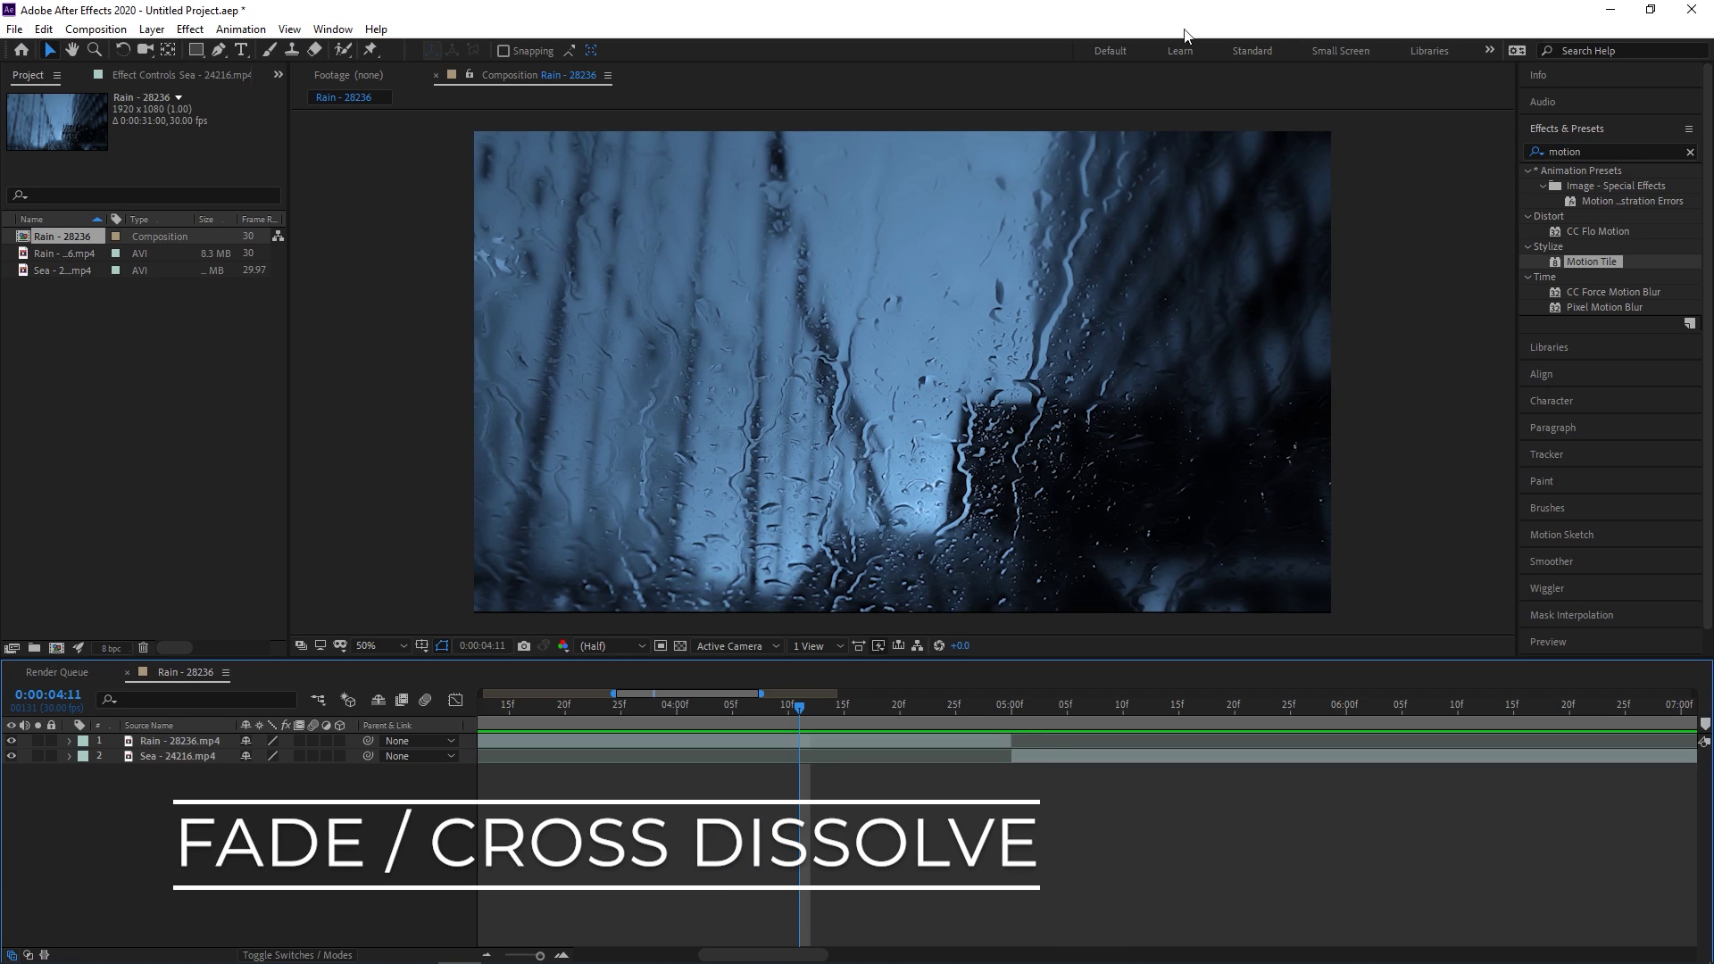
Slide the Sea clip earlier so it overlaps the end of the rain clip.
drag(800, 702, 946, 719)
drag(1064, 758, 958, 708)
click(961, 737)
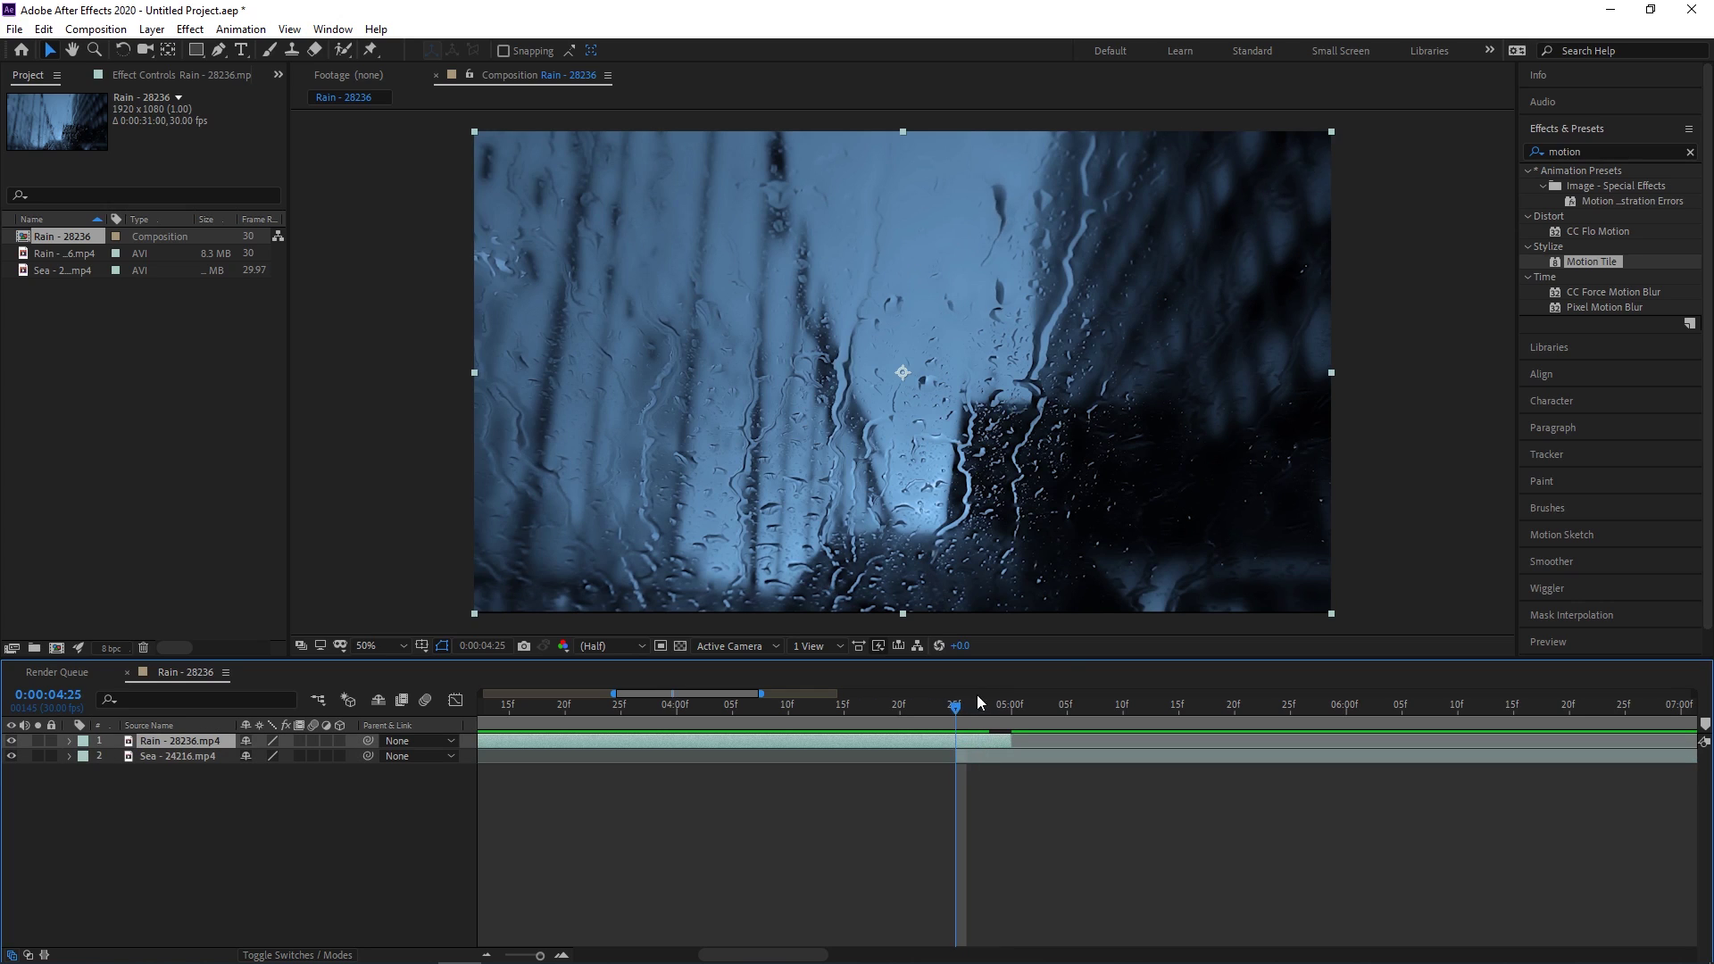
click(362, 807)
Keyframe the rain clip's Opacity from 100% at 4:25 to 0% at 5:00 and preview the dissolve.
click(70, 743)
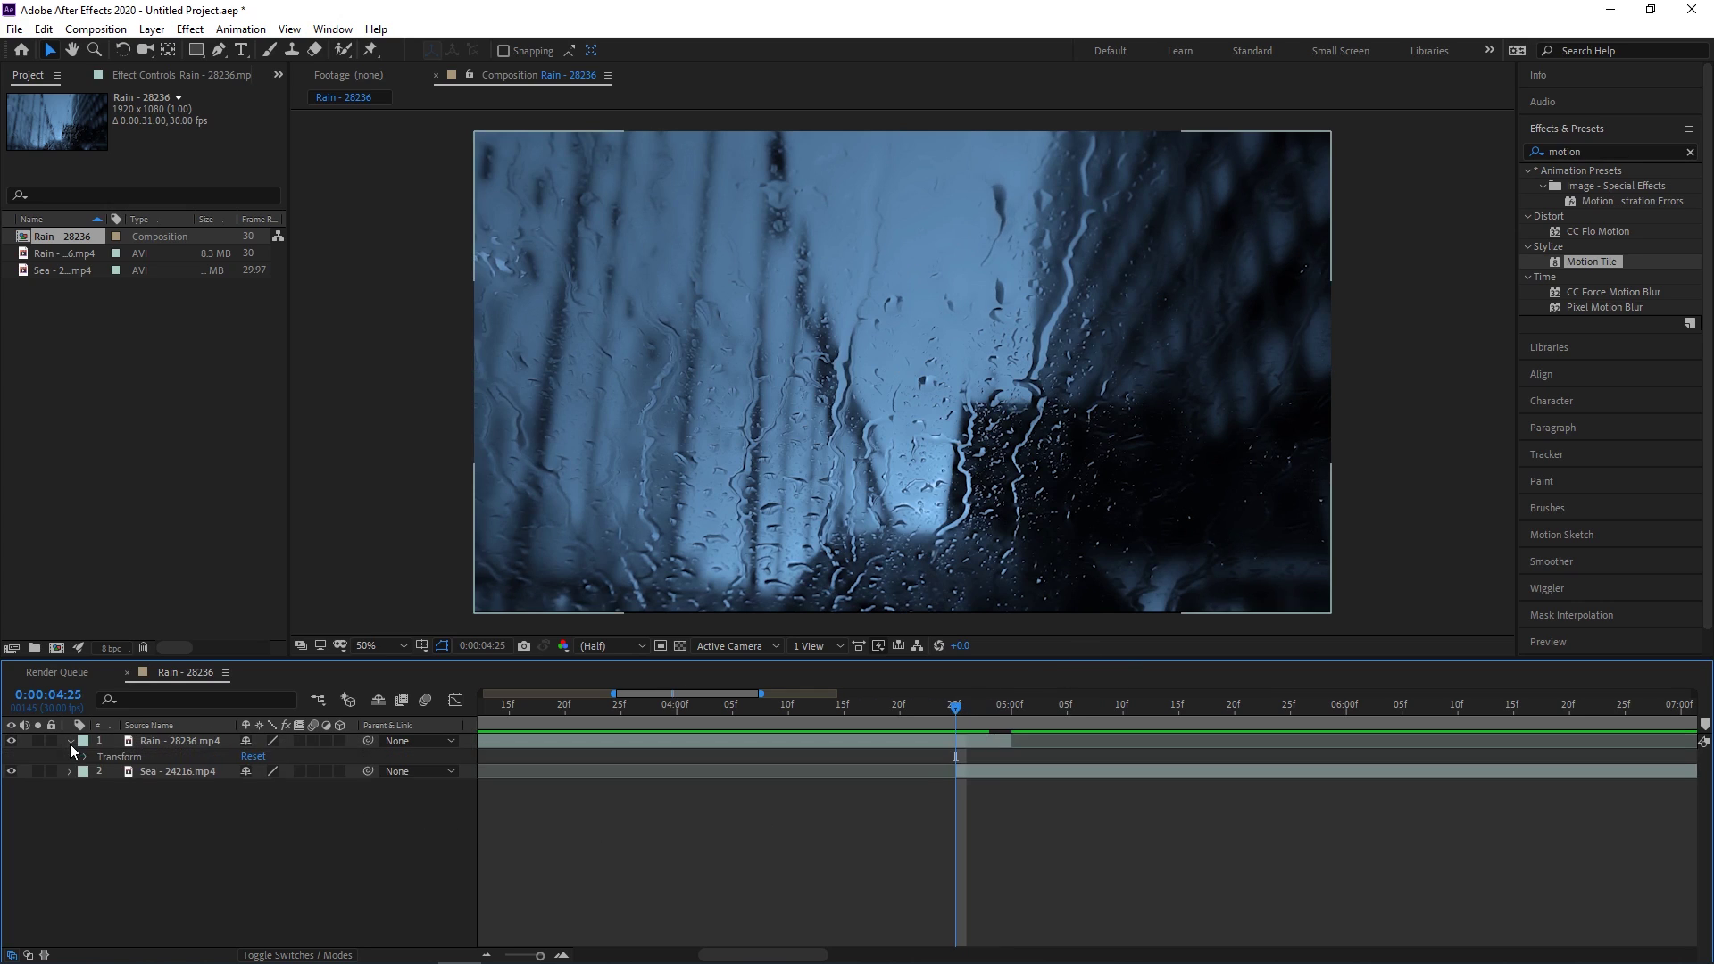
click(84, 757)
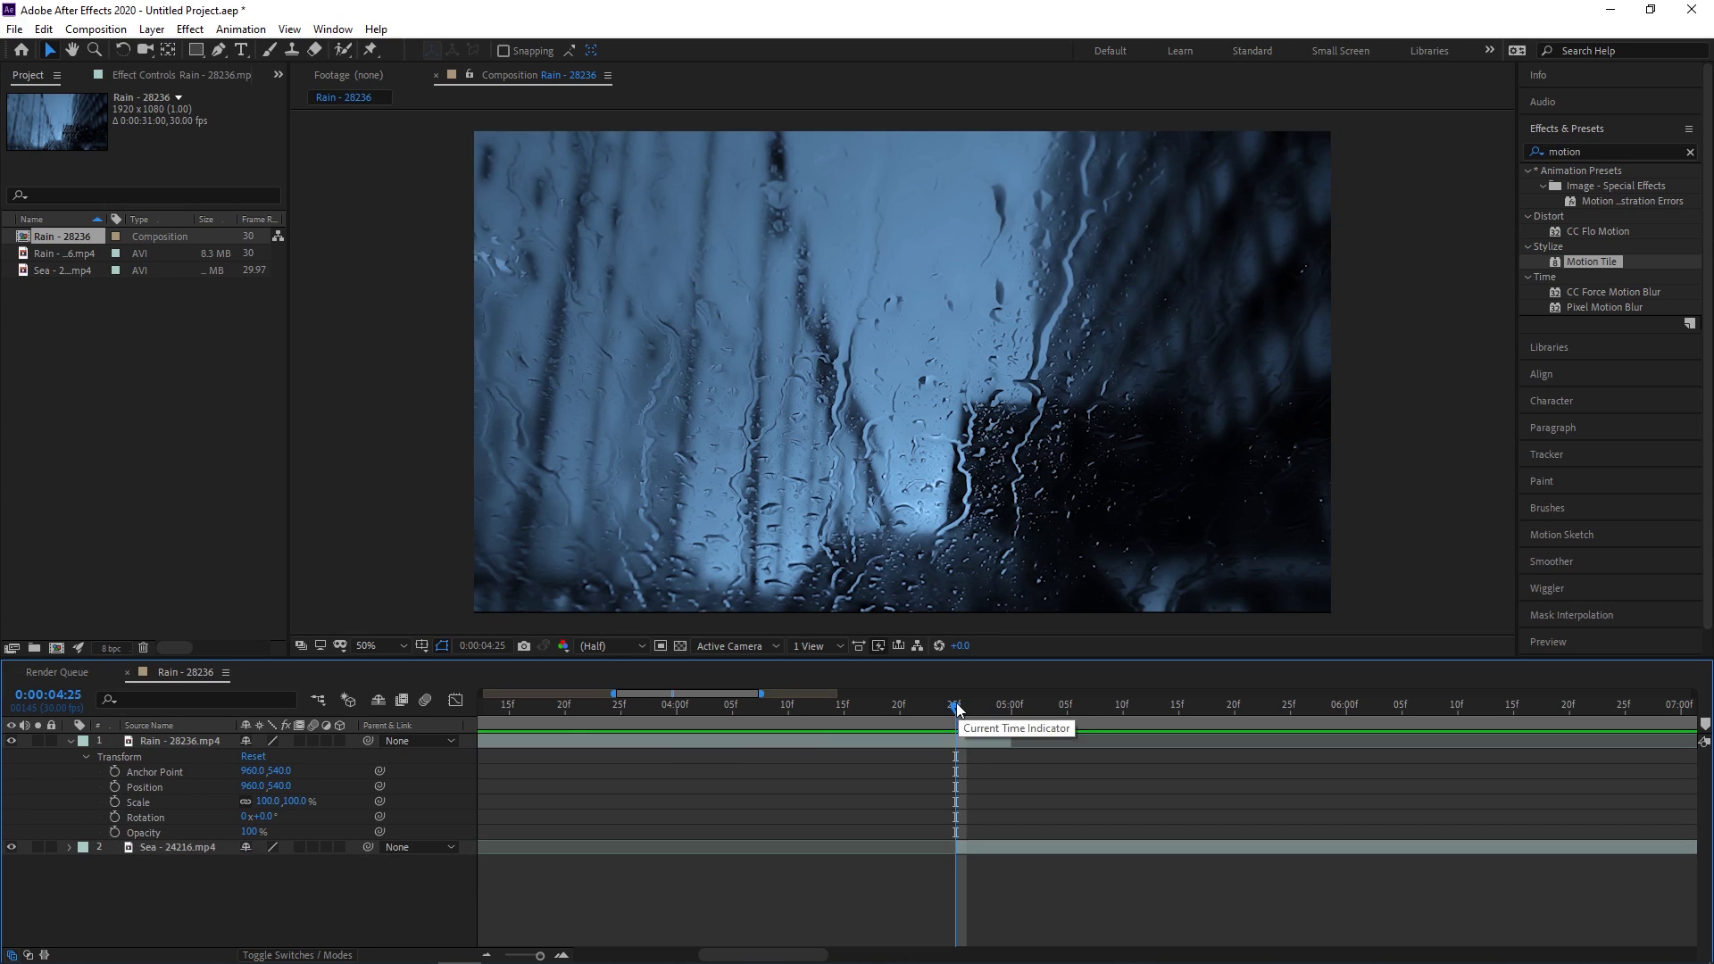
click(115, 832)
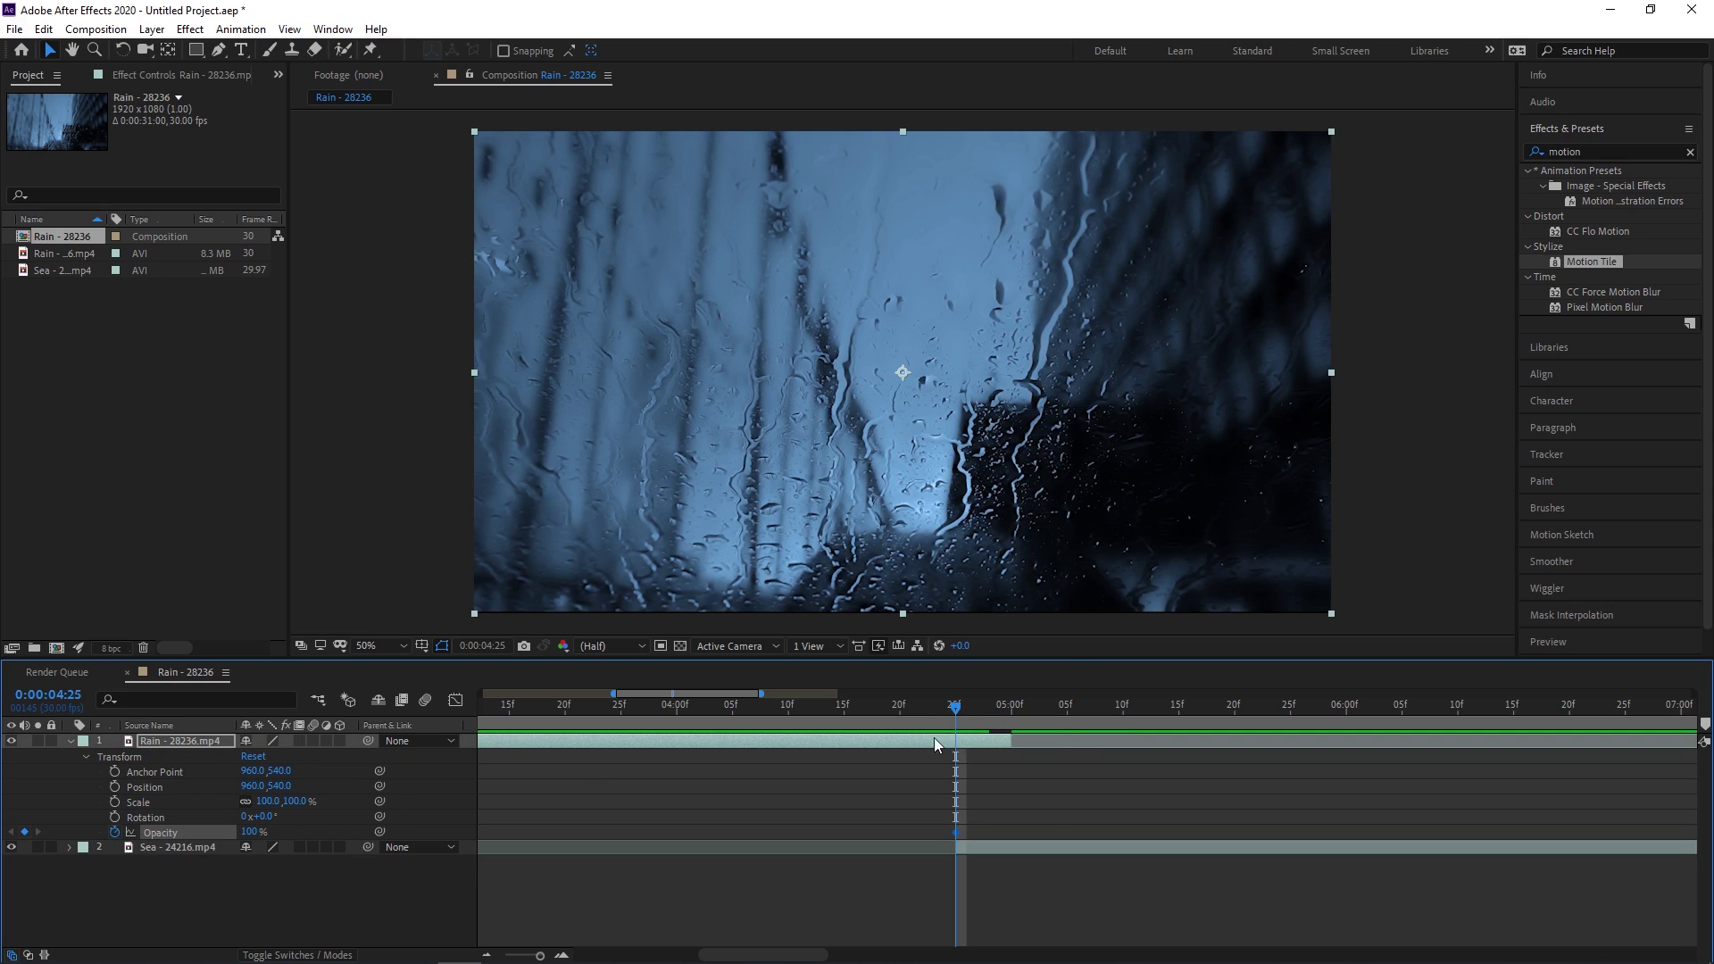
drag(955, 709, 1012, 708)
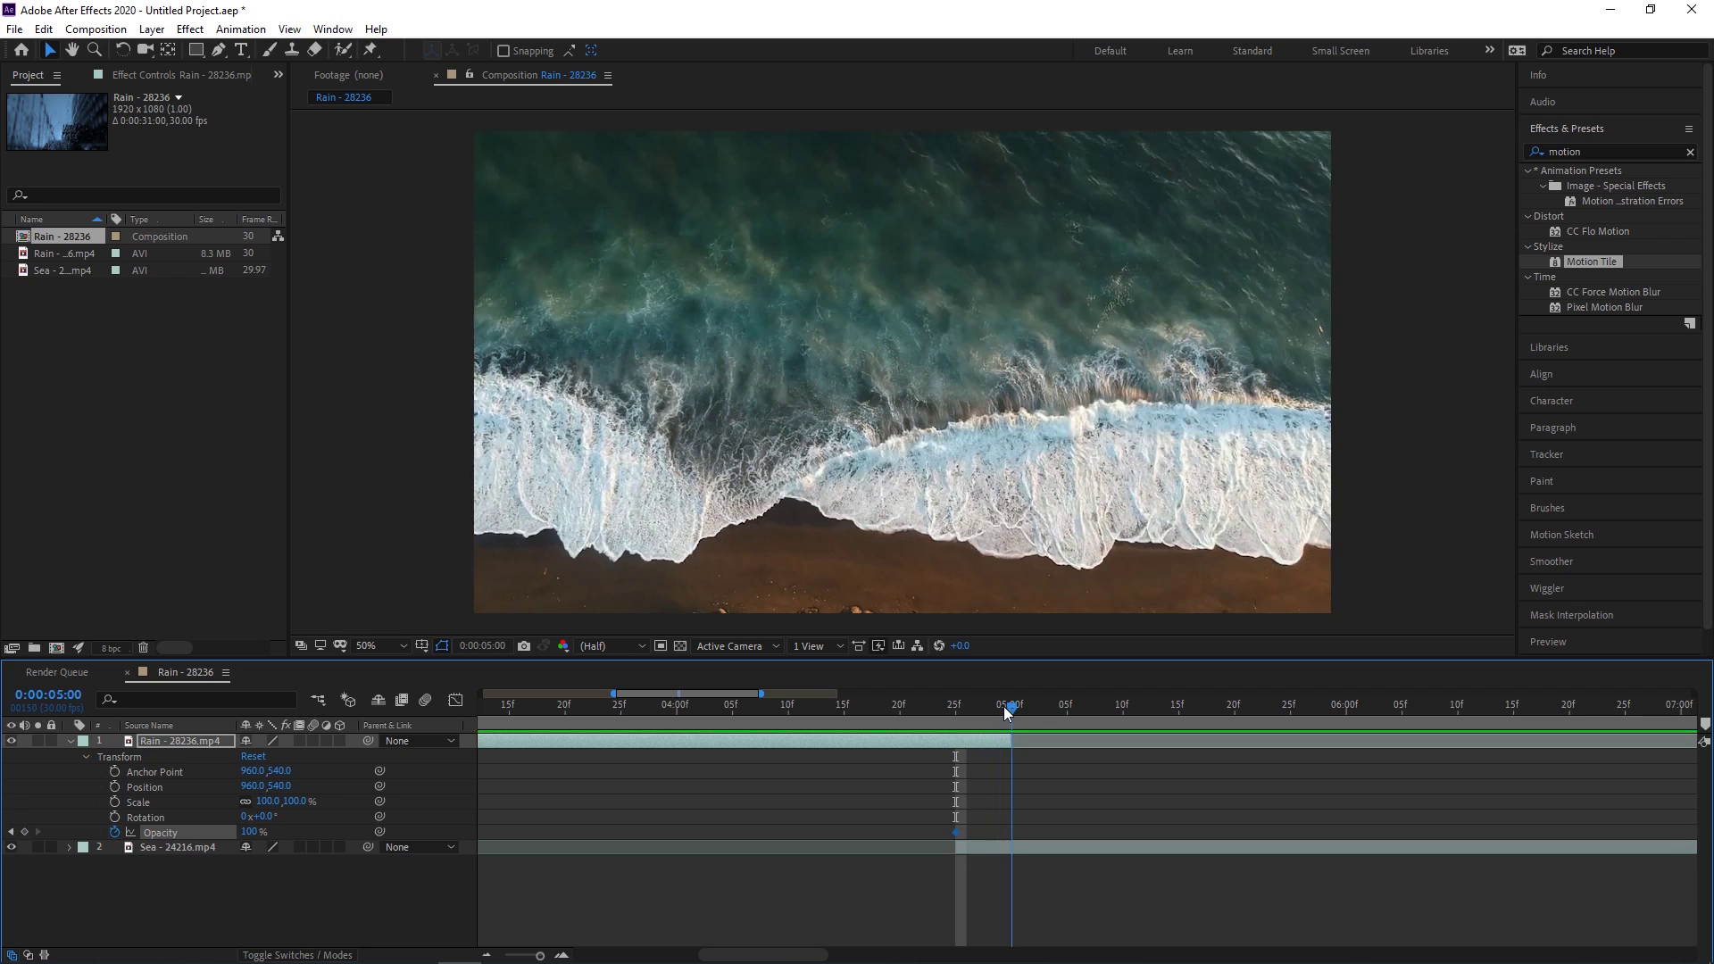
drag(248, 834, 73, 838)
drag(1011, 705, 809, 704)
key(space)
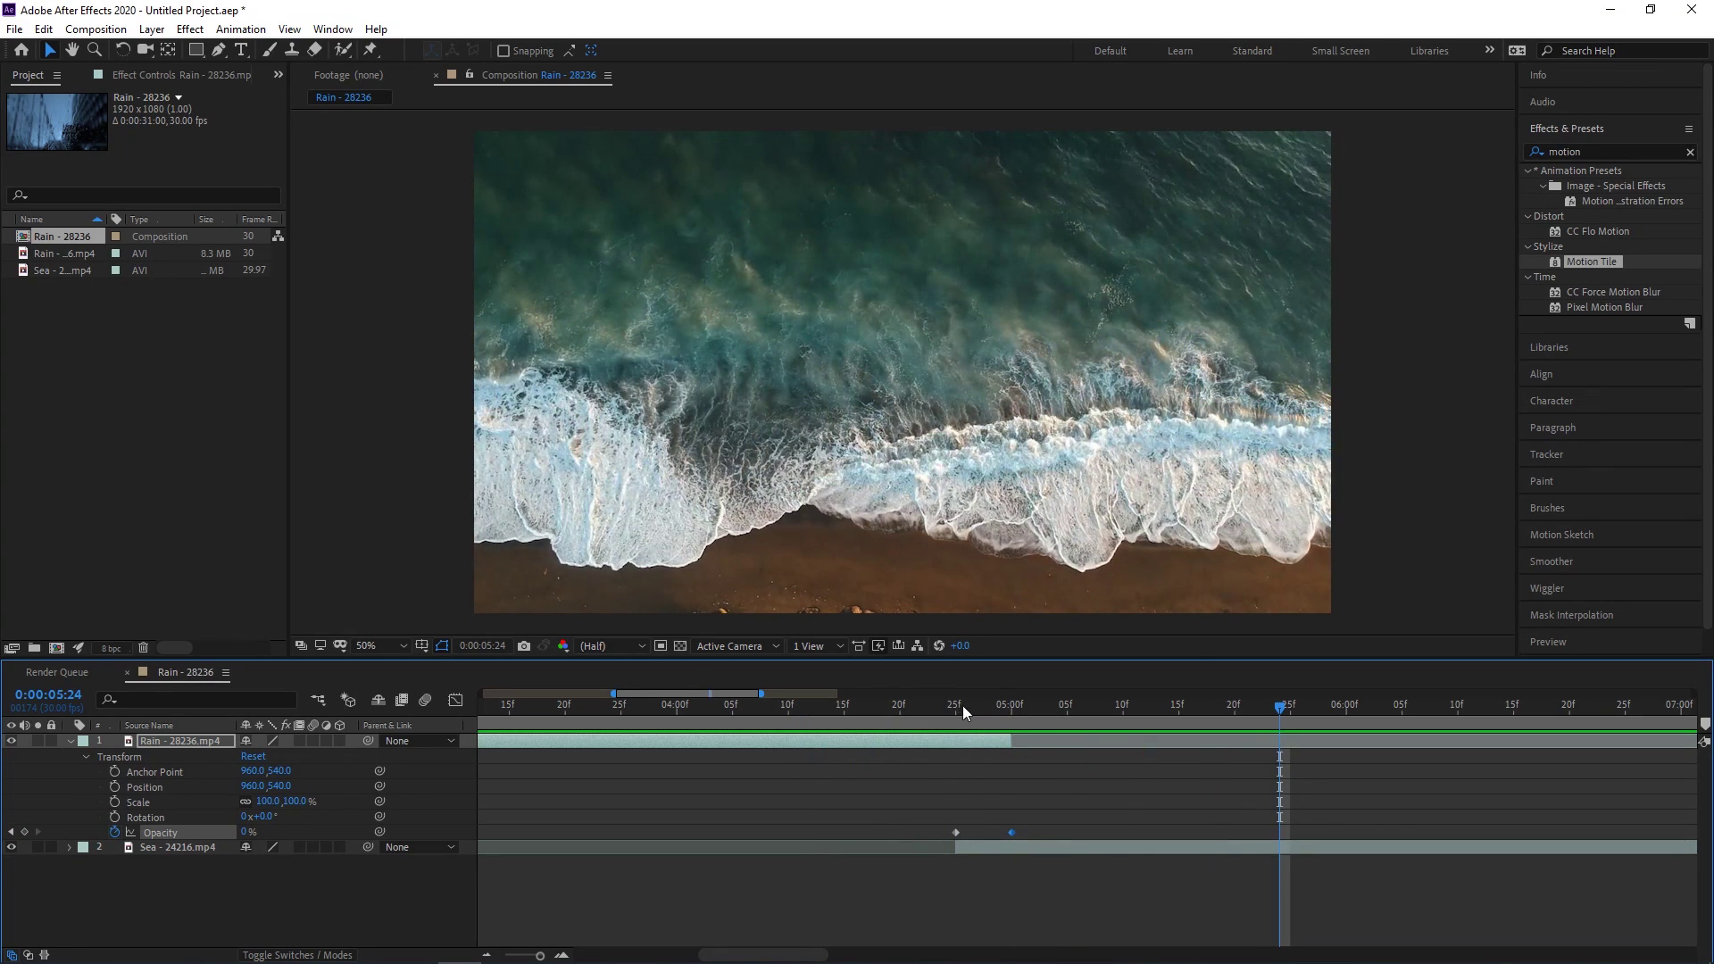
Start the Sea clip earlier and move the first Opacity keyframe to 4:00, then preview.
click(955, 705)
drag(993, 843, 720, 836)
drag(955, 832, 675, 827)
click(677, 708)
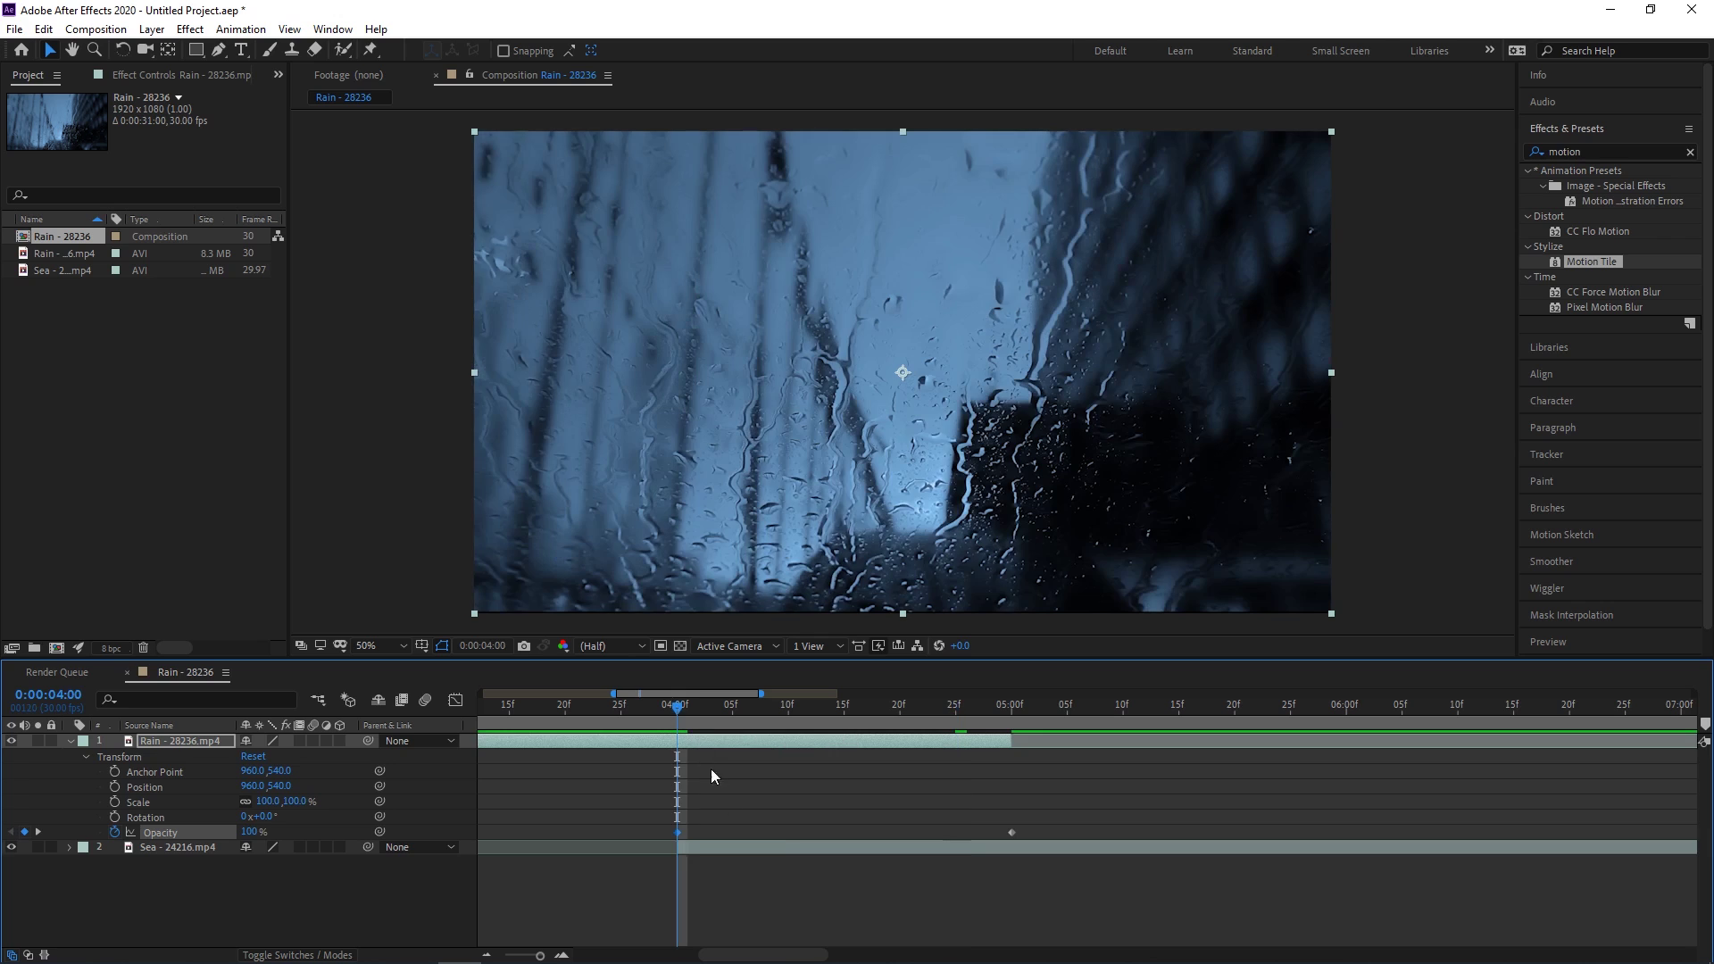
key(space)
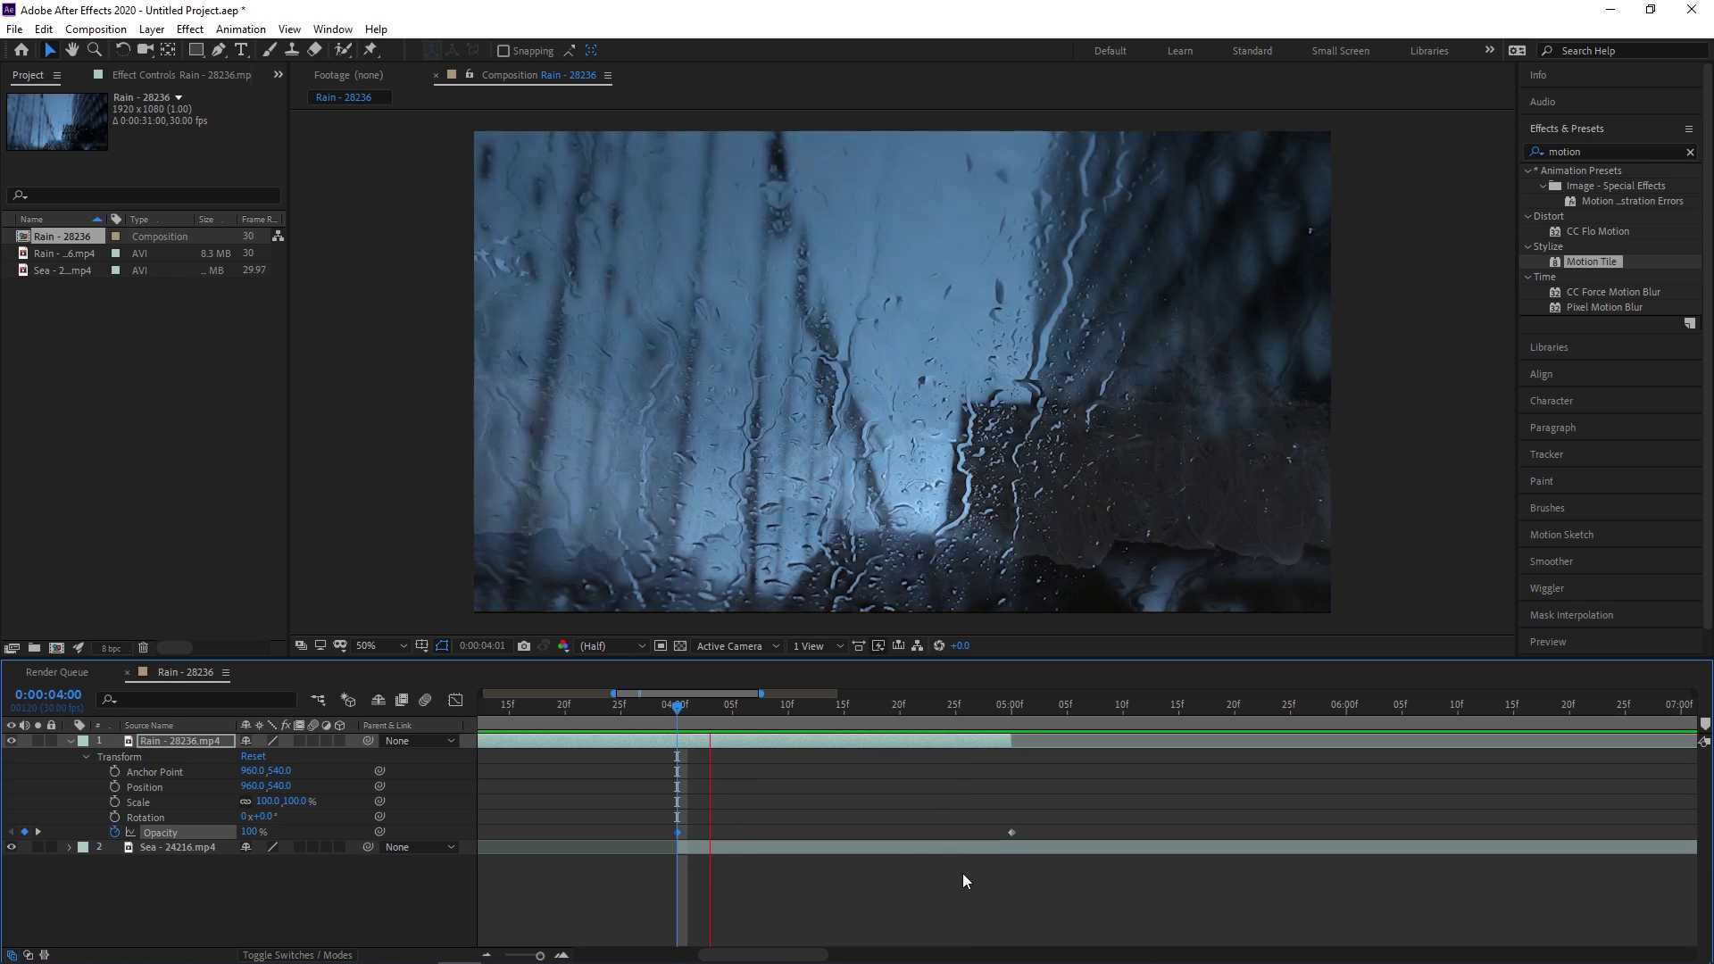
click(959, 848)
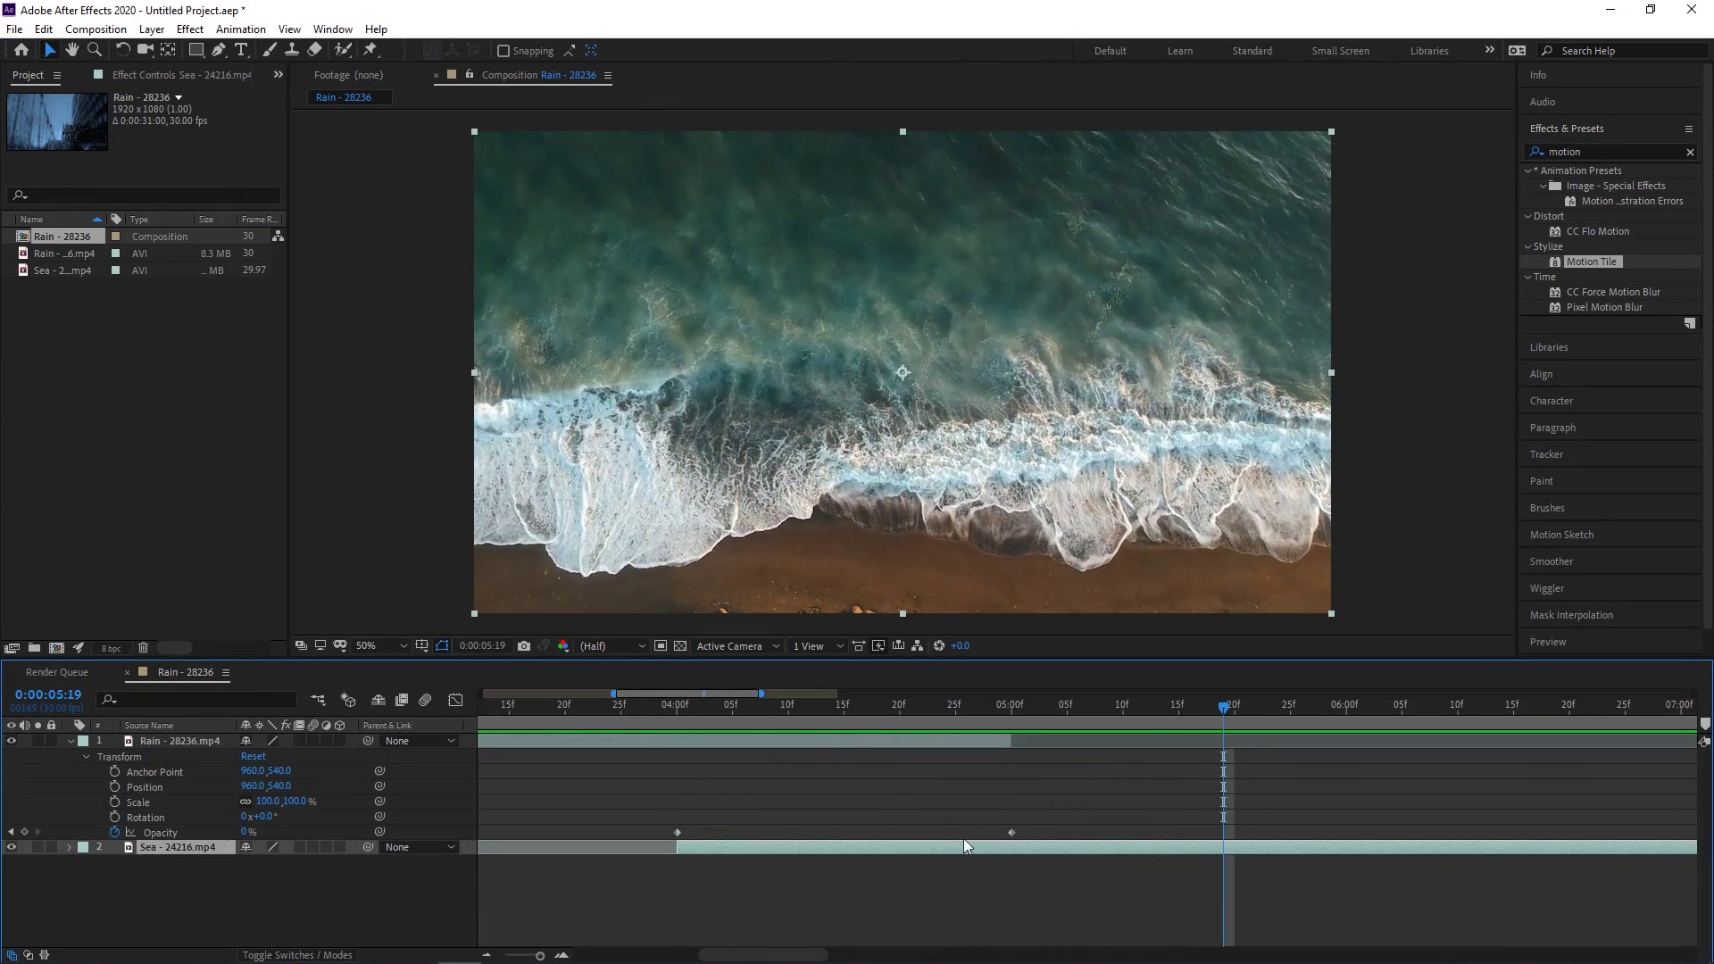
Apply Easy Ease In to both rain Opacity keyframes and preview the dissolve.
click(636, 705)
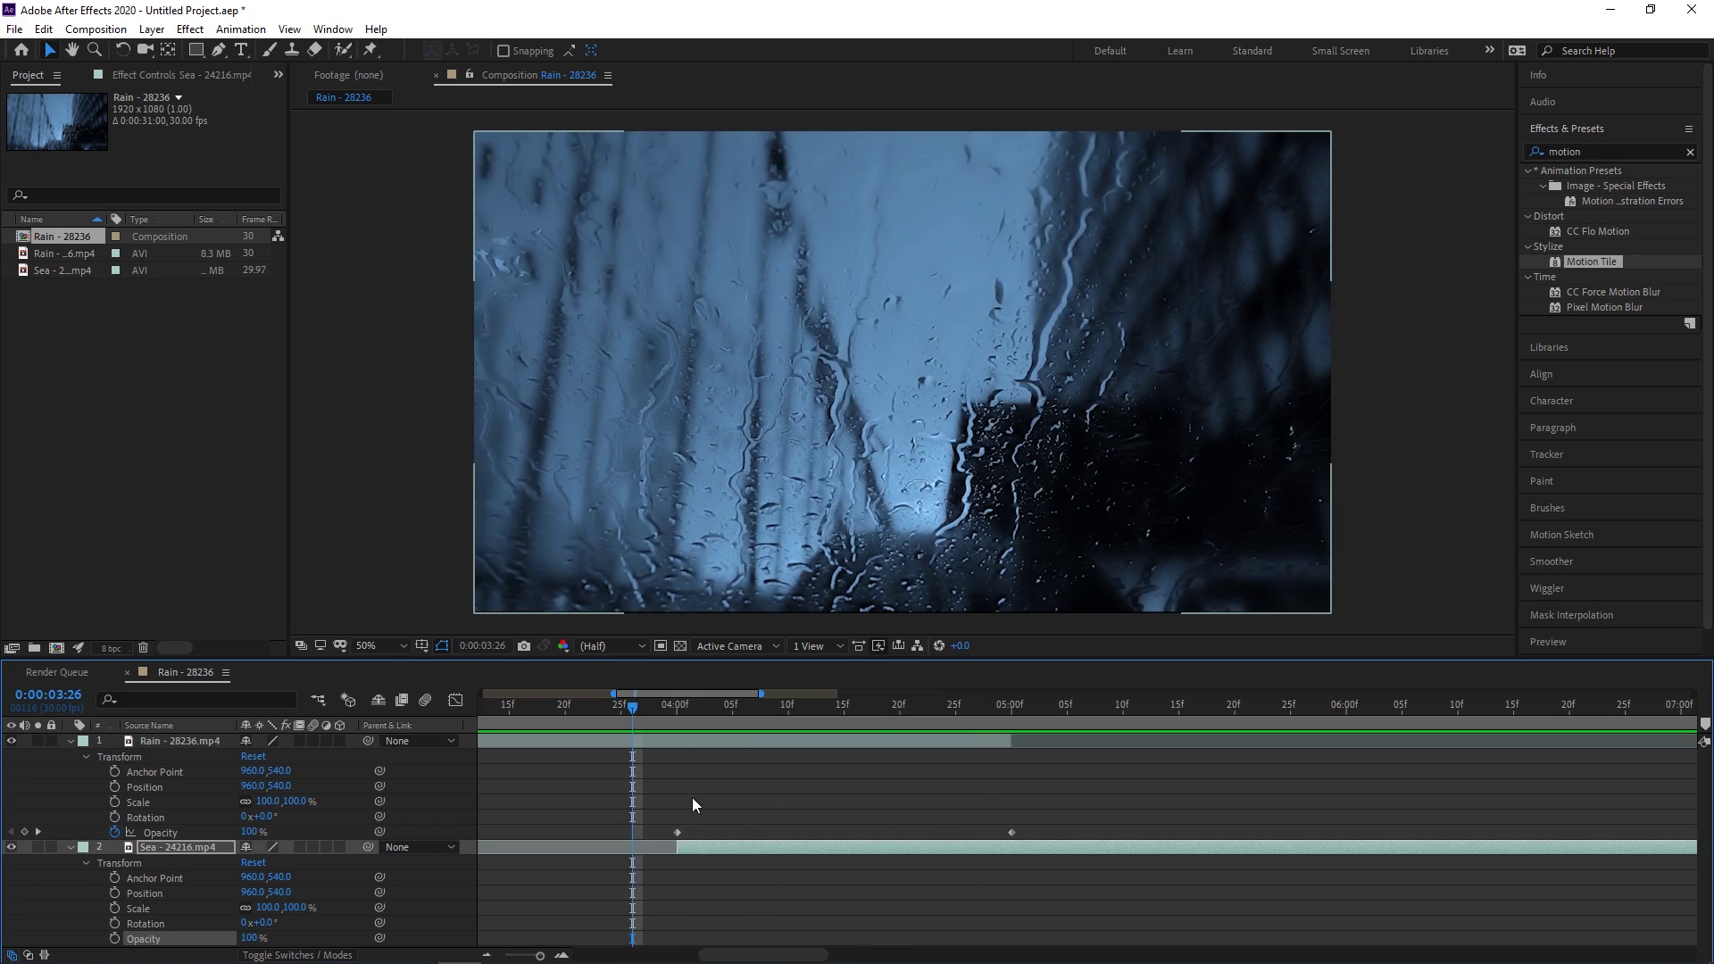
click(666, 787)
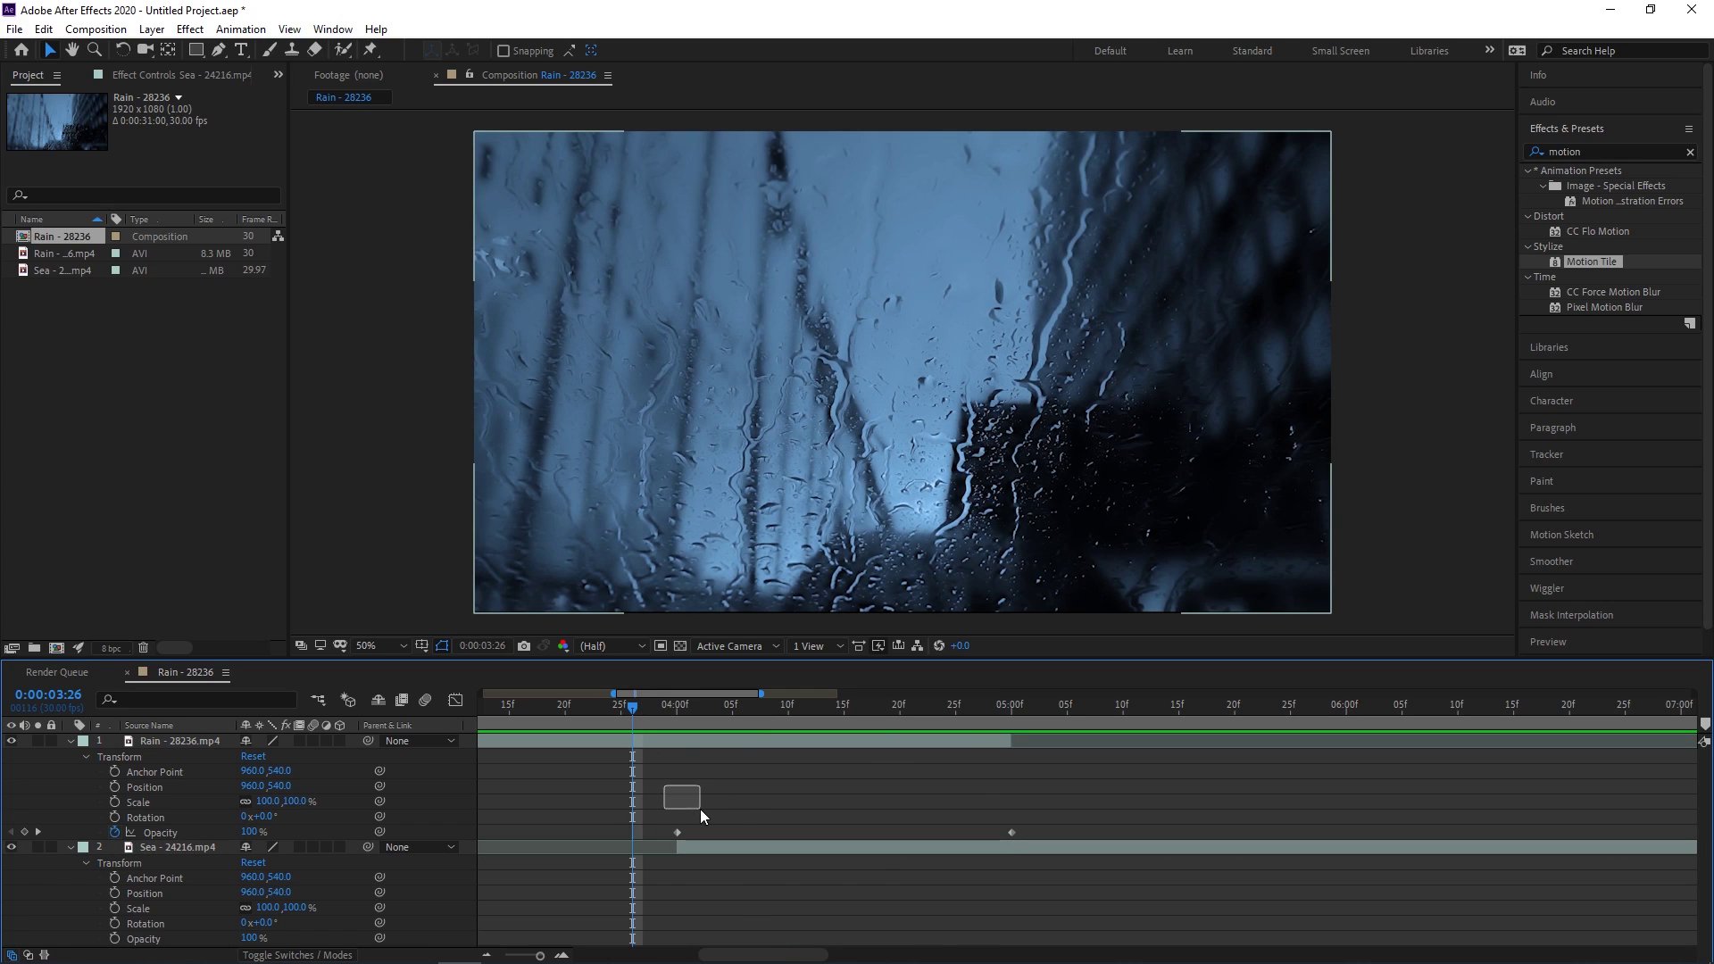
drag(700, 809, 1114, 887)
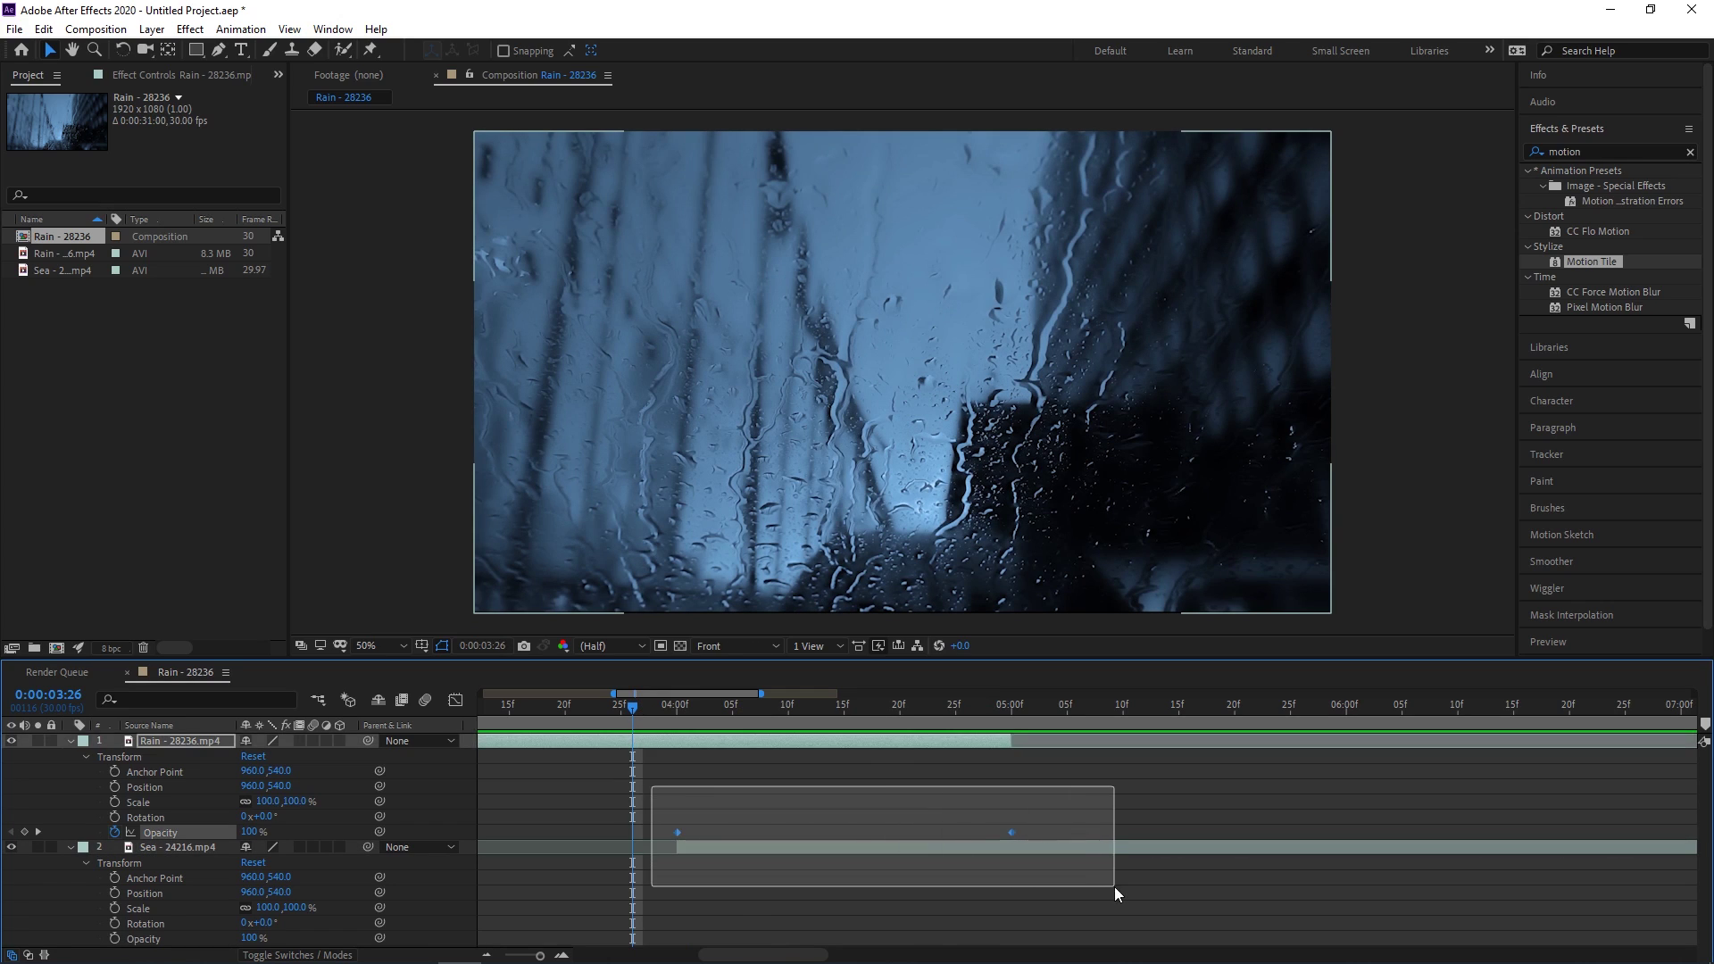
right_click(1012, 832)
mouse_move(1102, 822)
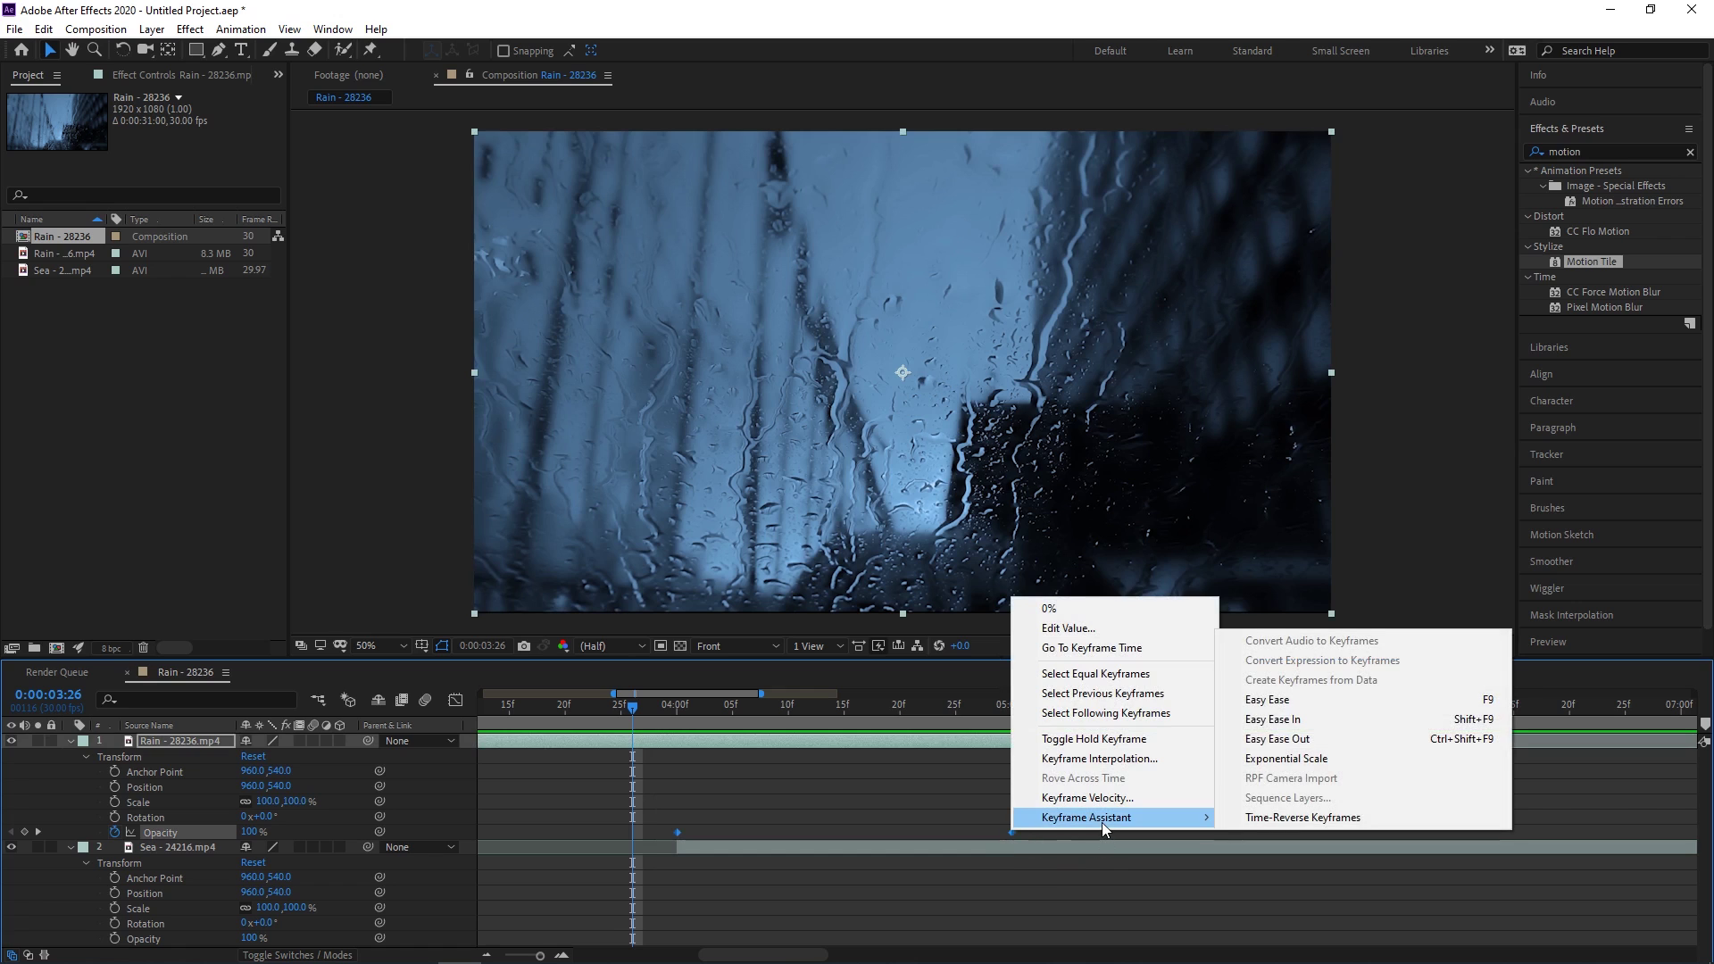
click(1283, 720)
key(space)
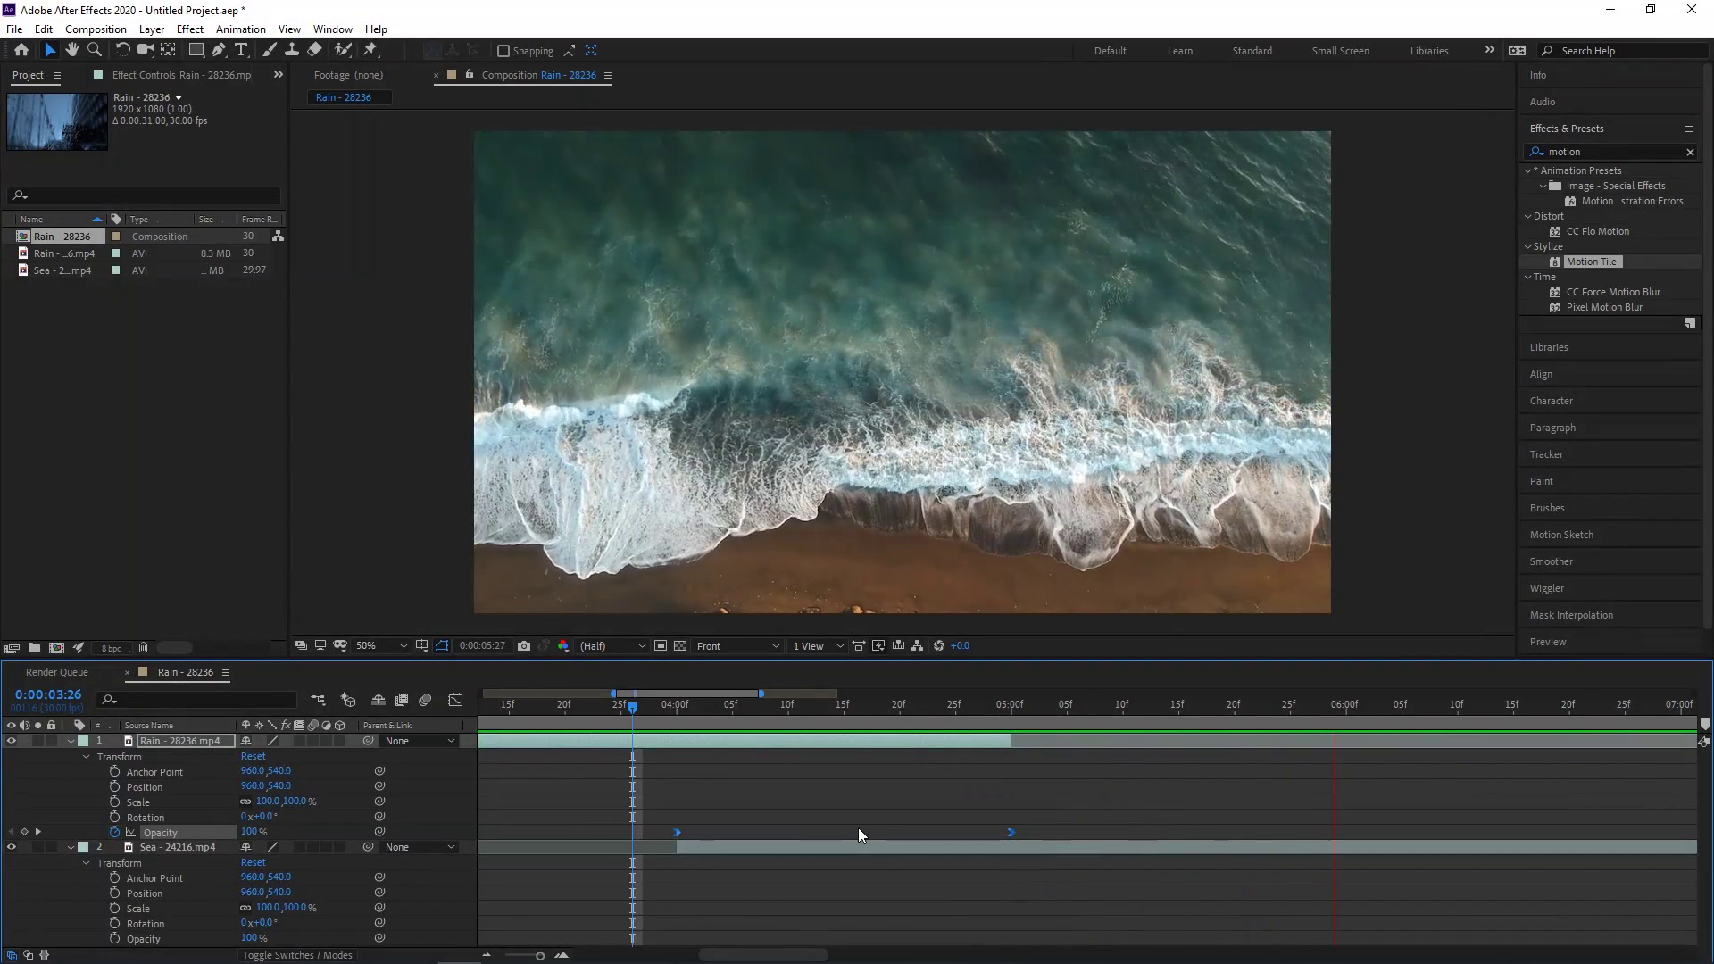
key(space)
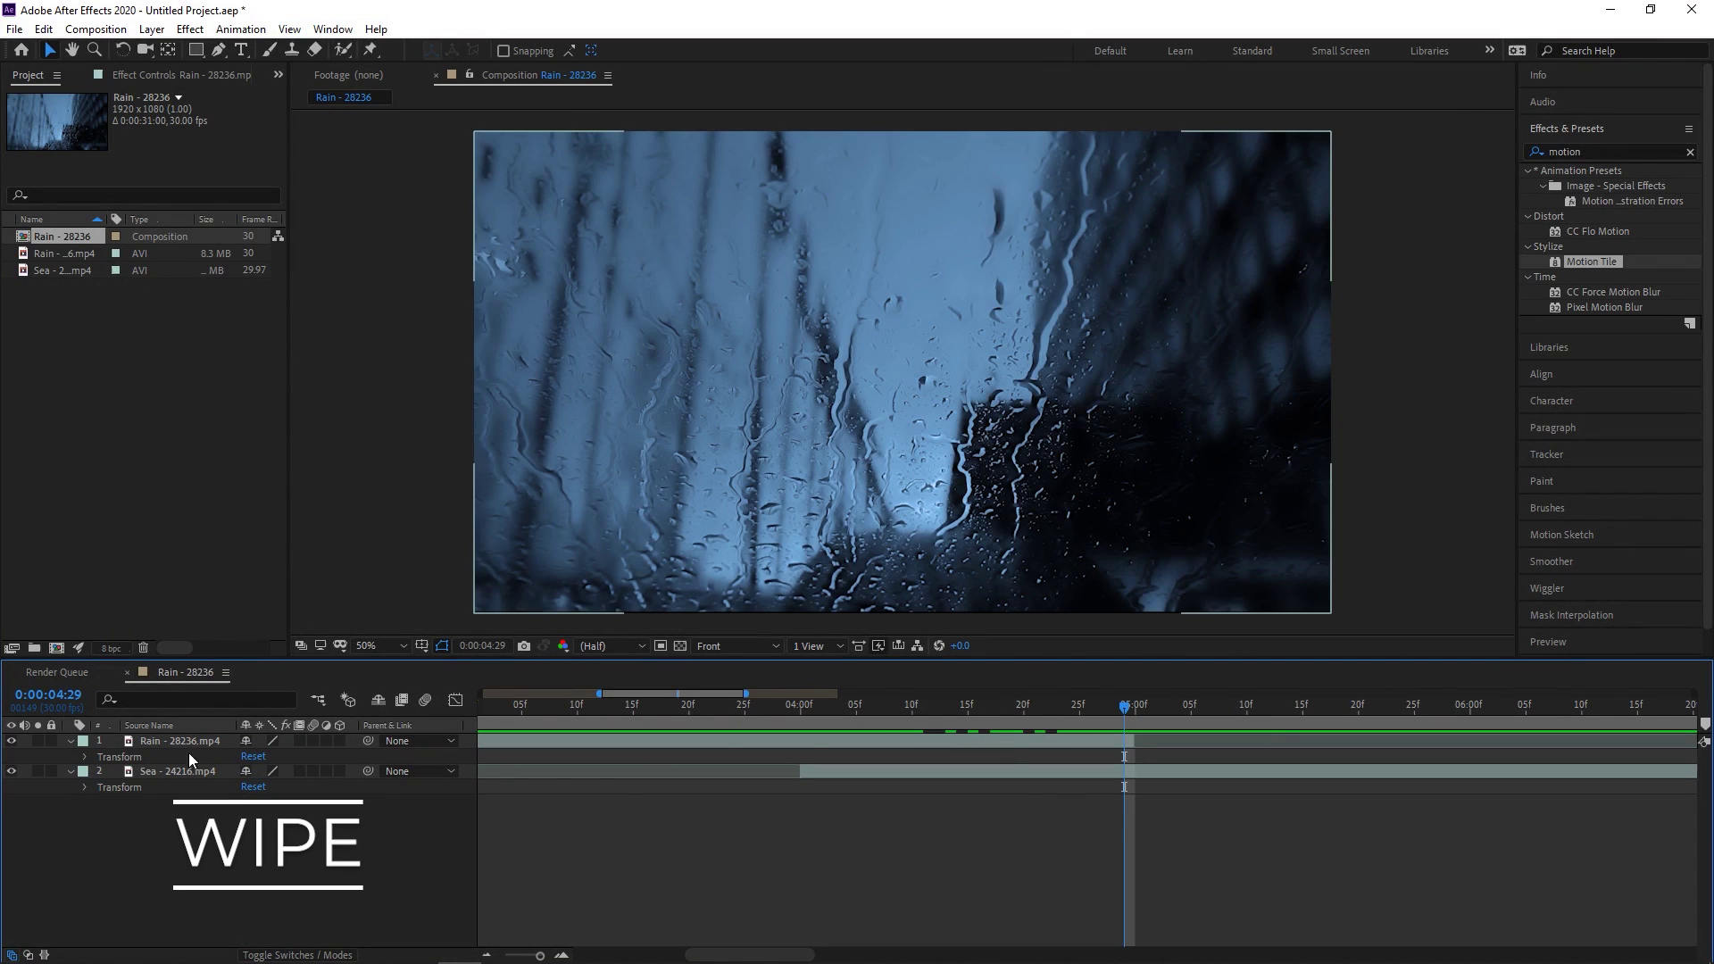
Keyframe the rain clip's Position X from 960 at 4:00 to 2880 (960+1920) at 5:00.
click(84, 757)
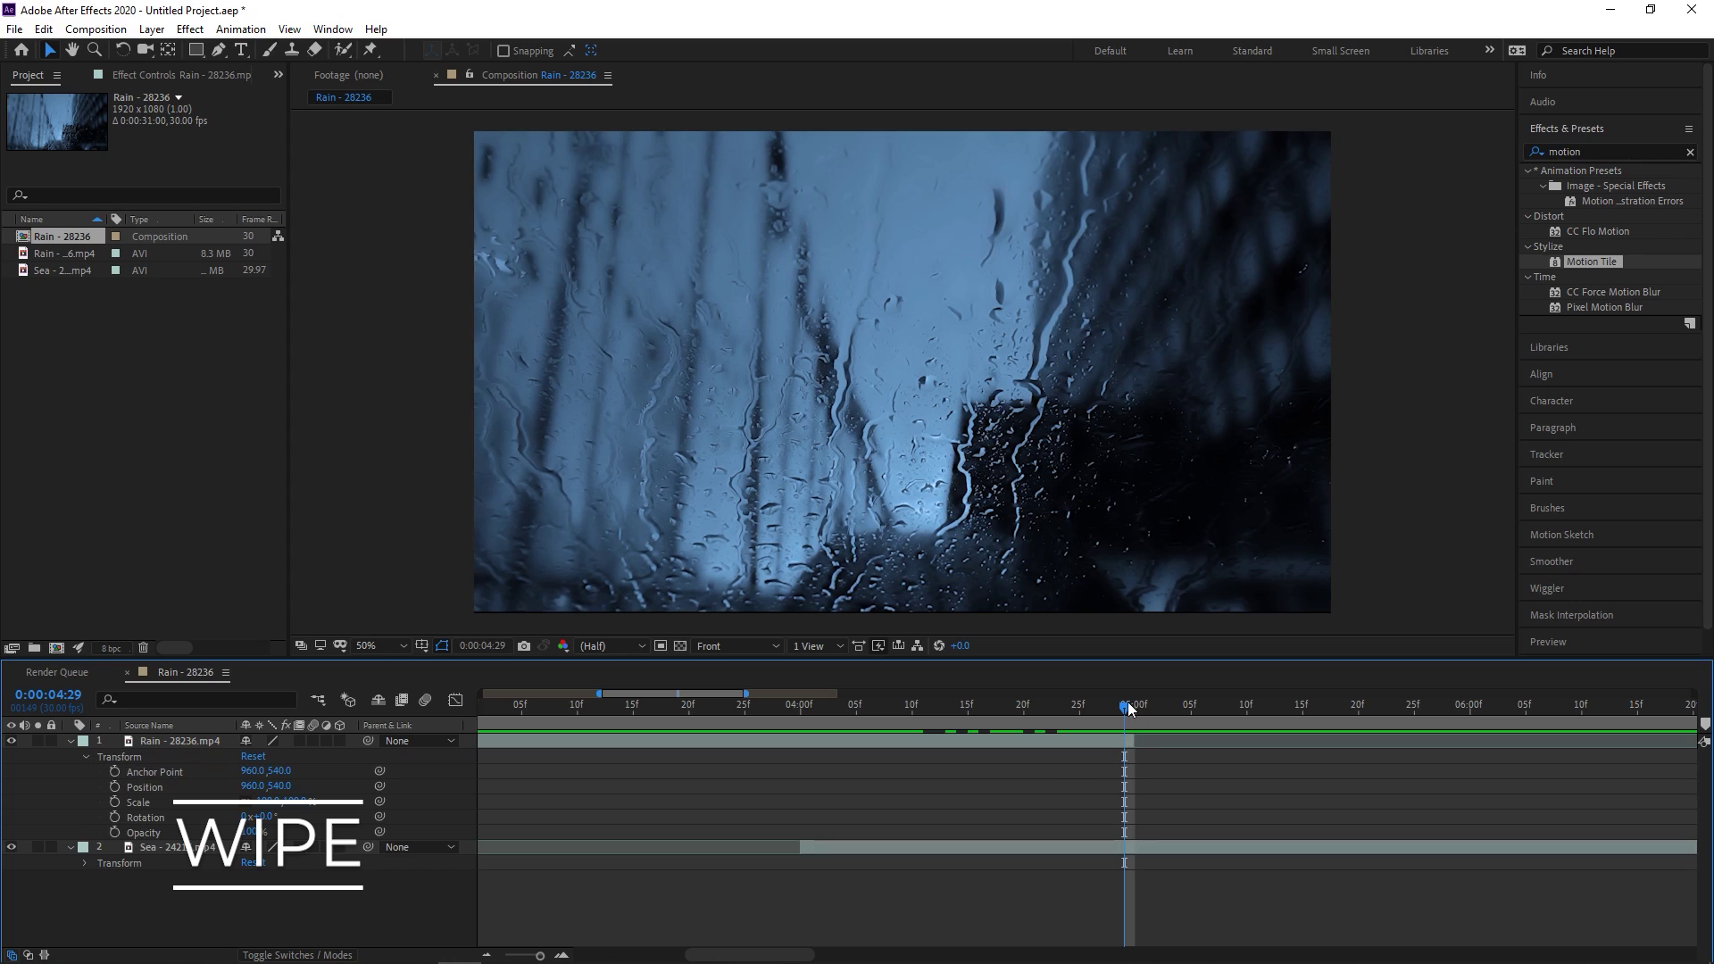
drag(1123, 705, 805, 710)
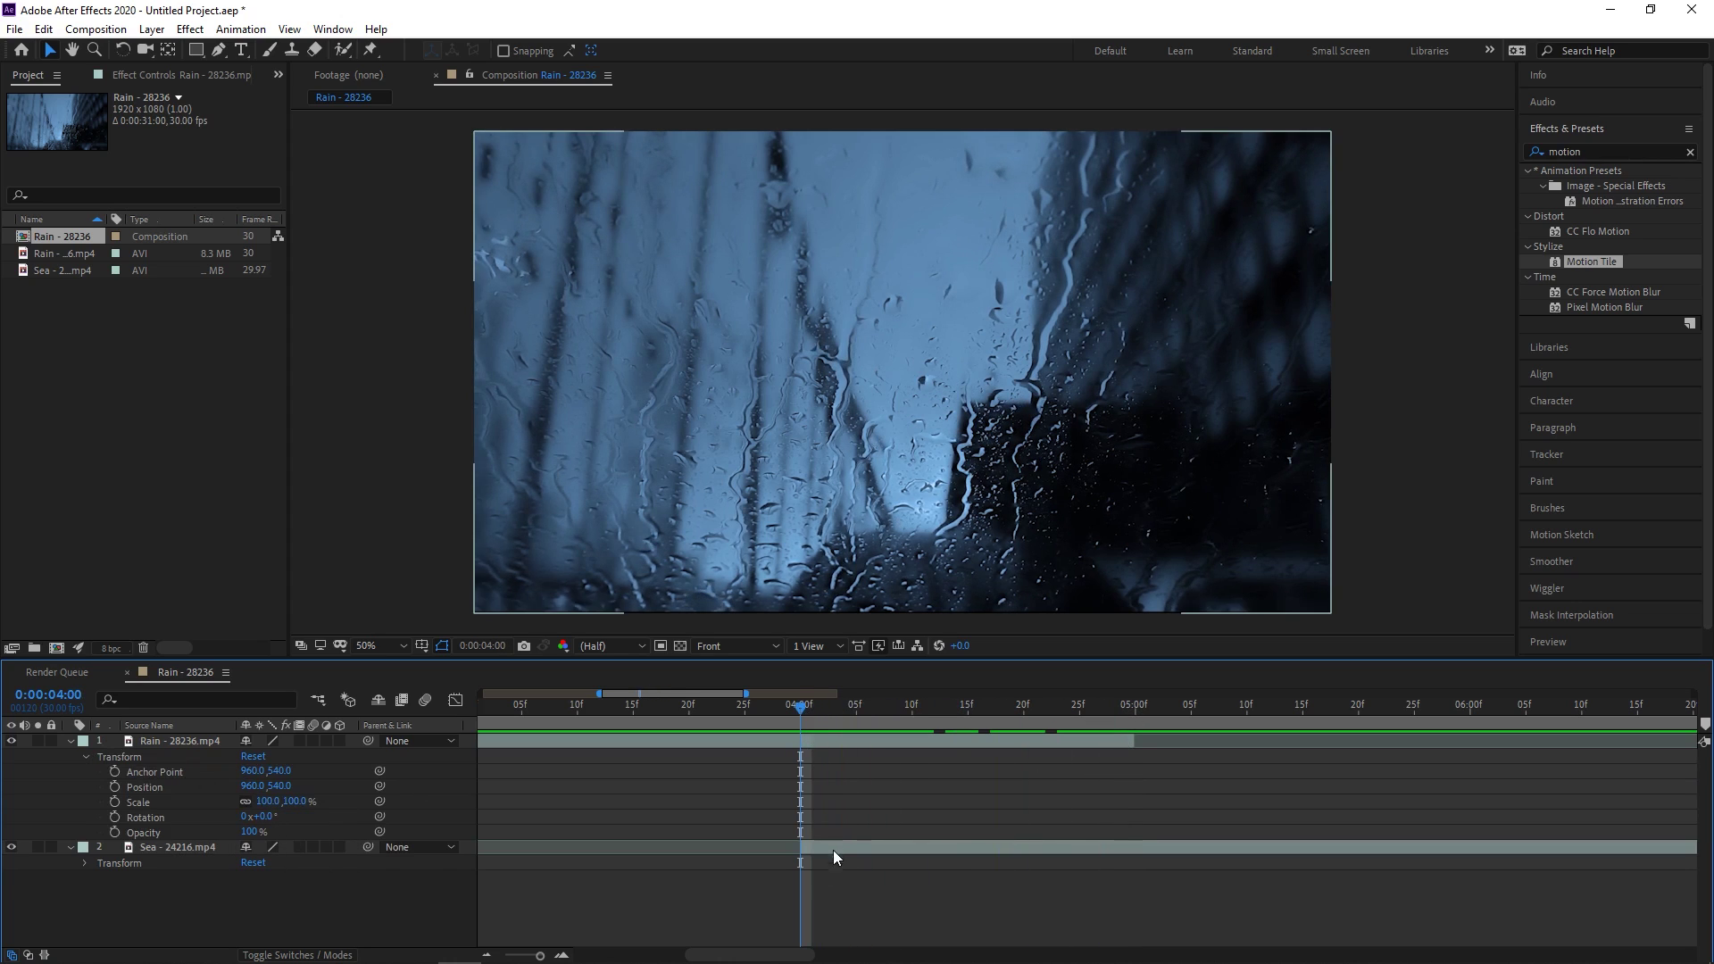
click(114, 786)
drag(803, 709, 1133, 715)
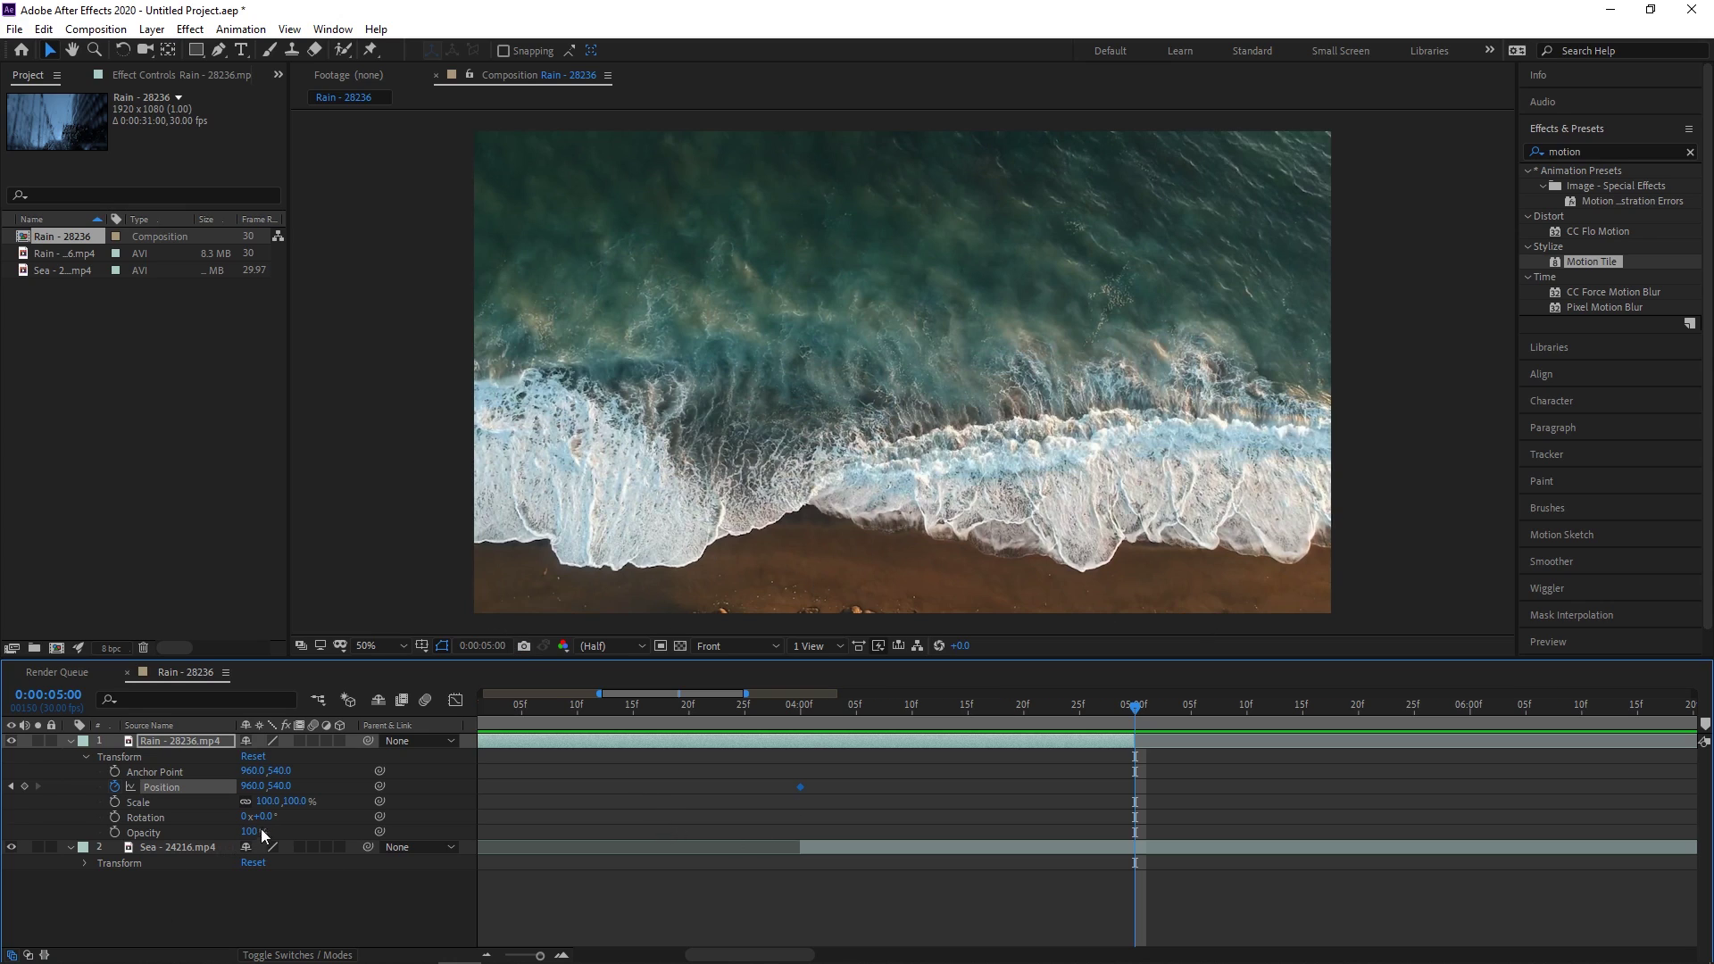
click(255, 787)
text(+1920)
key(Return)
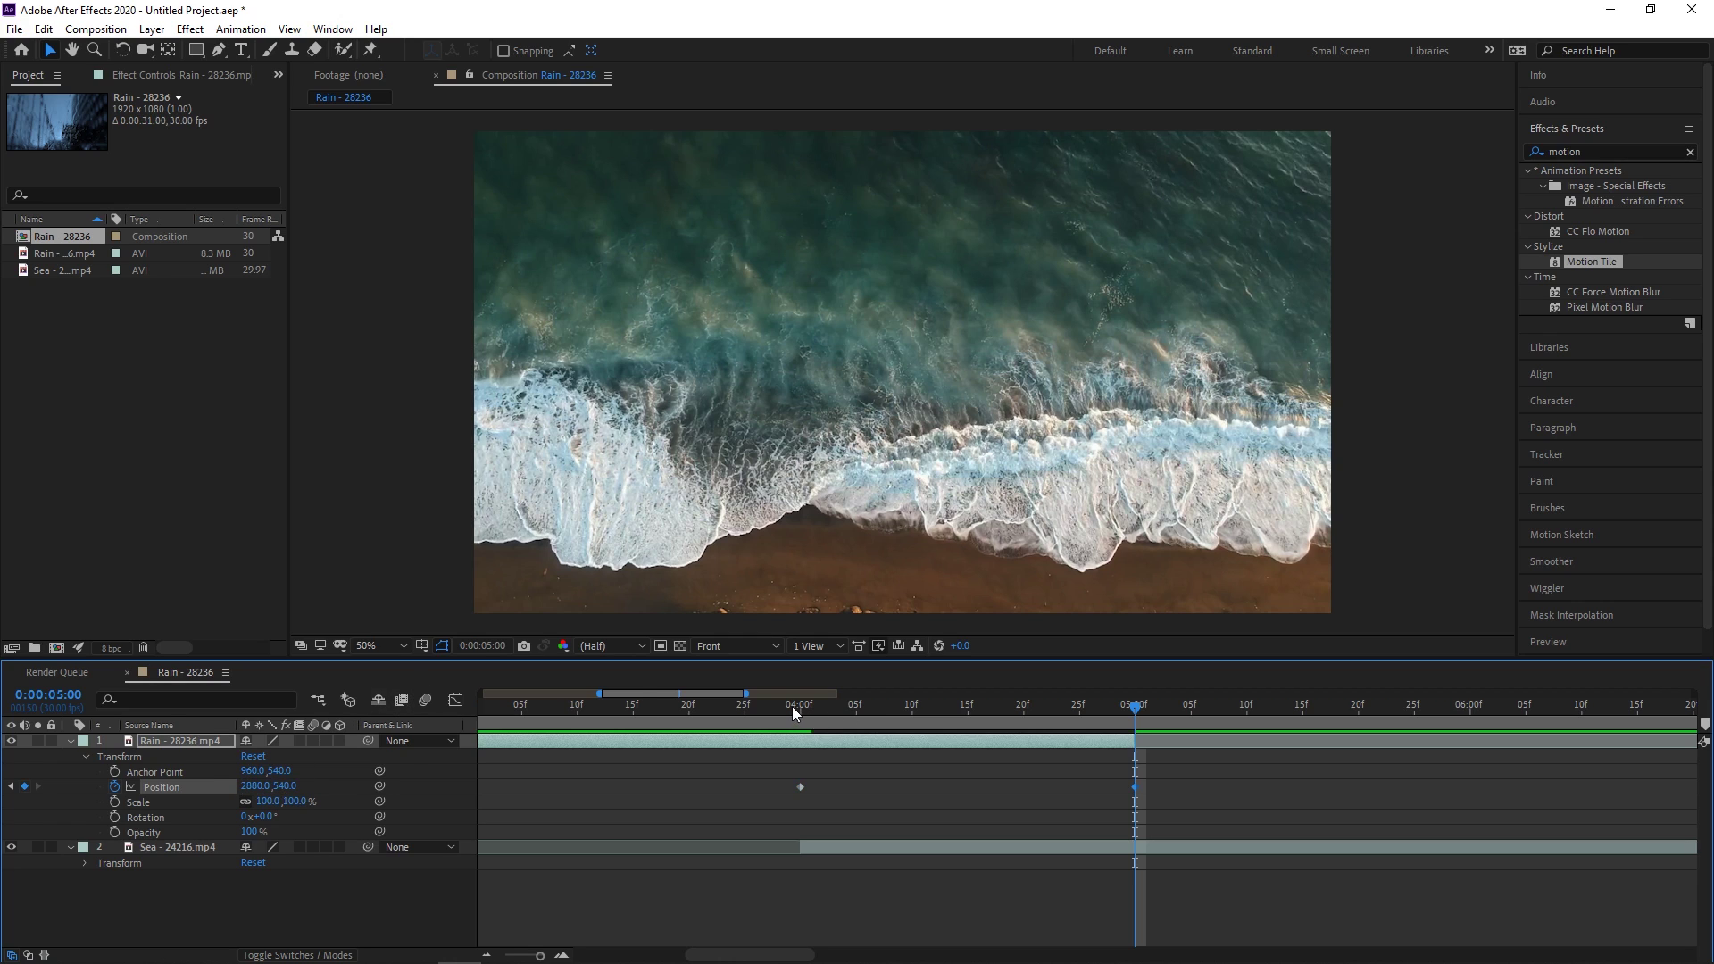
Scrub and preview the rain clip sliding off to the right.
drag(791, 705, 633, 707)
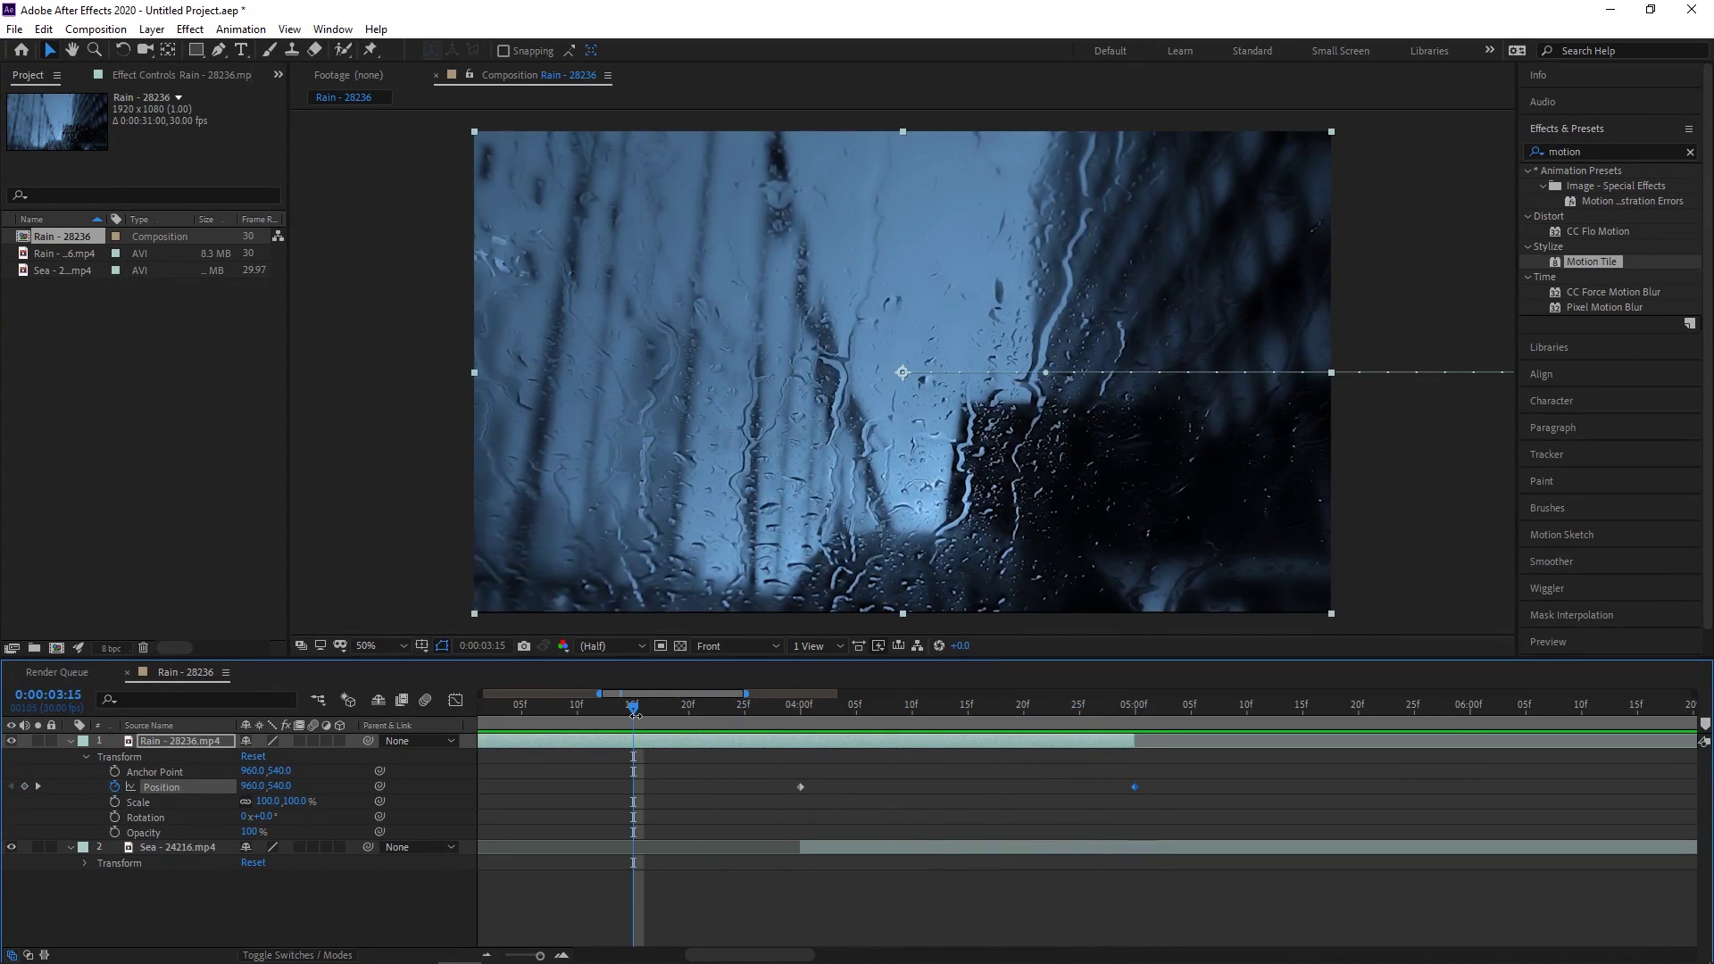
key(space)
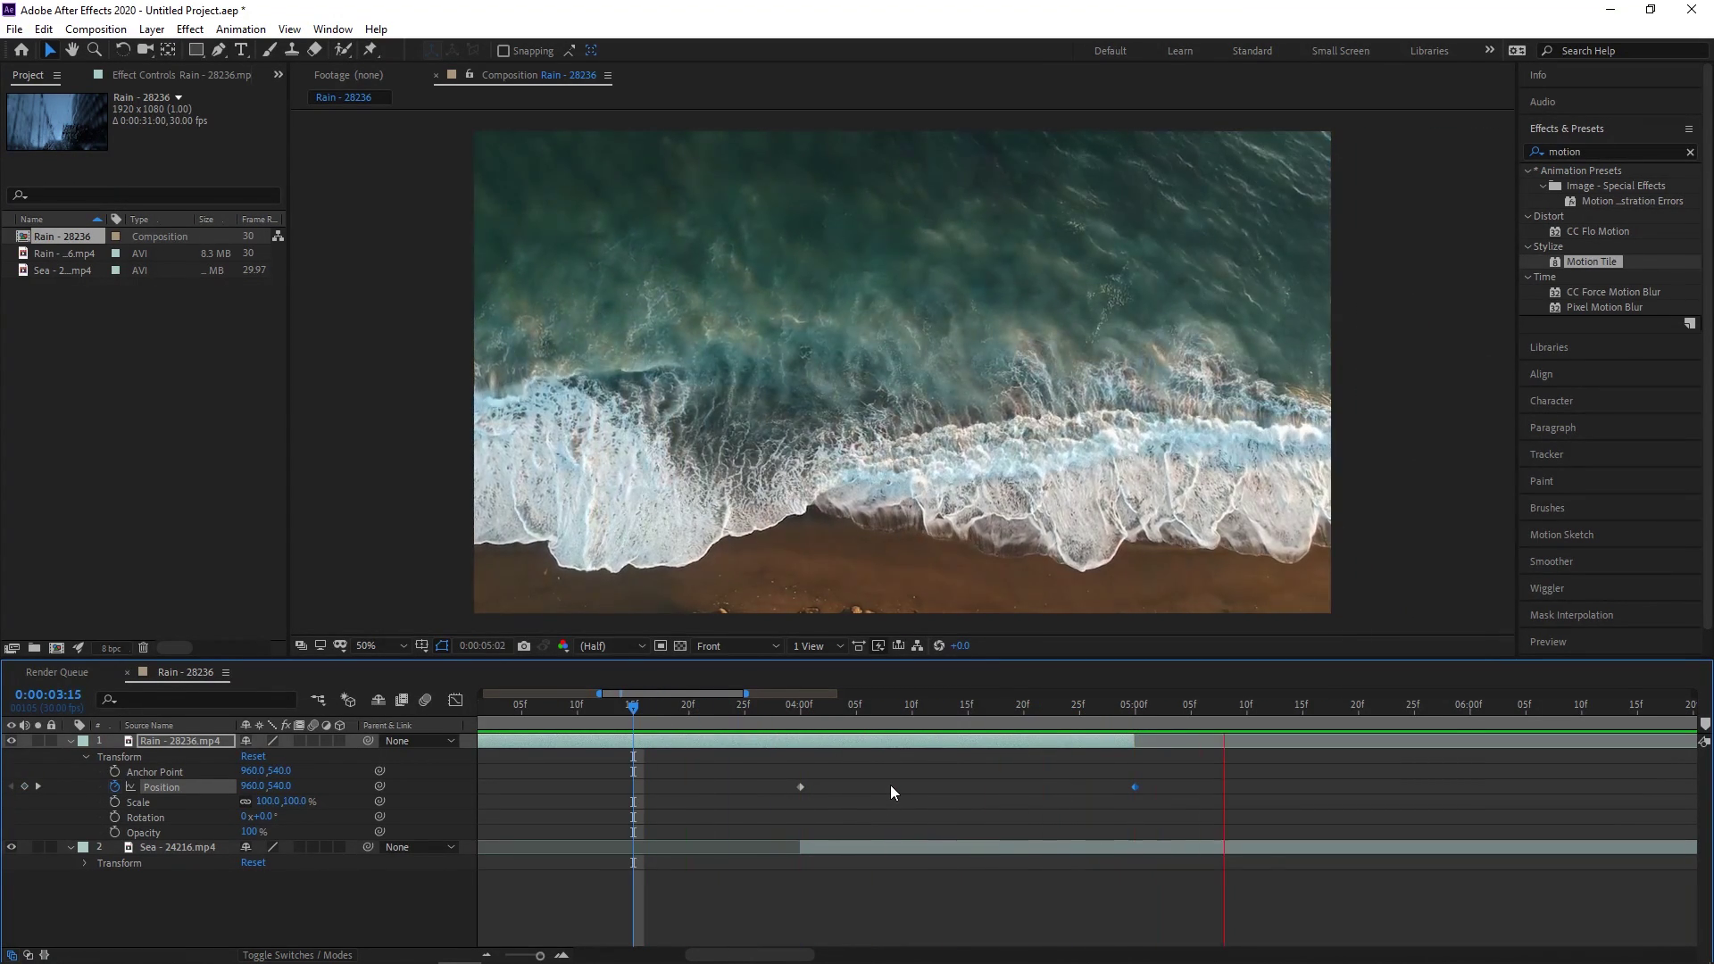
key(space)
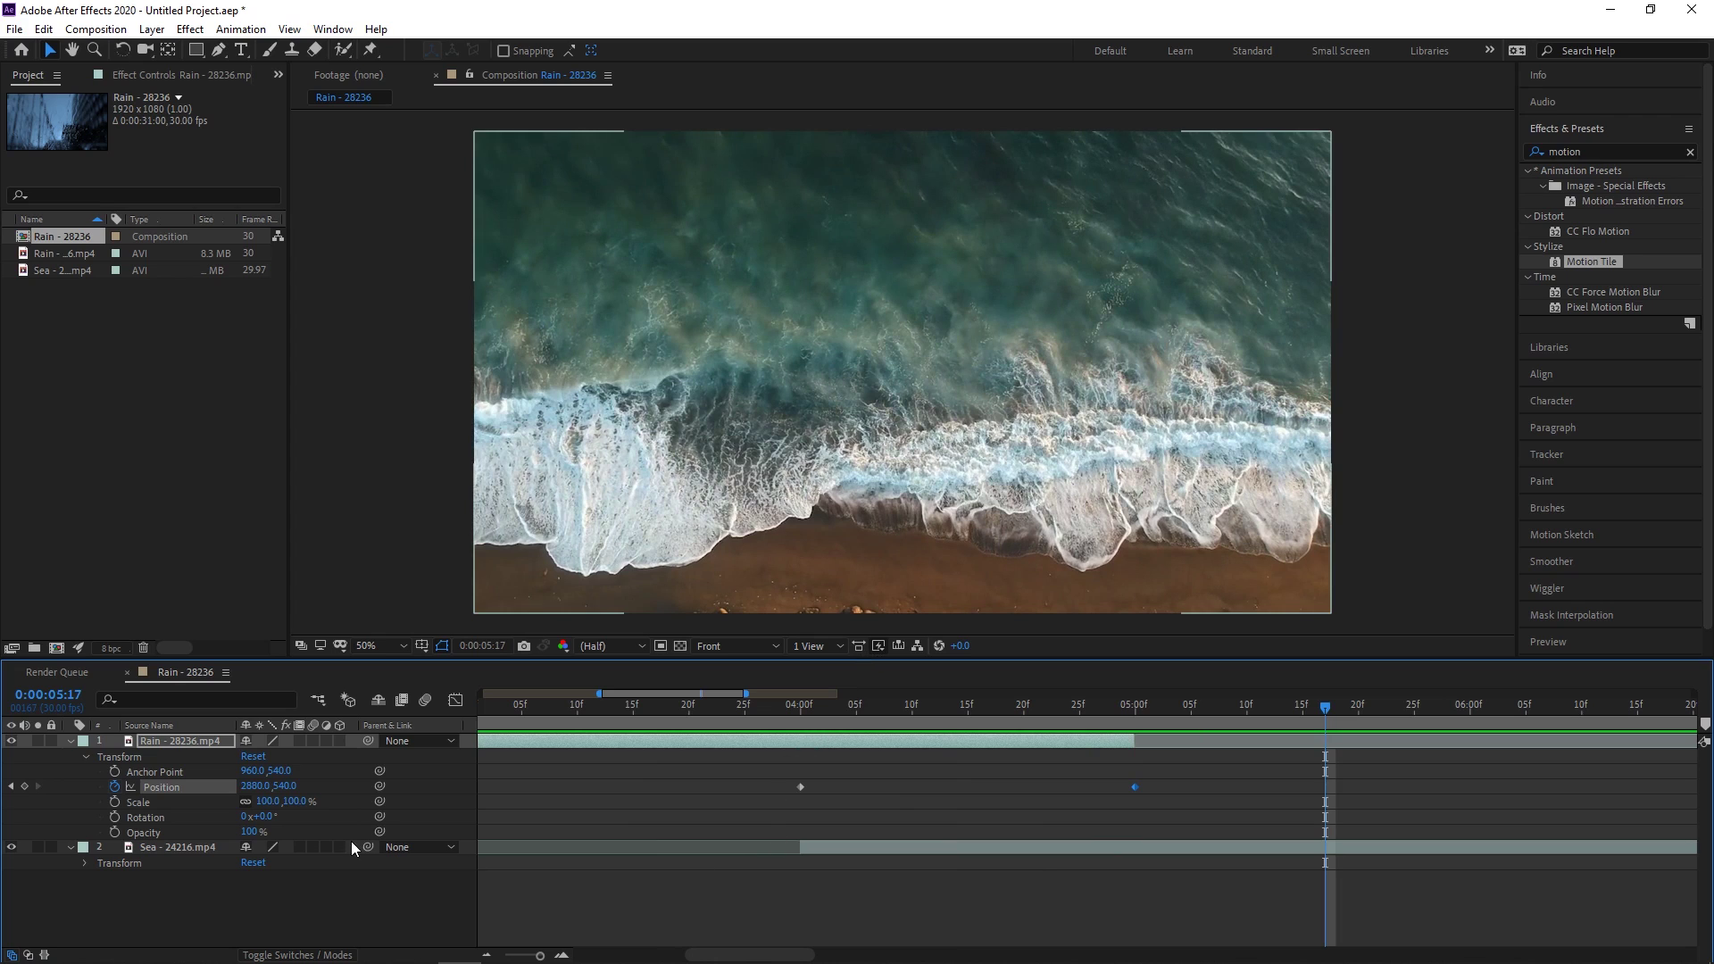
click(84, 863)
Set the Sea clip's Position X offset by -1920 at 4:00 and 960 at 5:00, then preview.
drag(1329, 705, 804, 714)
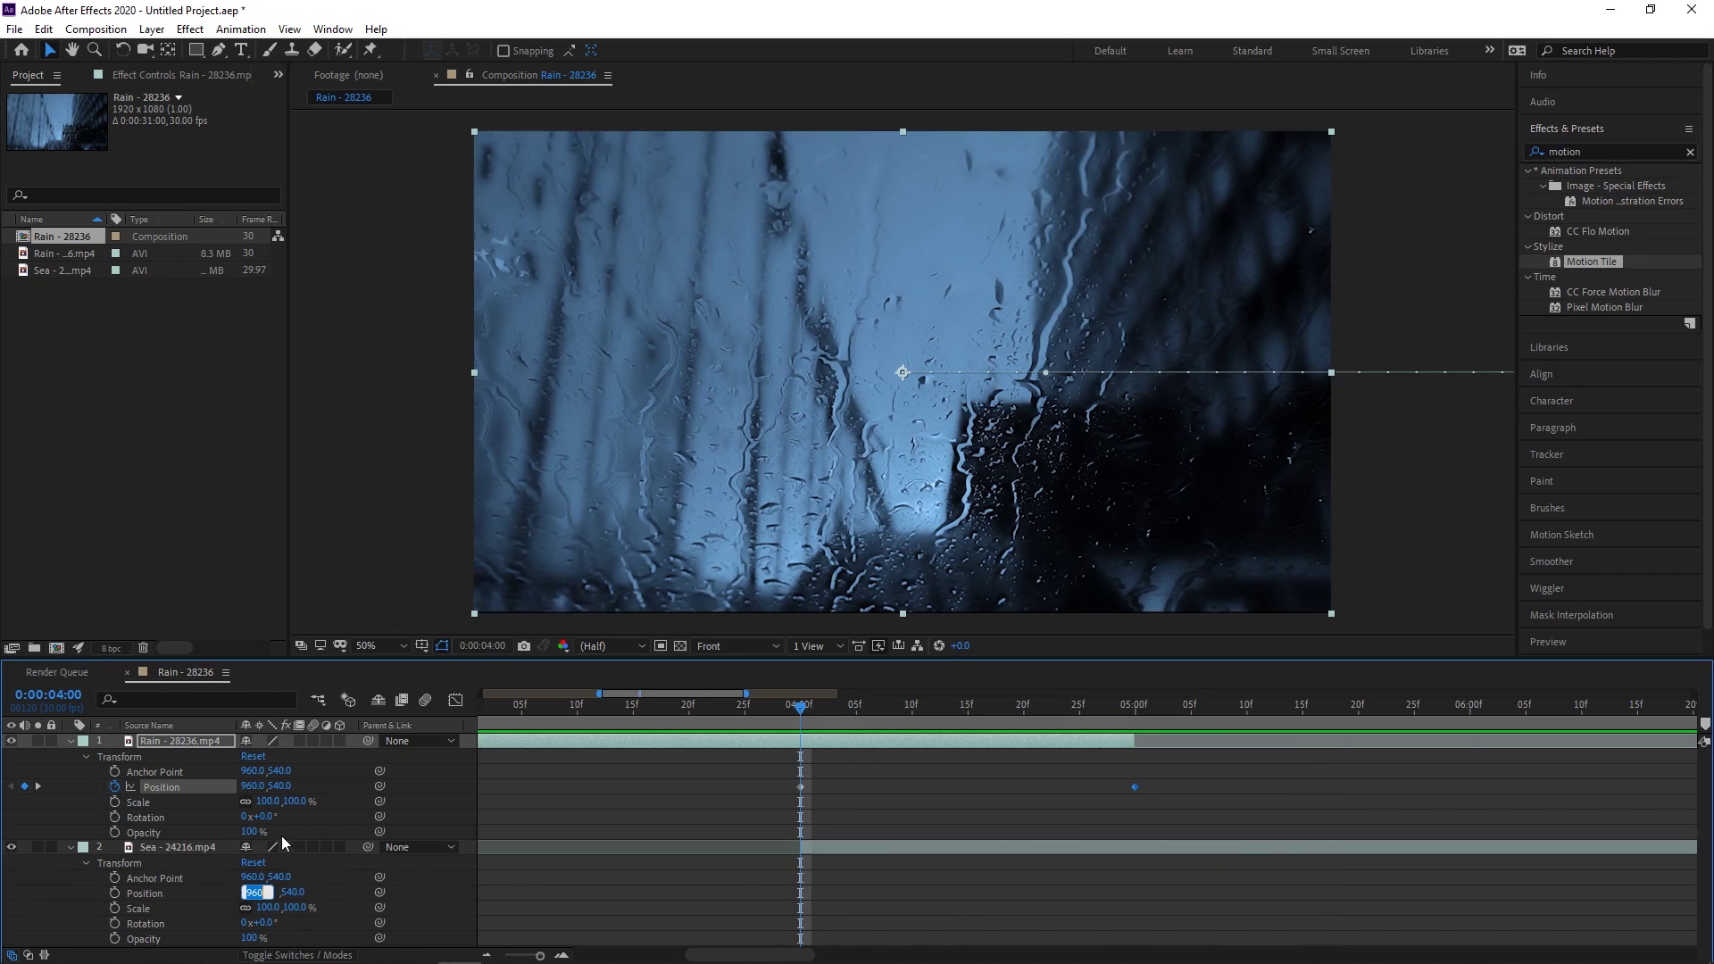
click(251, 893)
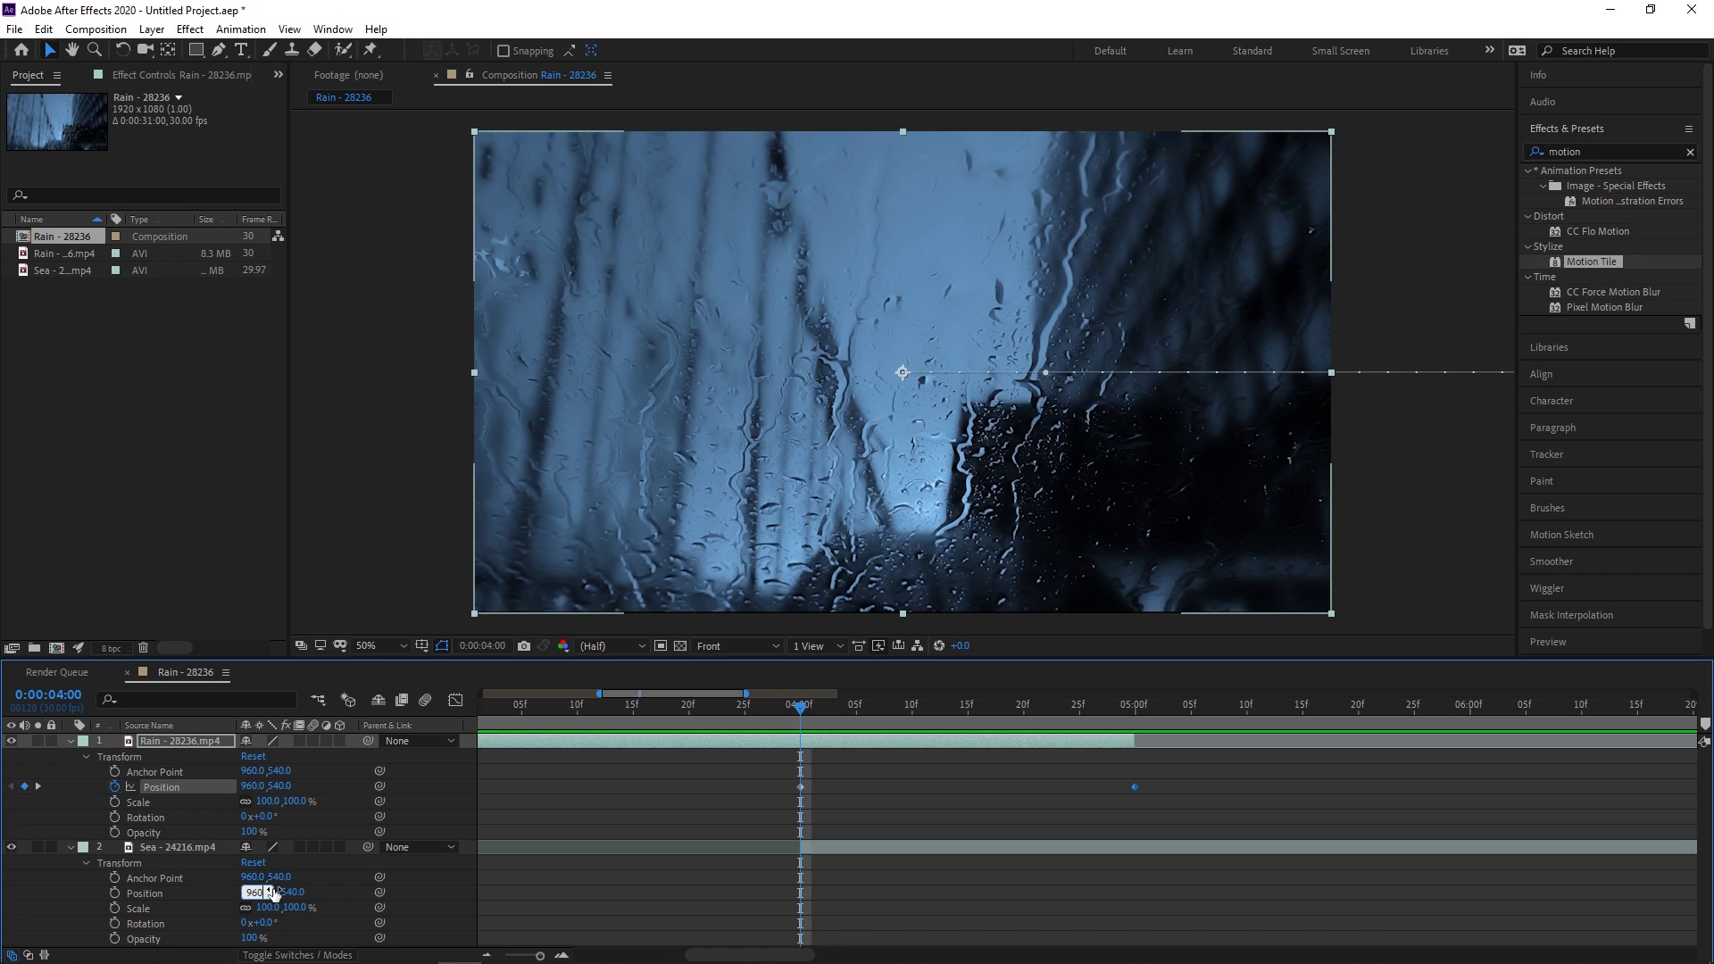
text(-1920)
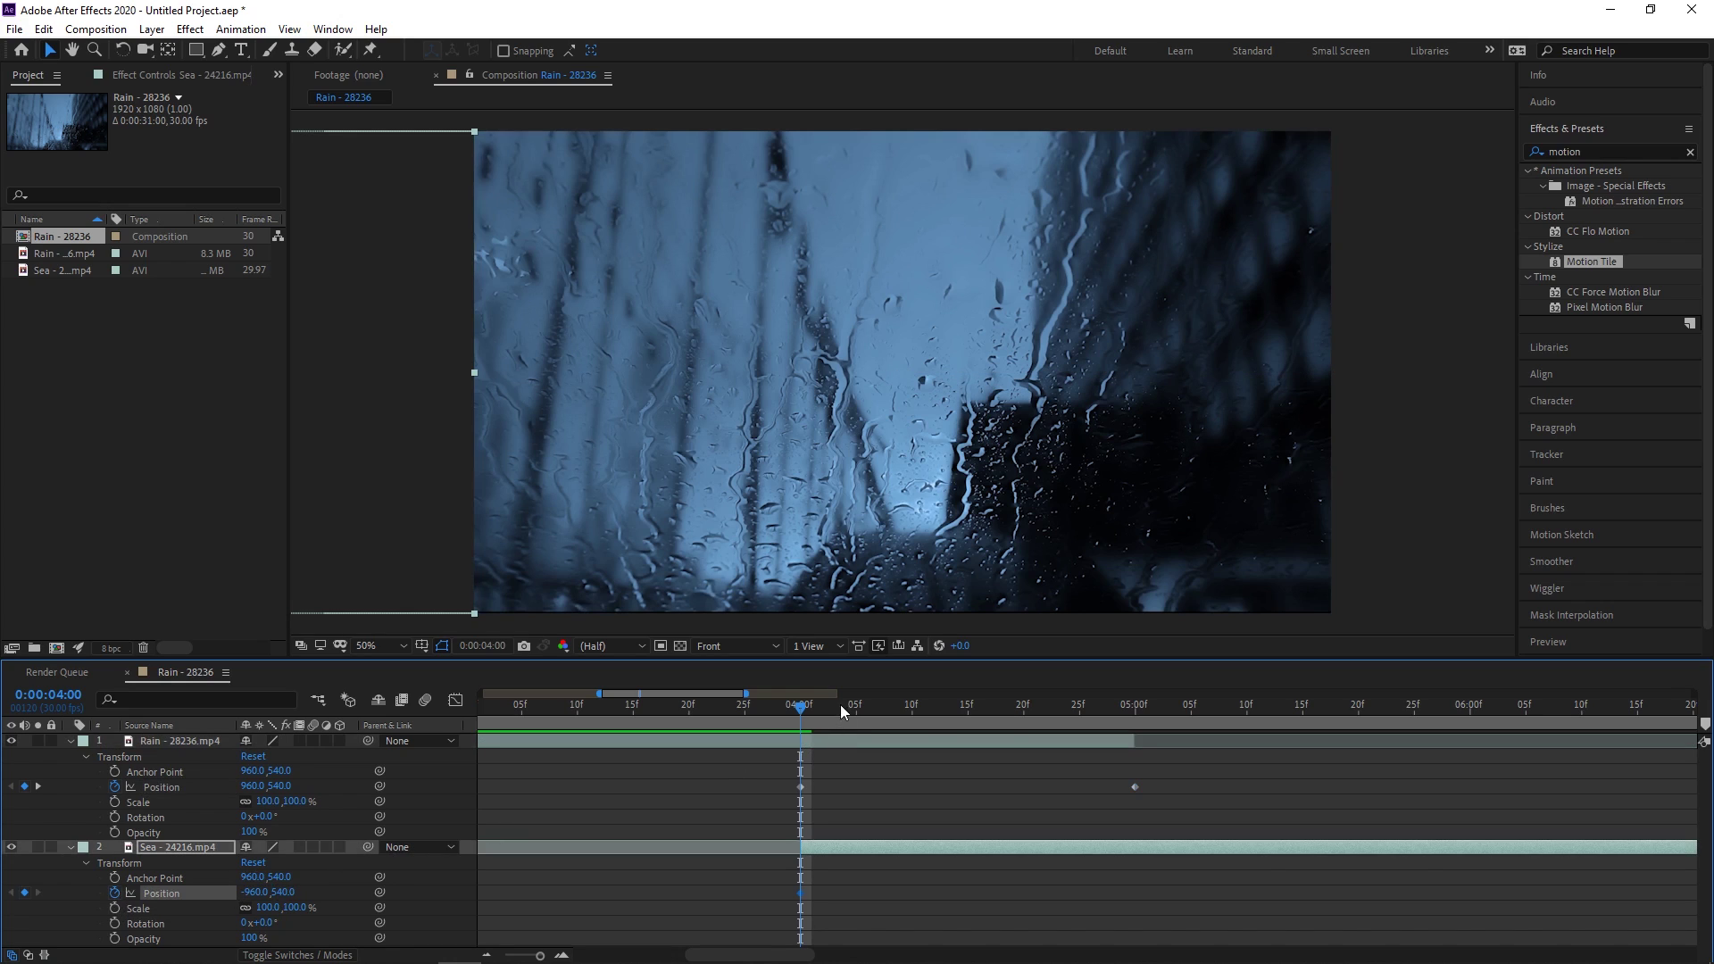
drag(799, 710, 1135, 711)
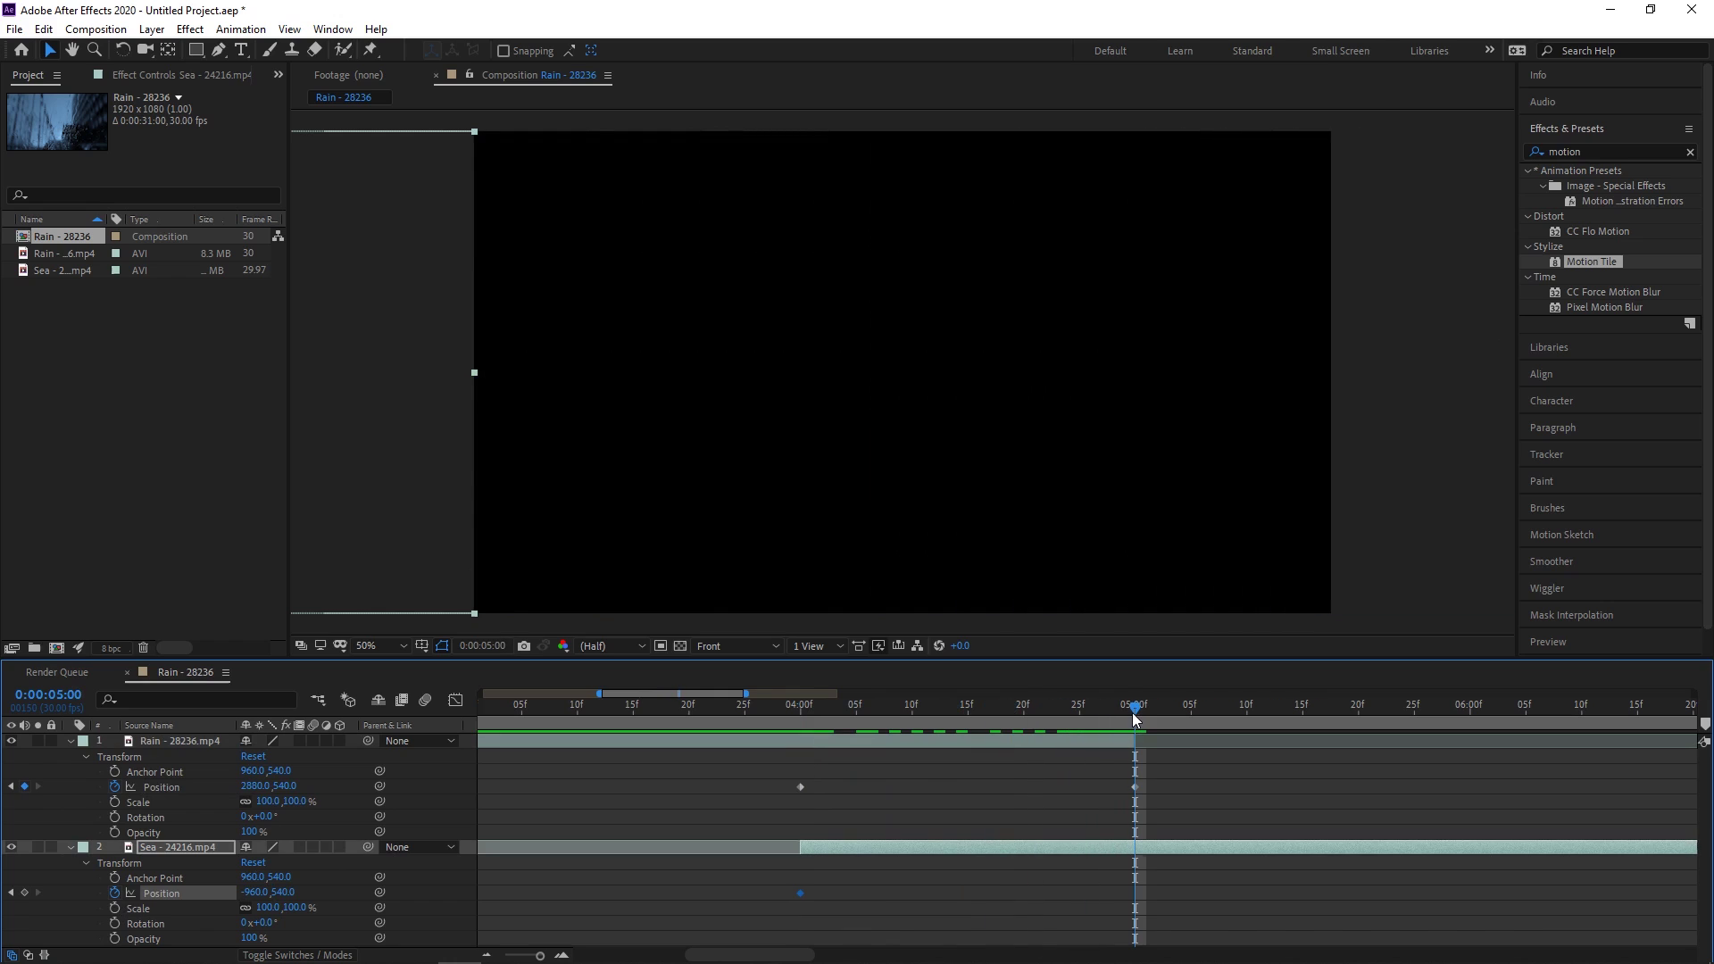
click(257, 892)
text(960)
key(Return)
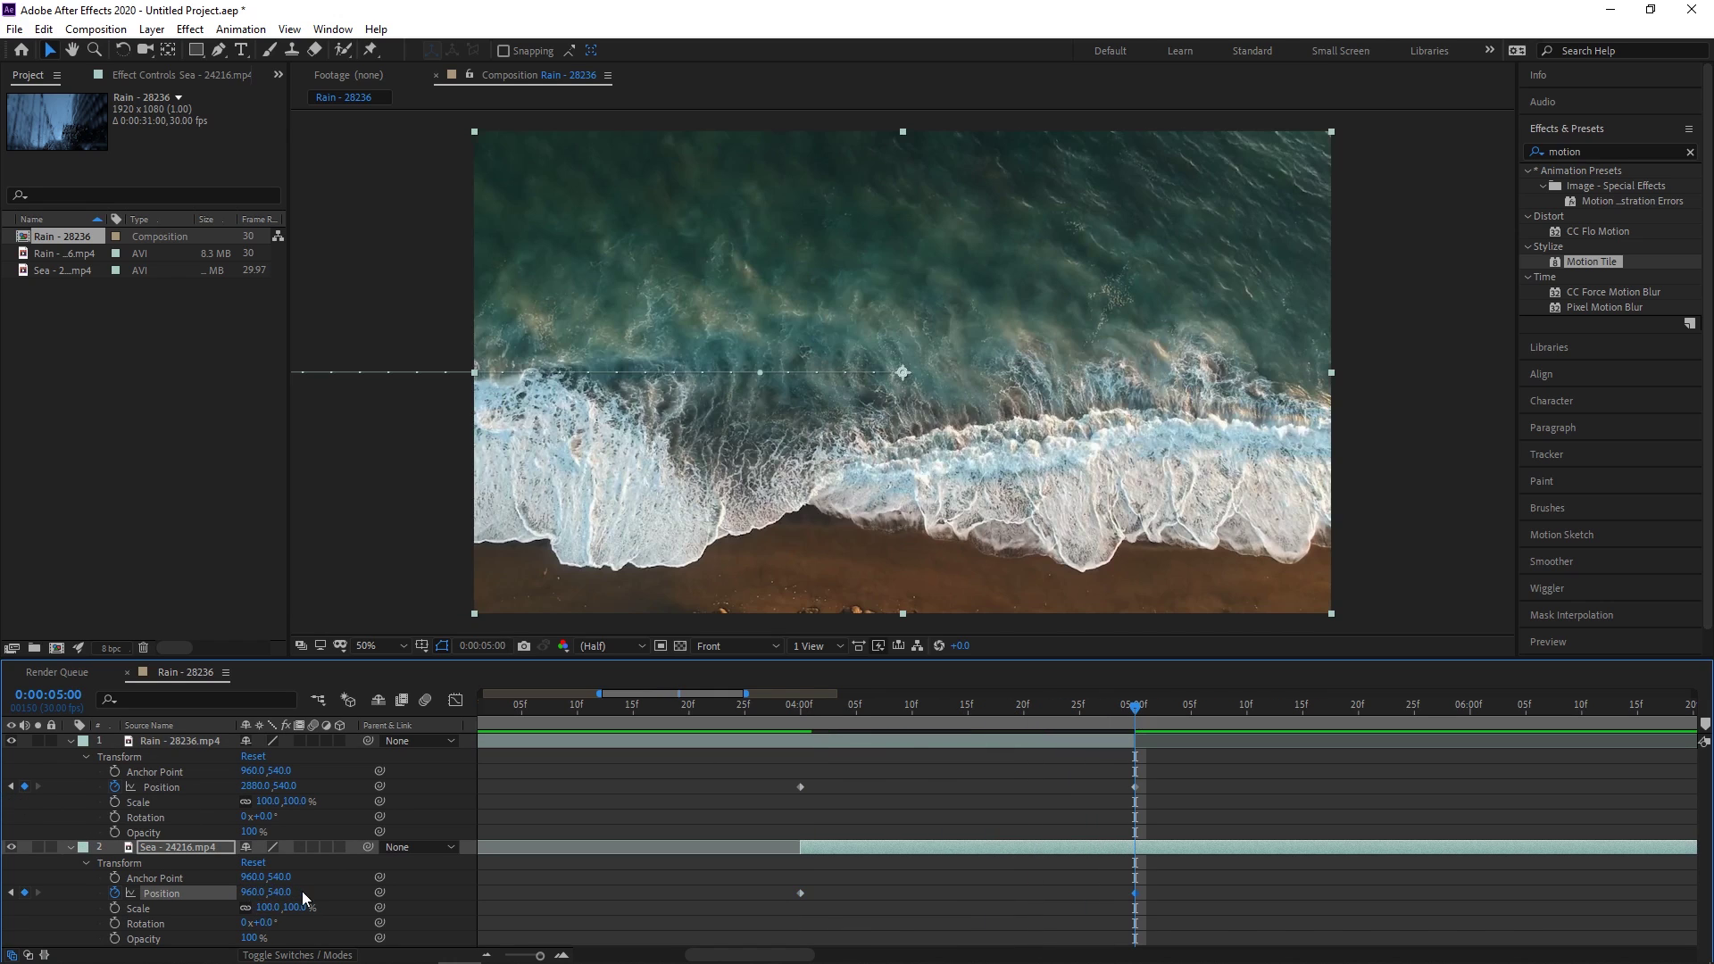
click(785, 704)
key(space)
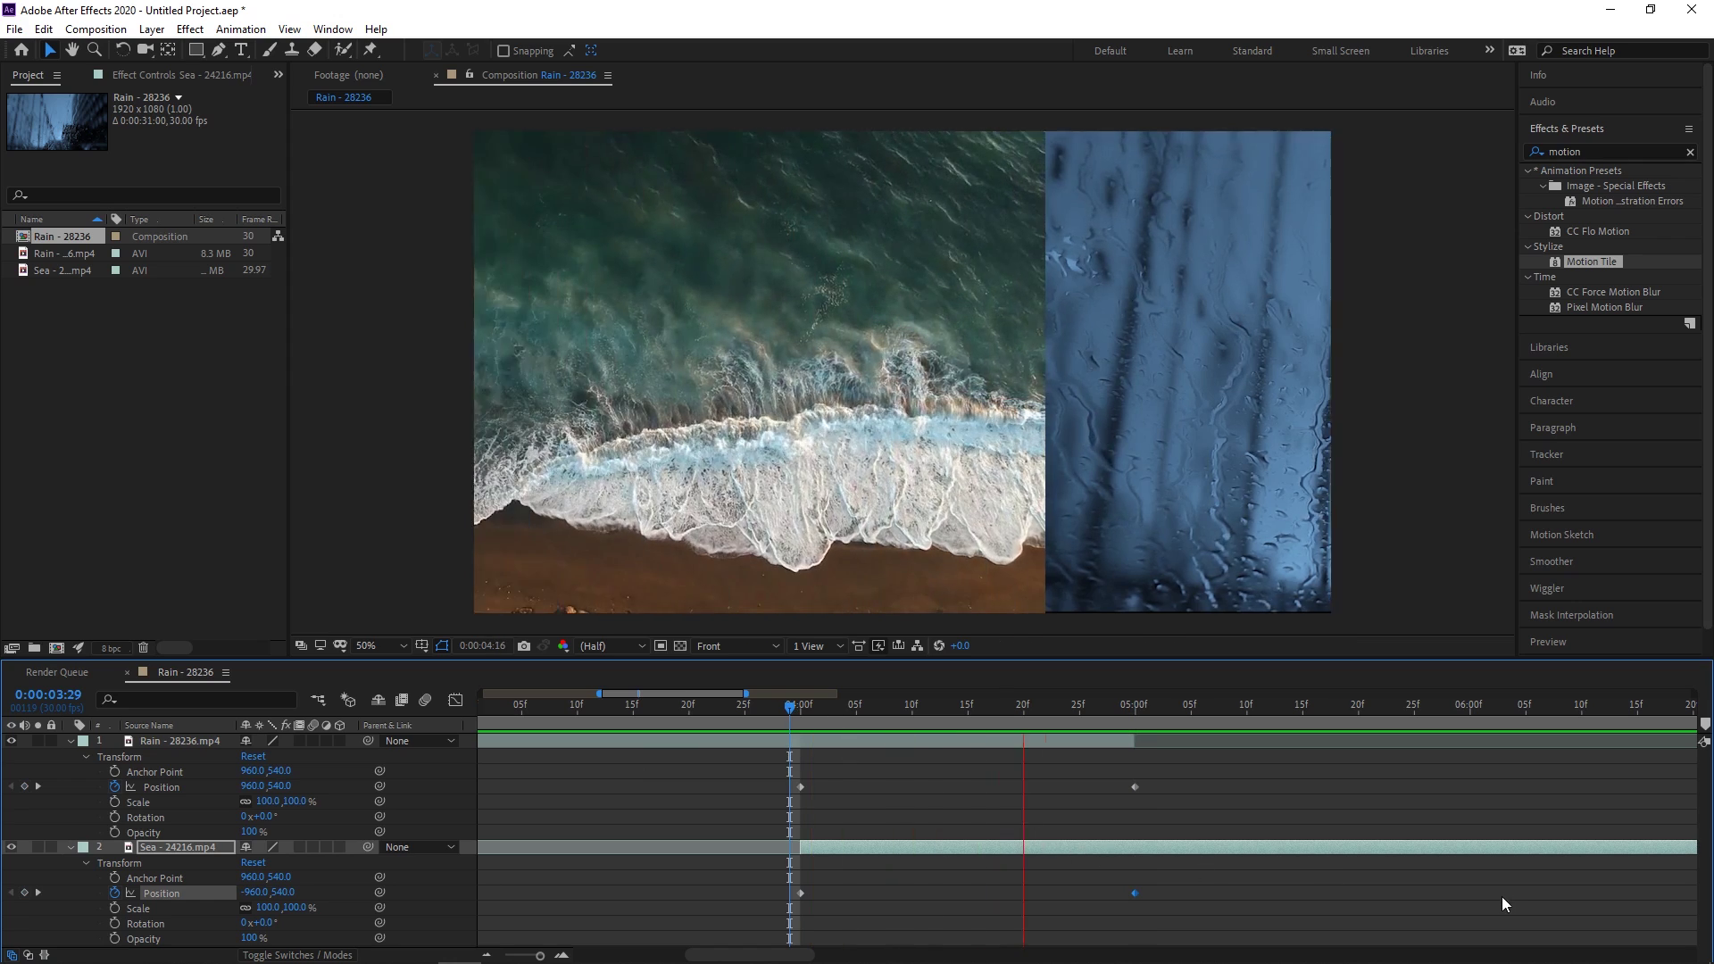
key(space)
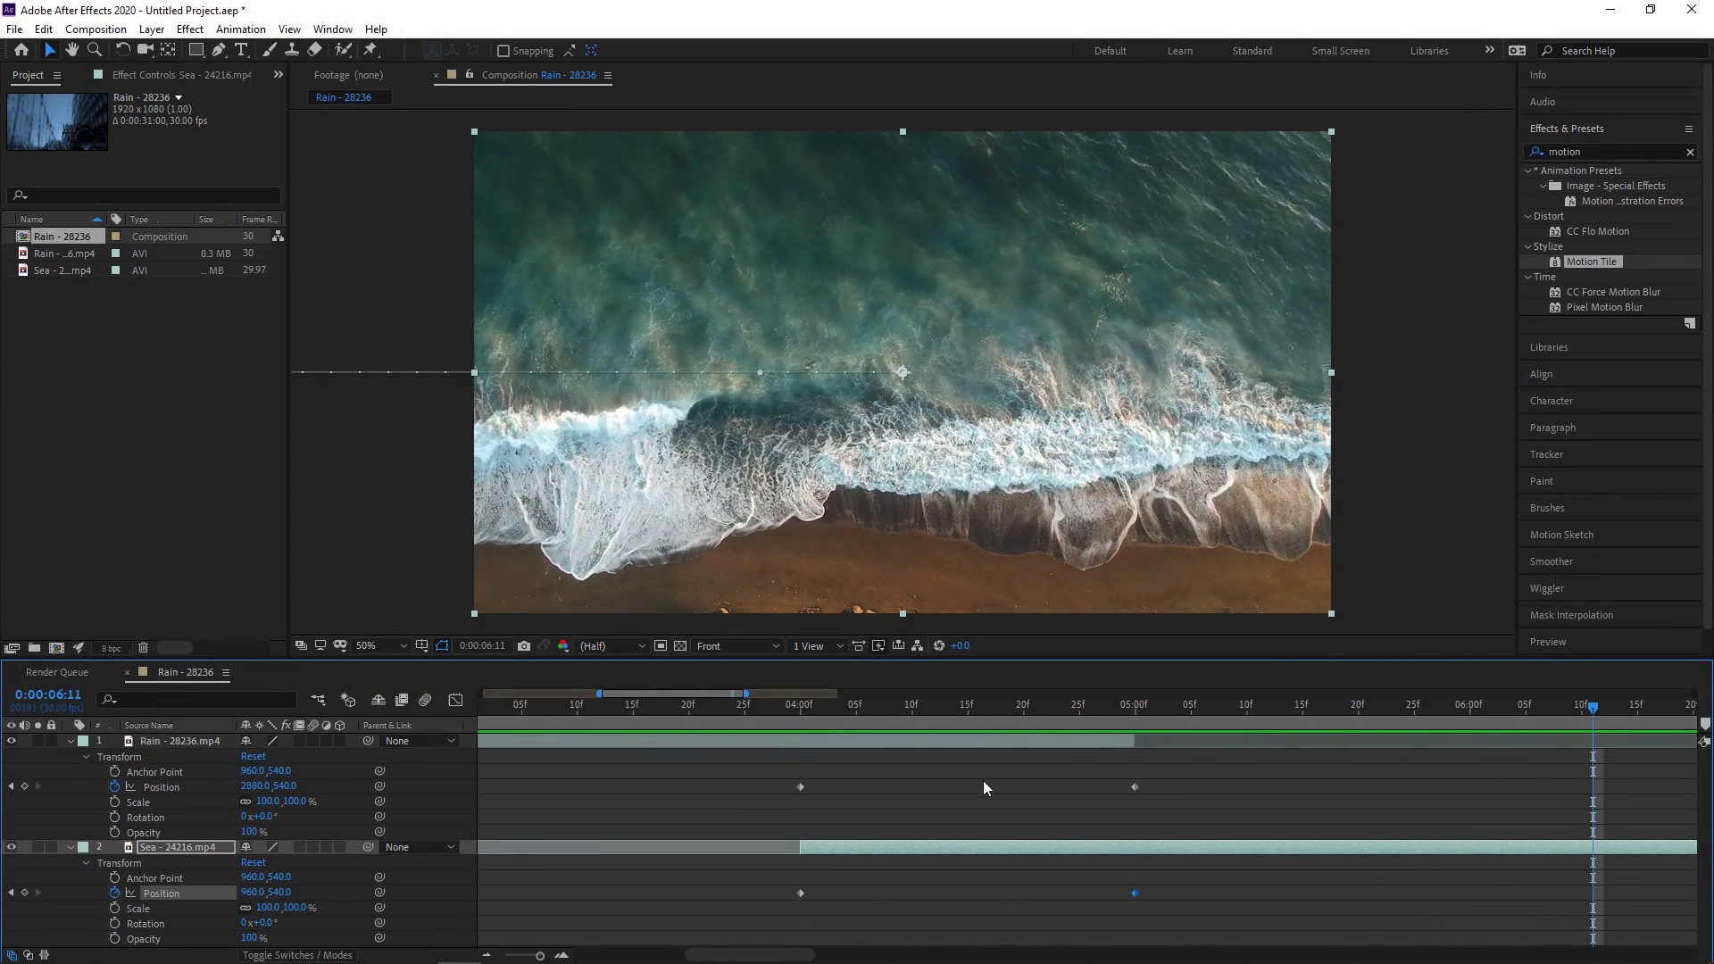
Apply Easy Ease In to all four Position keyframes and preview the wipe.
drag(700, 755, 1255, 937)
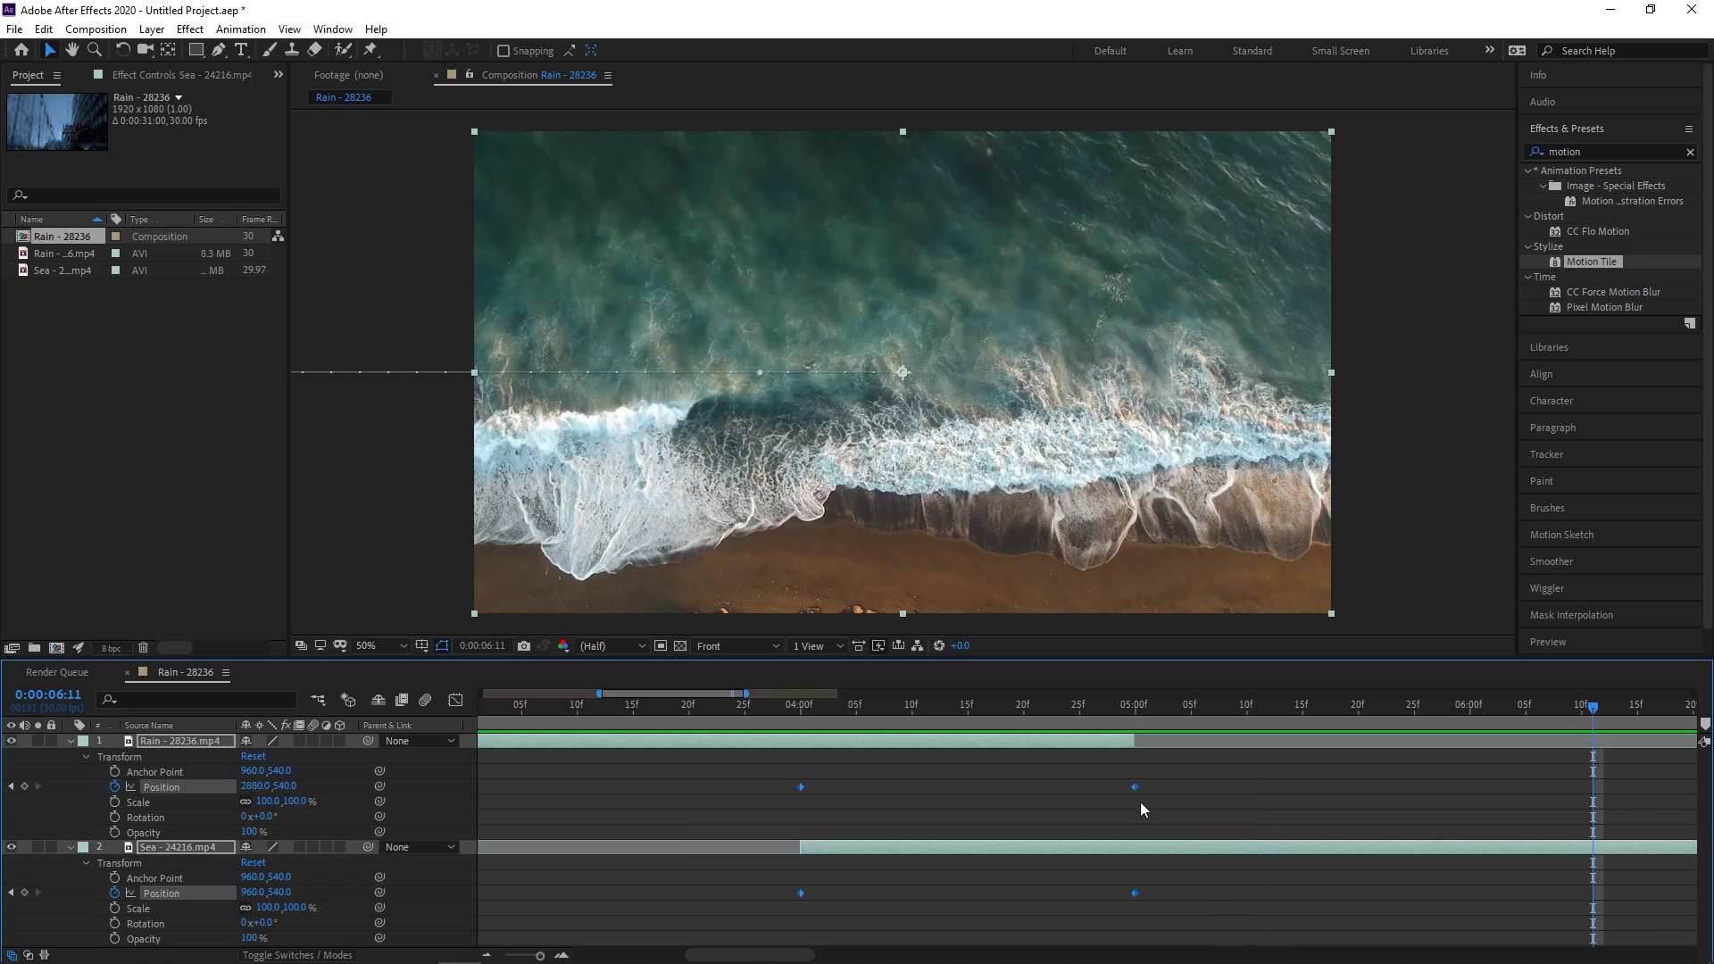
right_click(1134, 786)
mouse_move(1223, 774)
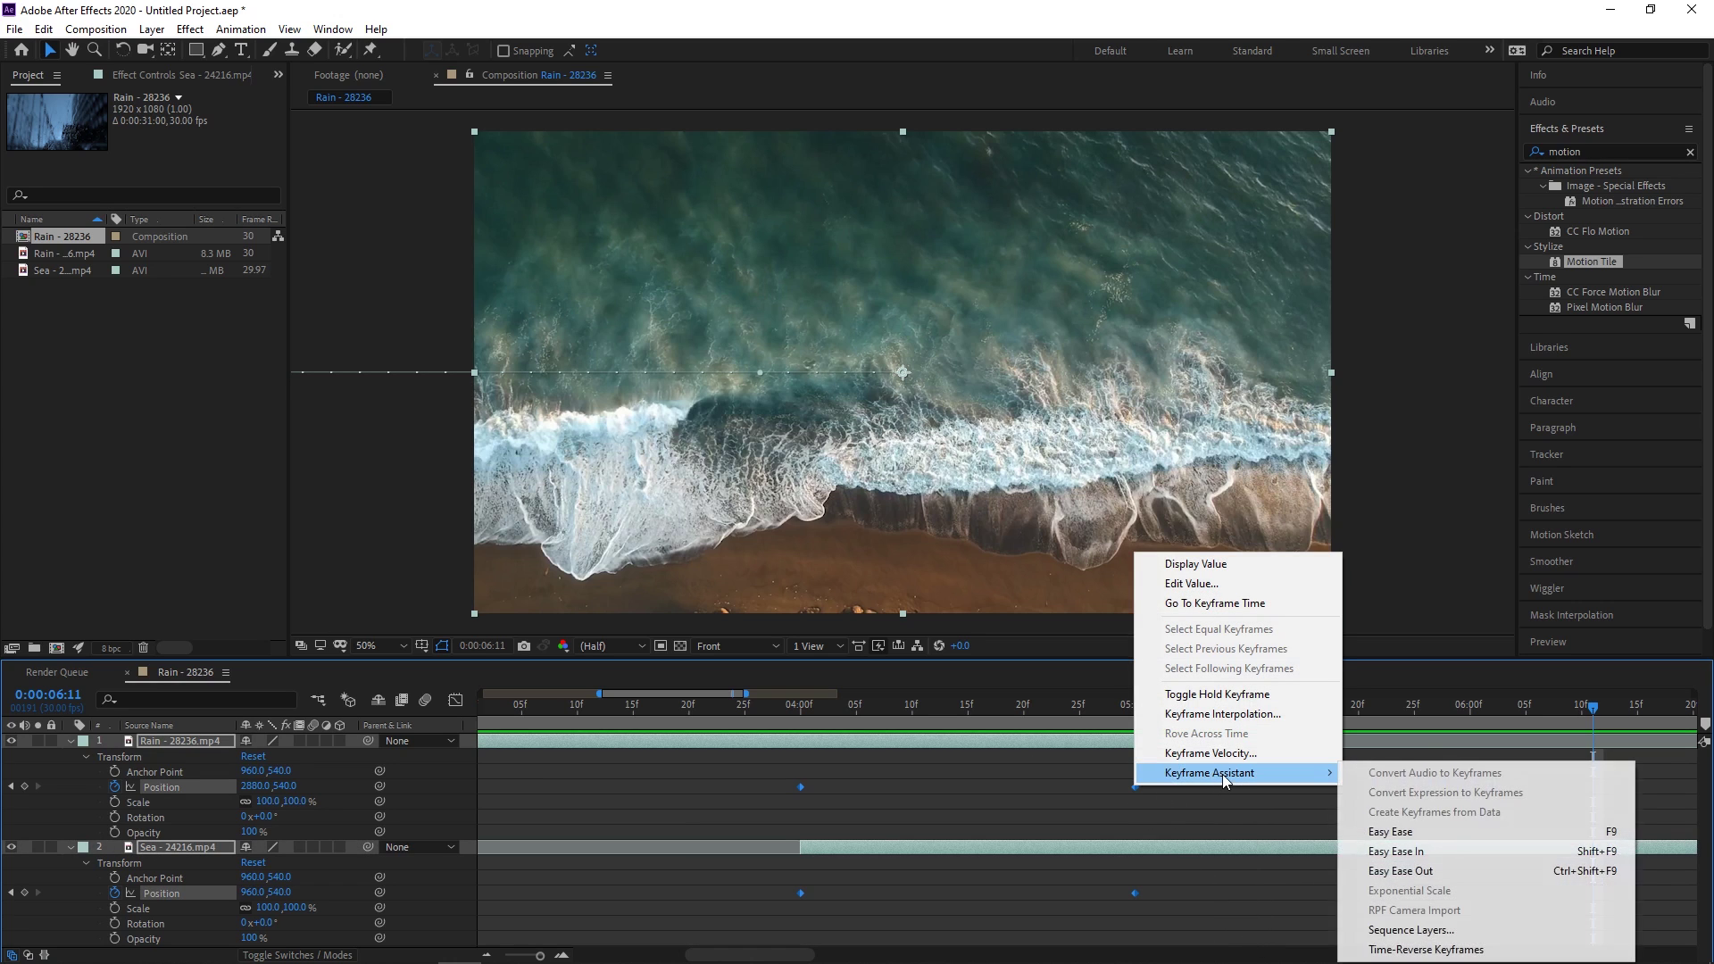
click(1397, 850)
click(693, 710)
key(space)
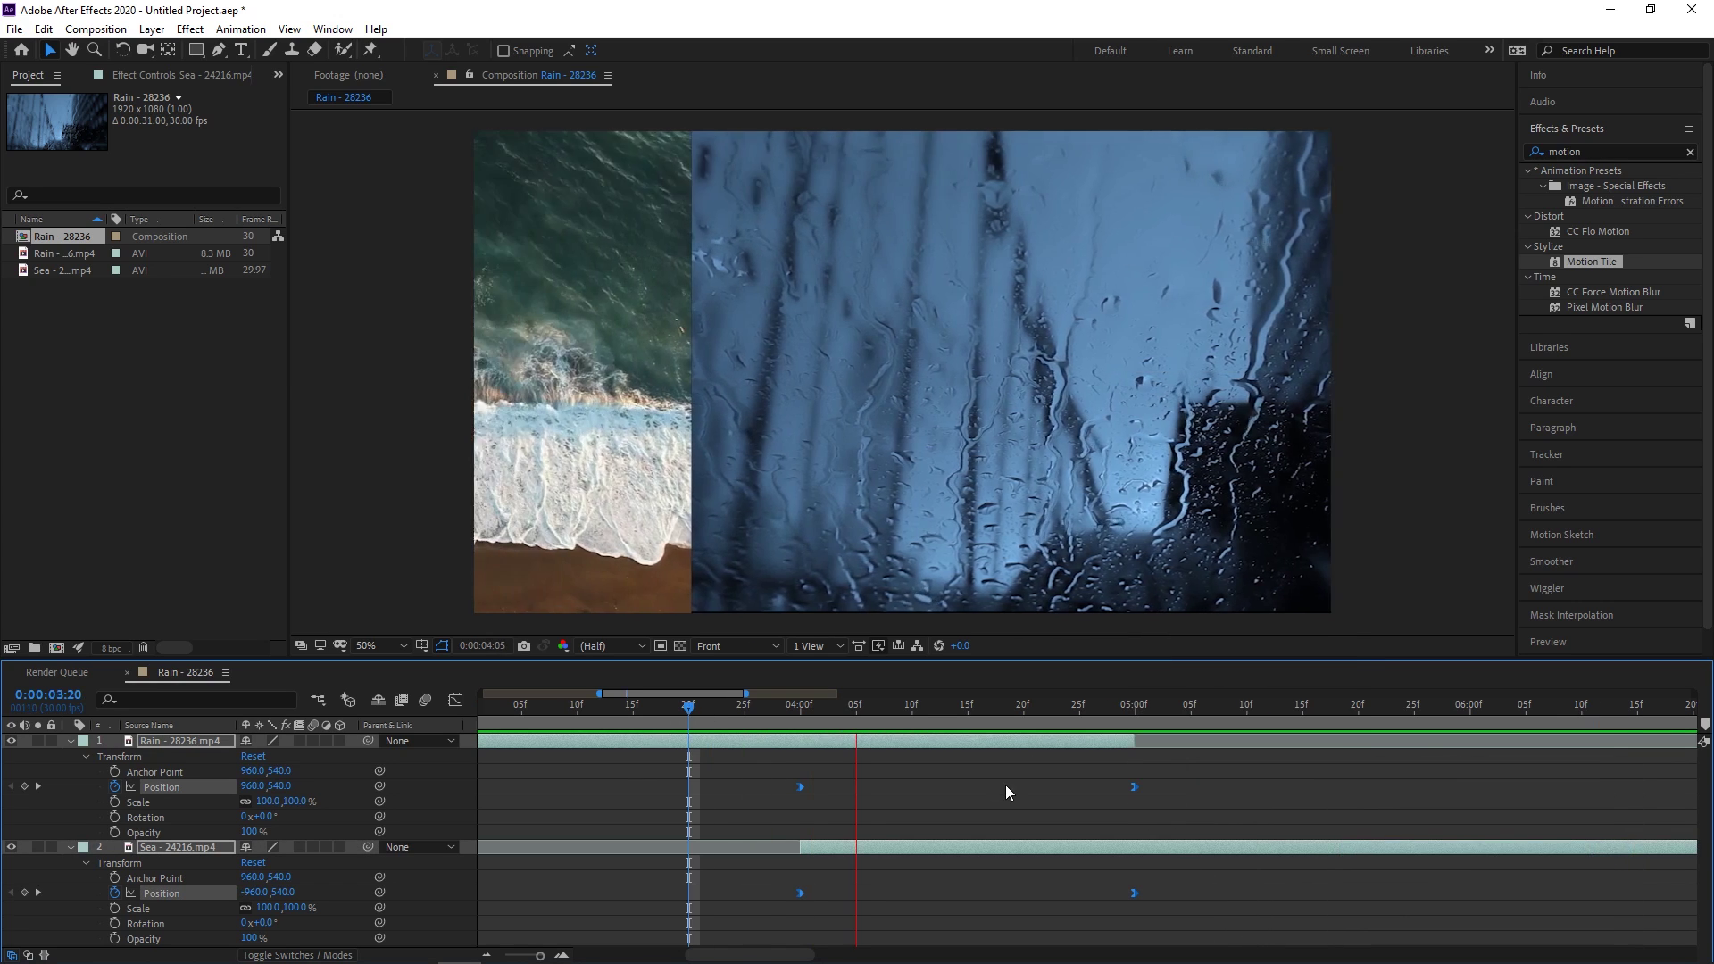
key(space)
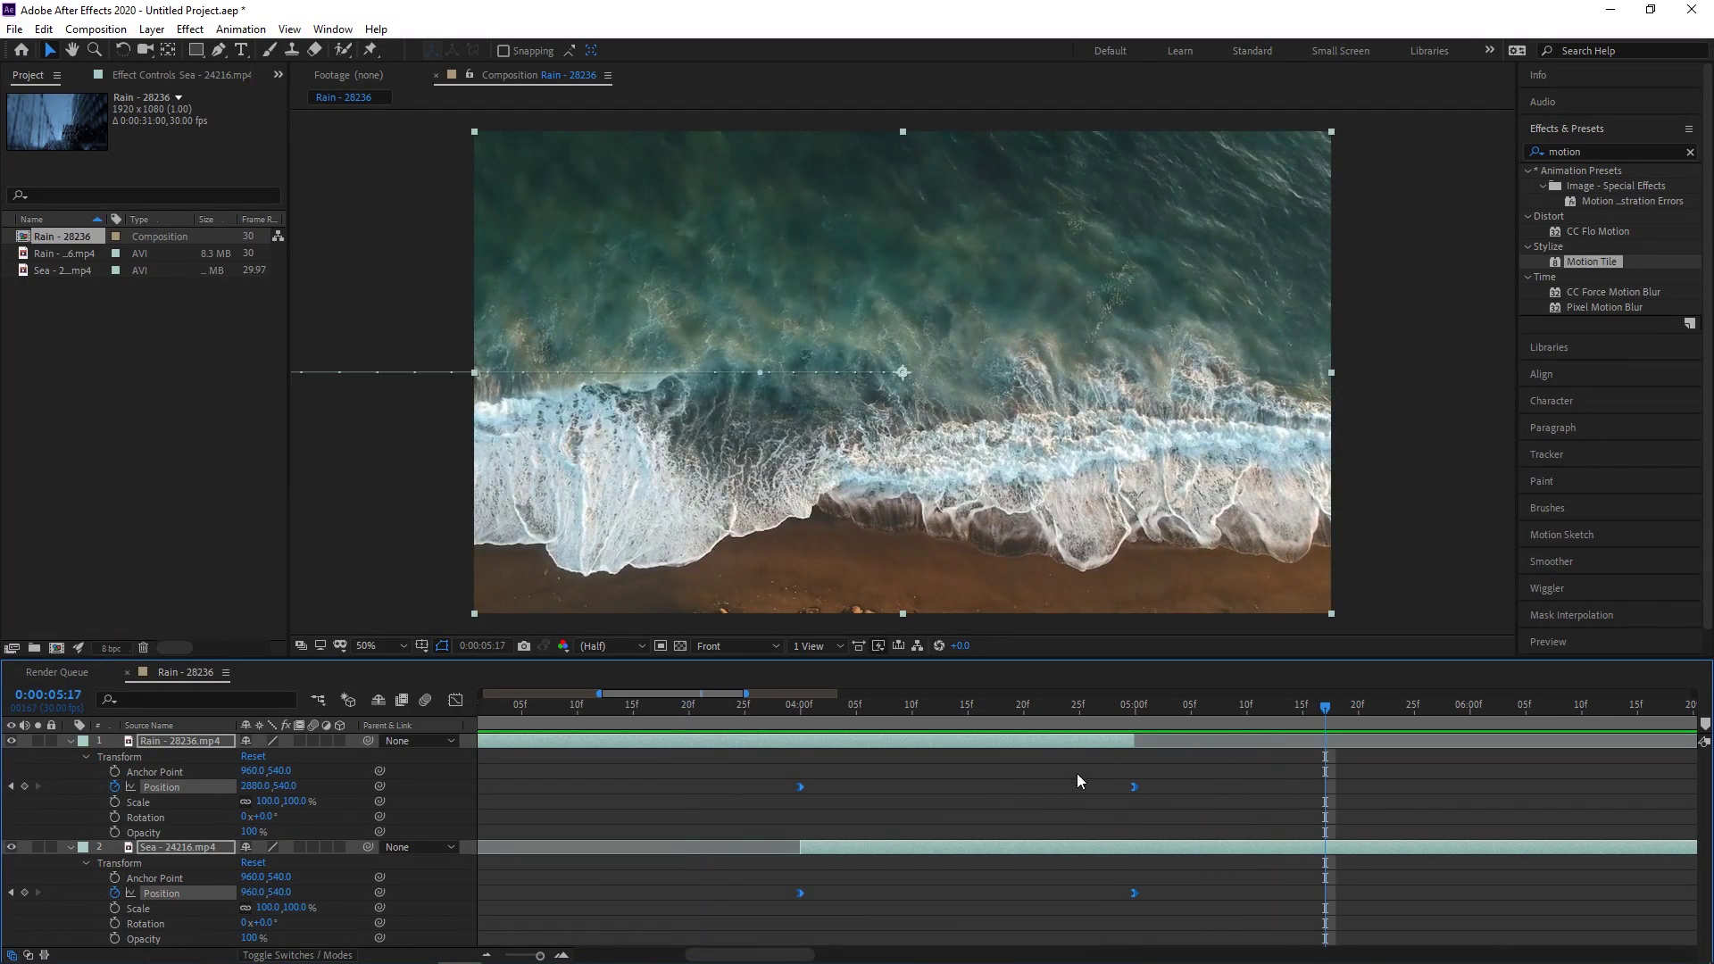
Turn on motion blur for both clips and preview the blurred wipe.
click(725, 711)
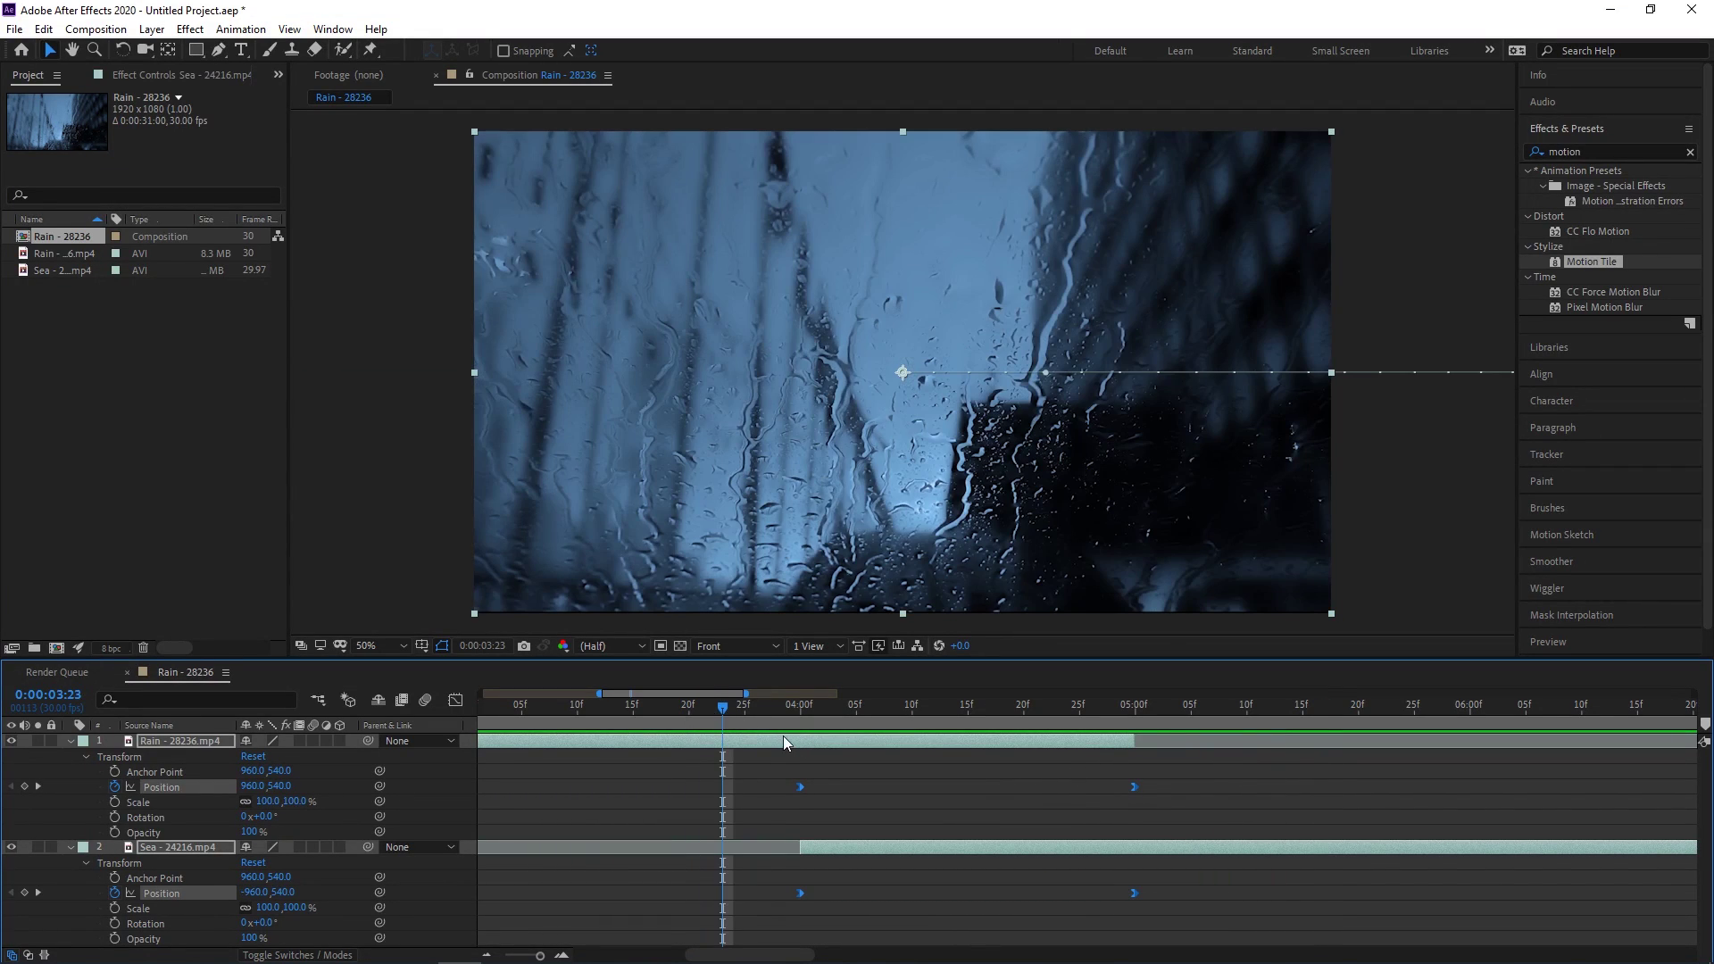
click(313, 741)
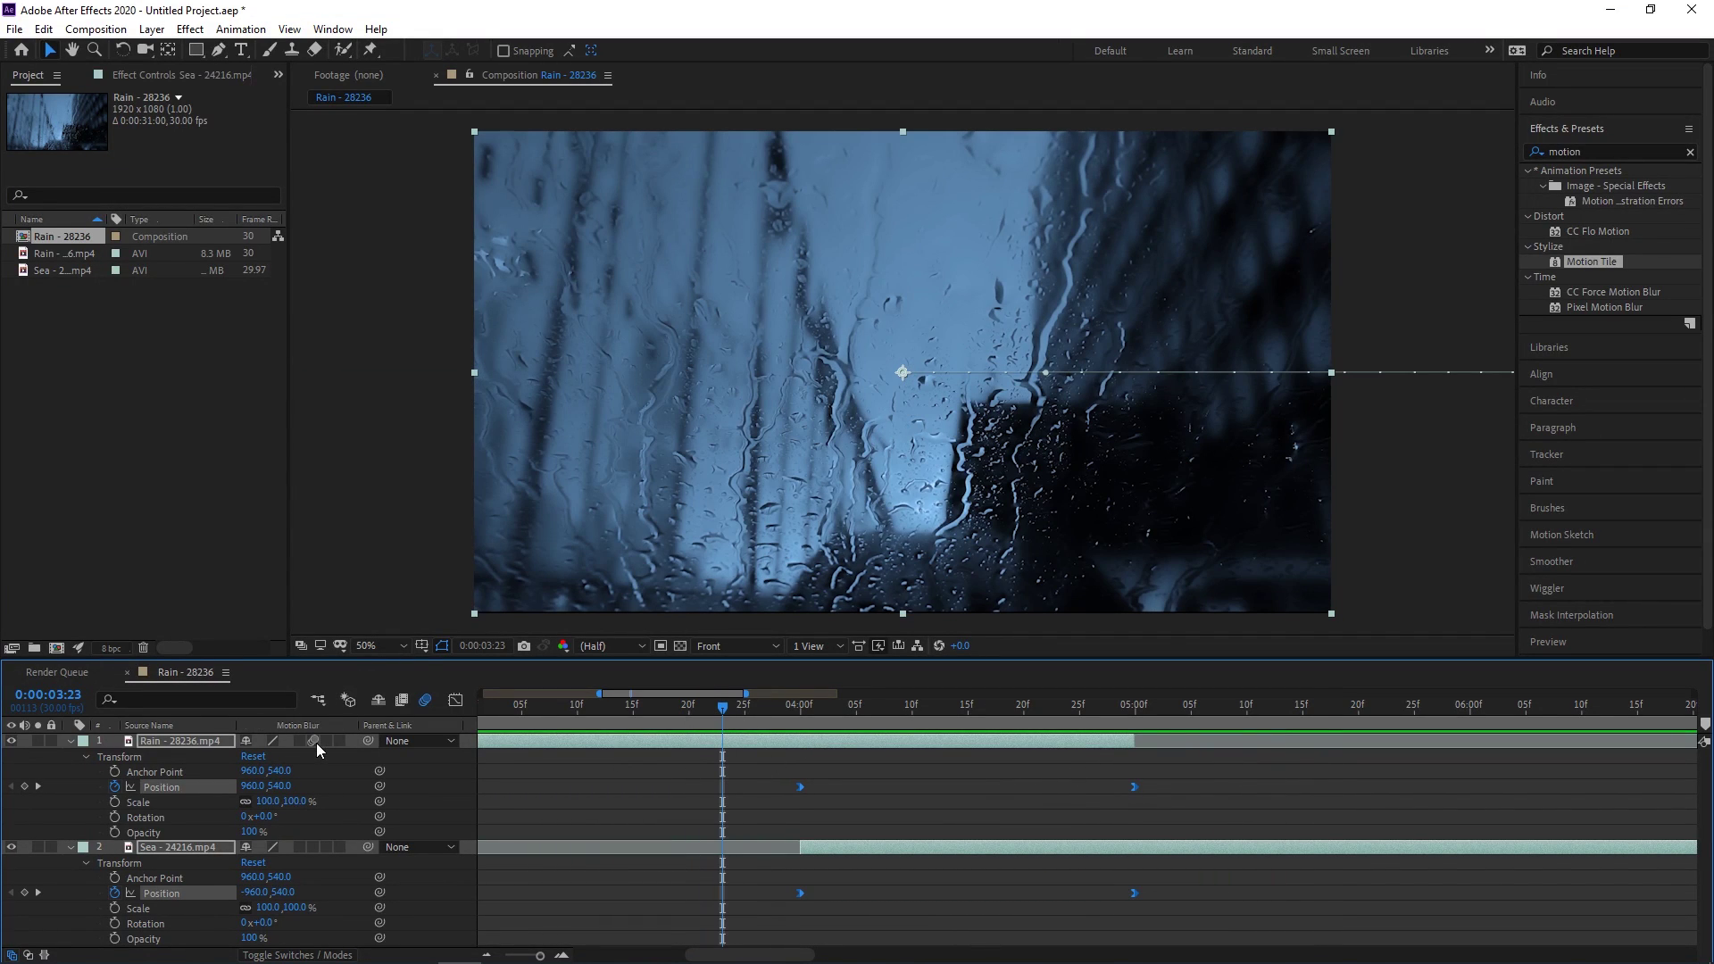
drag(725, 700, 667, 711)
key(space)
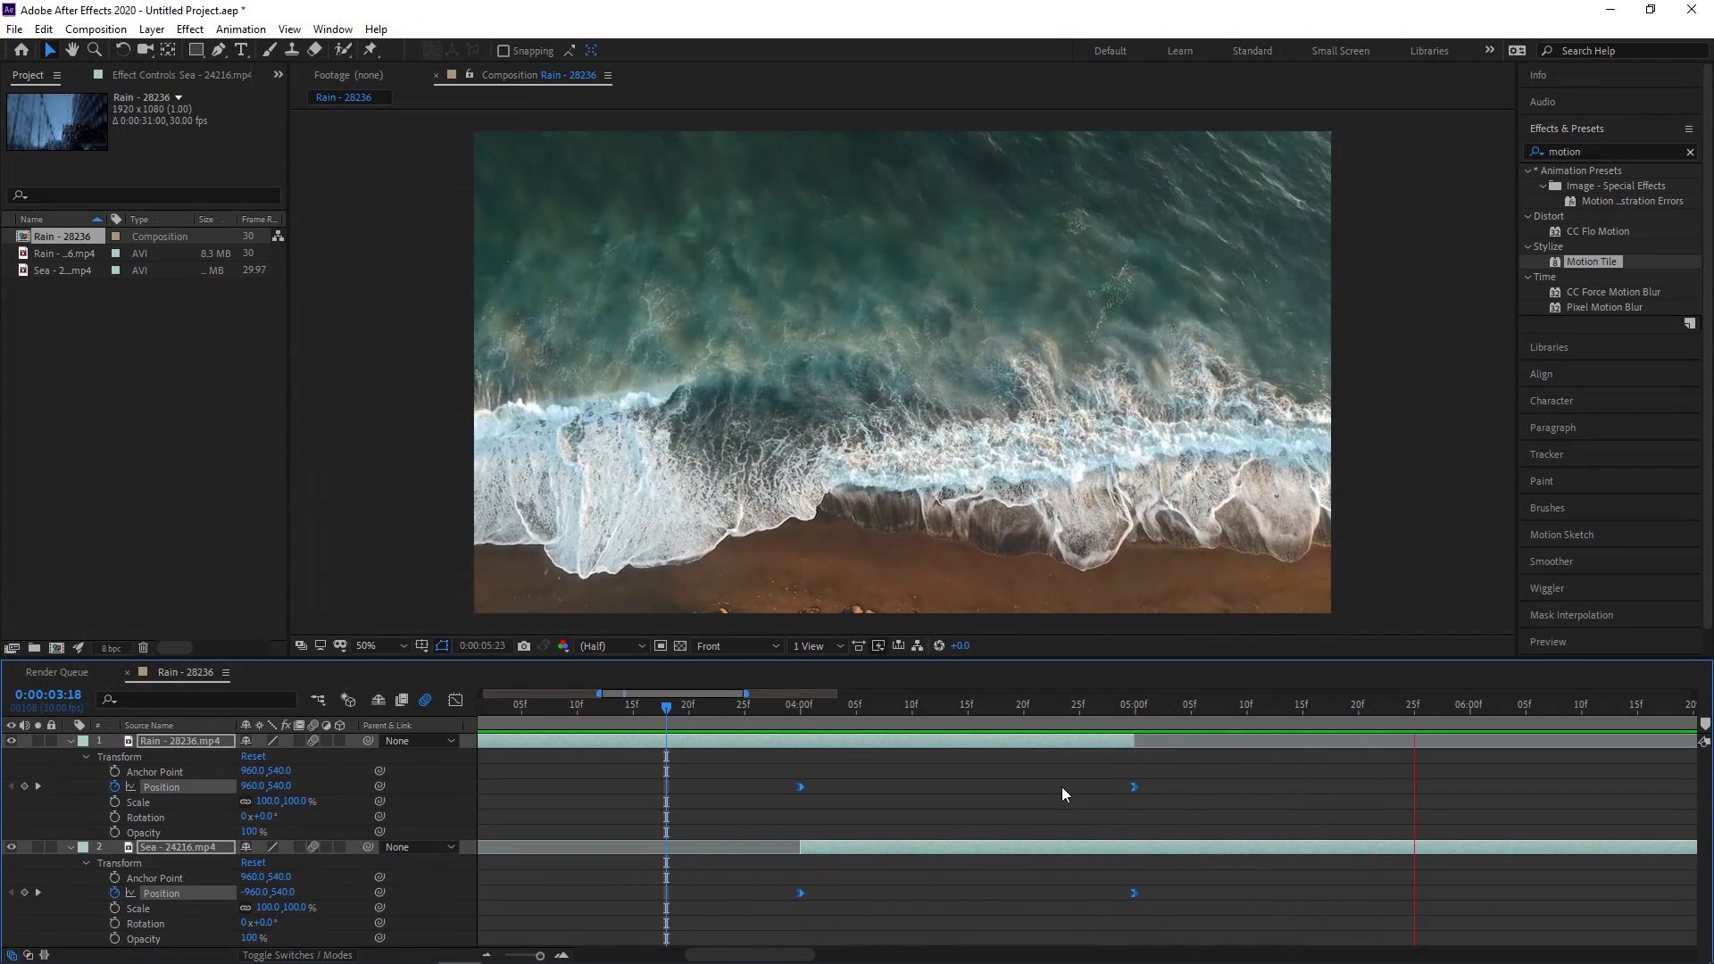
key(space)
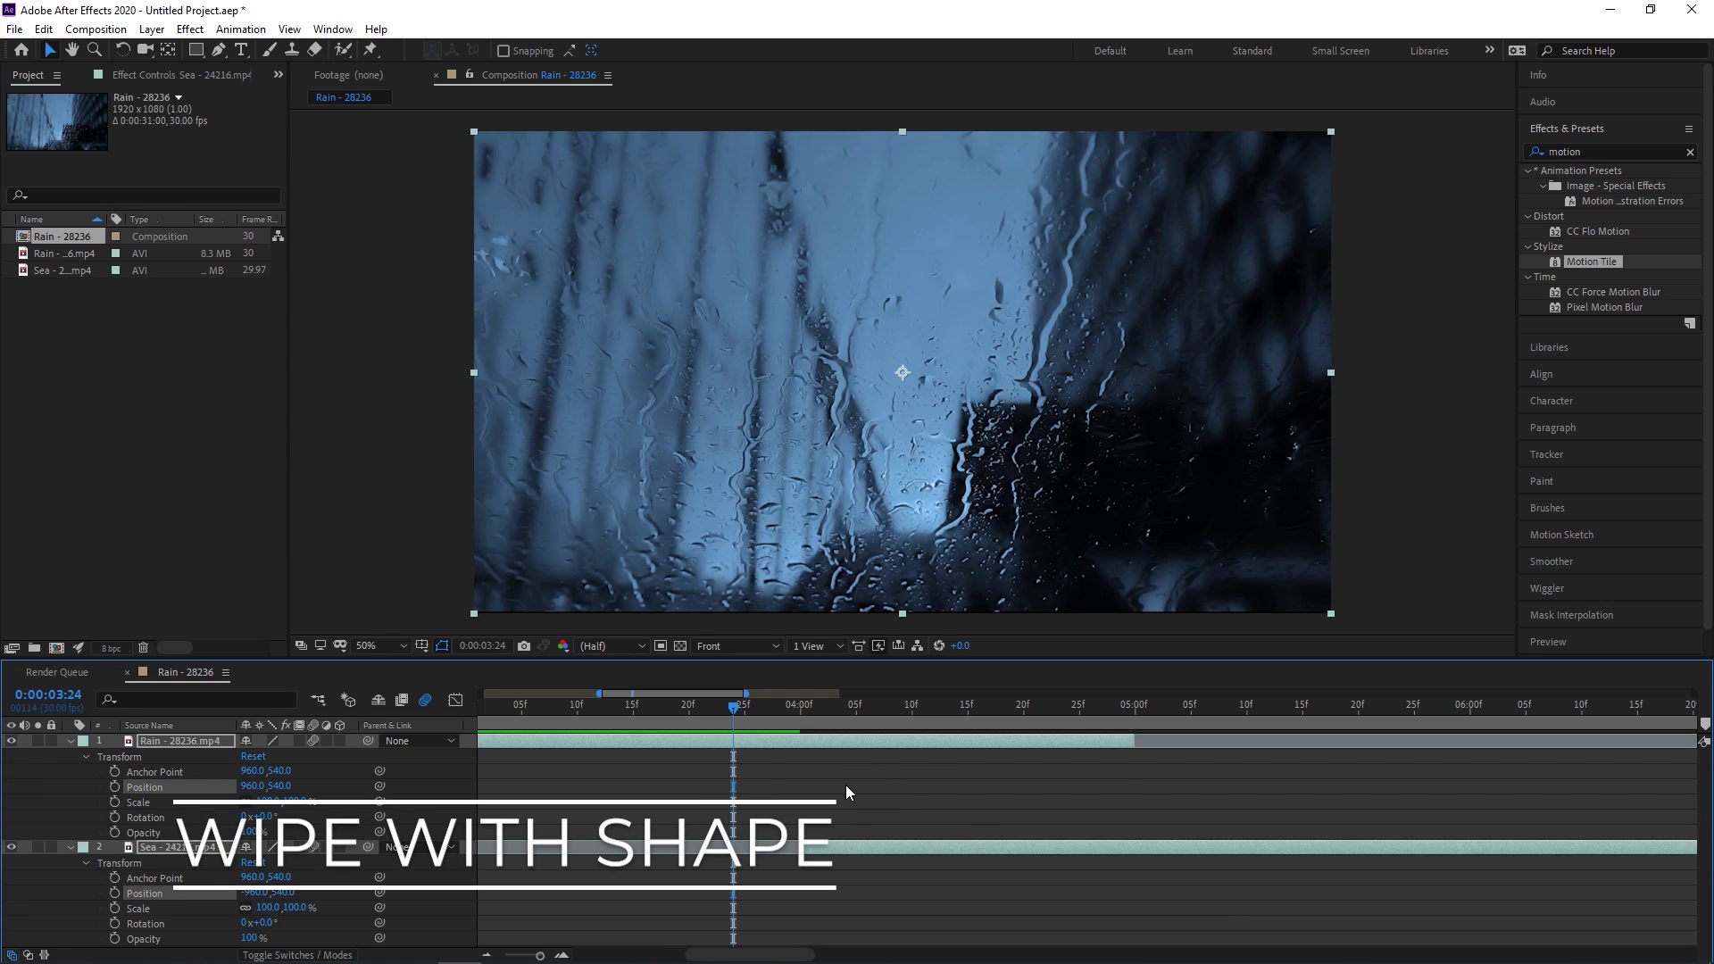
At 4:00, draw a tall rectangle over the middle of the rain footage with a white (FFFFFF) fill.
drag(746, 710, 801, 714)
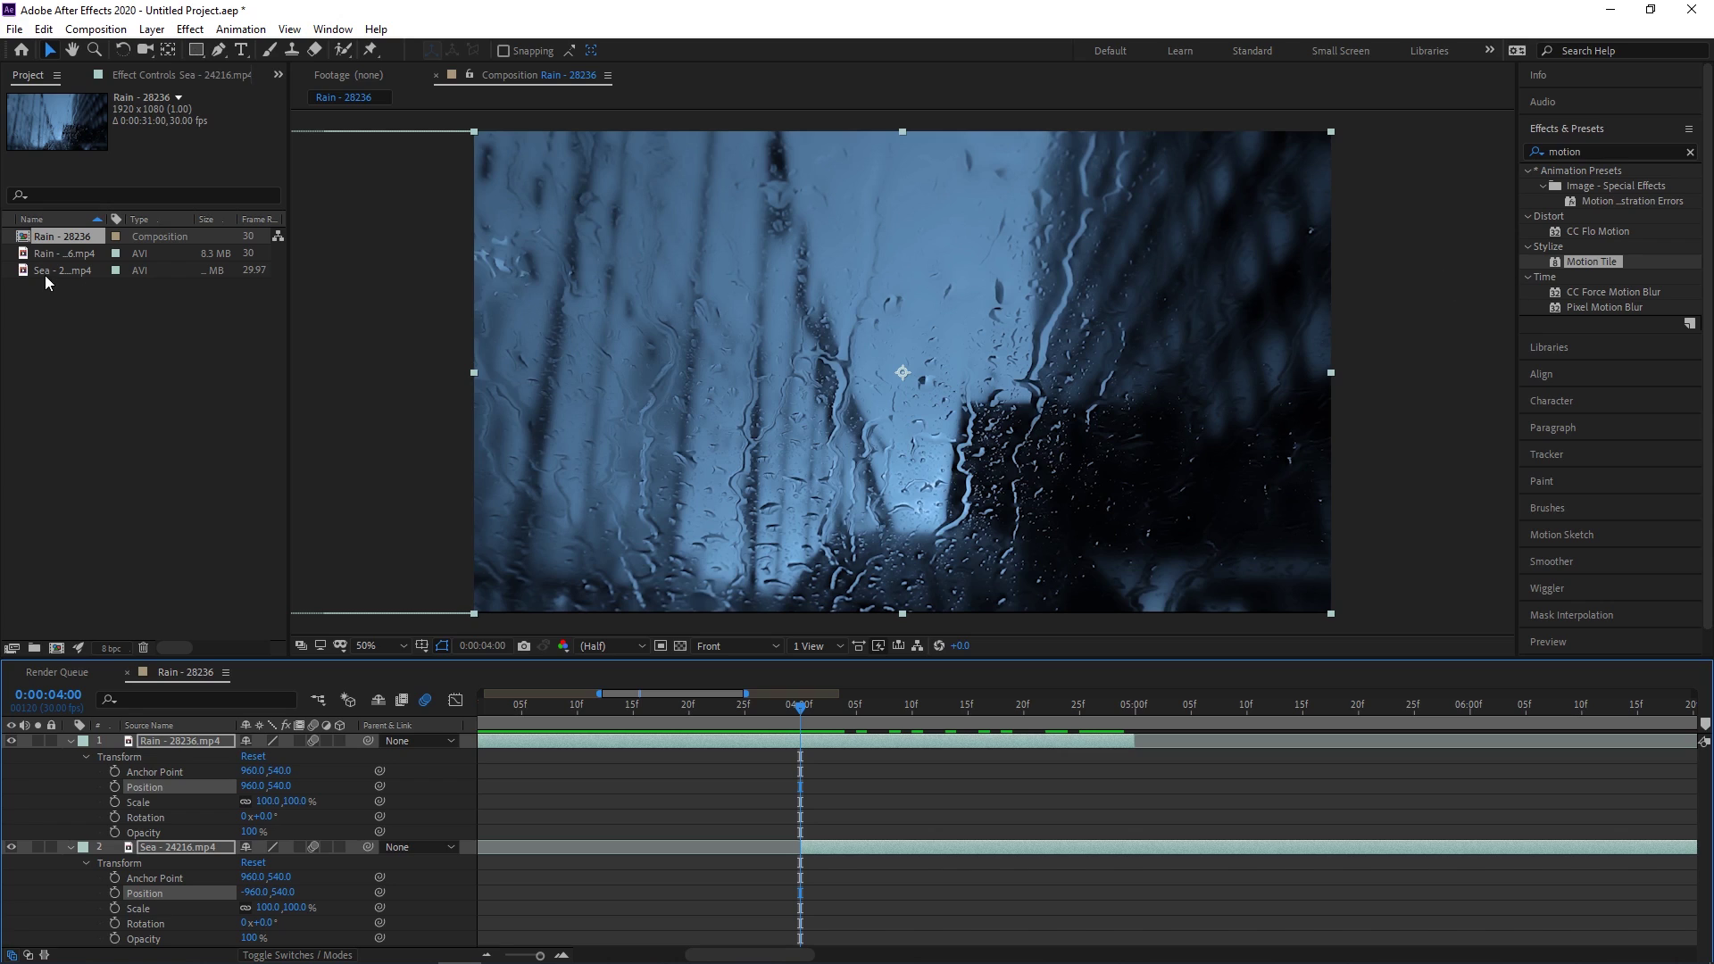
click(198, 50)
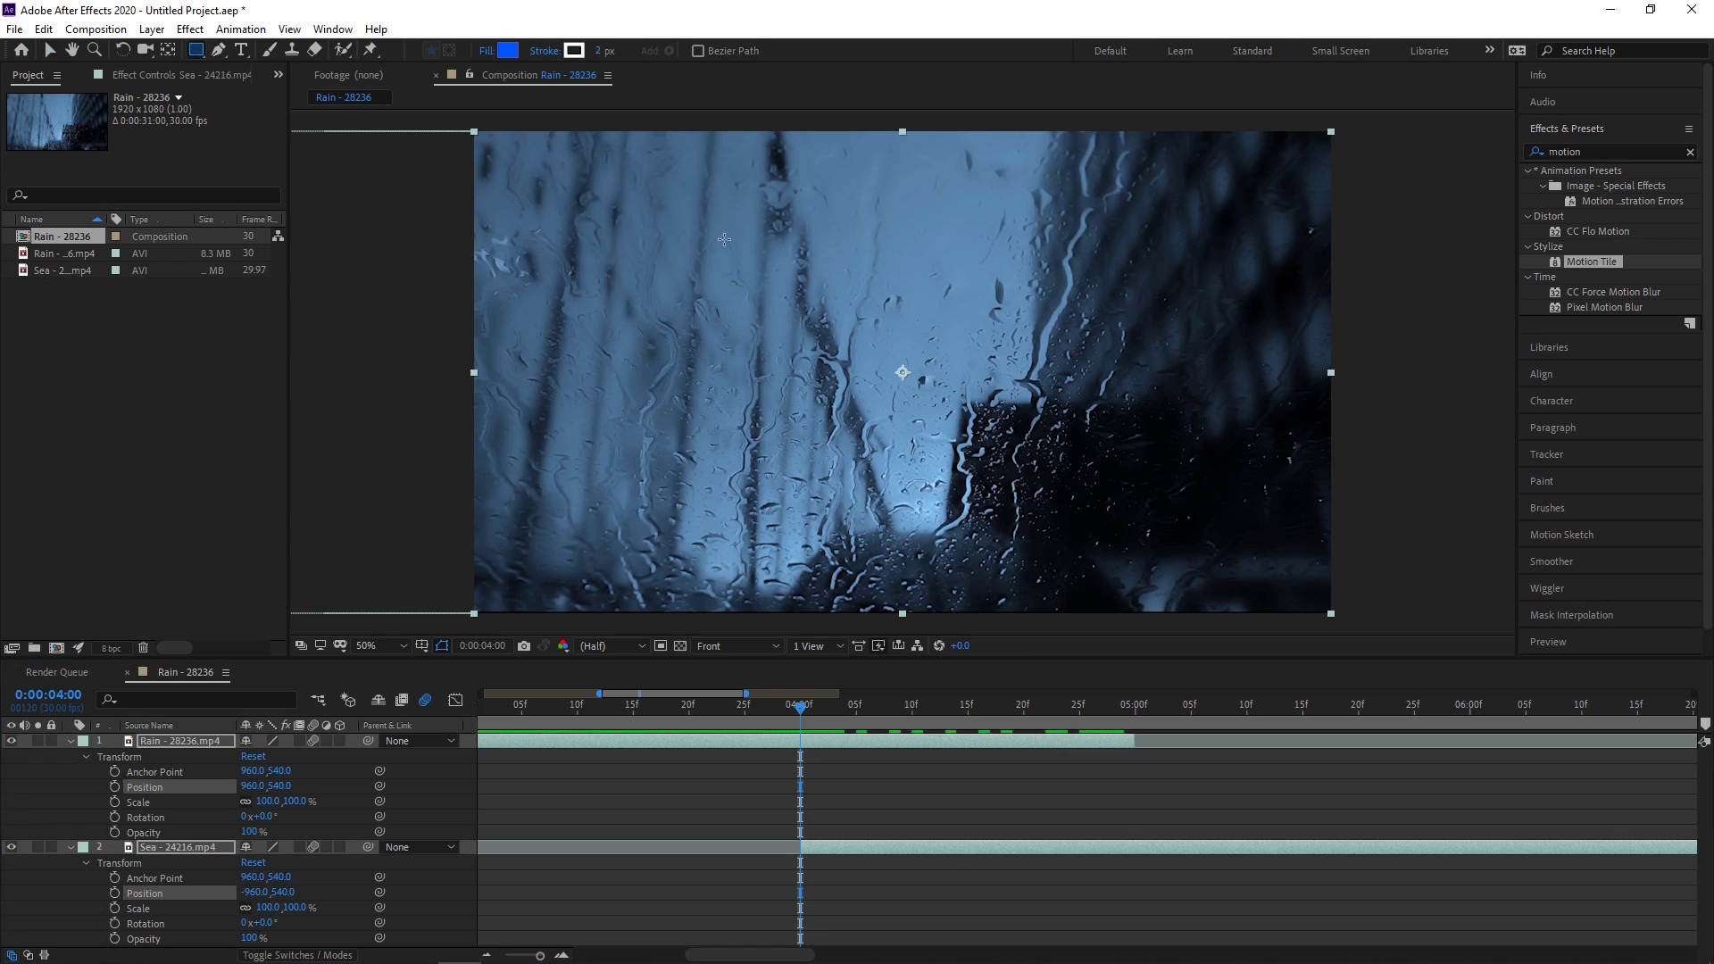
key(comma)
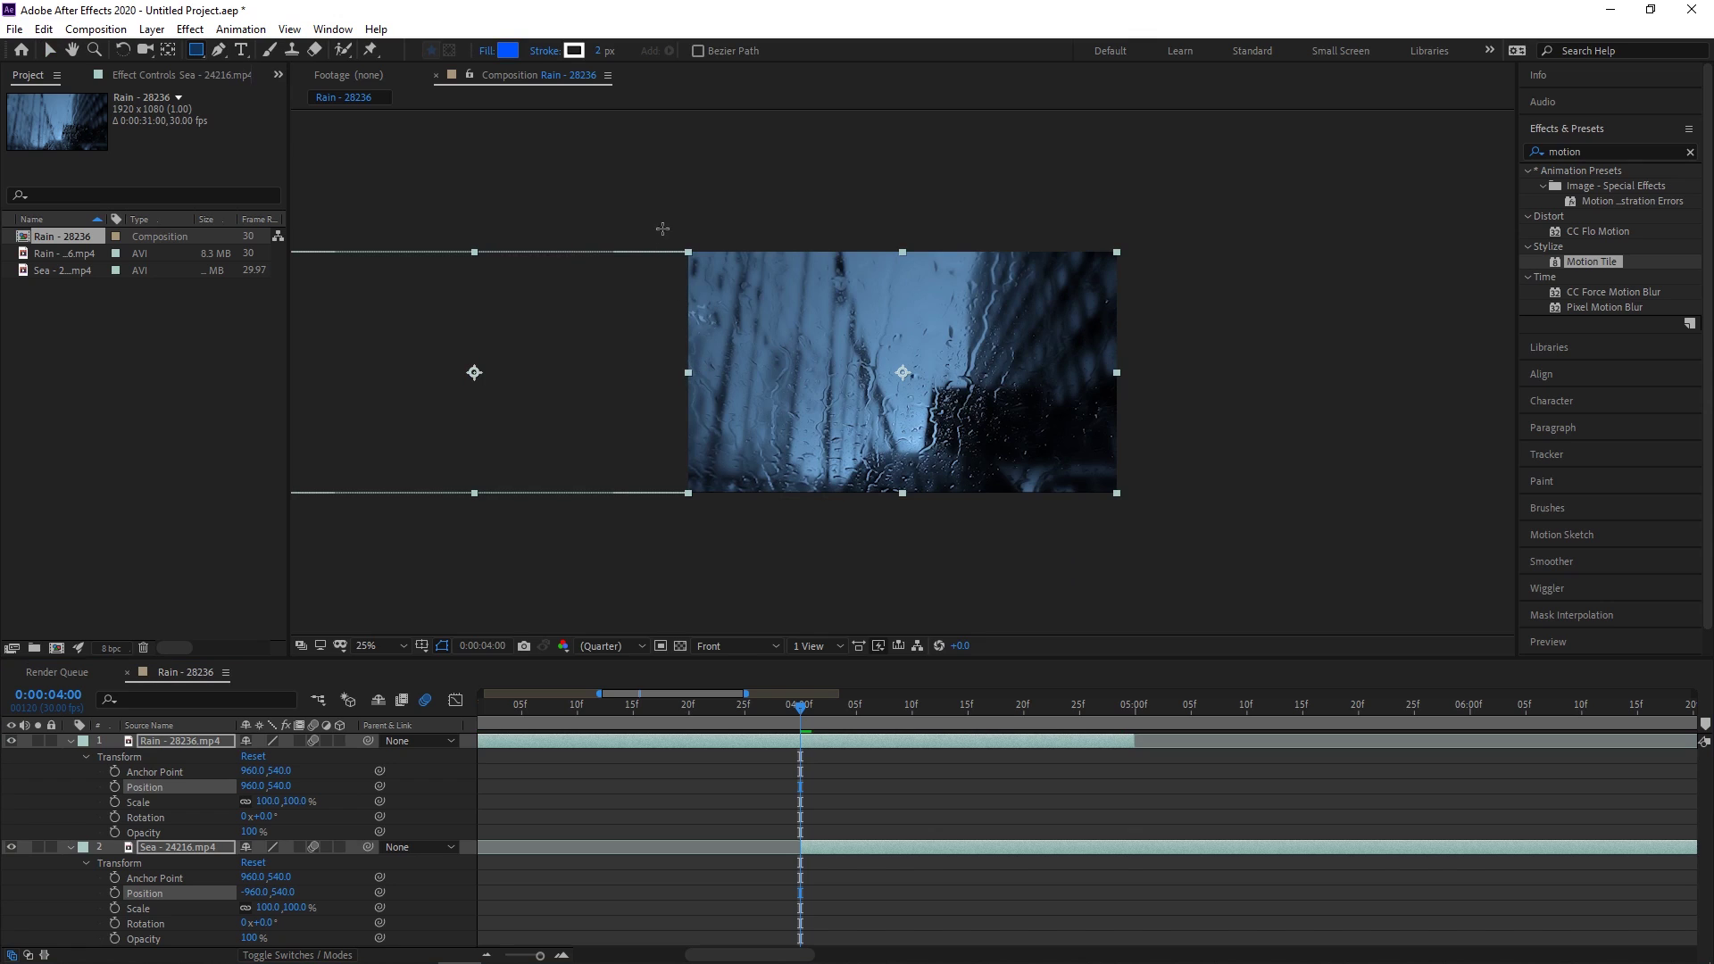
drag(884, 239, 927, 499)
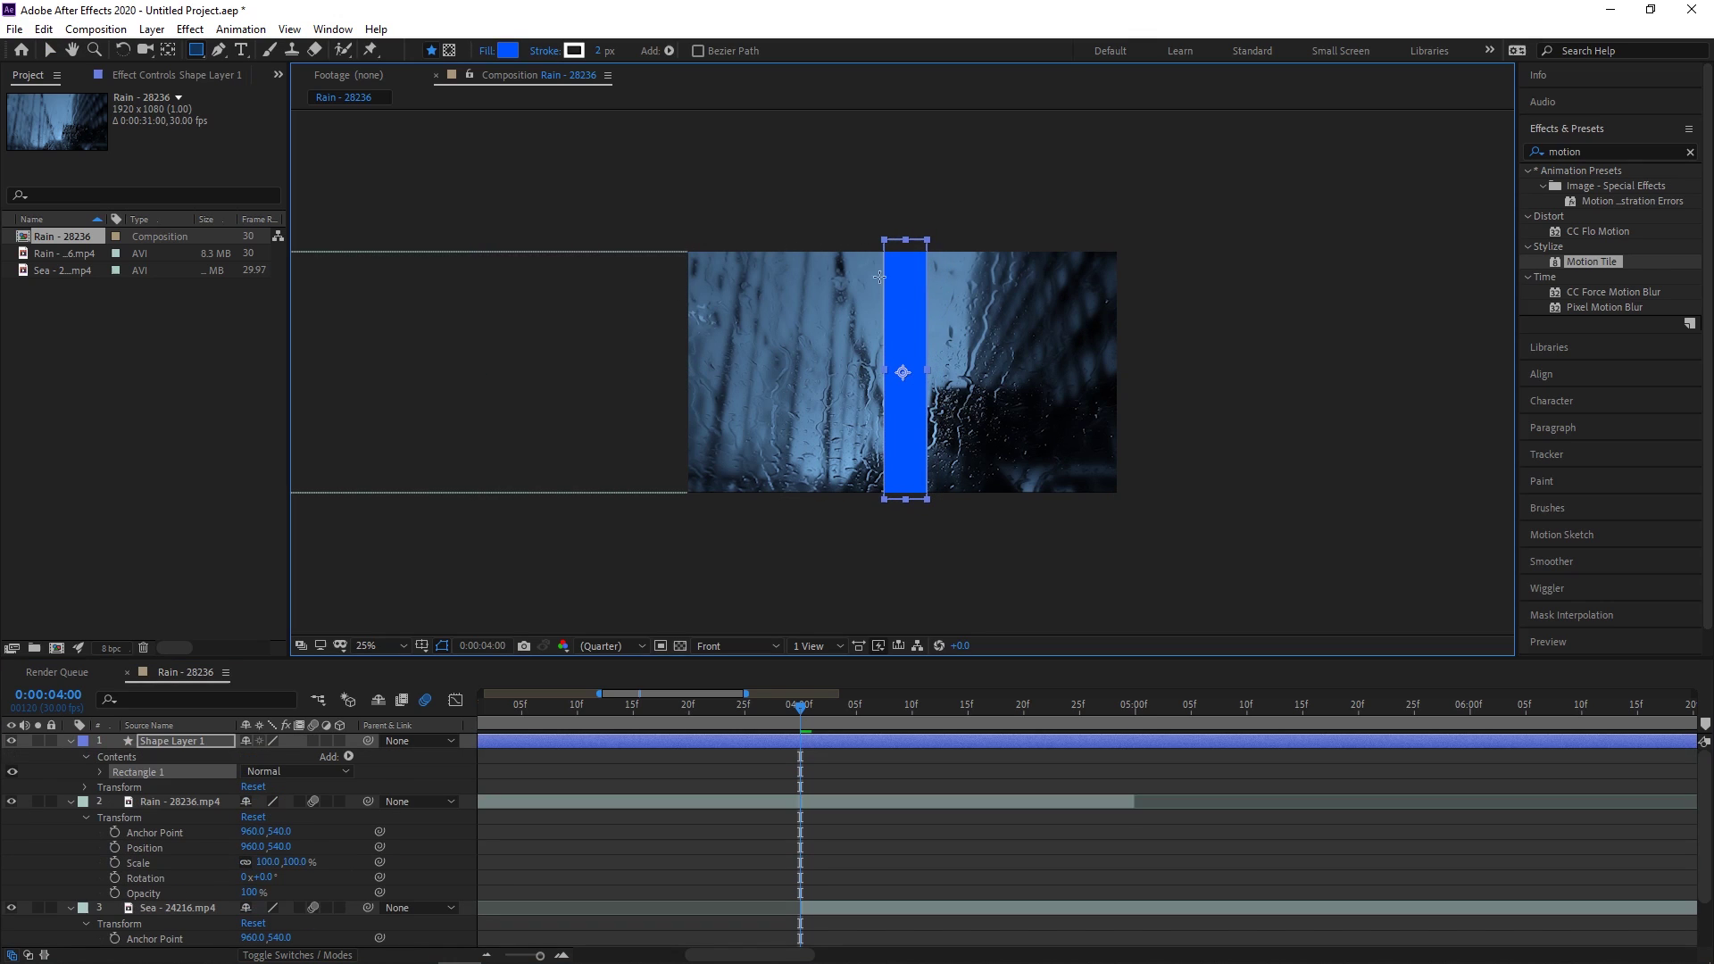
click(509, 51)
drag(823, 443, 645, 363)
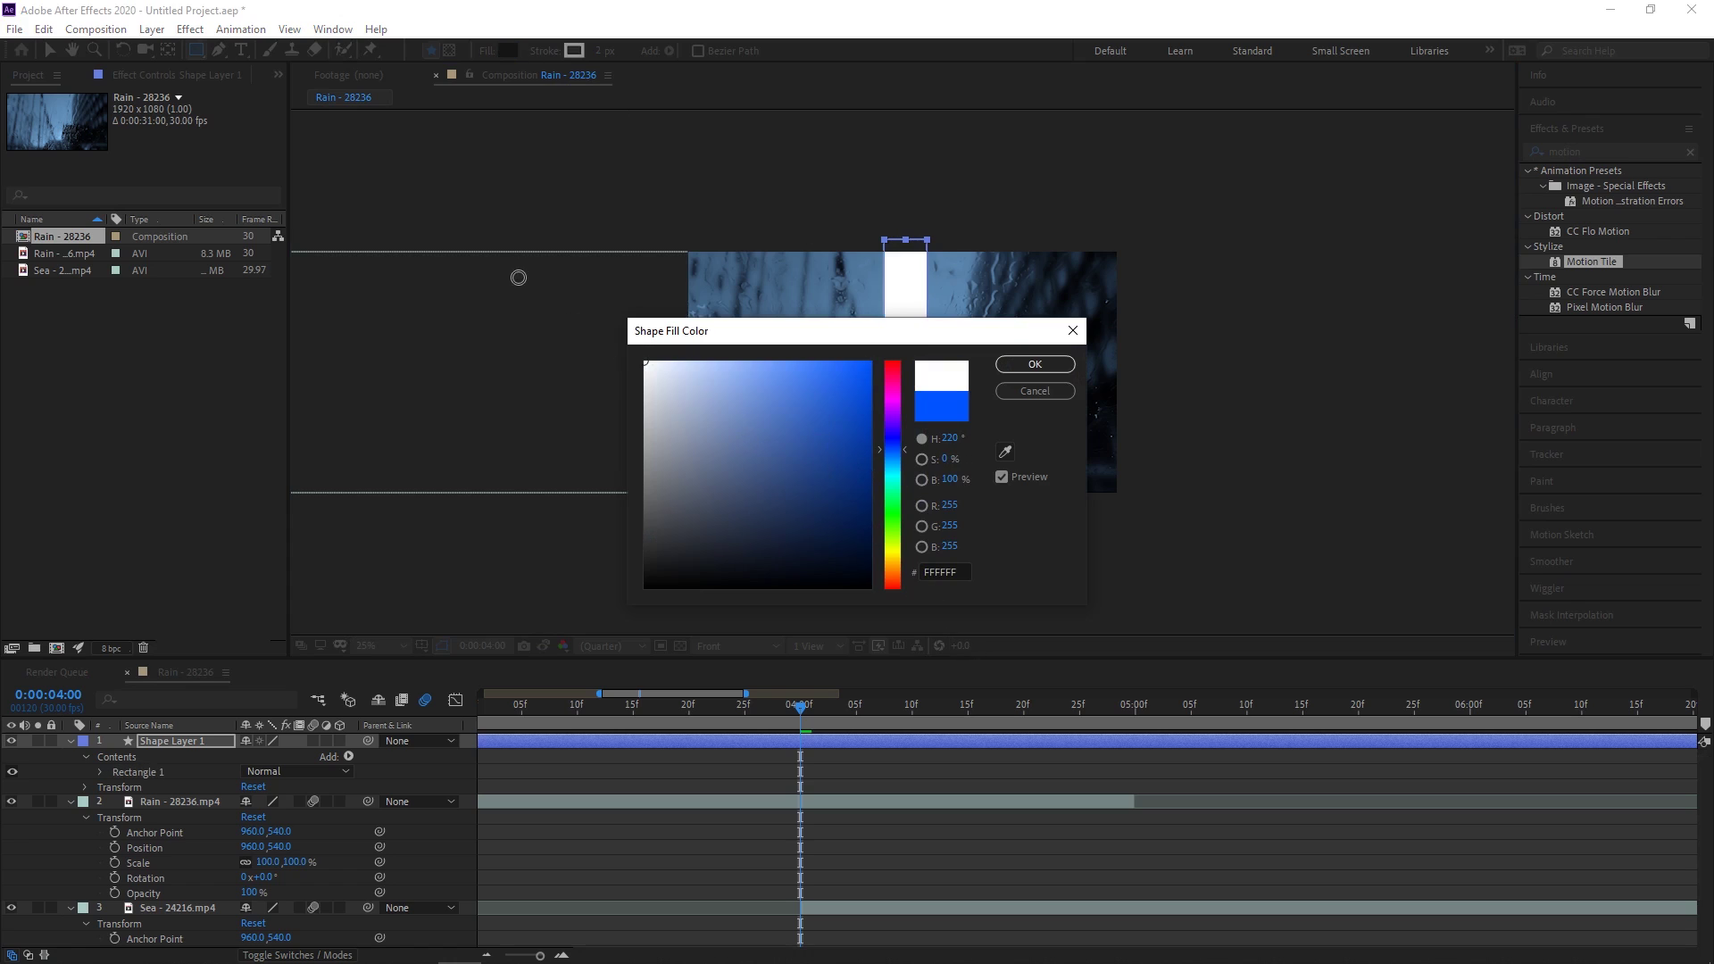
click(1036, 364)
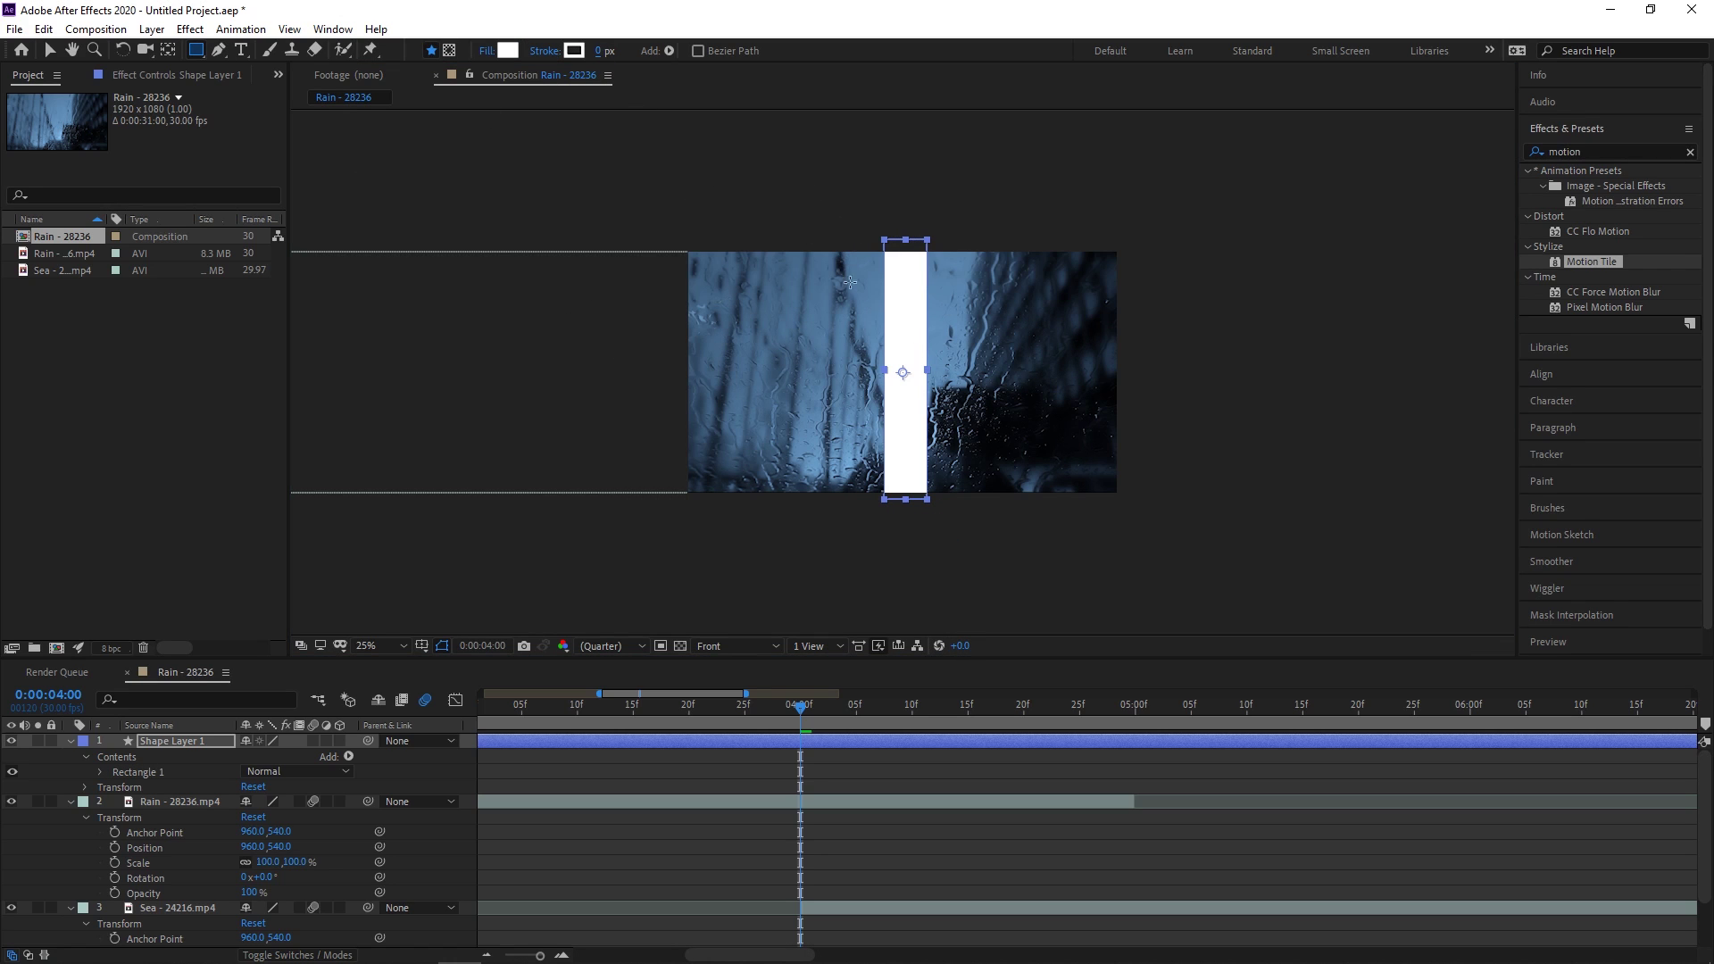
click(50, 52)
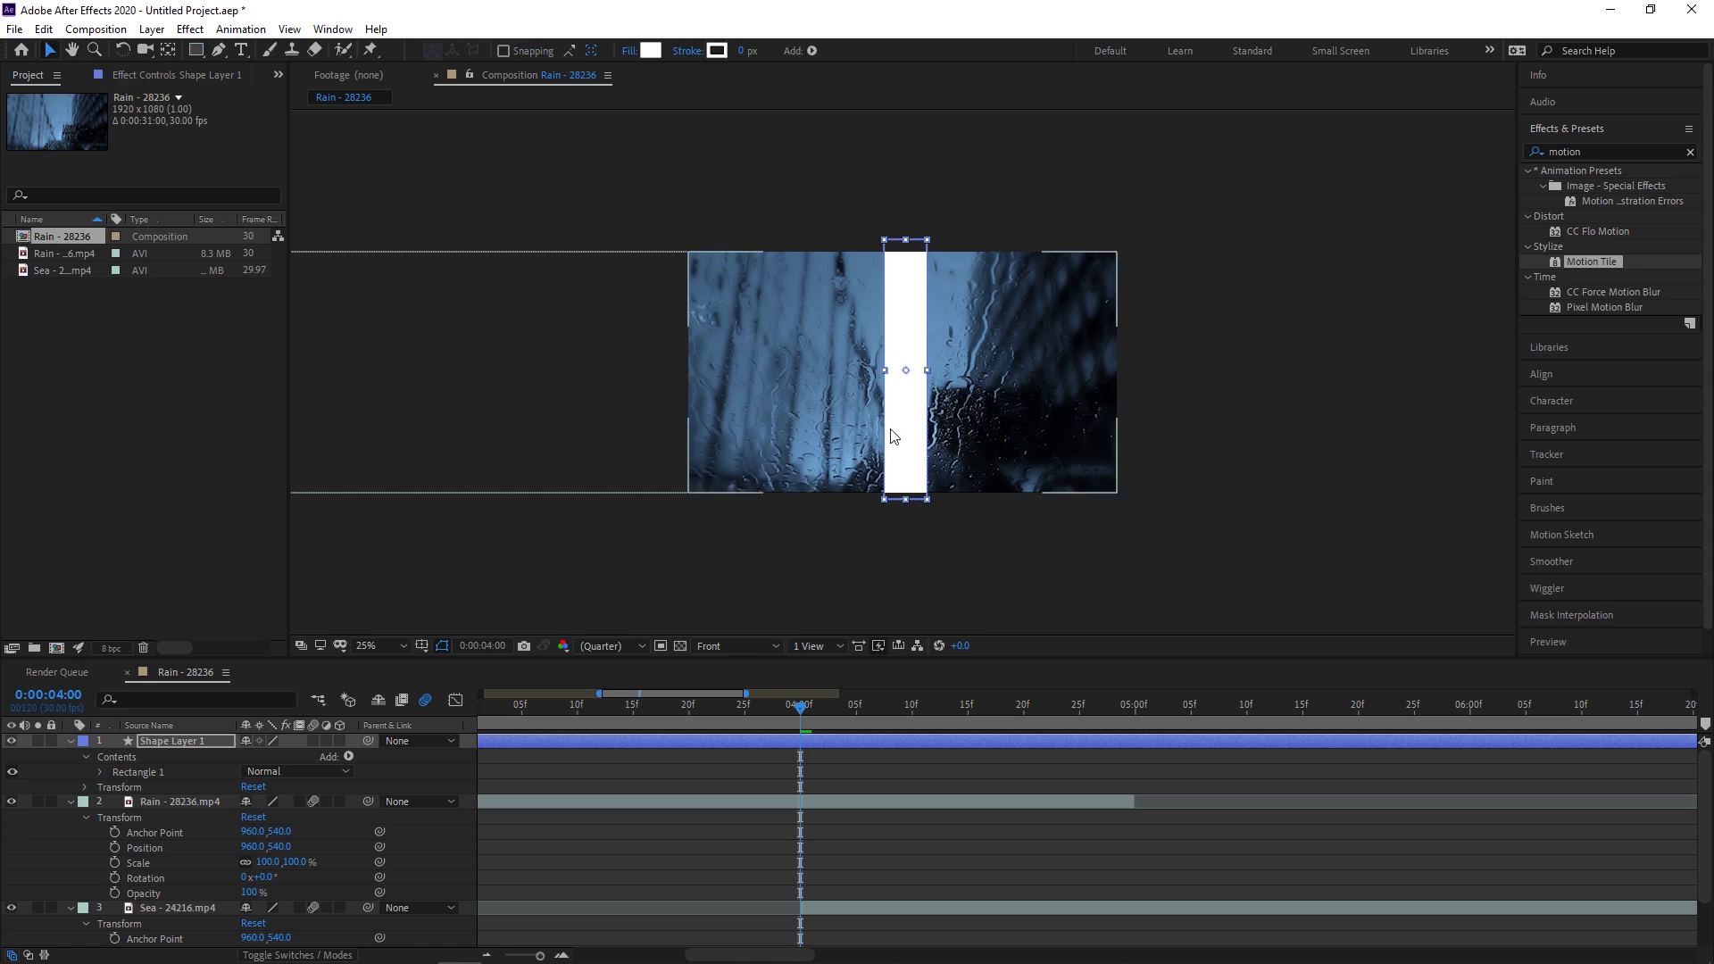
Place the white bar just off the left edge and keyframe its Position sweeping right from 4:00 to 5:00.
click(901, 297)
drag(919, 319, 672, 312)
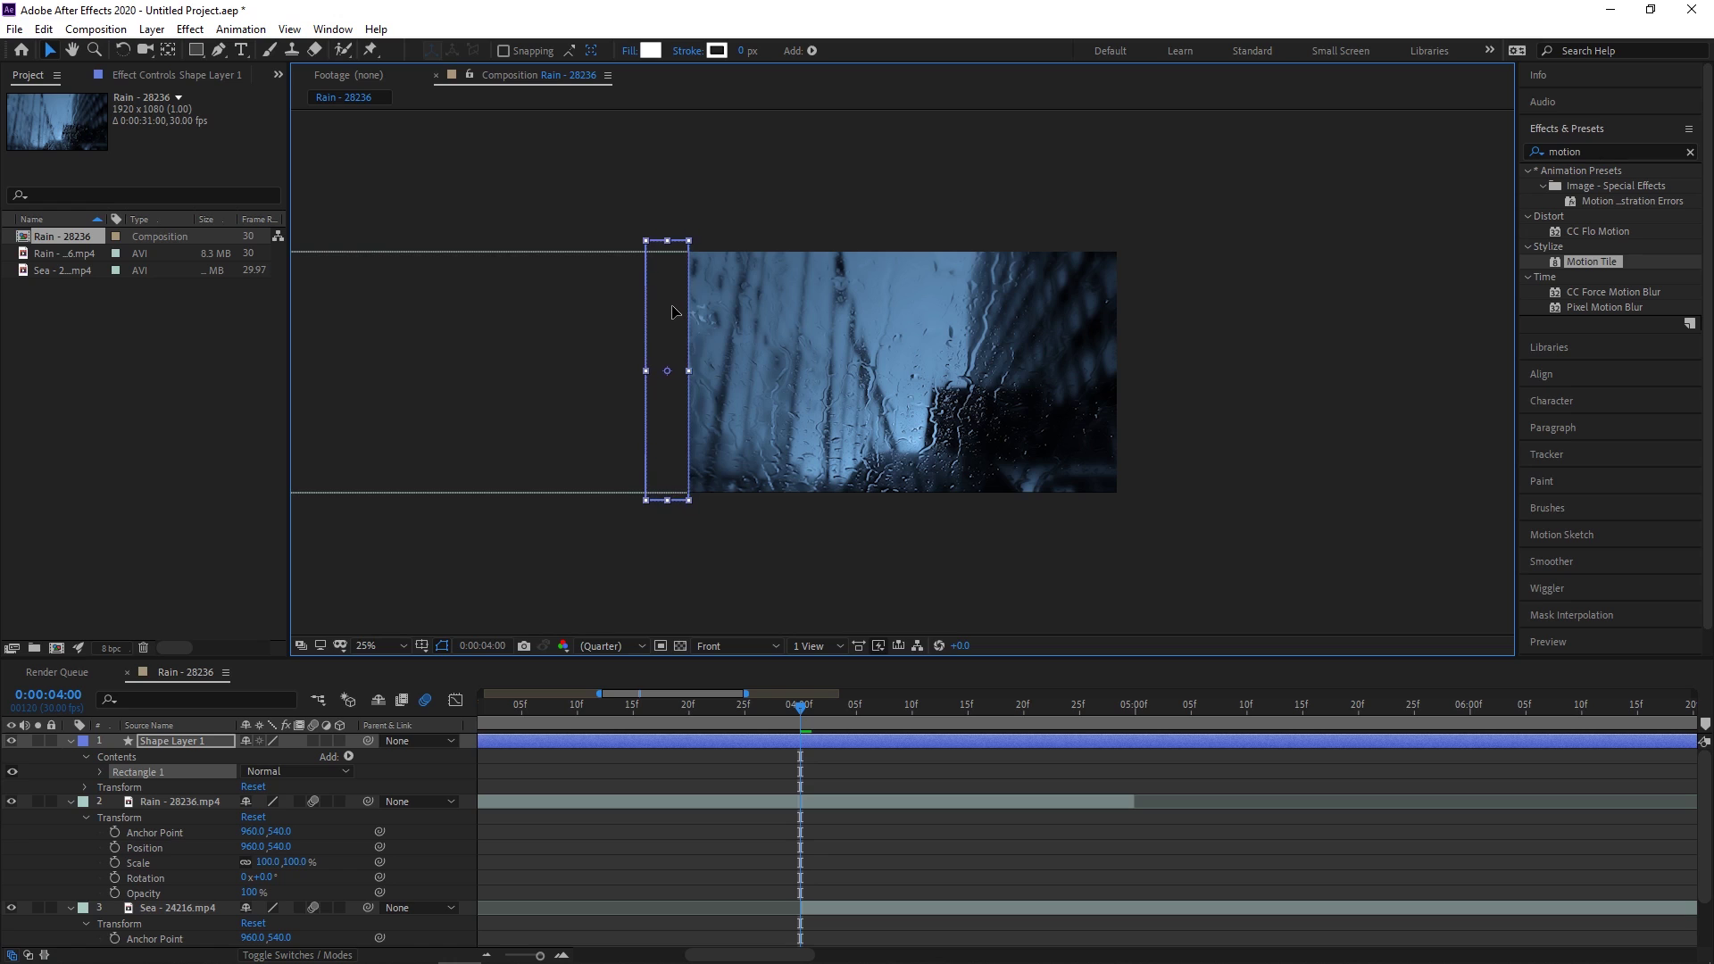
click(86, 786)
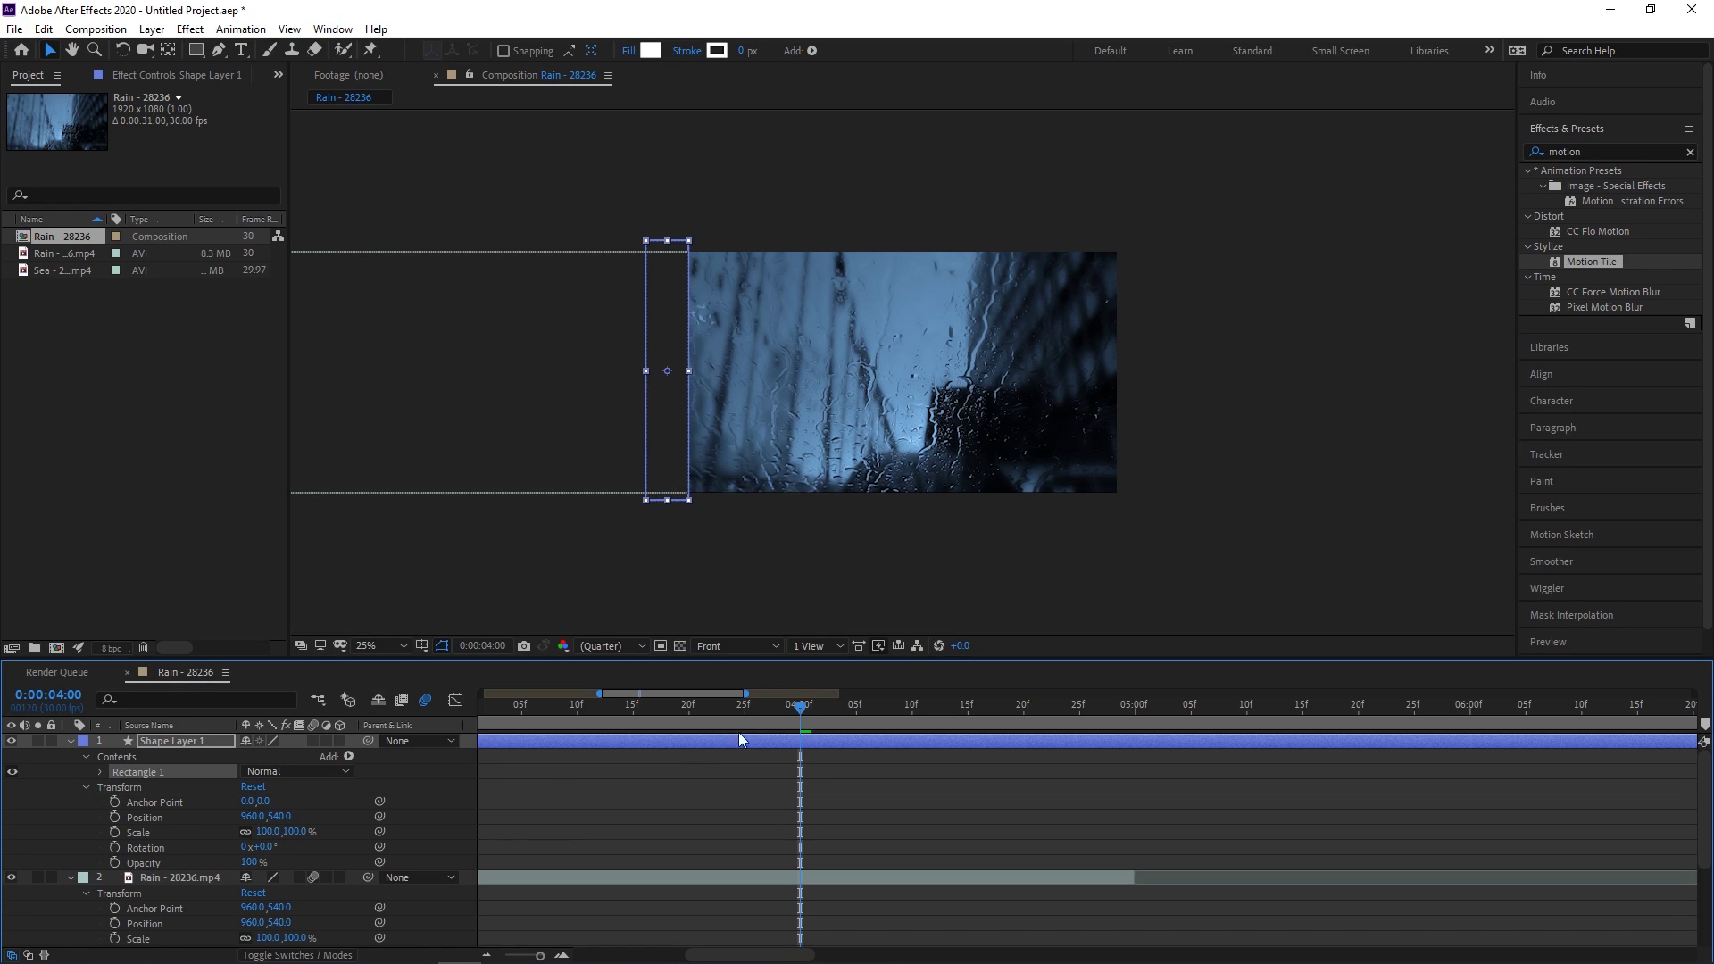
drag(714, 956, 582, 958)
click(114, 817)
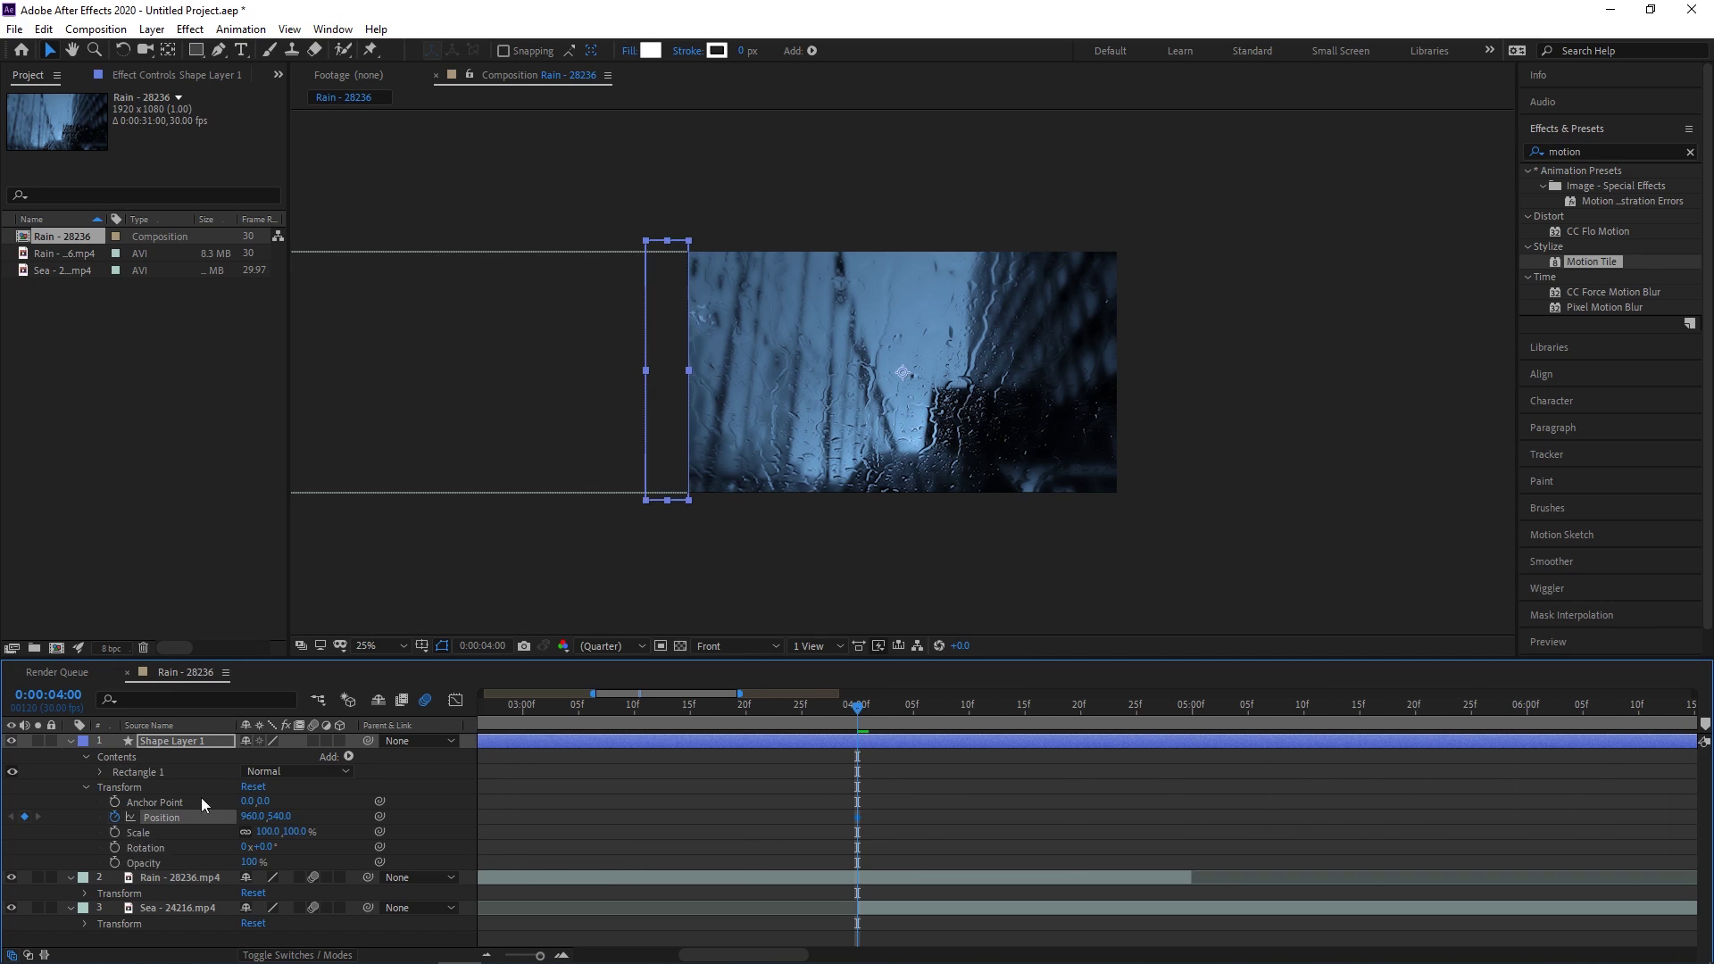
drag(873, 705, 1180, 720)
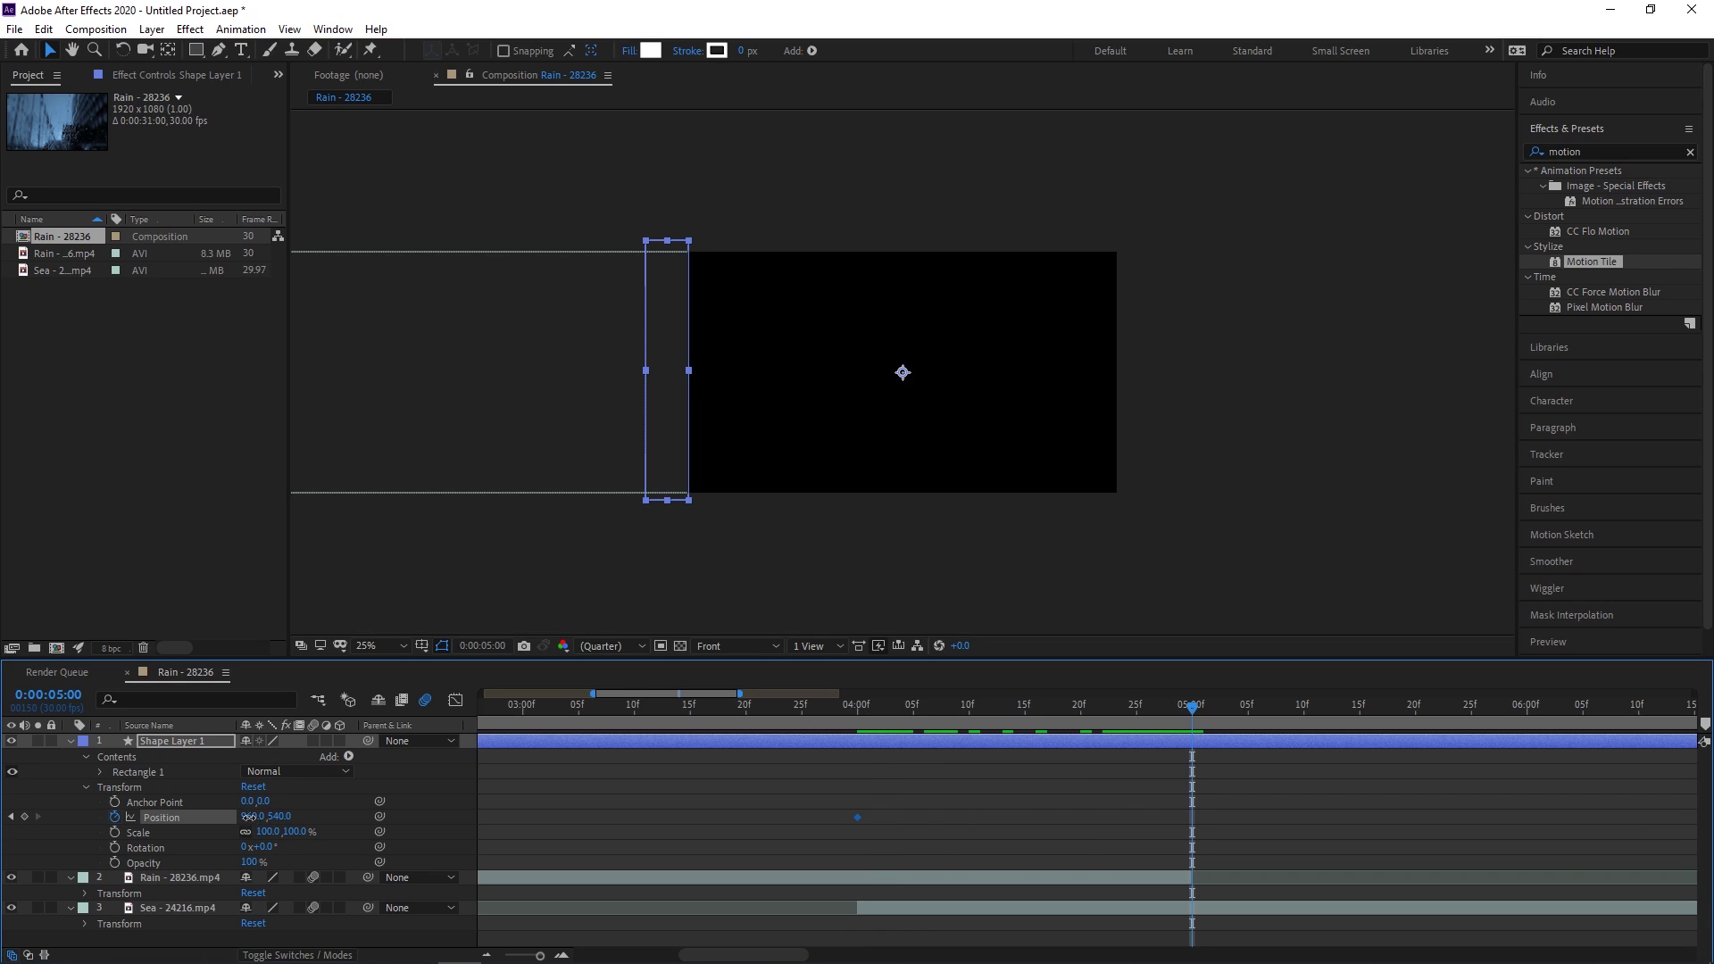
drag(253, 817, 1136, 333)
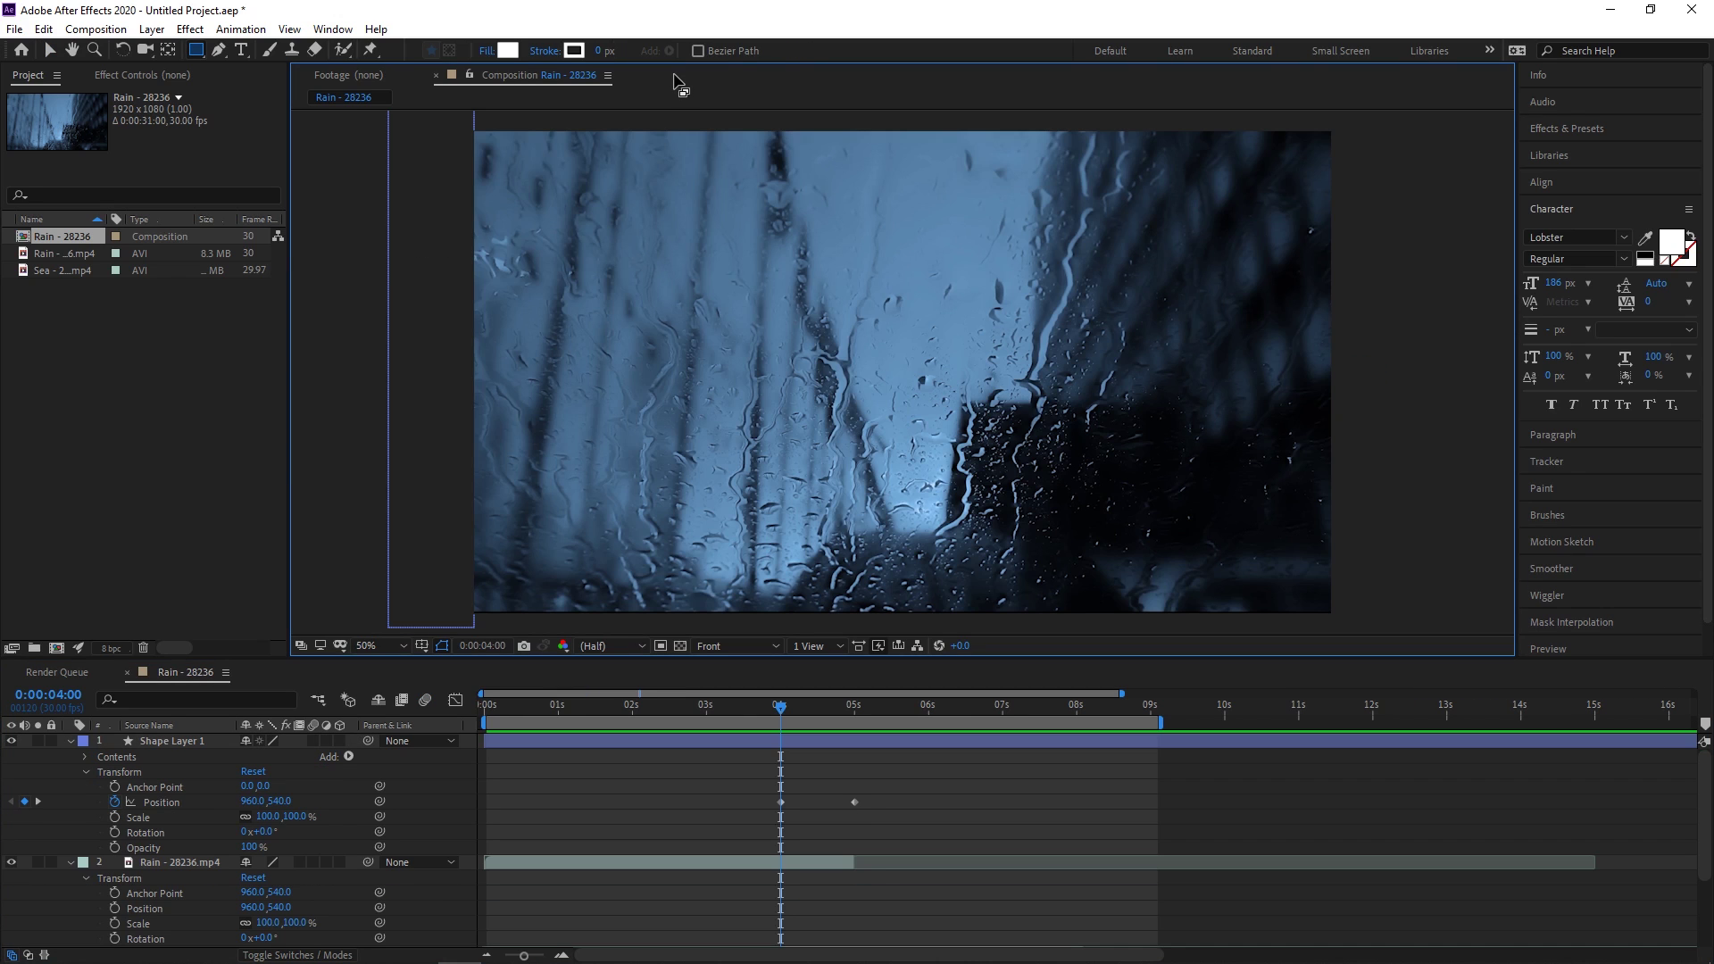
Draw a rectangular mask covering the whole rain clip.
click(169, 863)
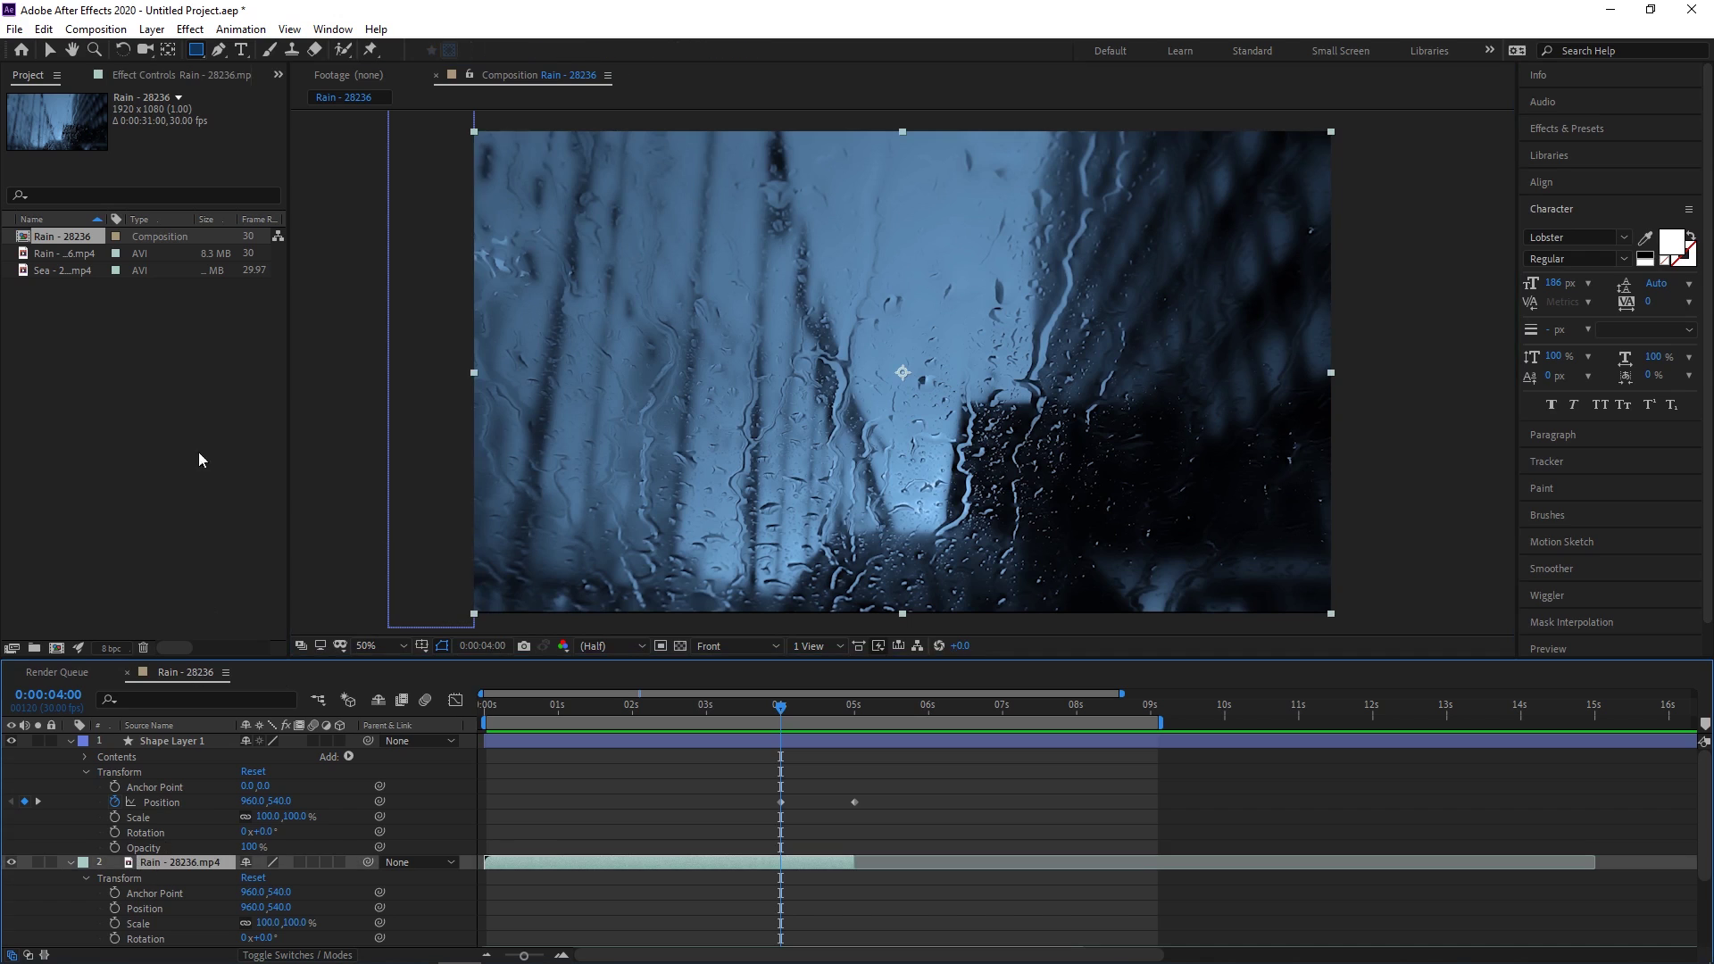
drag(440, 116, 1353, 624)
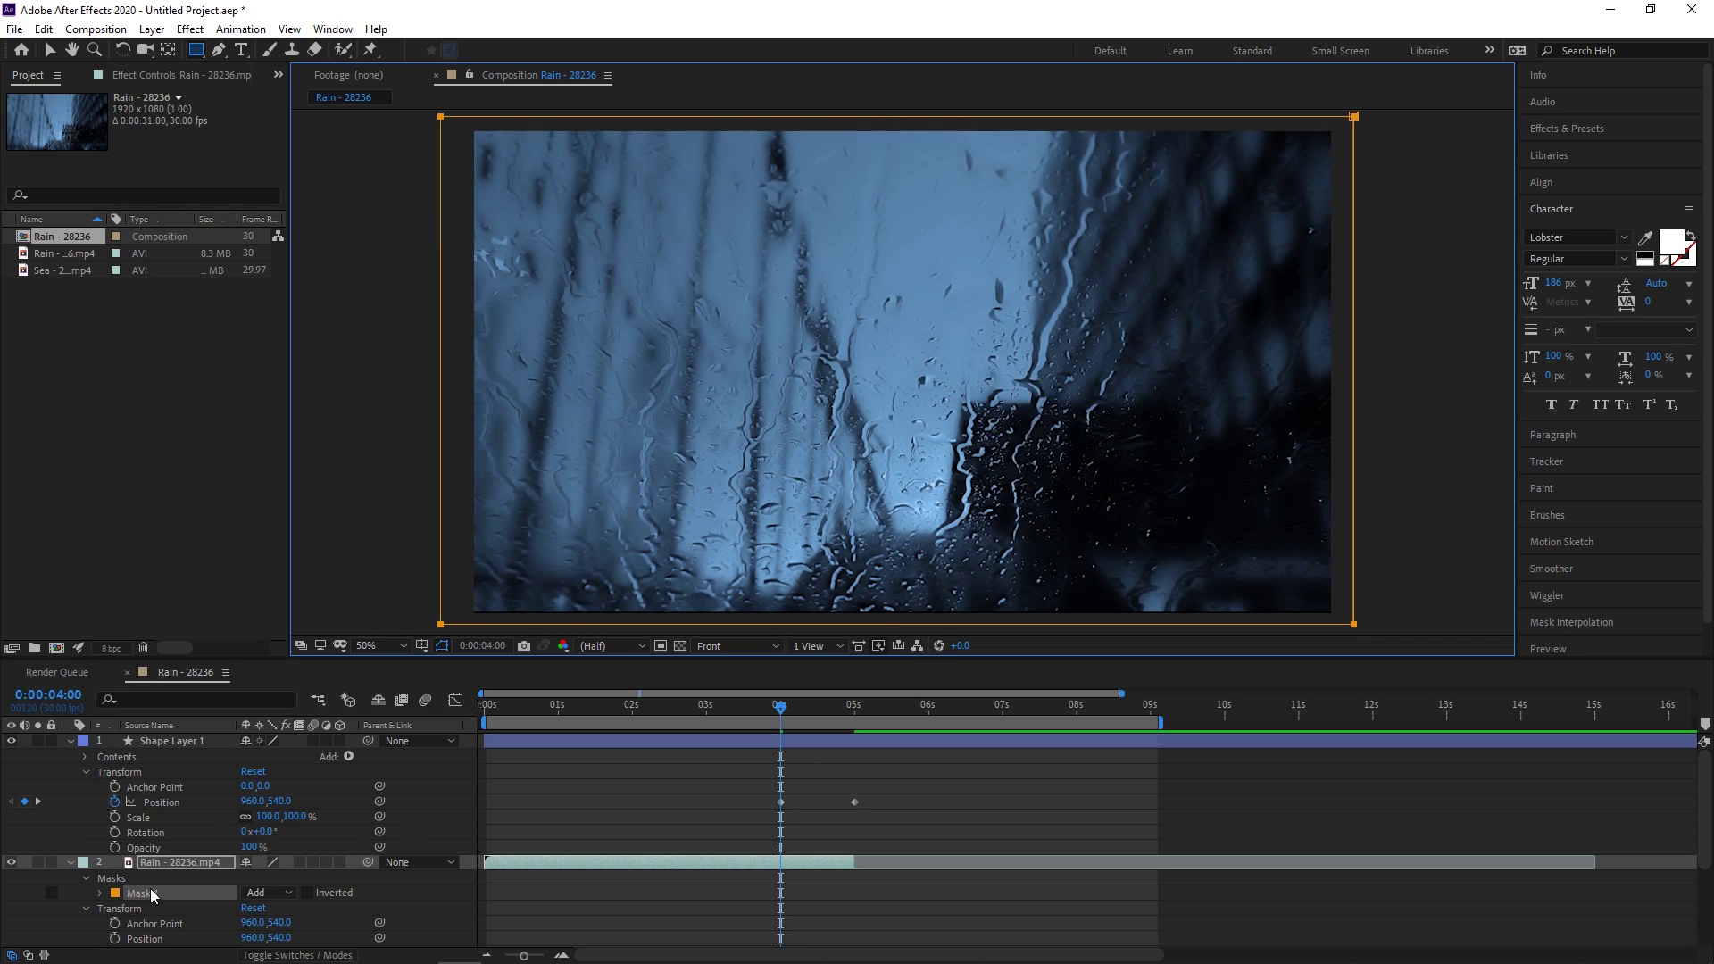
click(99, 892)
scroll(198, 880, down, 3)
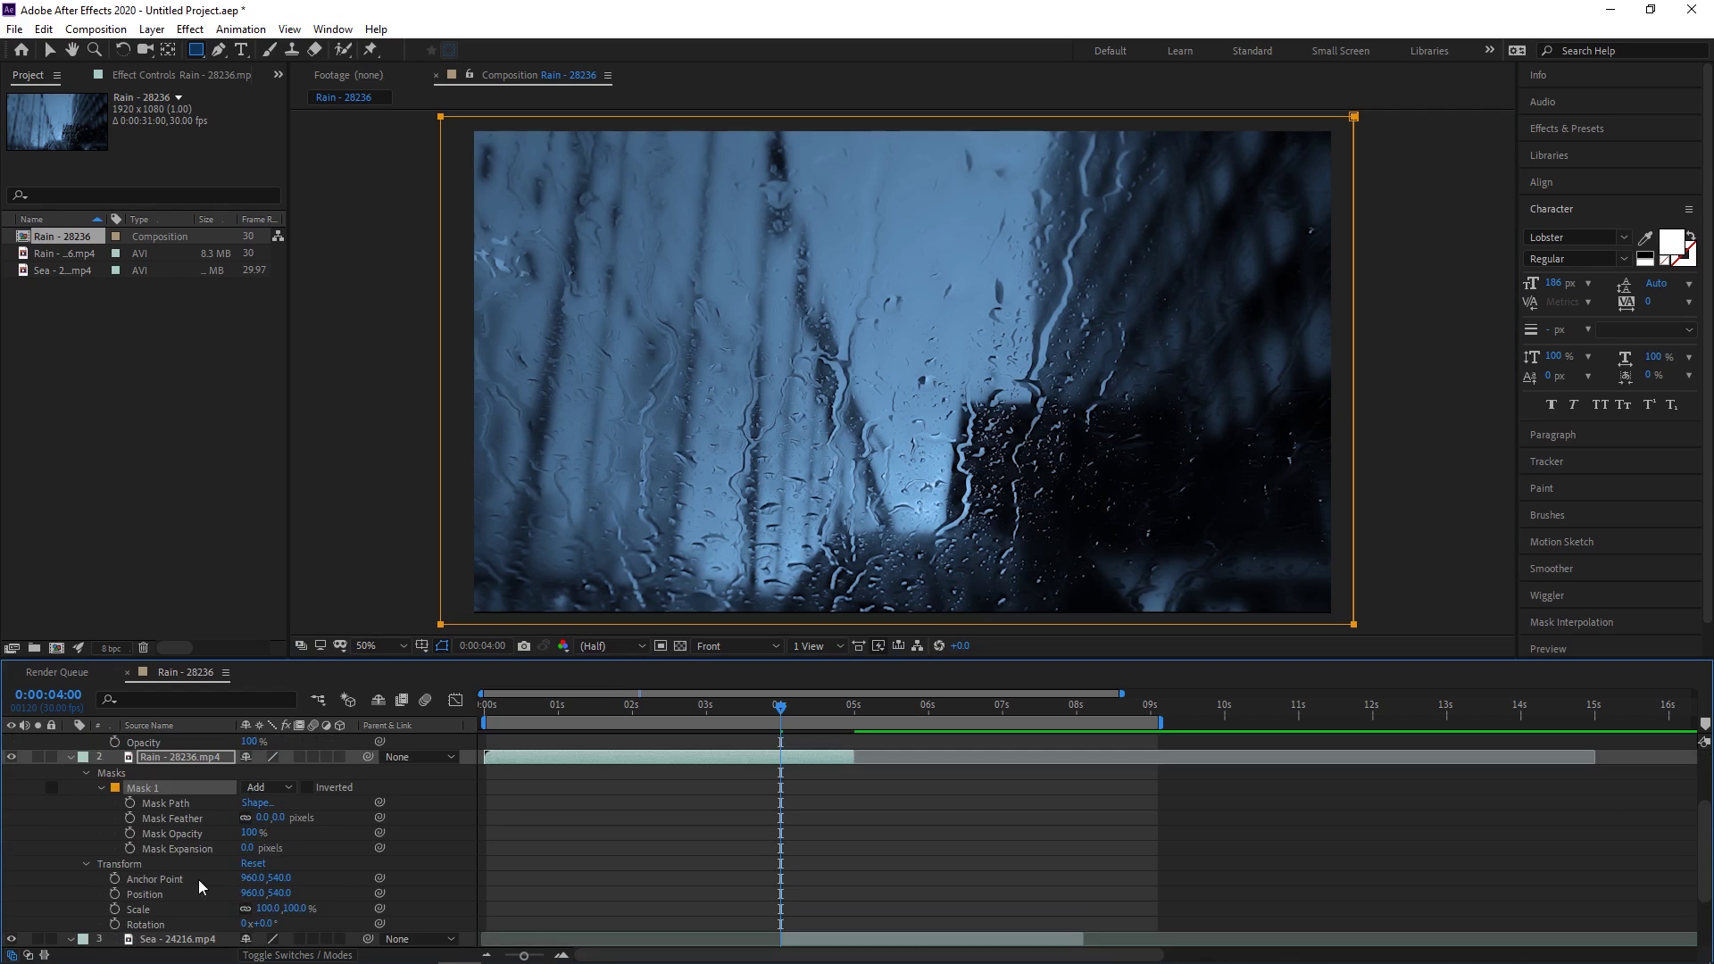
scroll(198, 880, up, 3)
key(v)
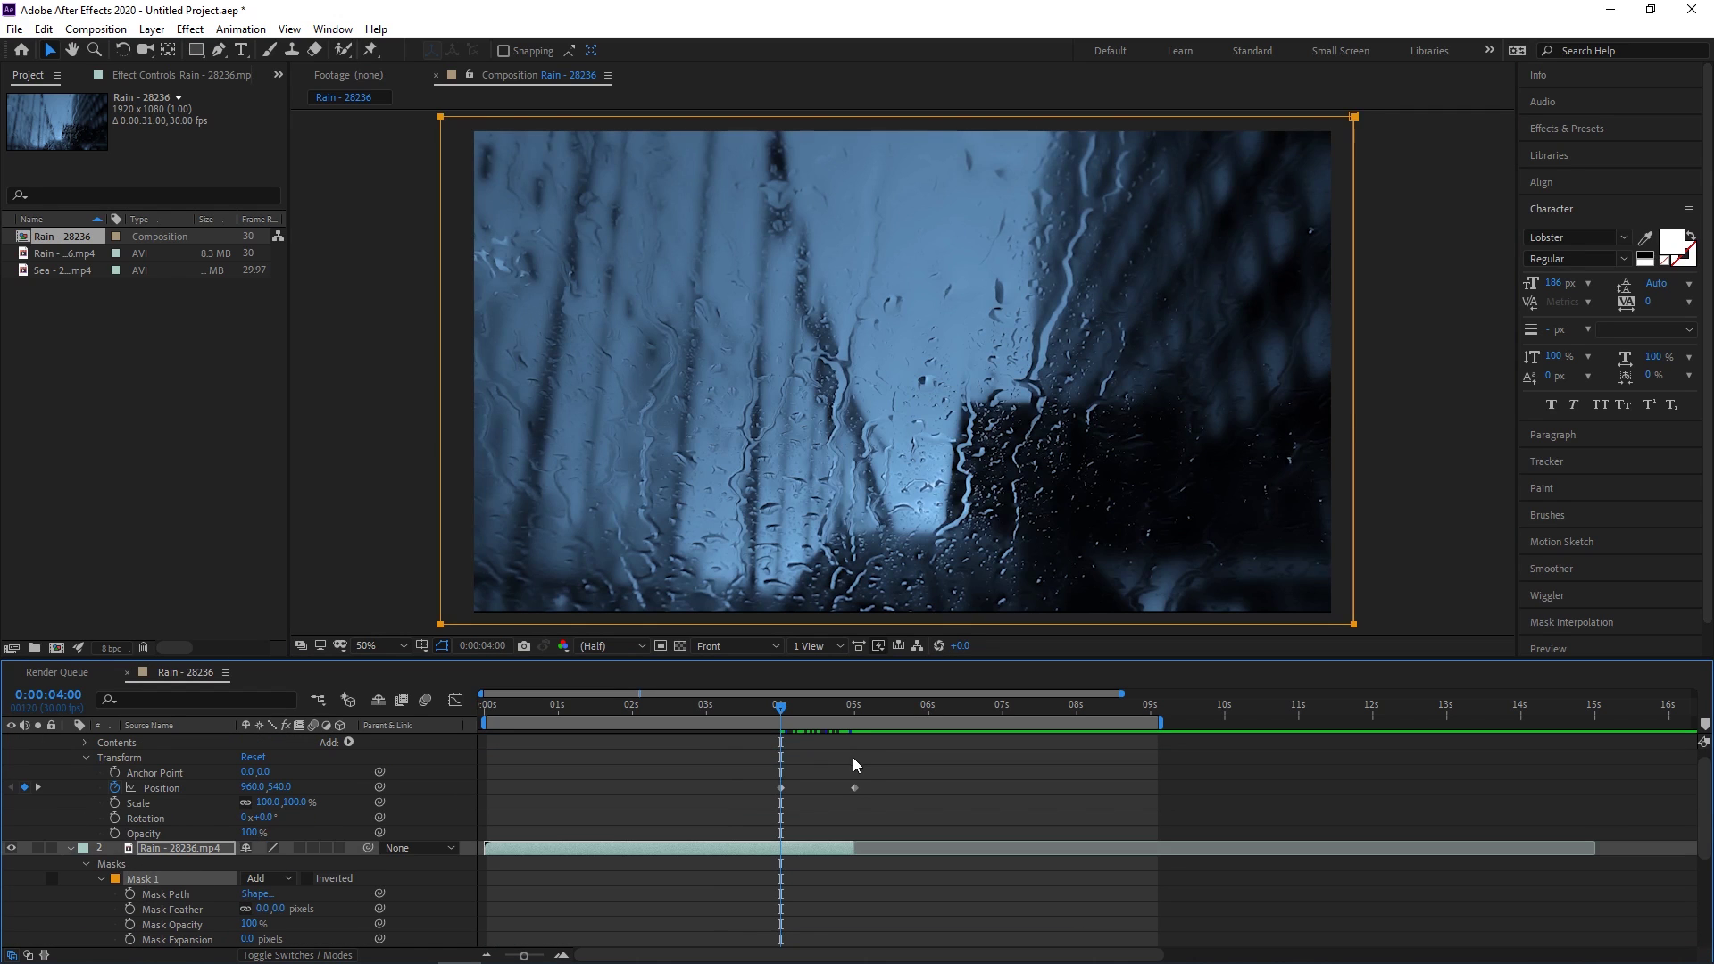
Keyframe the Mask Path from 4:00 to 4:29, shifting it right with the white bar, and preview.
click(130, 894)
drag(778, 707, 854, 714)
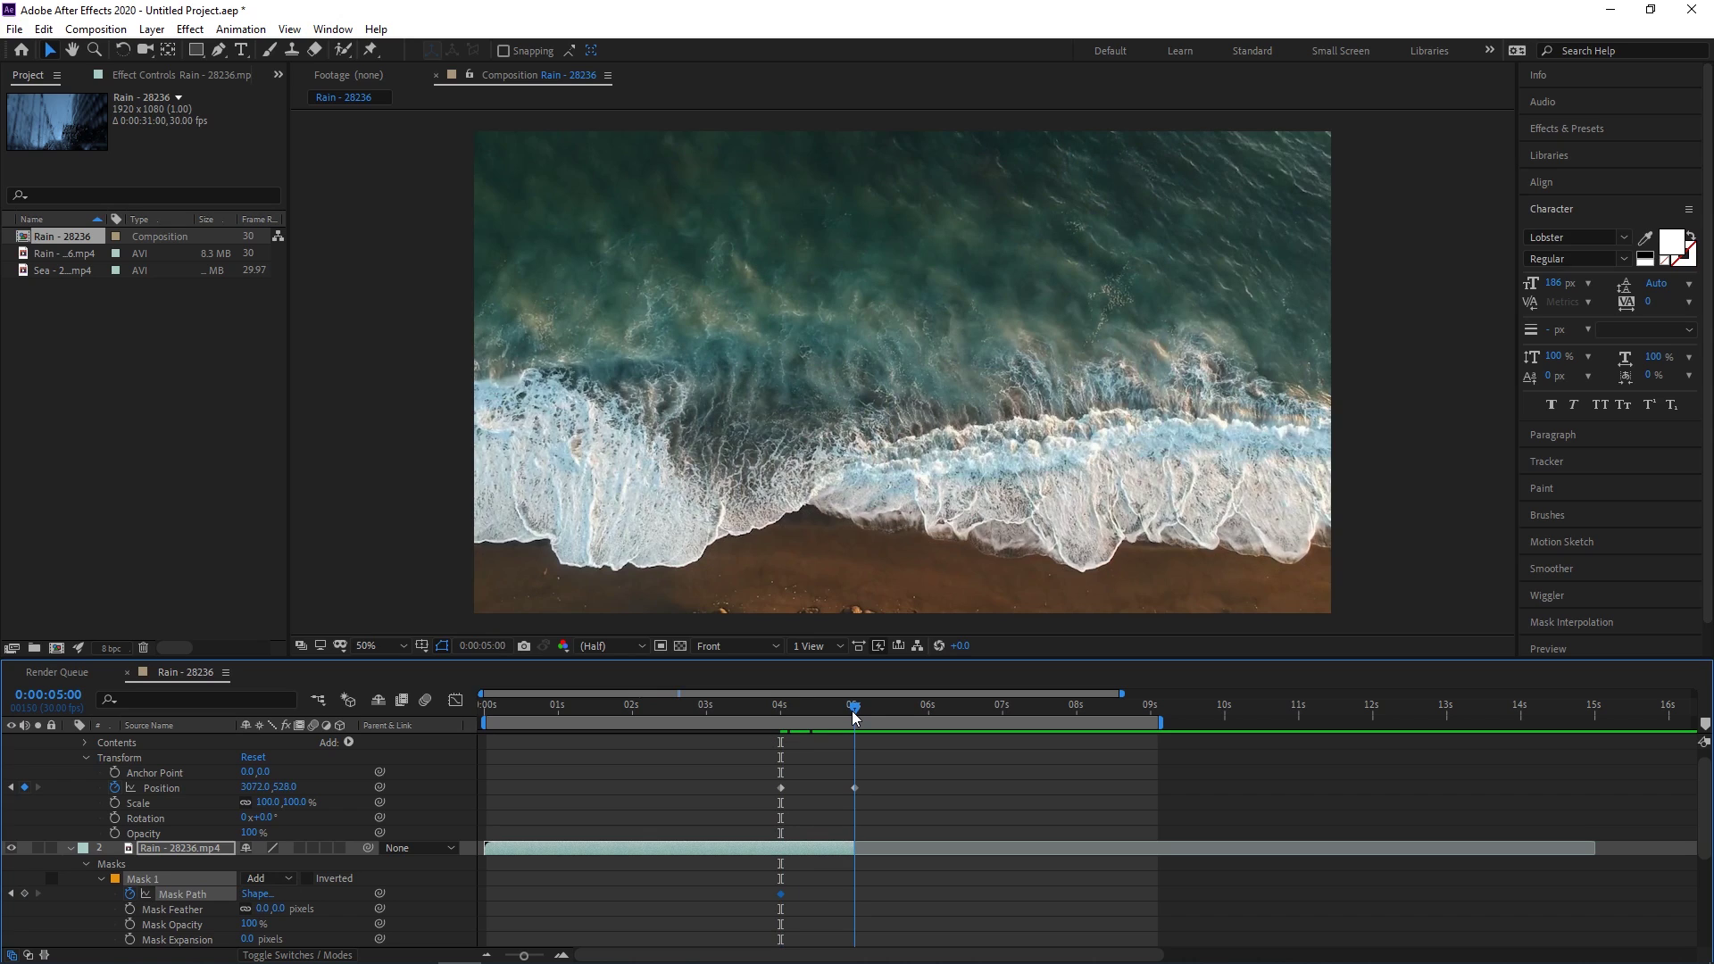
key(Page_Up)
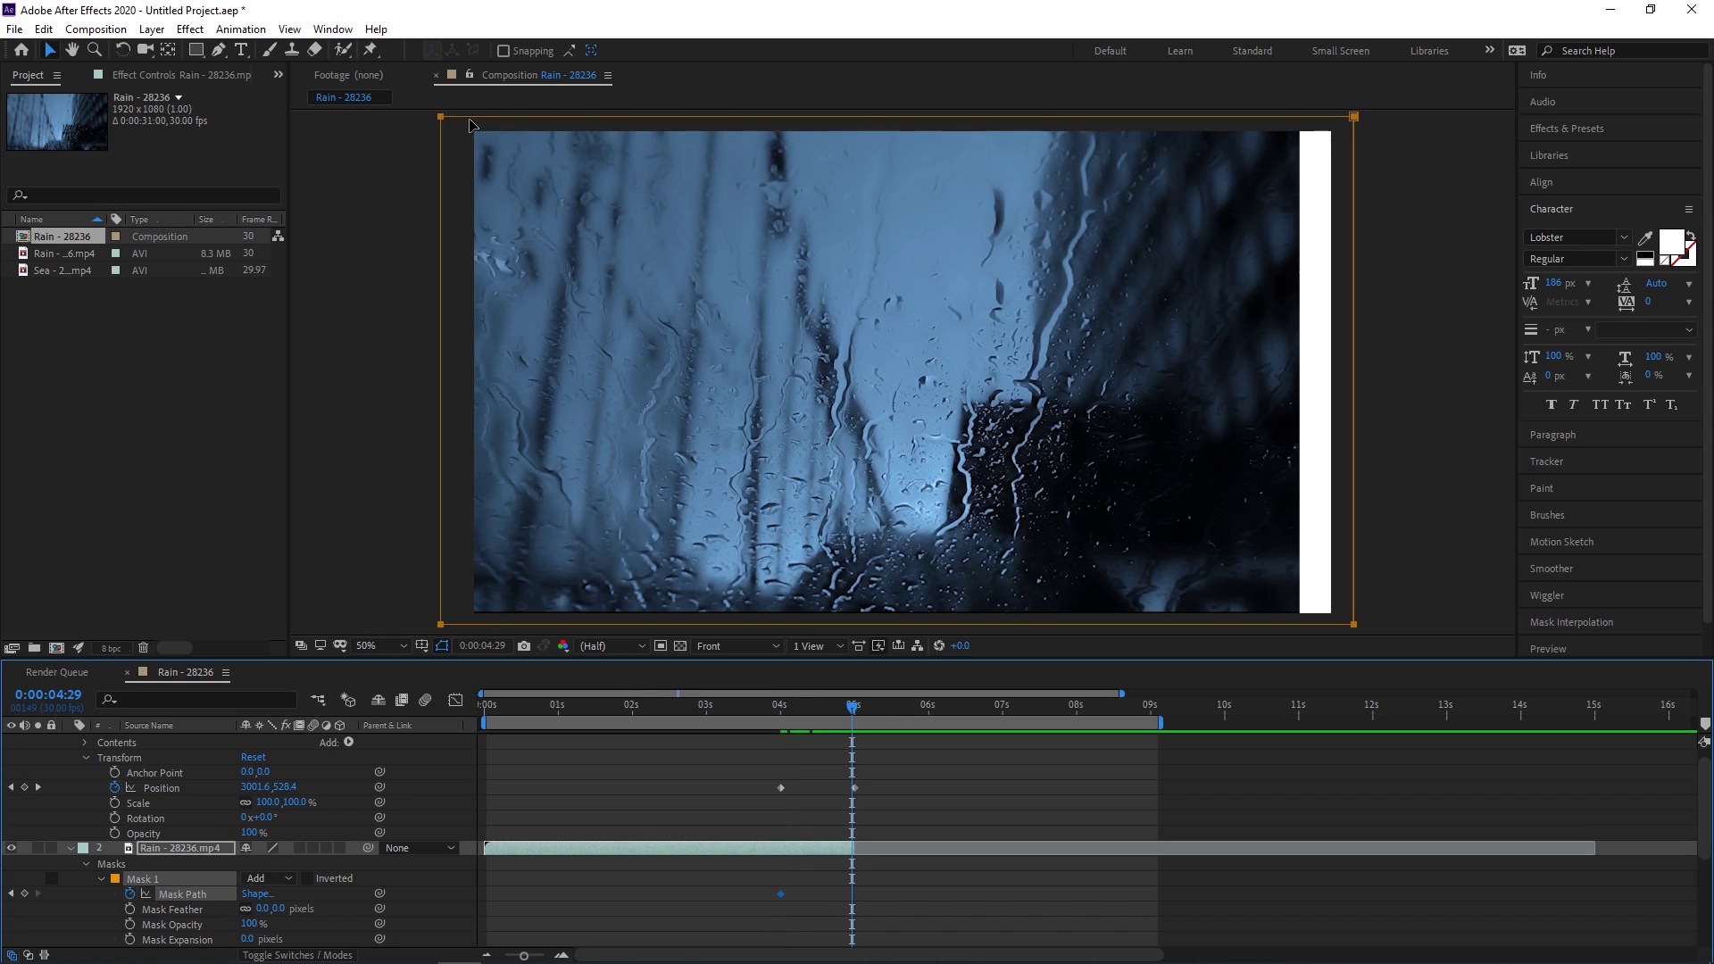
drag(486, 129, 1359, 123)
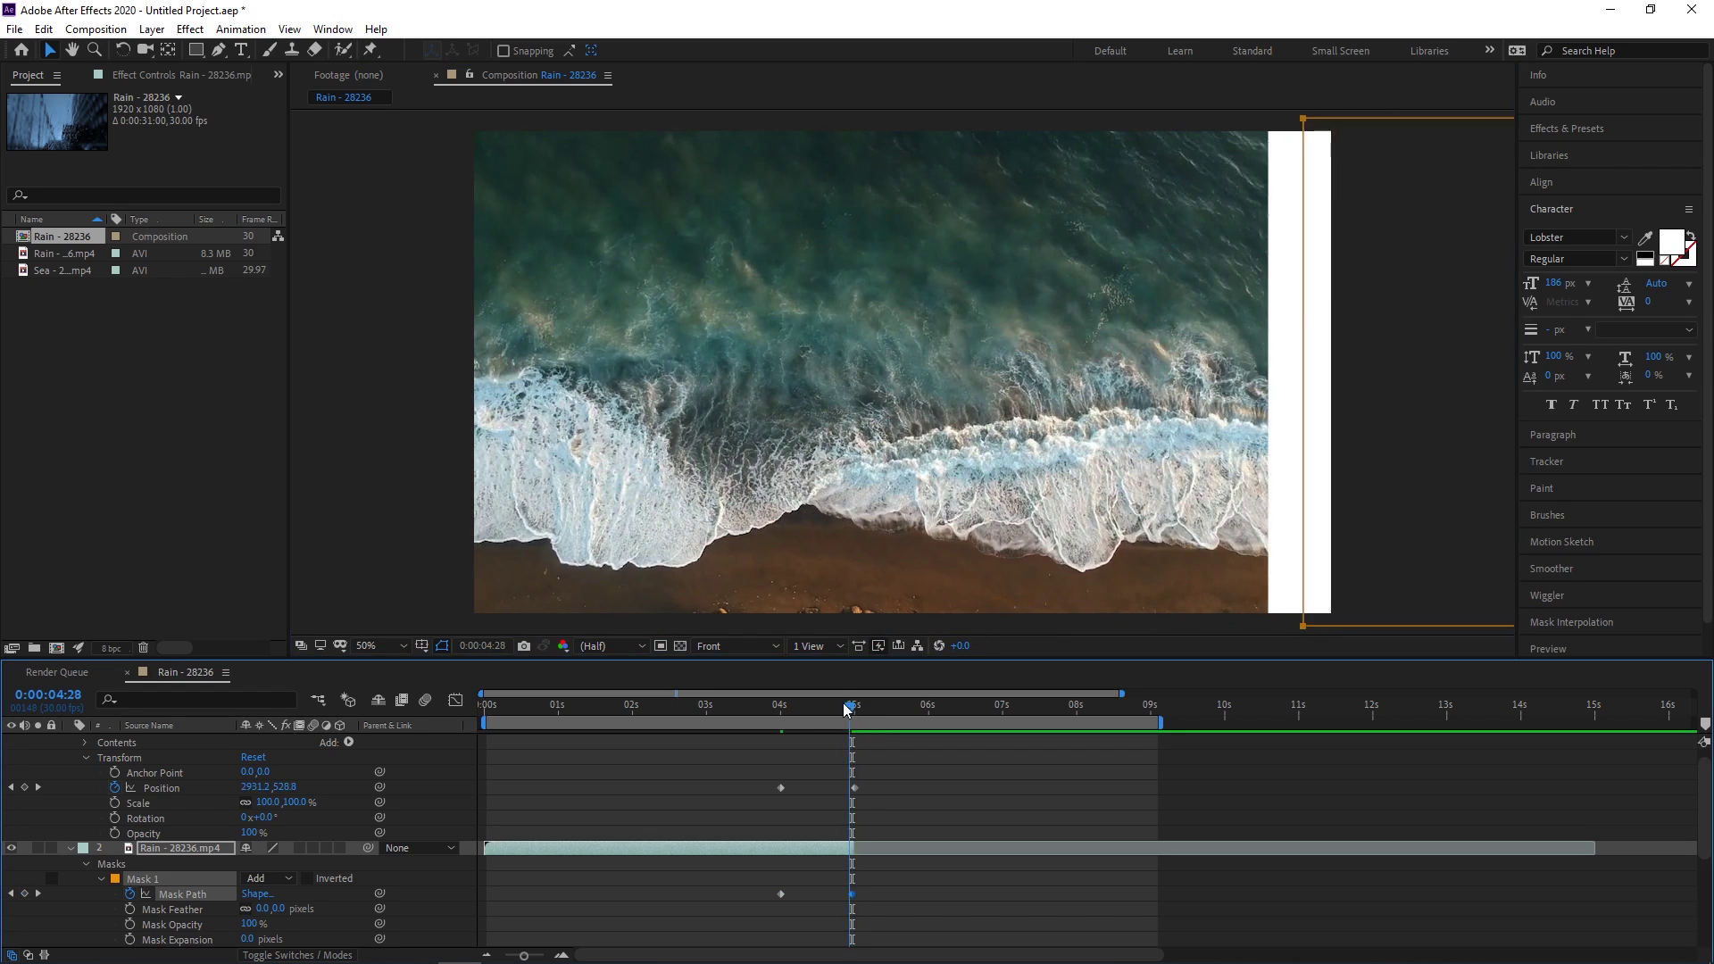
drag(853, 706, 730, 705)
key(space)
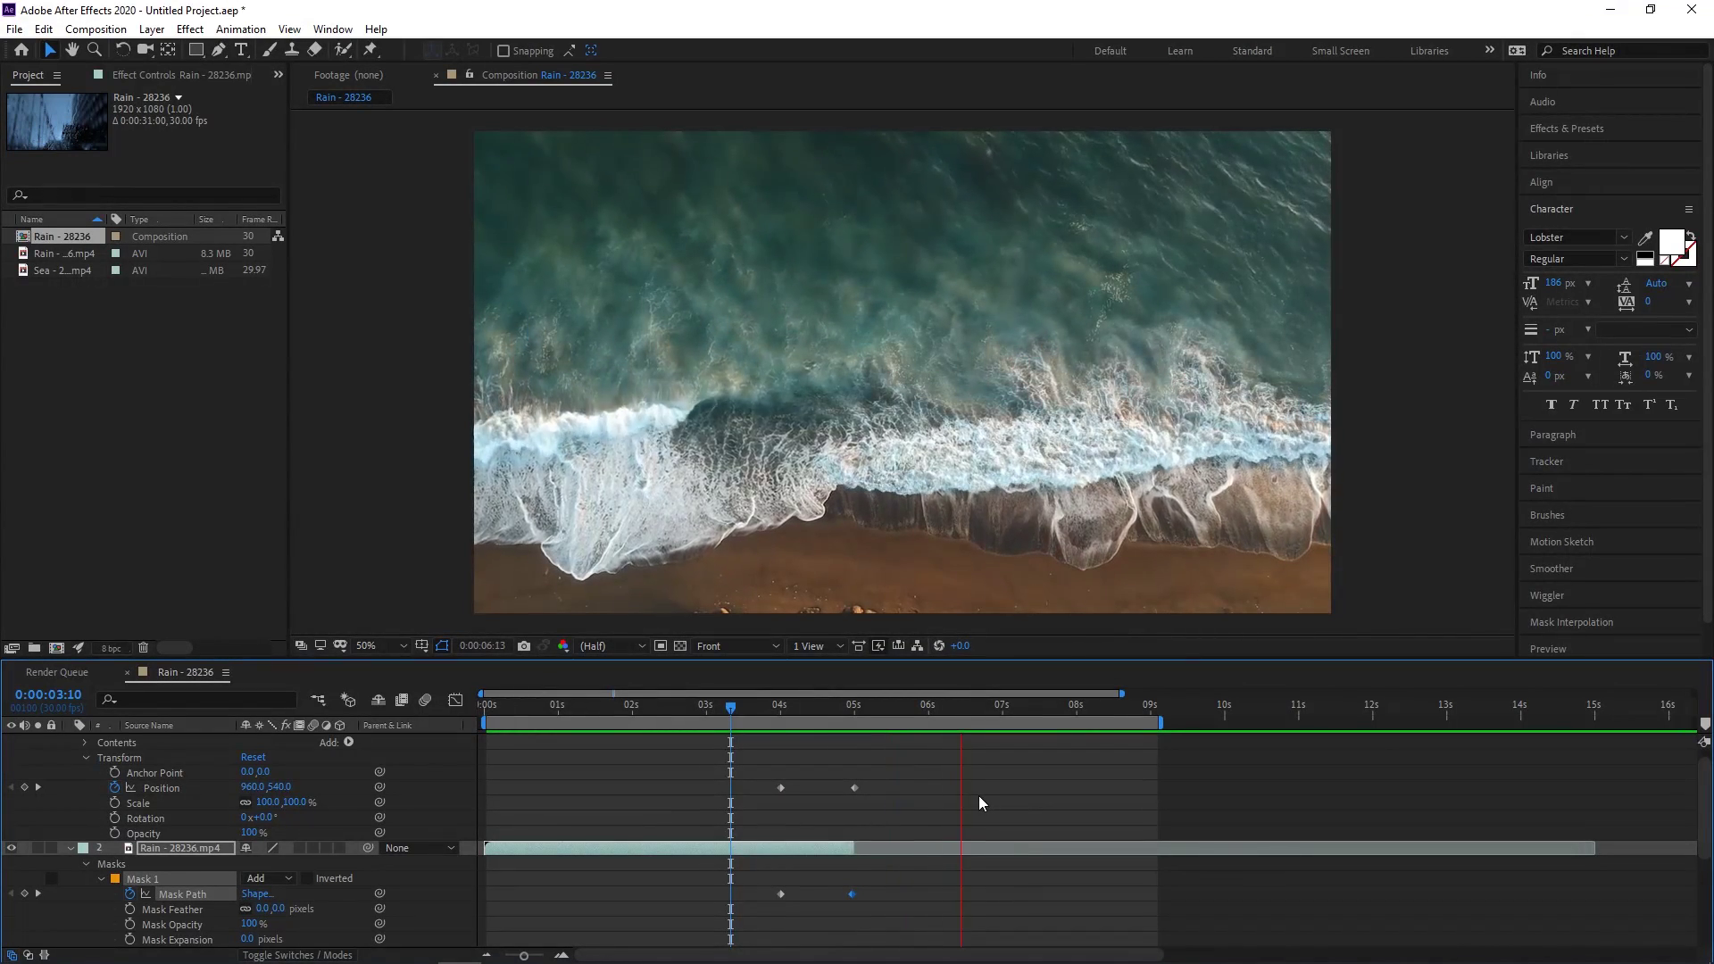
click(760, 706)
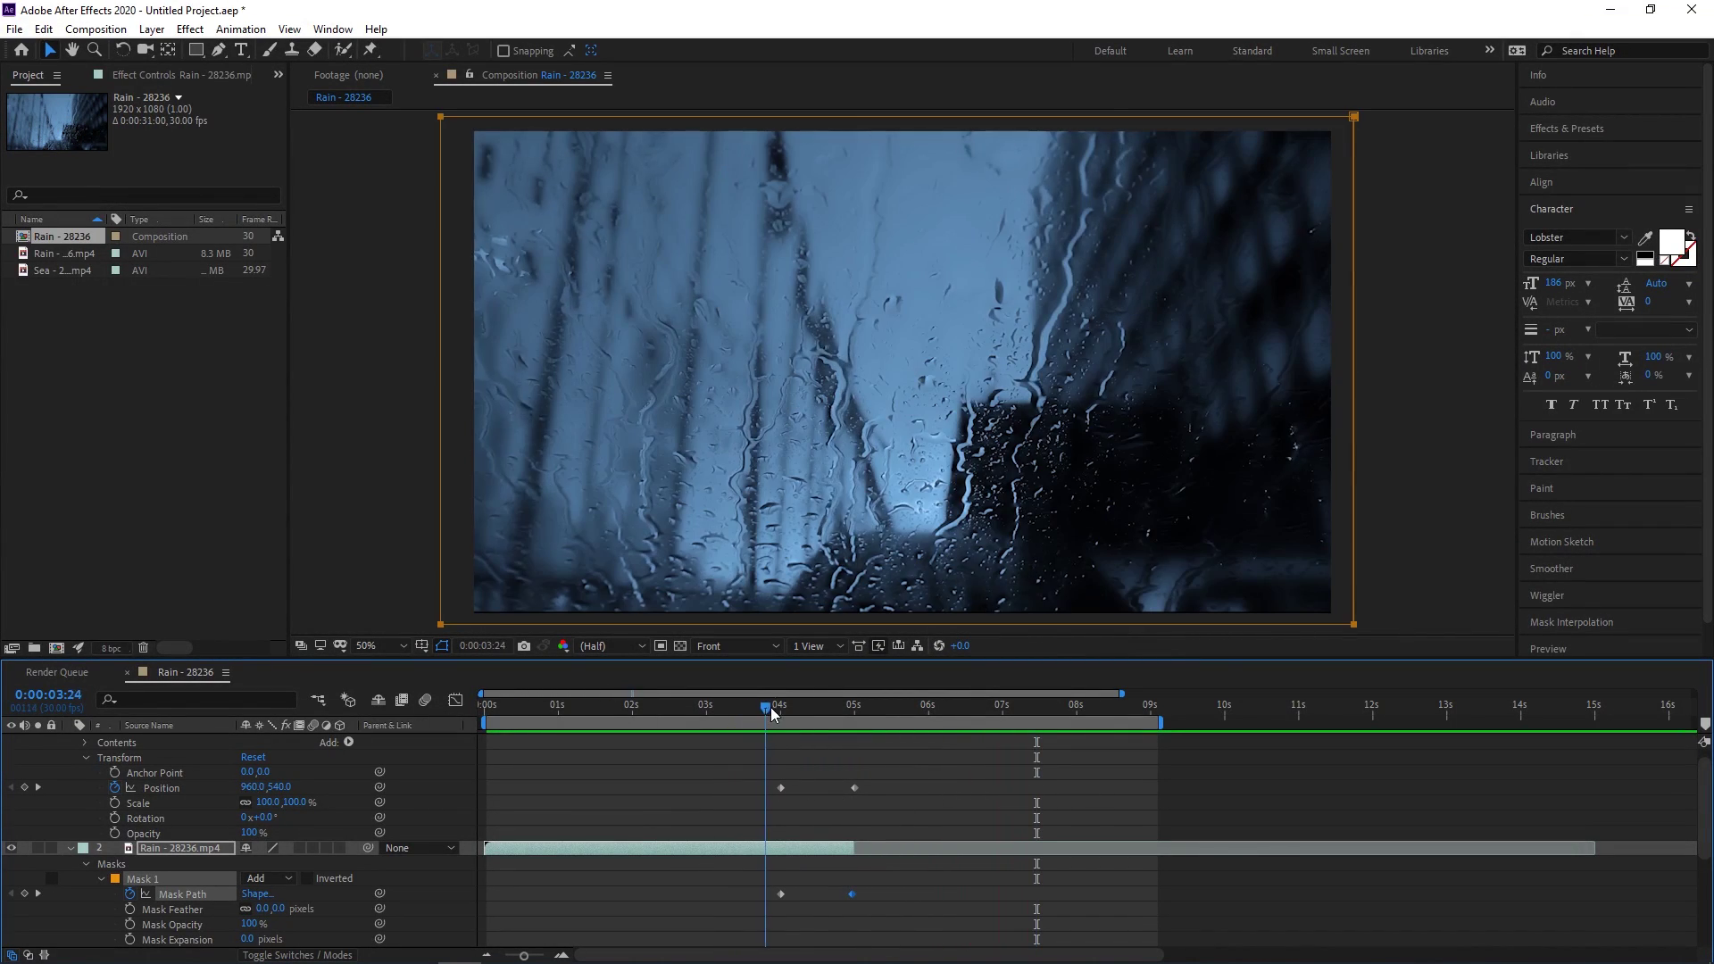
Apply Easy Ease In to the Position and Mask Path keyframes.
drag(701, 768, 953, 934)
right_click(854, 801)
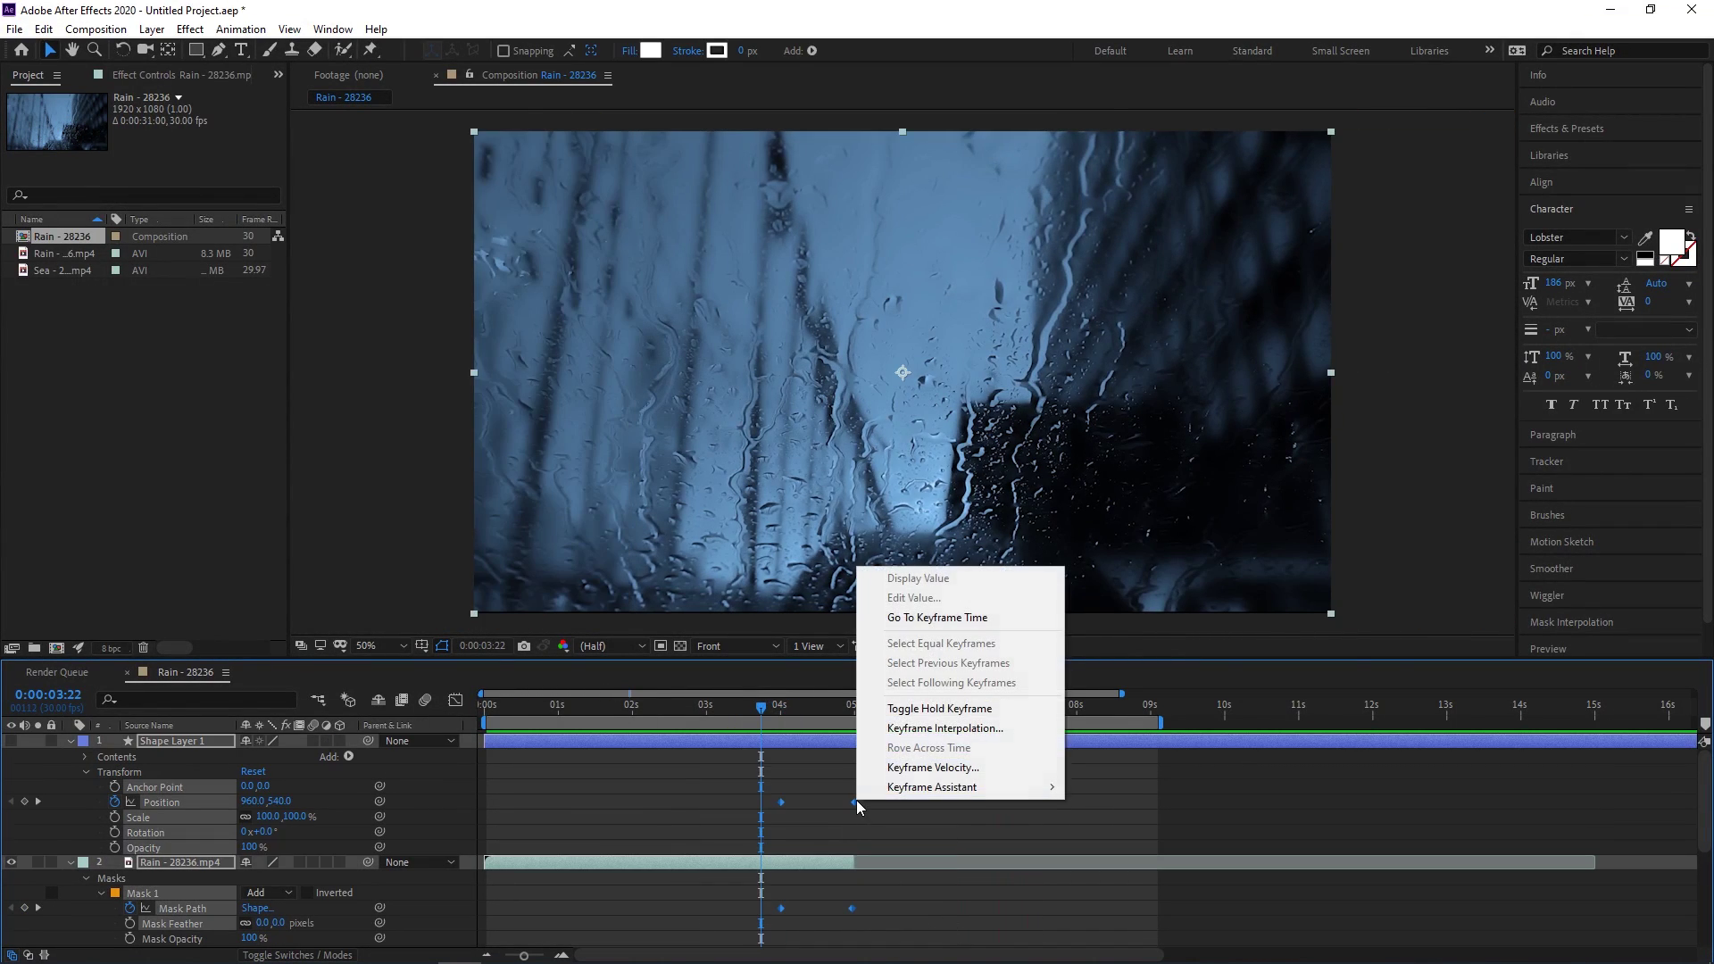
mouse_move(941, 788)
click(1116, 689)
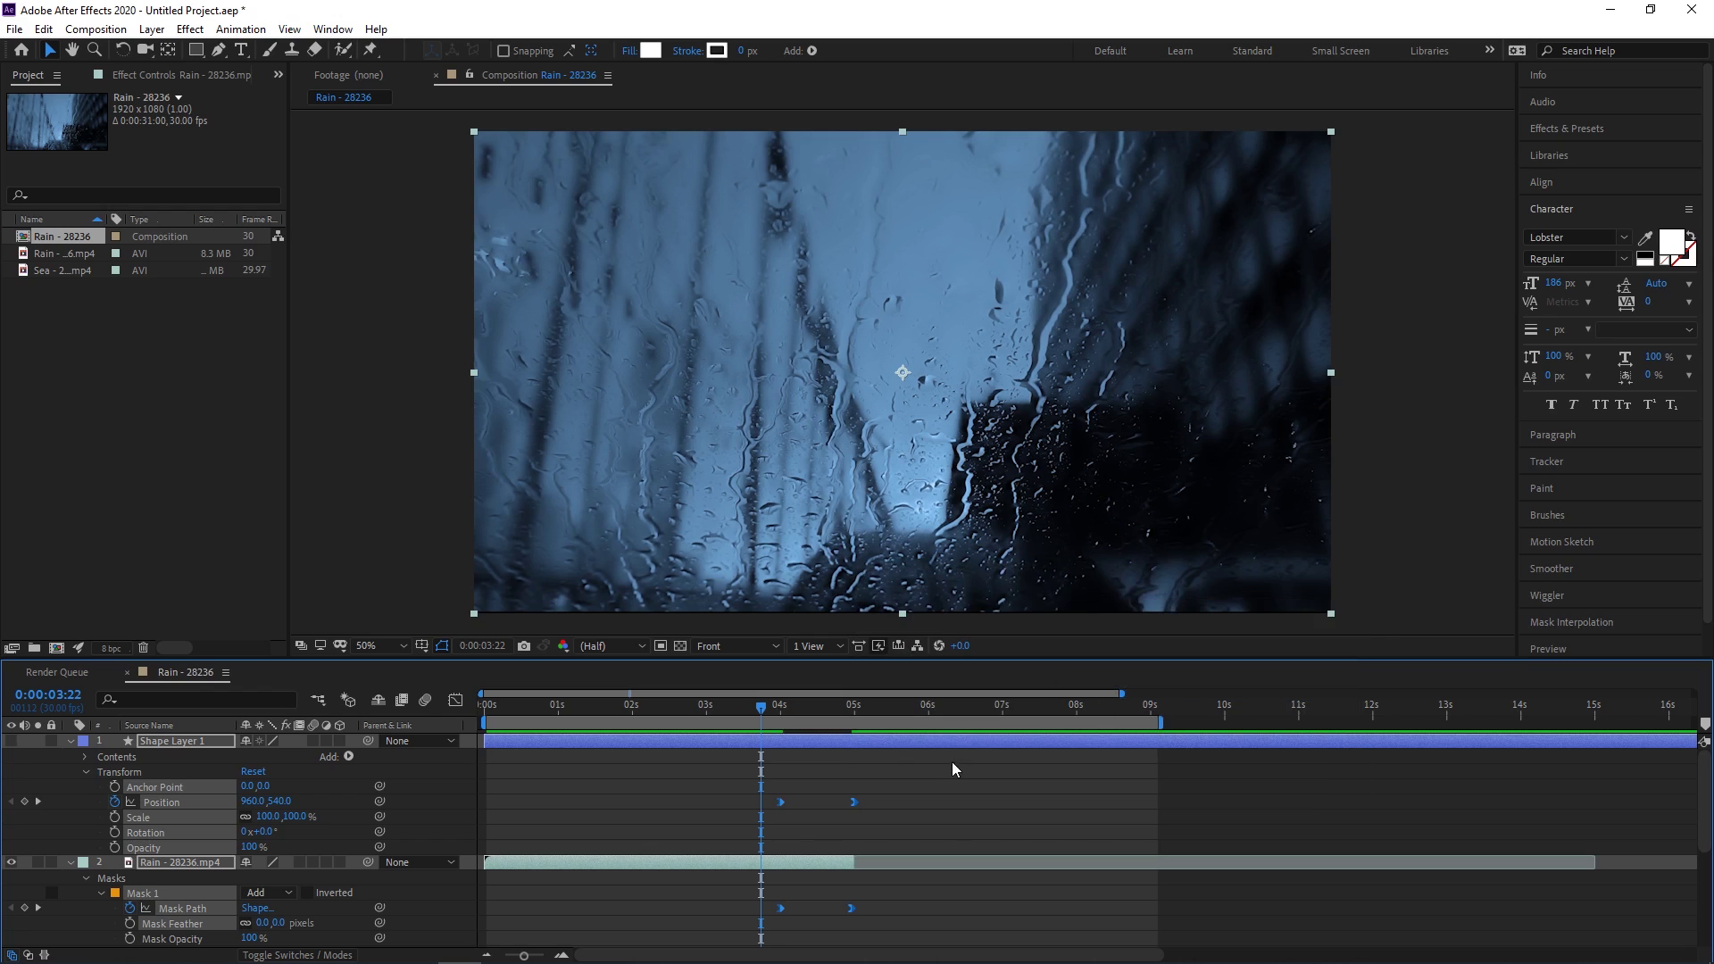
Preview and scrub the eased wipe transition several times starting around 3:02.
key(space)
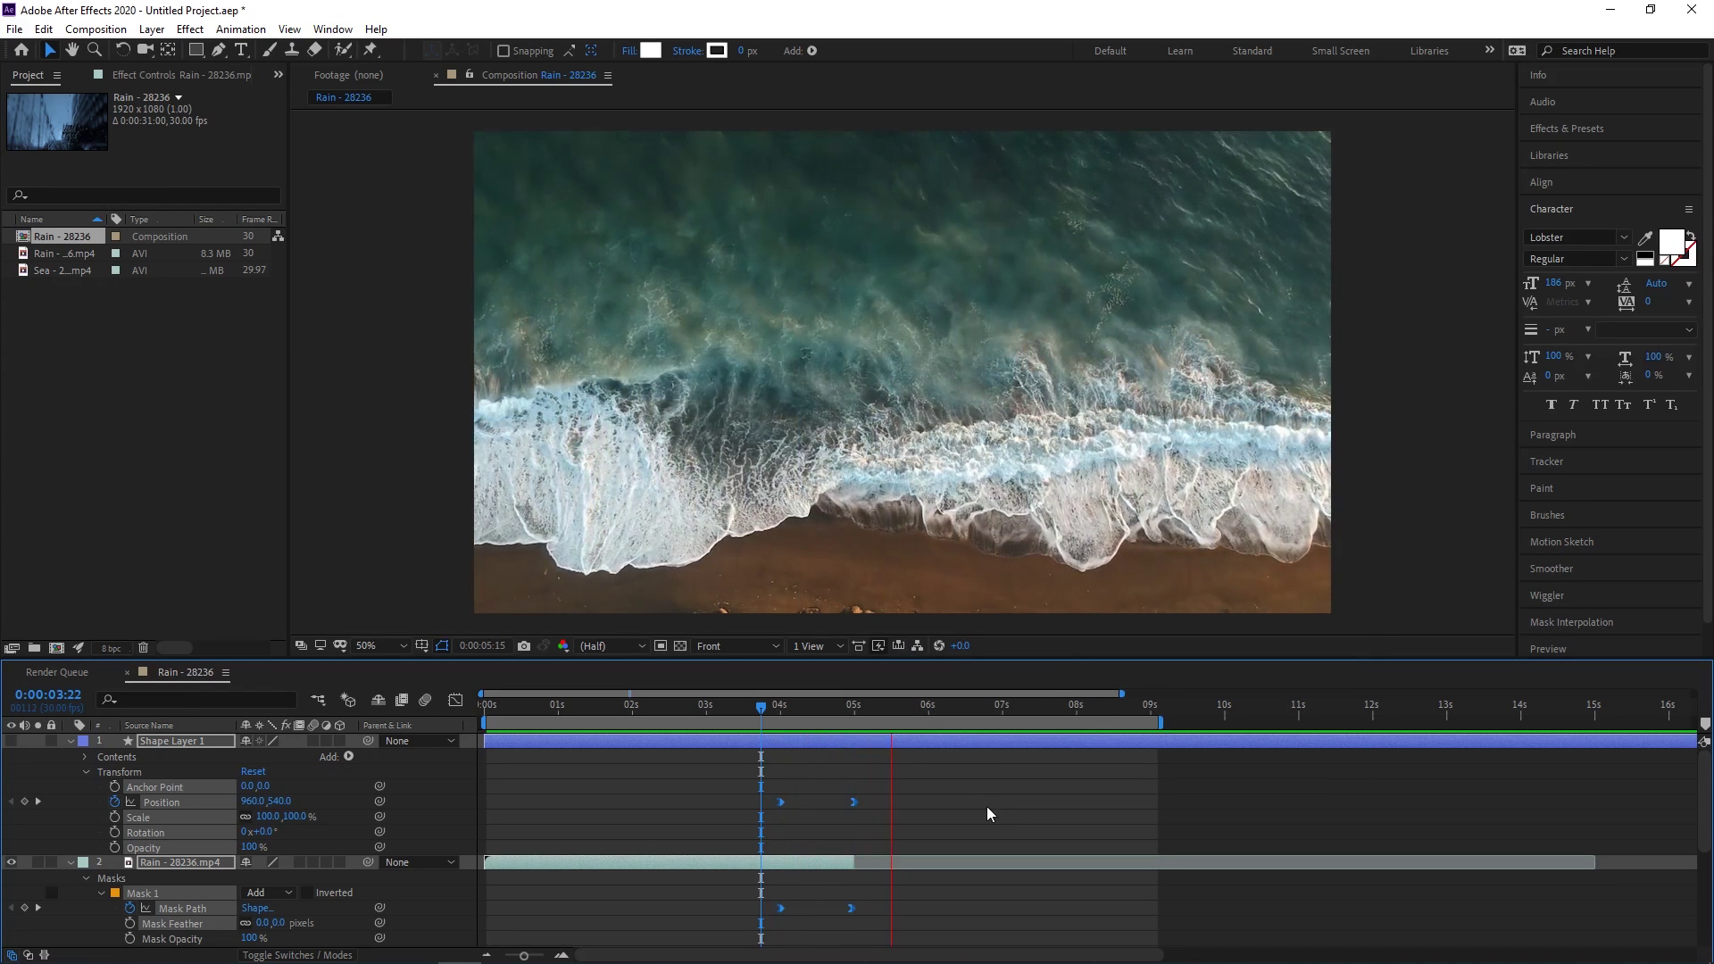
click(778, 707)
drag(778, 707, 768, 707)
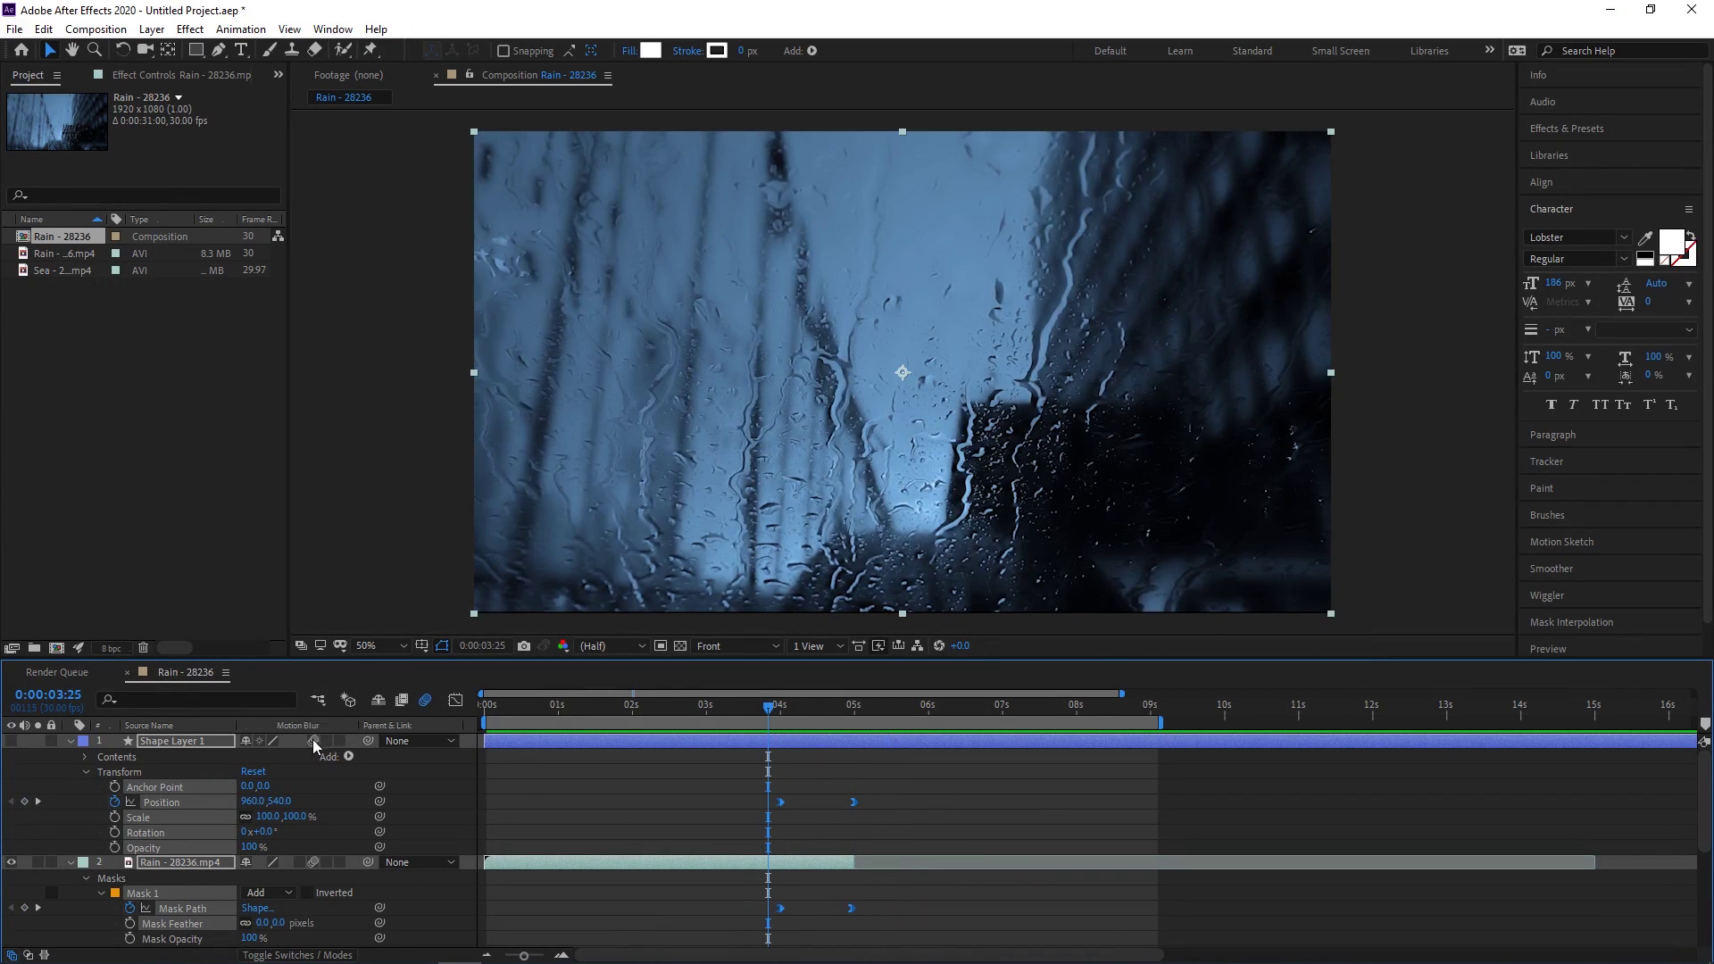
click(711, 707)
click(1150, 817)
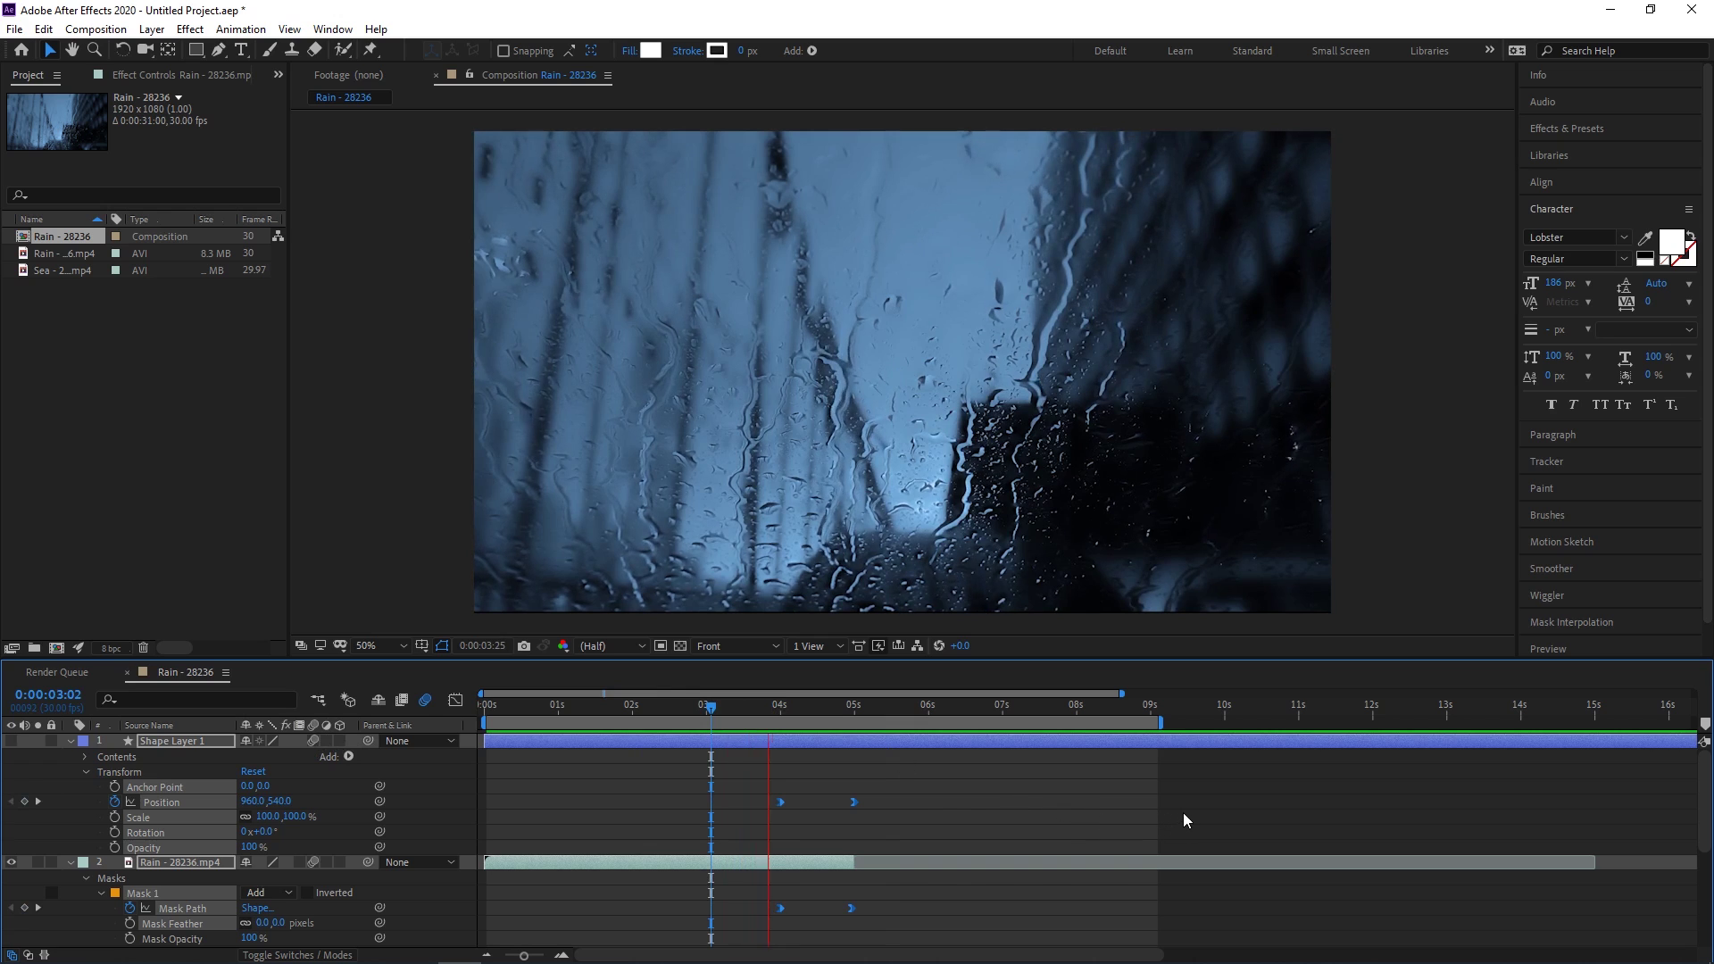
key(space)
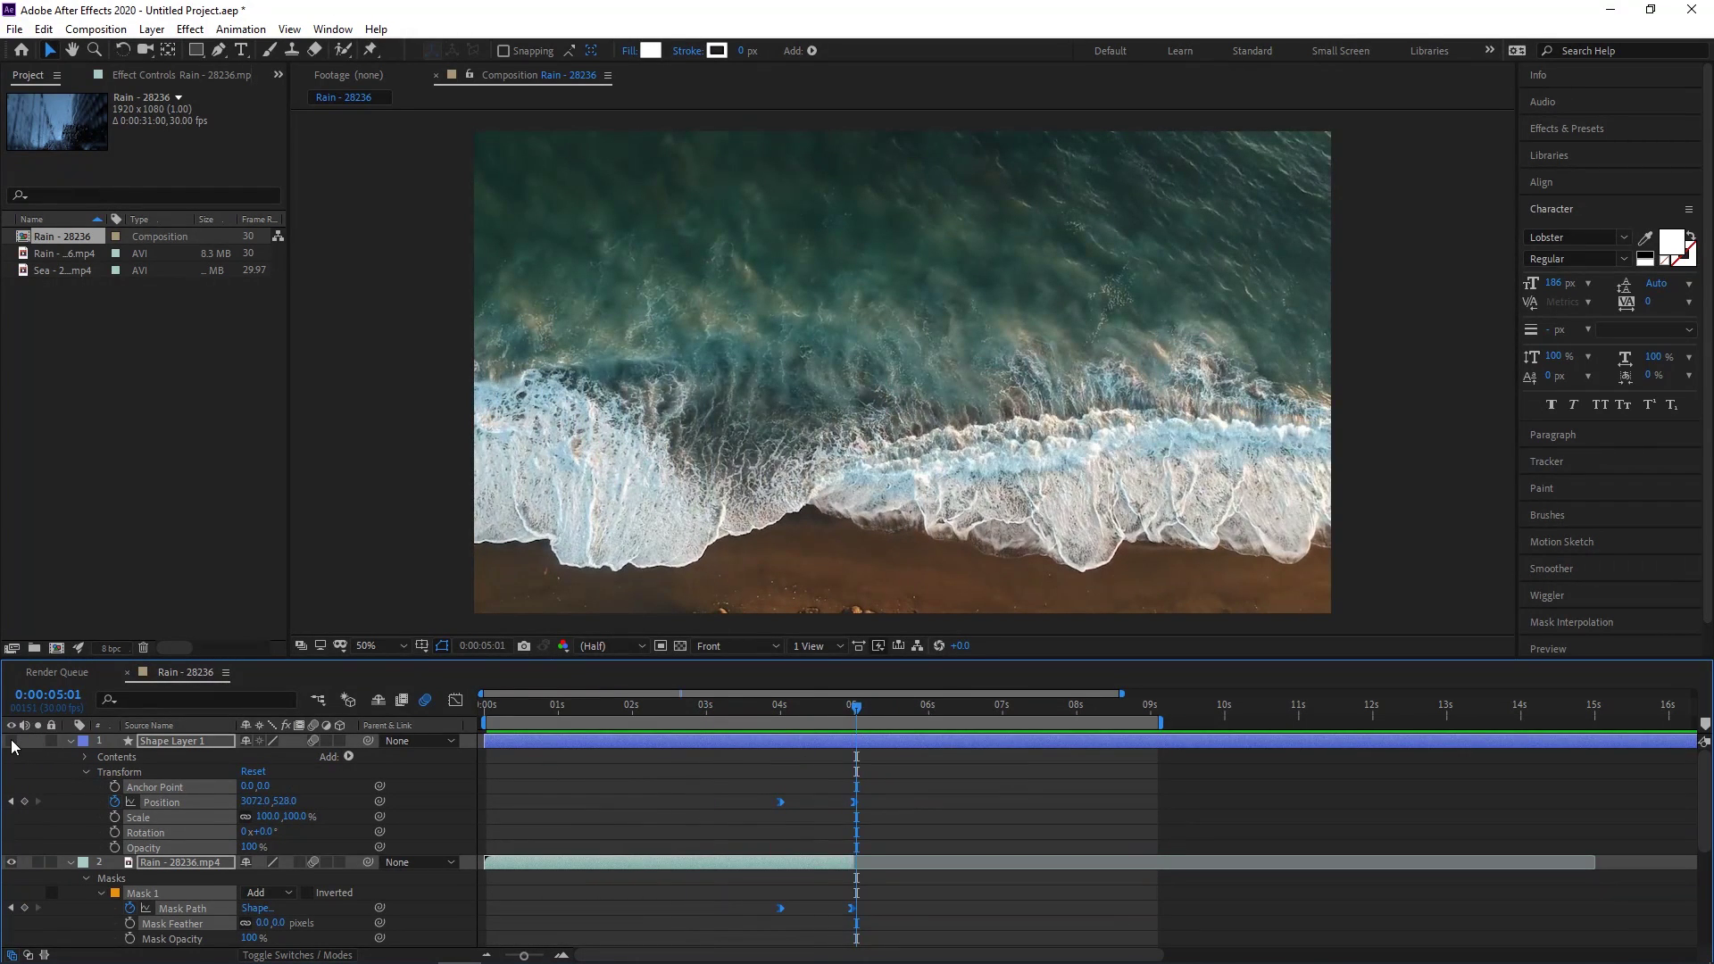
click(909, 741)
key(space)
key(space)
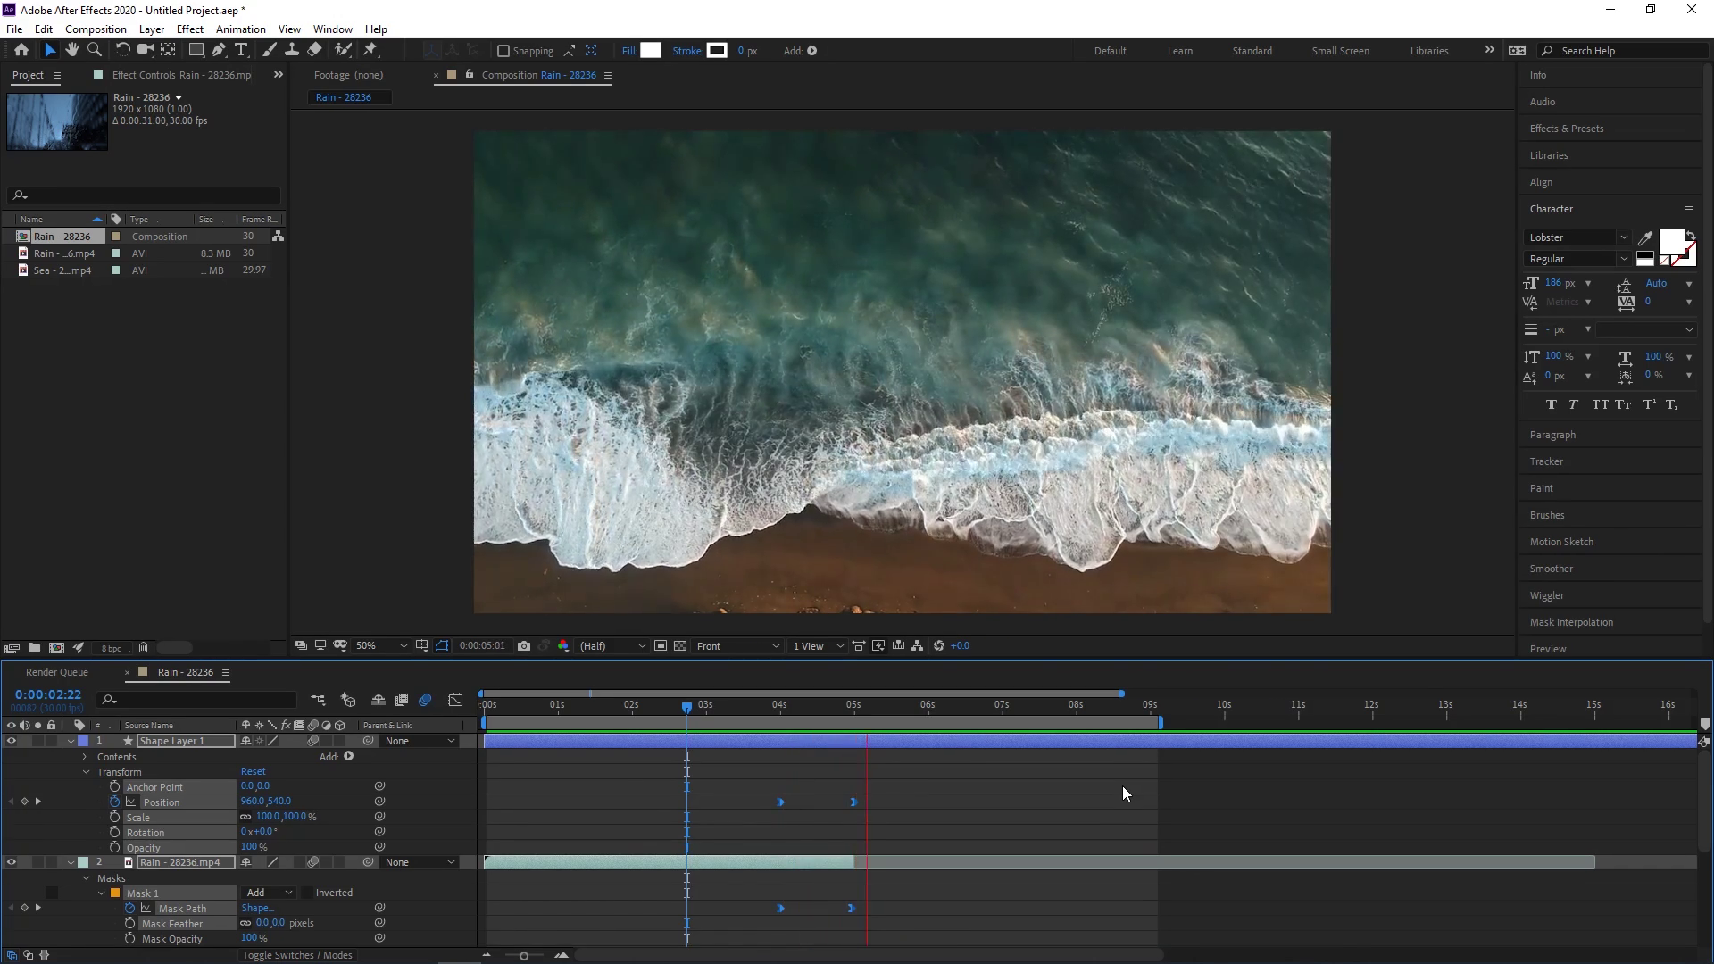
click(722, 710)
drag(718, 709, 725, 710)
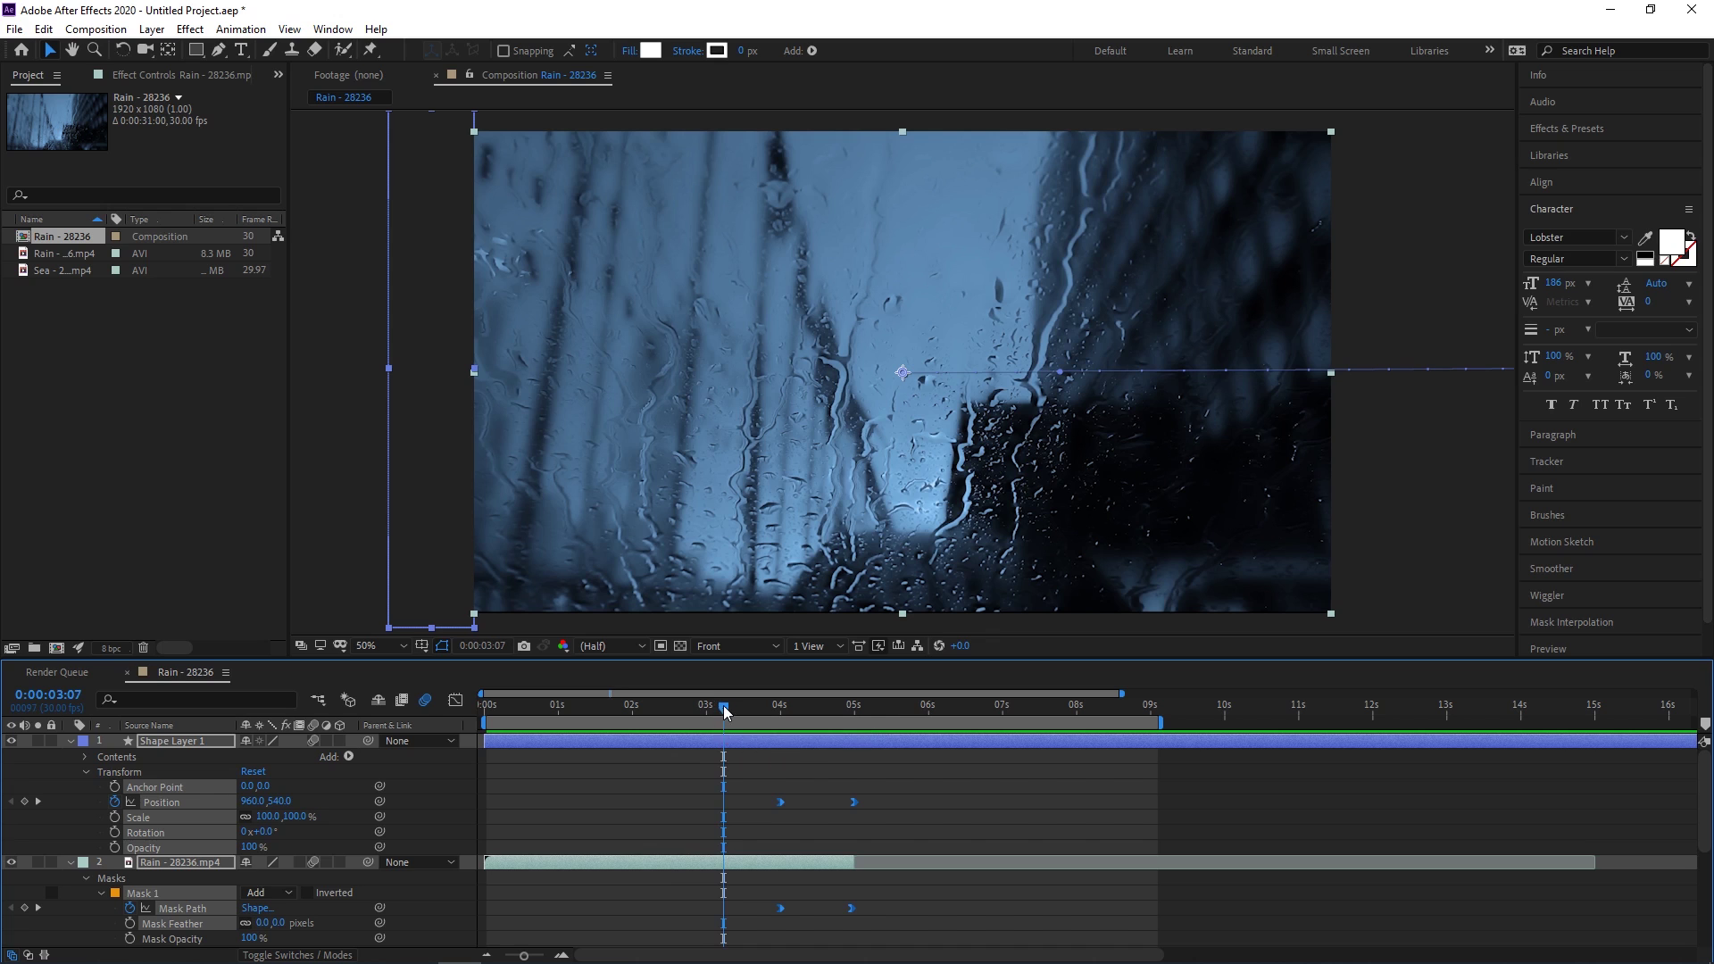
drag(723, 705, 757, 721)
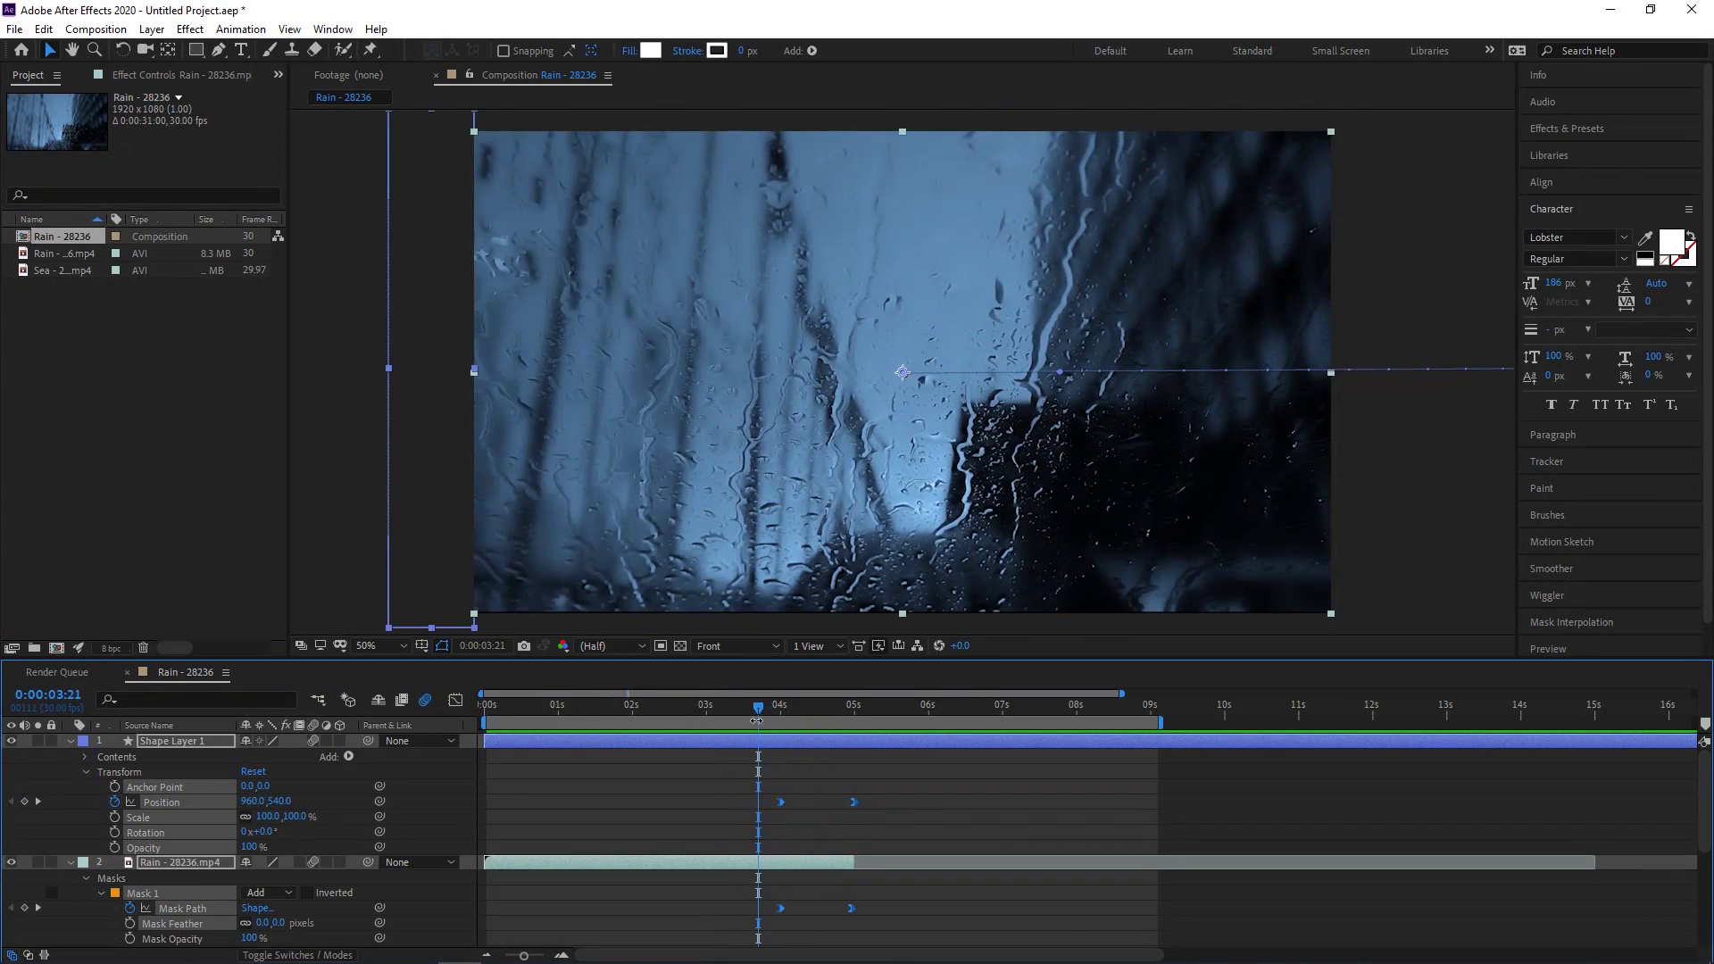
key(space)
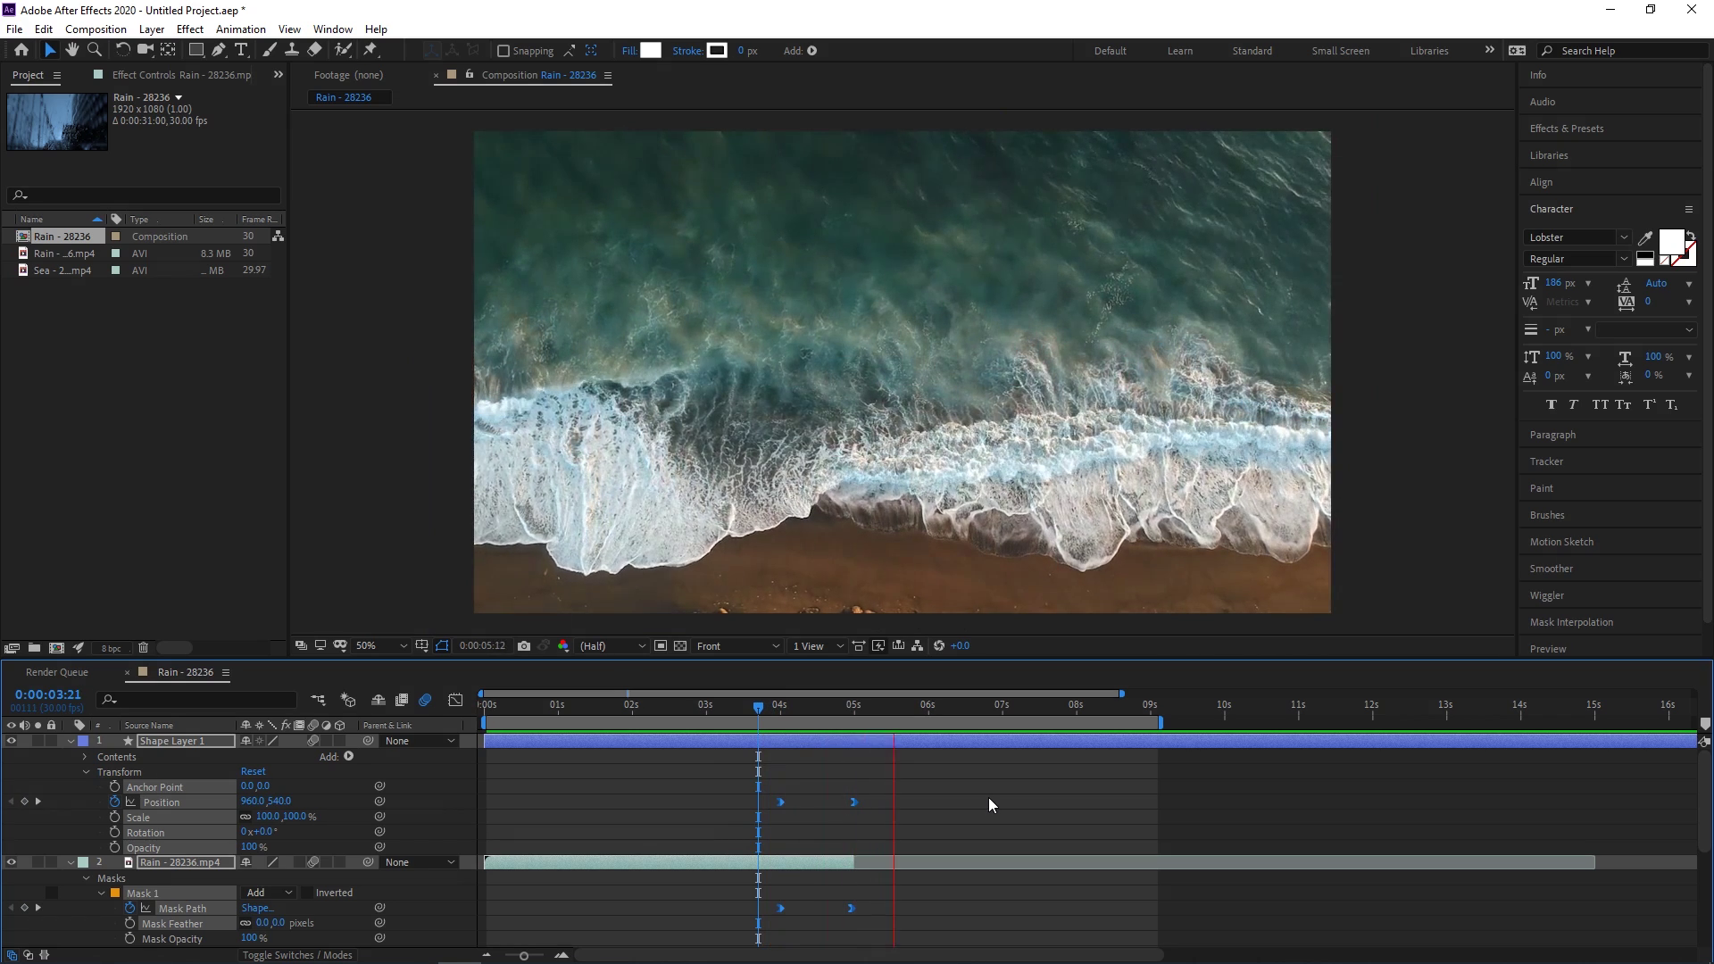
key(space)
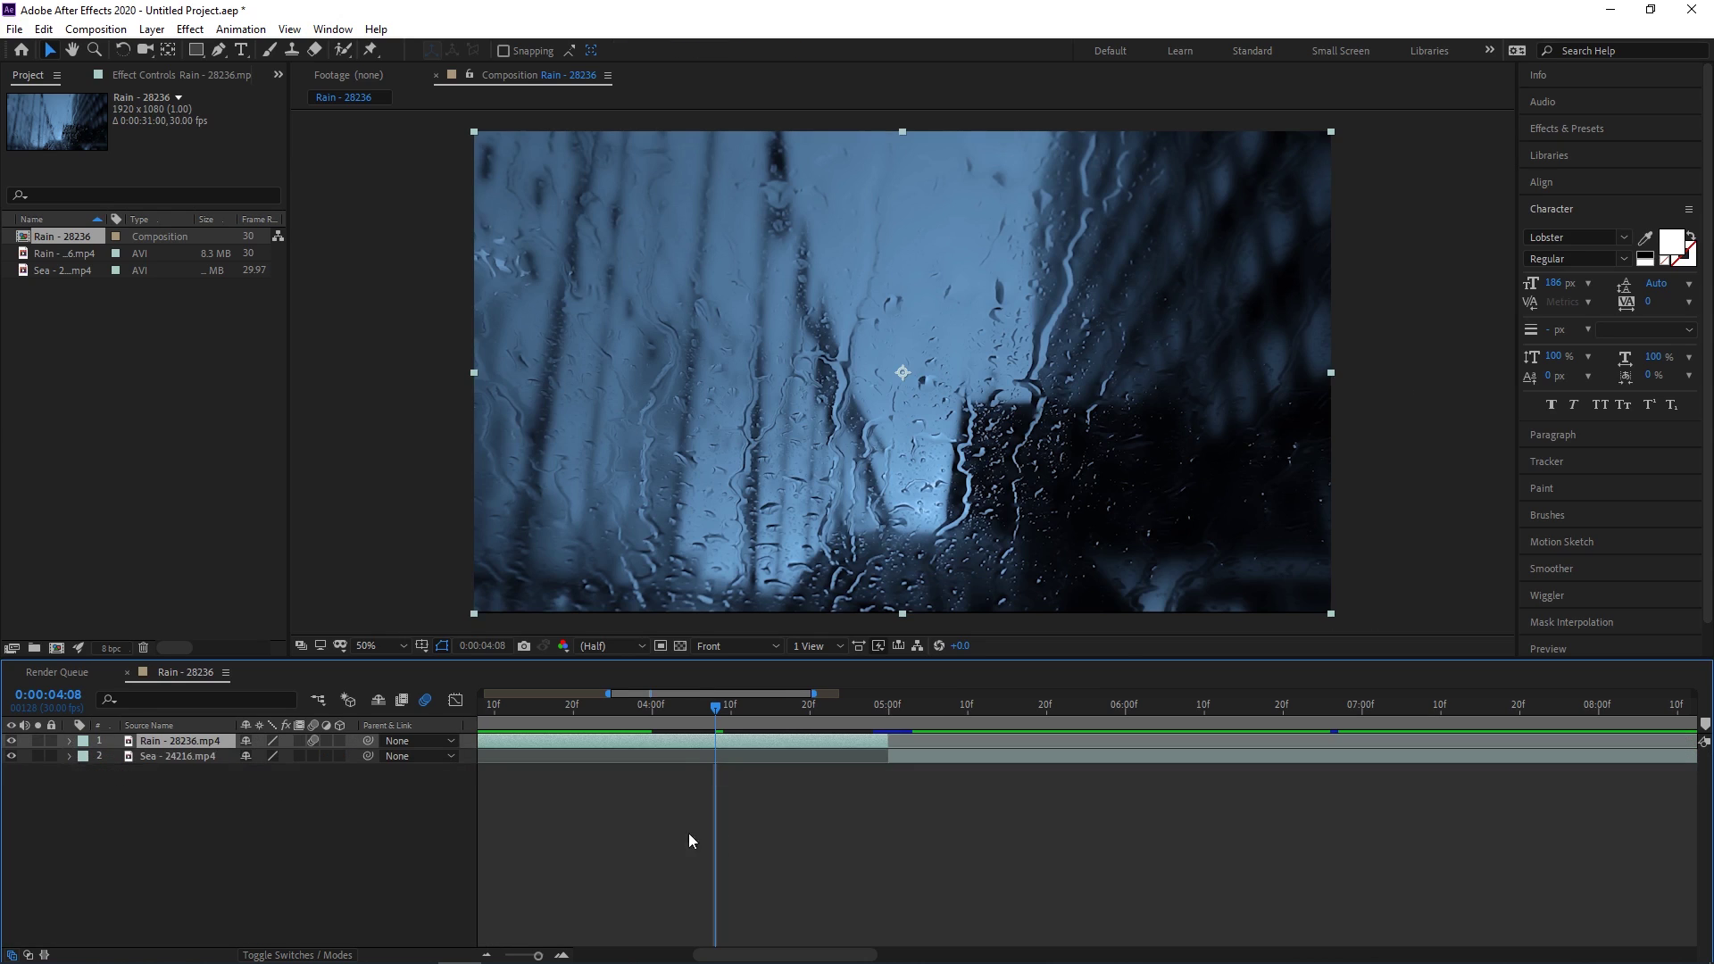
Give the Rain clip Scale keyframes of 150% at 4:29 and 100% at 4:15, then scrub to check.
click(865, 842)
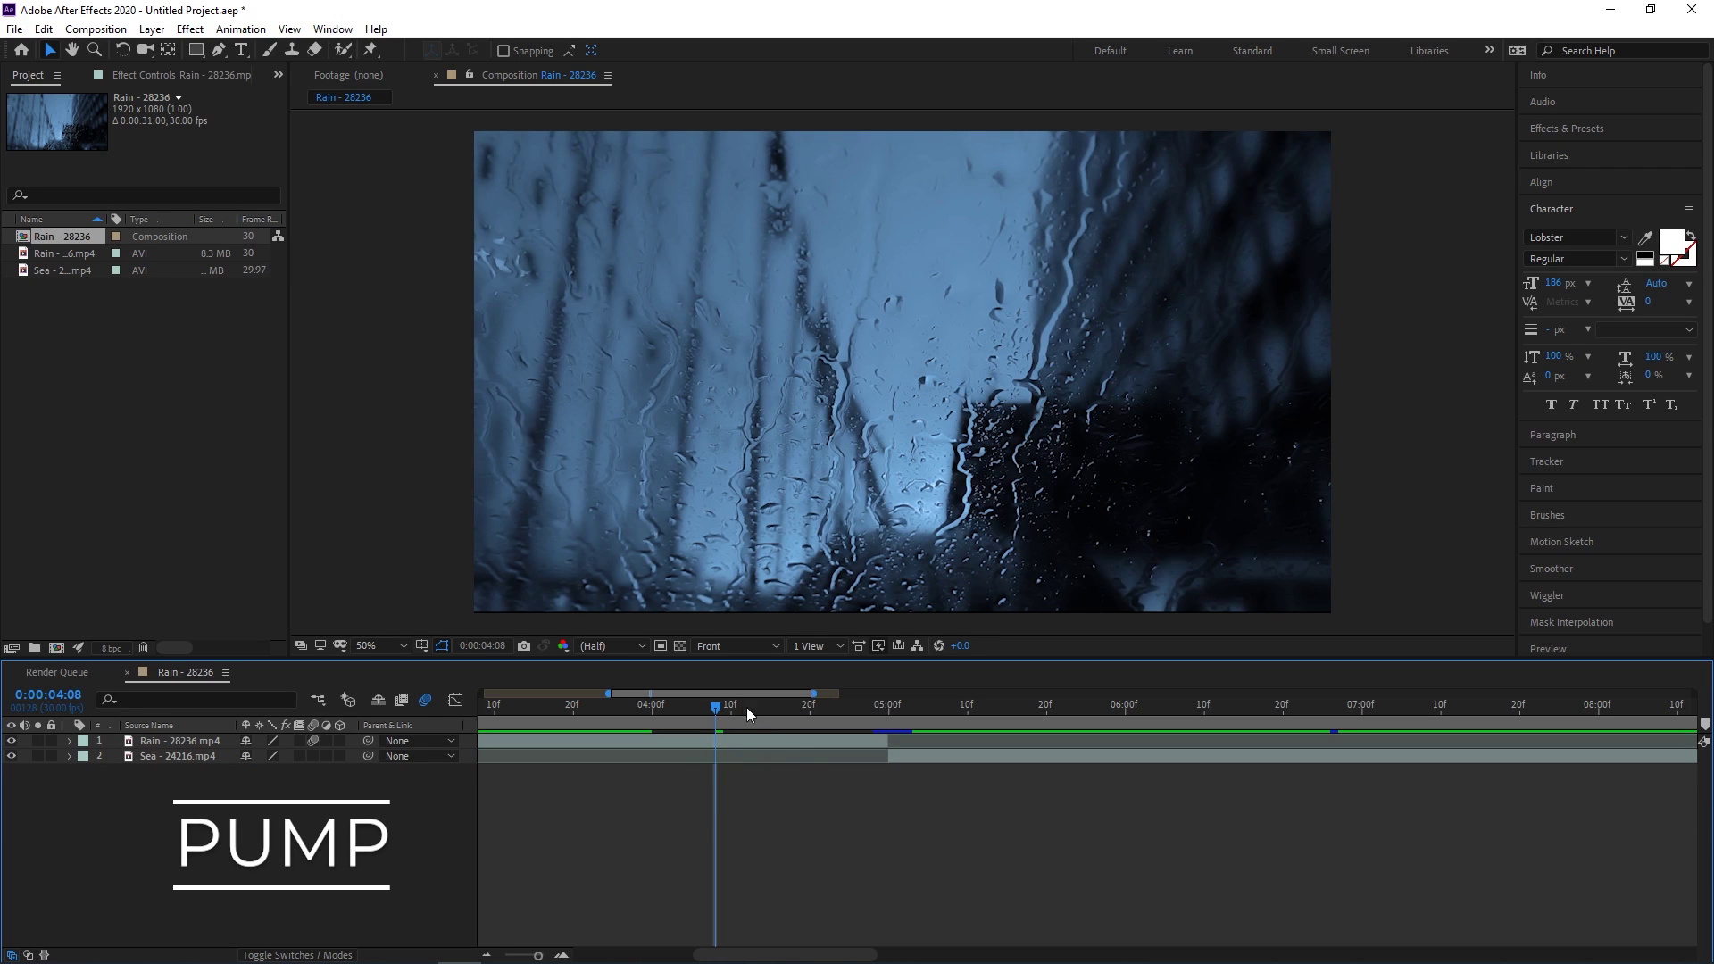
drag(724, 707, 881, 705)
click(852, 741)
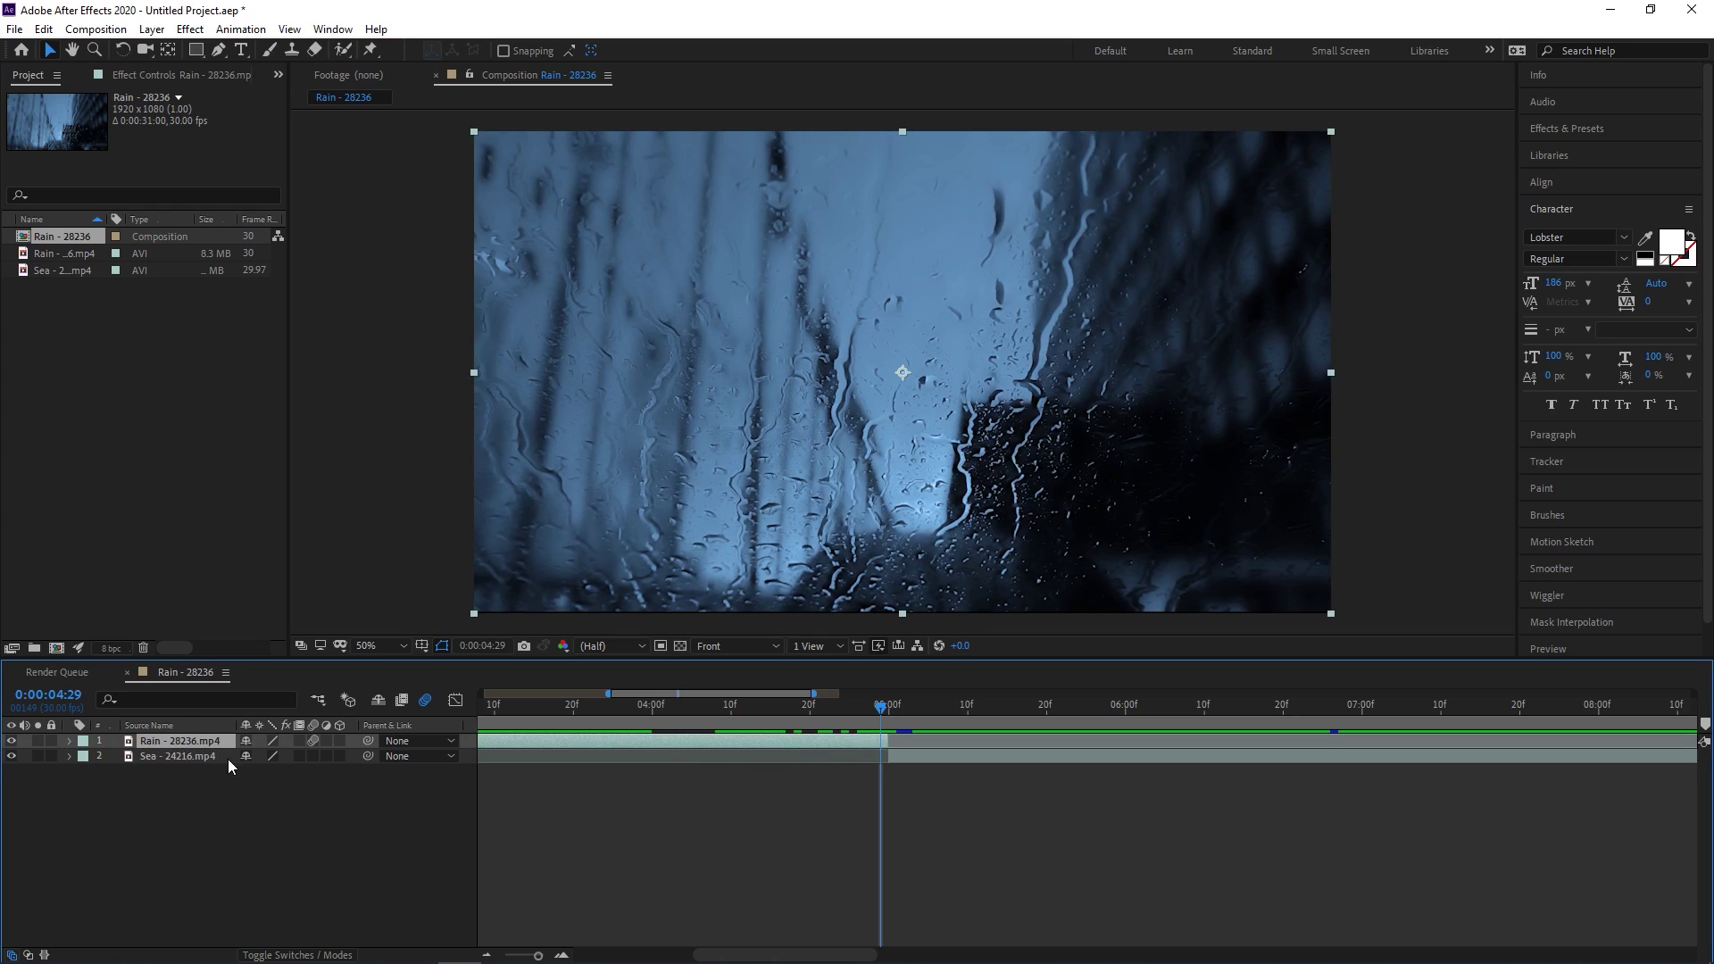
key(s)
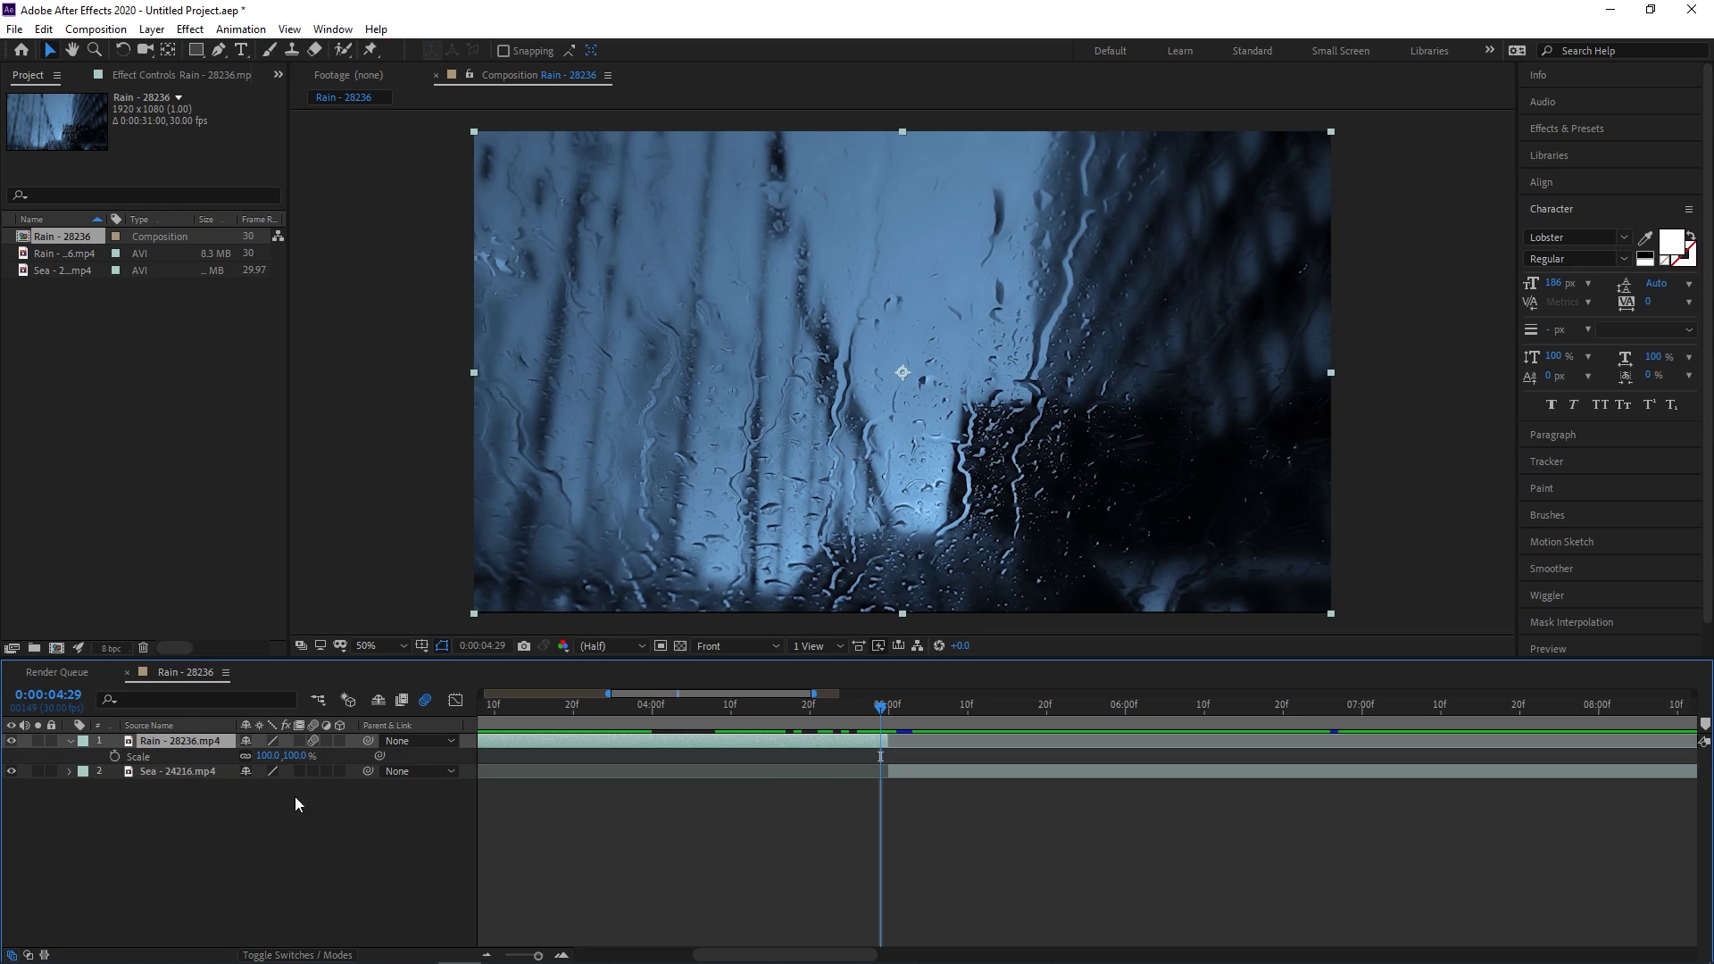
click(268, 755)
text(150)
key(Return)
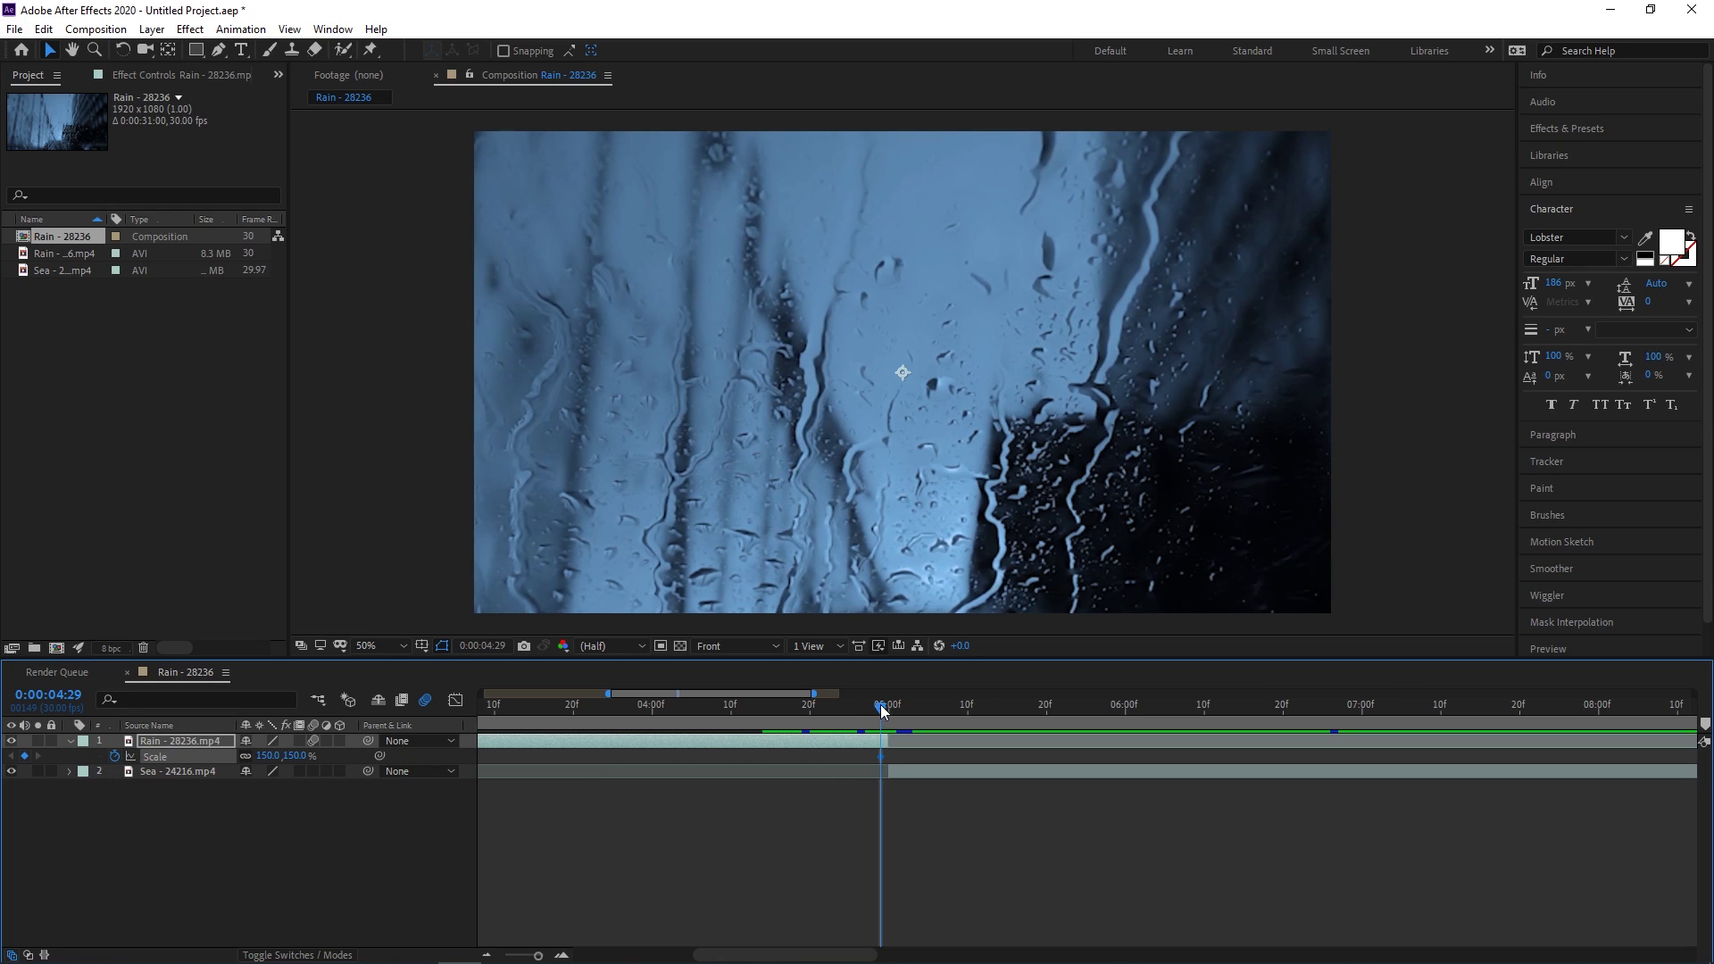
drag(881, 705, 772, 705)
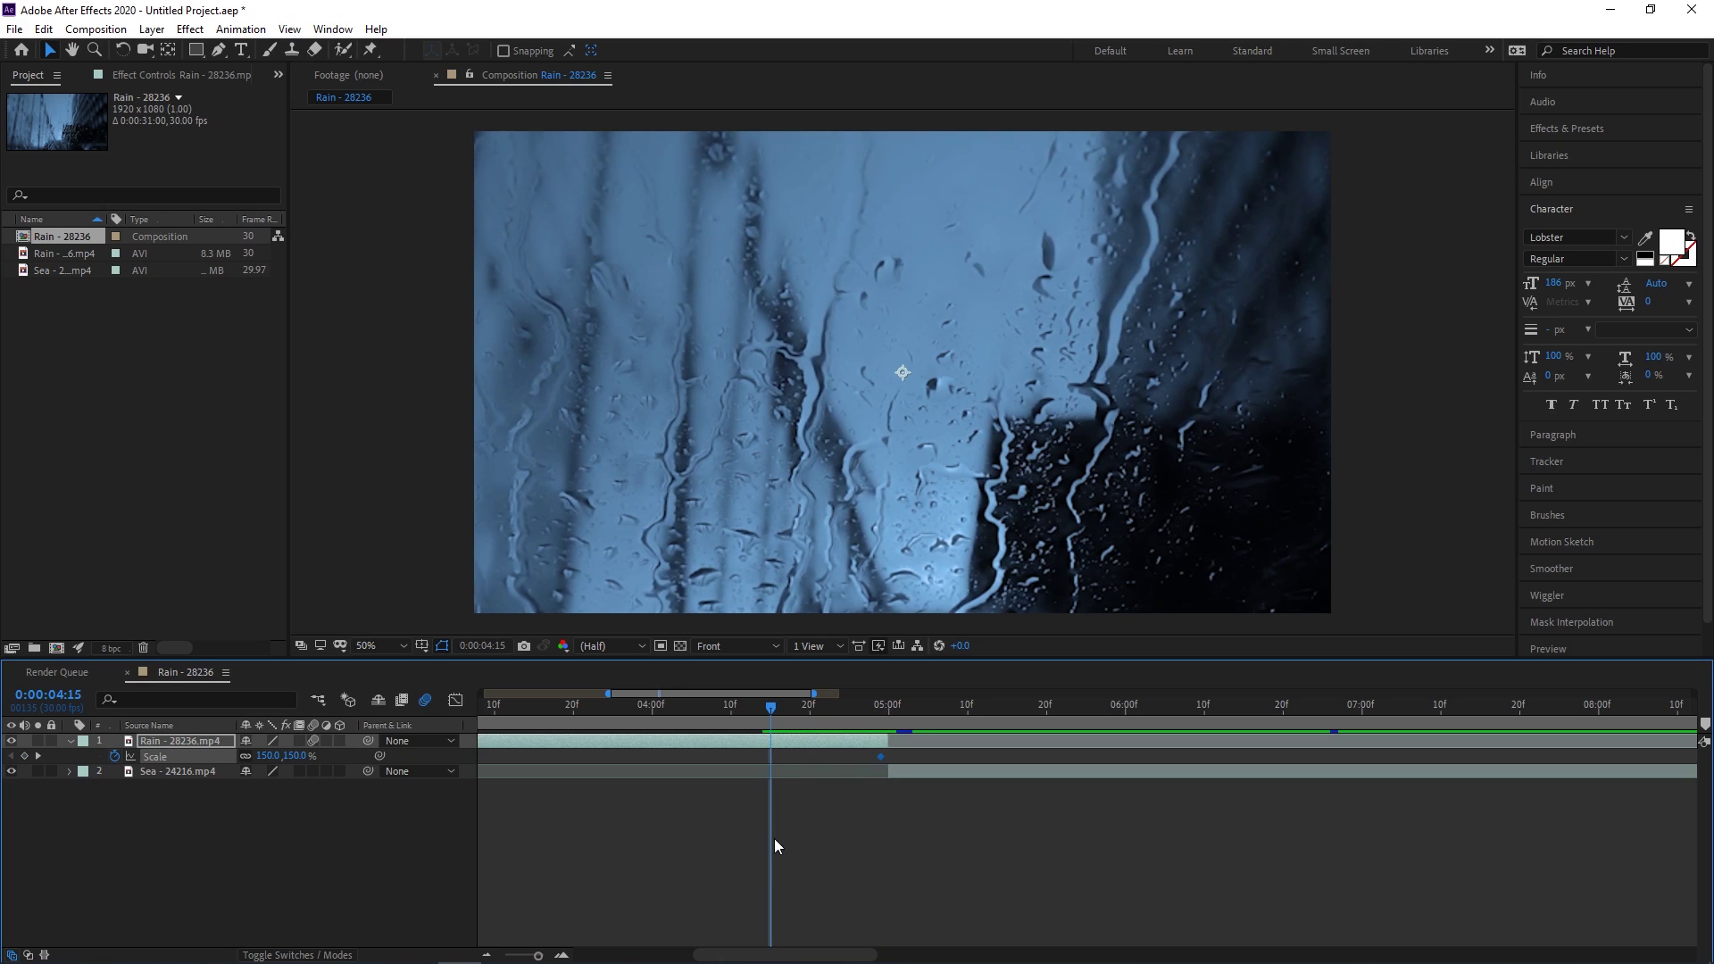
click(268, 756)
text(100)
key(Return)
drag(771, 711, 887, 704)
Set the Sea clip's Scale to 150% and start keyframing Scale.
click(920, 773)
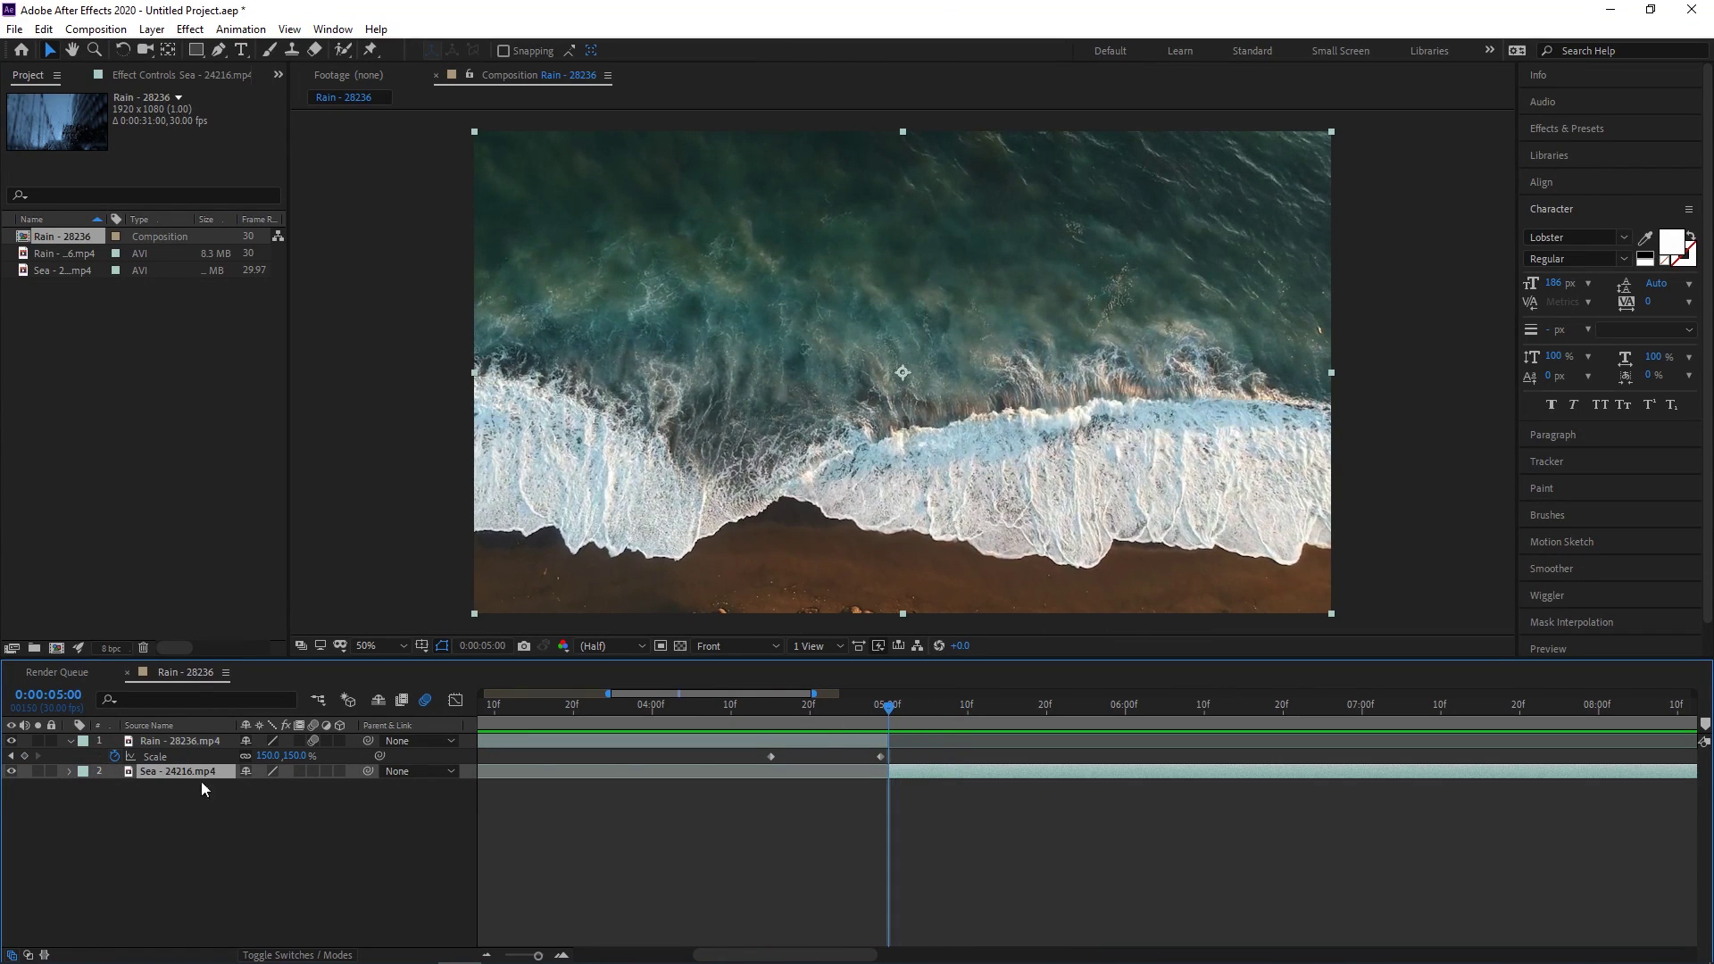
key(s)
click(268, 785)
text(150)
key(Return)
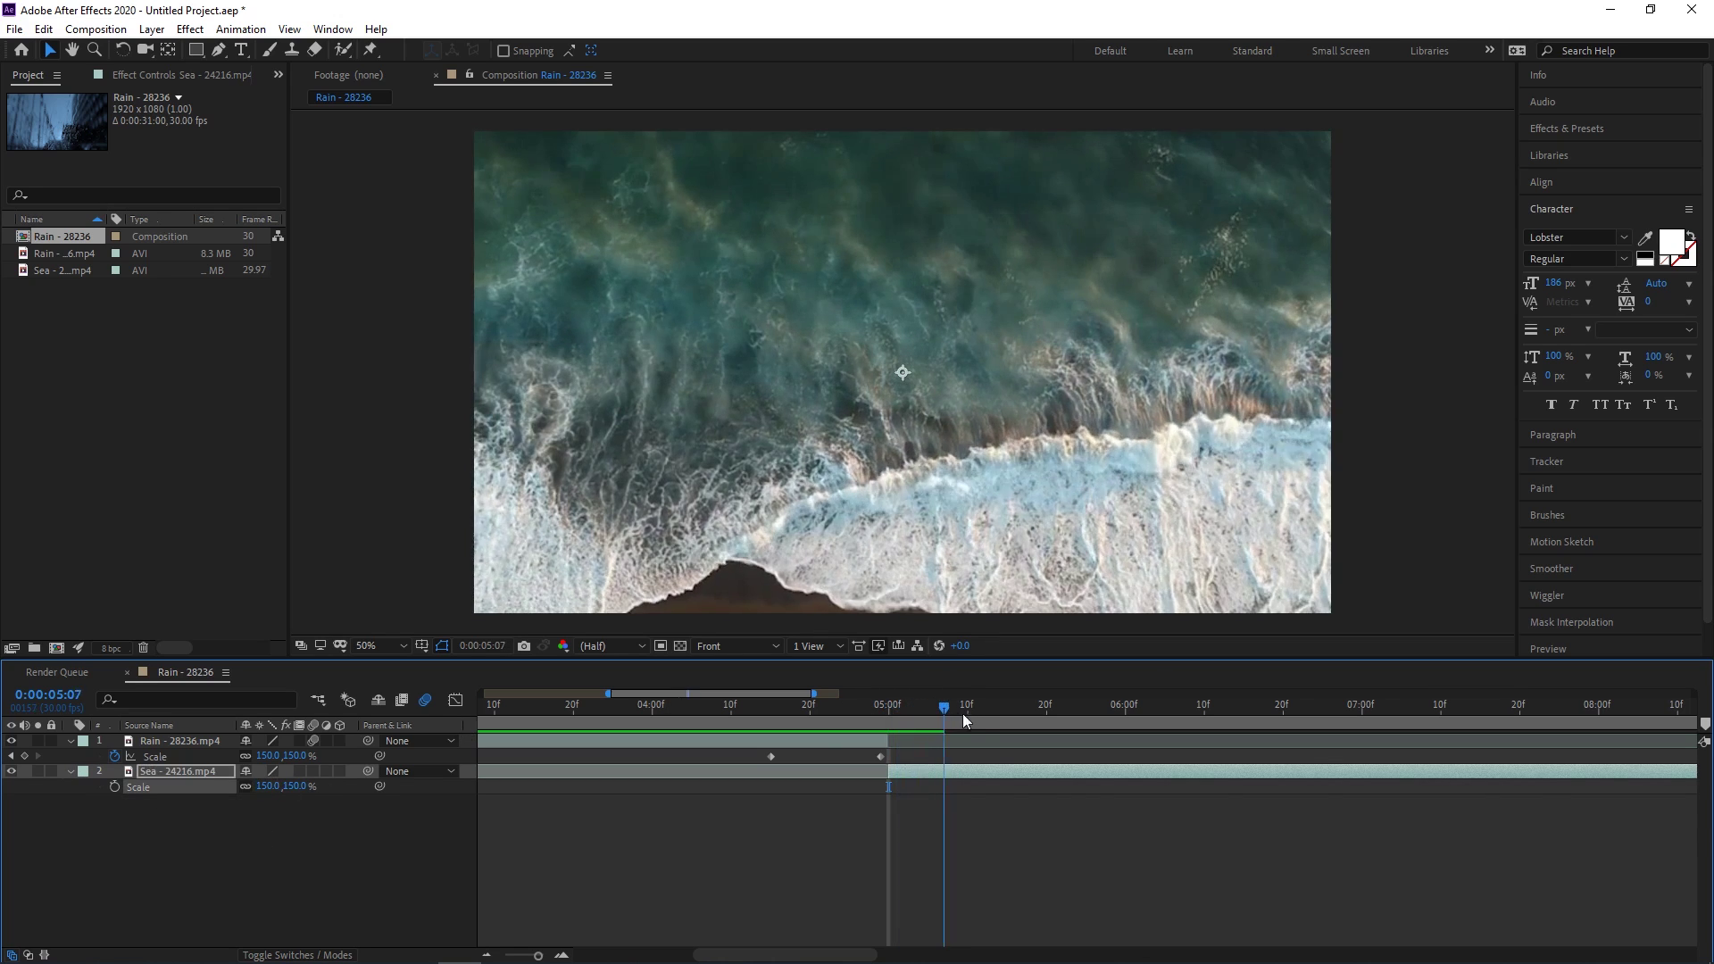
drag(962, 714, 888, 707)
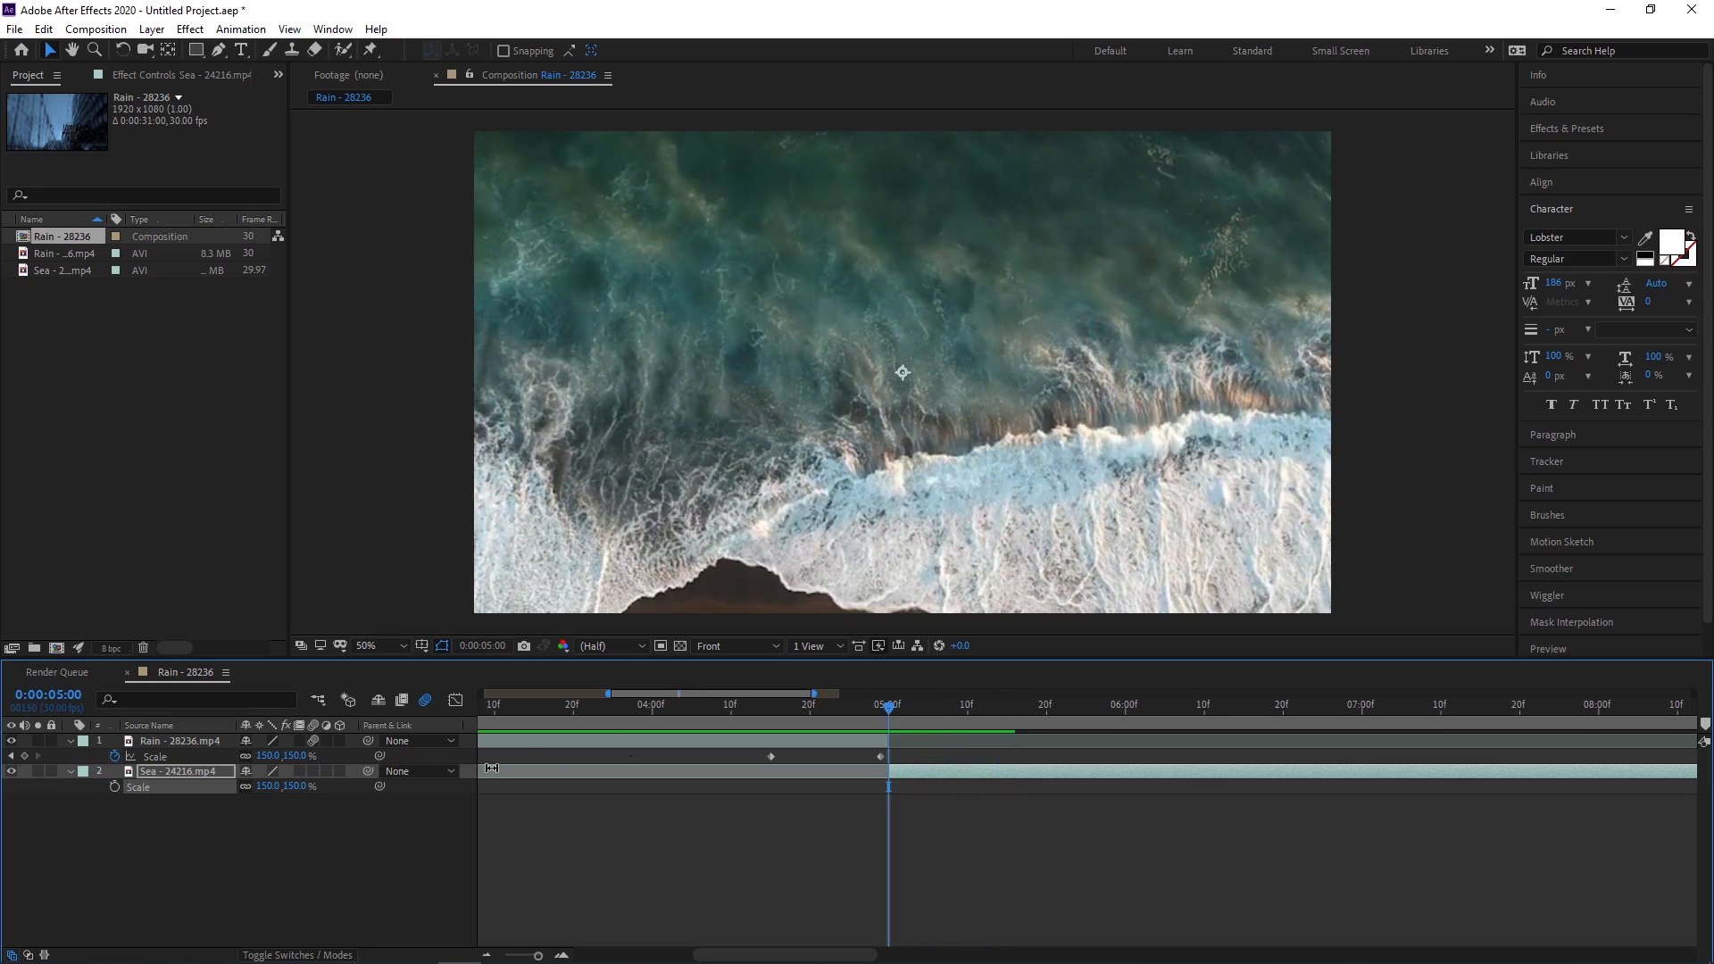
click(114, 787)
Add a 100% Sea Scale keyframe at 5:15 and preview the scale pump from 4:07.
drag(890, 707, 1007, 707)
click(263, 786)
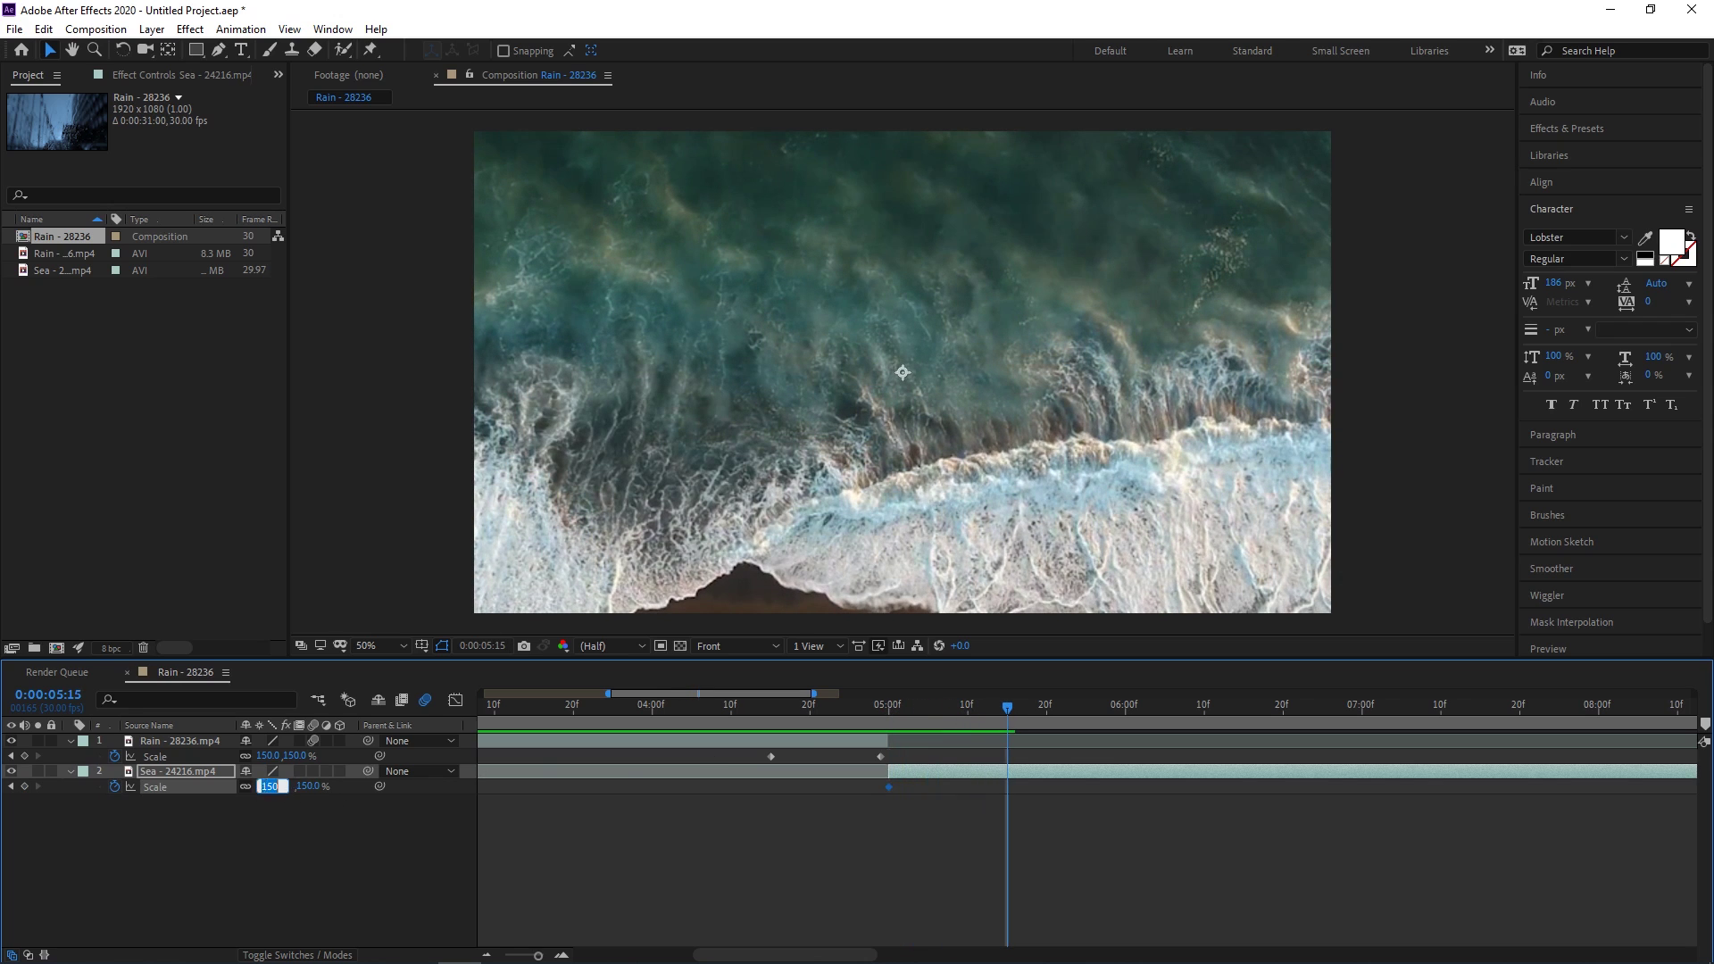
text(100)
key(Return)
click(708, 703)
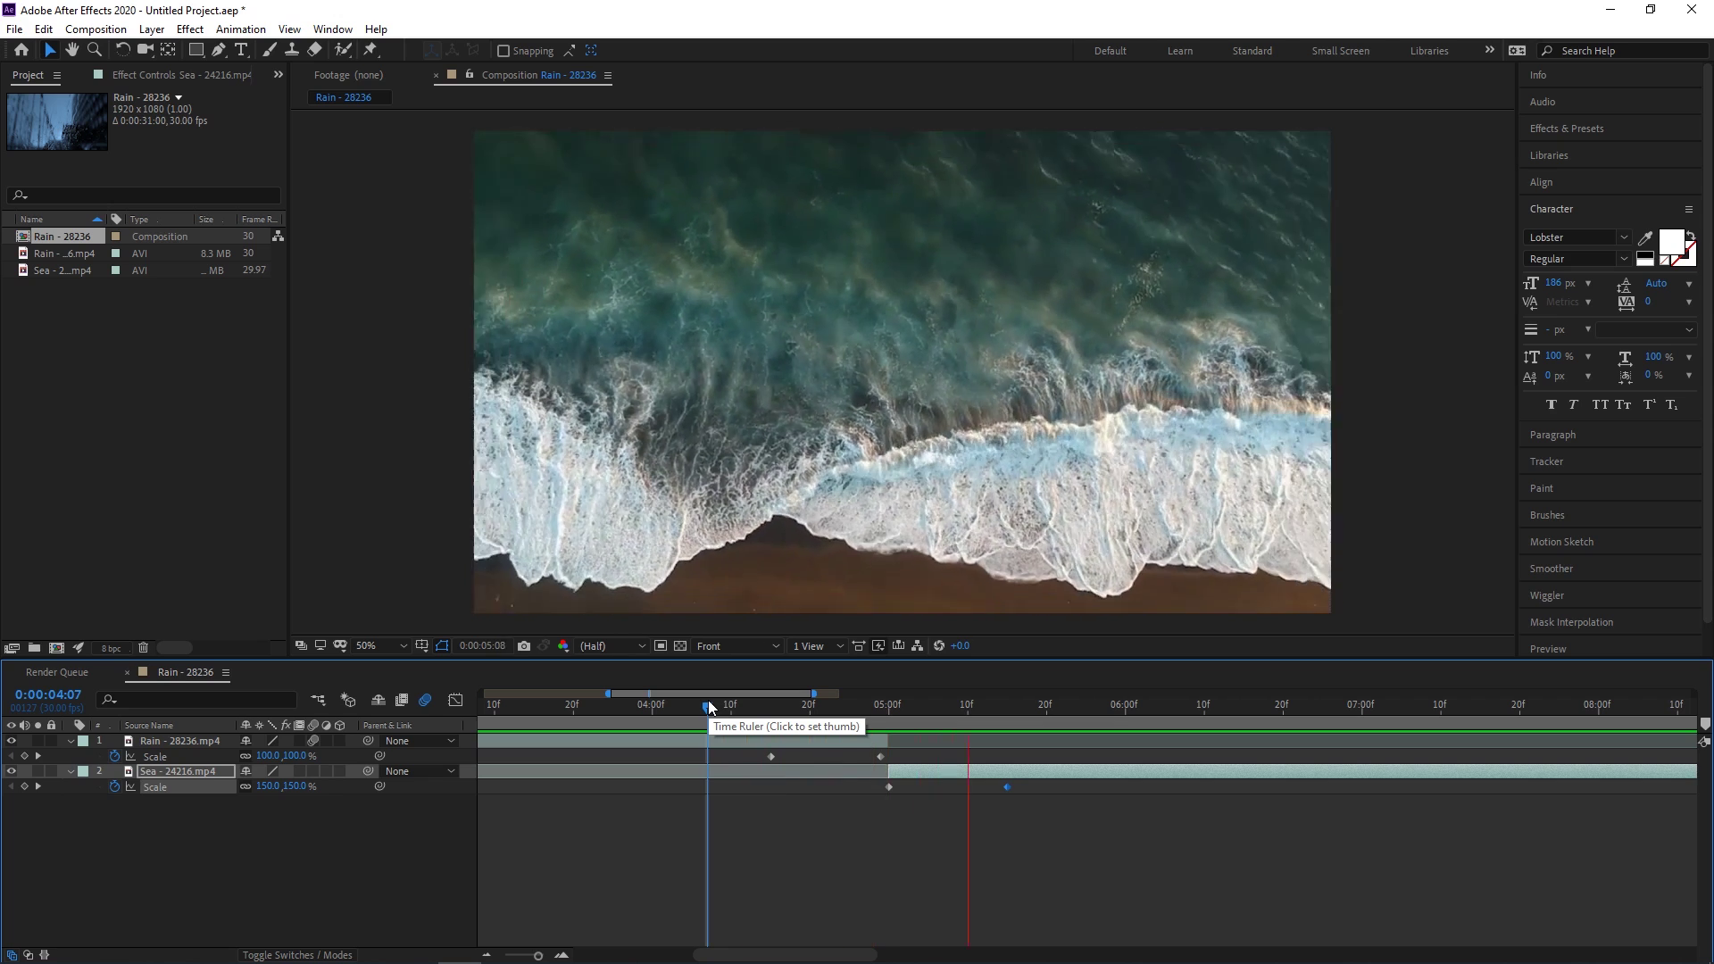
key(space)
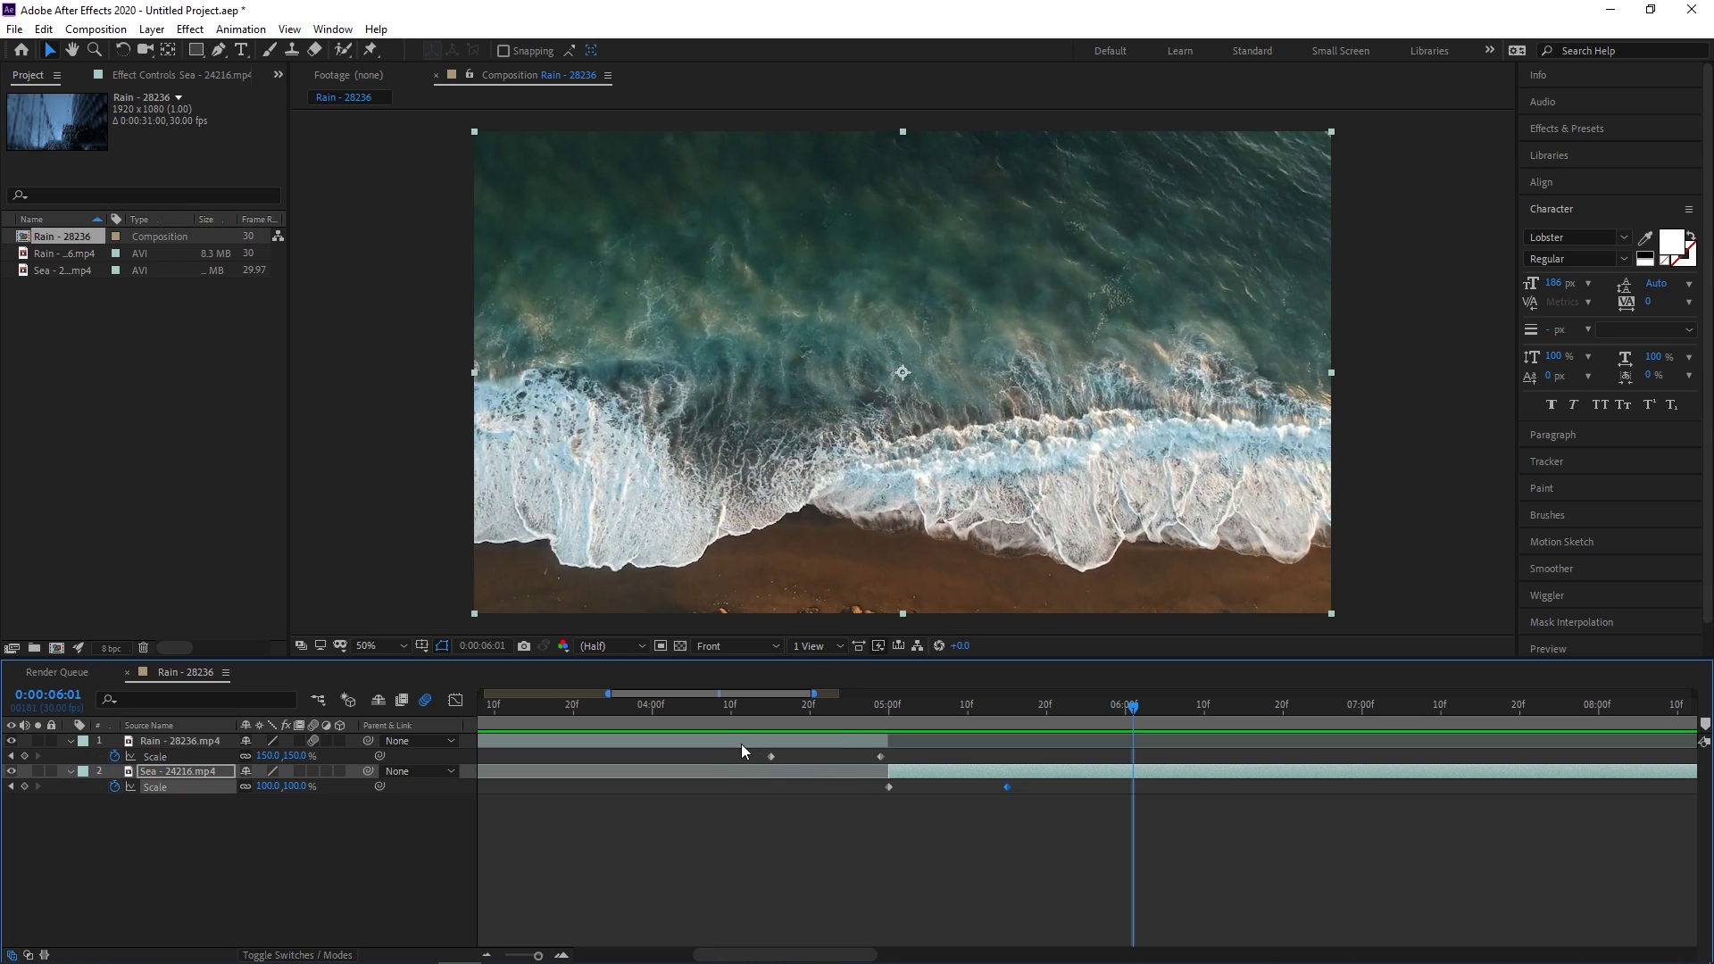
Apply an ease-in to all four selected Scale keyframes.
drag(742, 748, 1019, 796)
right_click(1007, 791)
mouse_move(1077, 776)
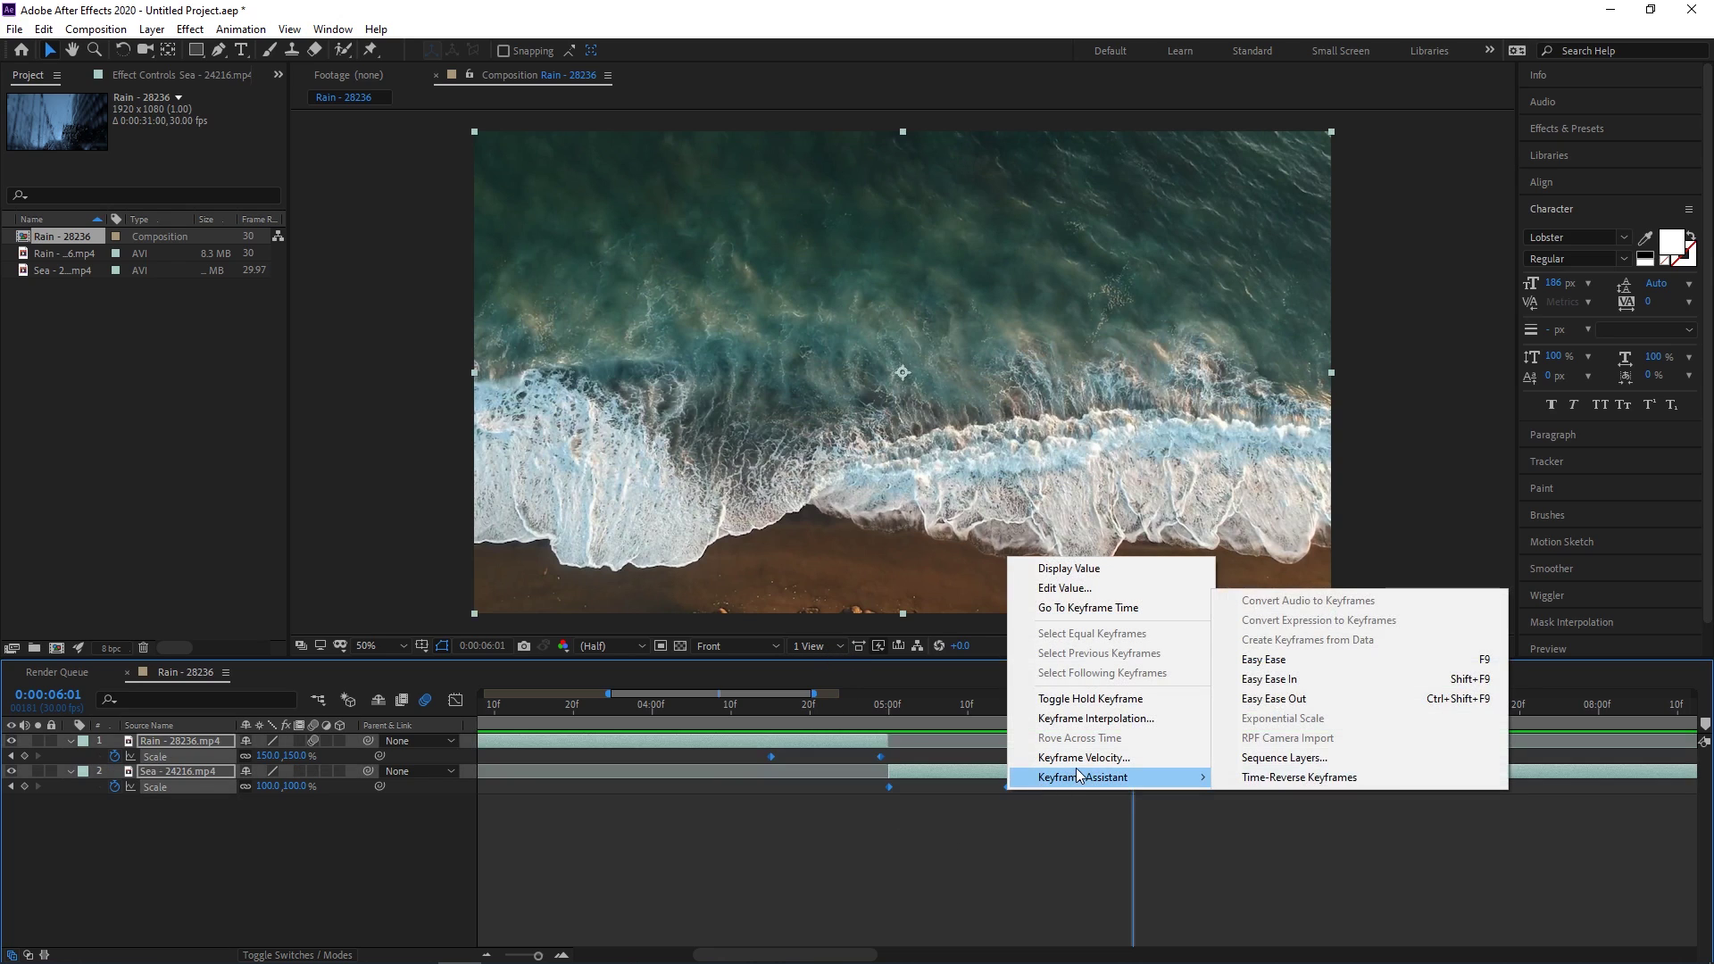
click(1269, 679)
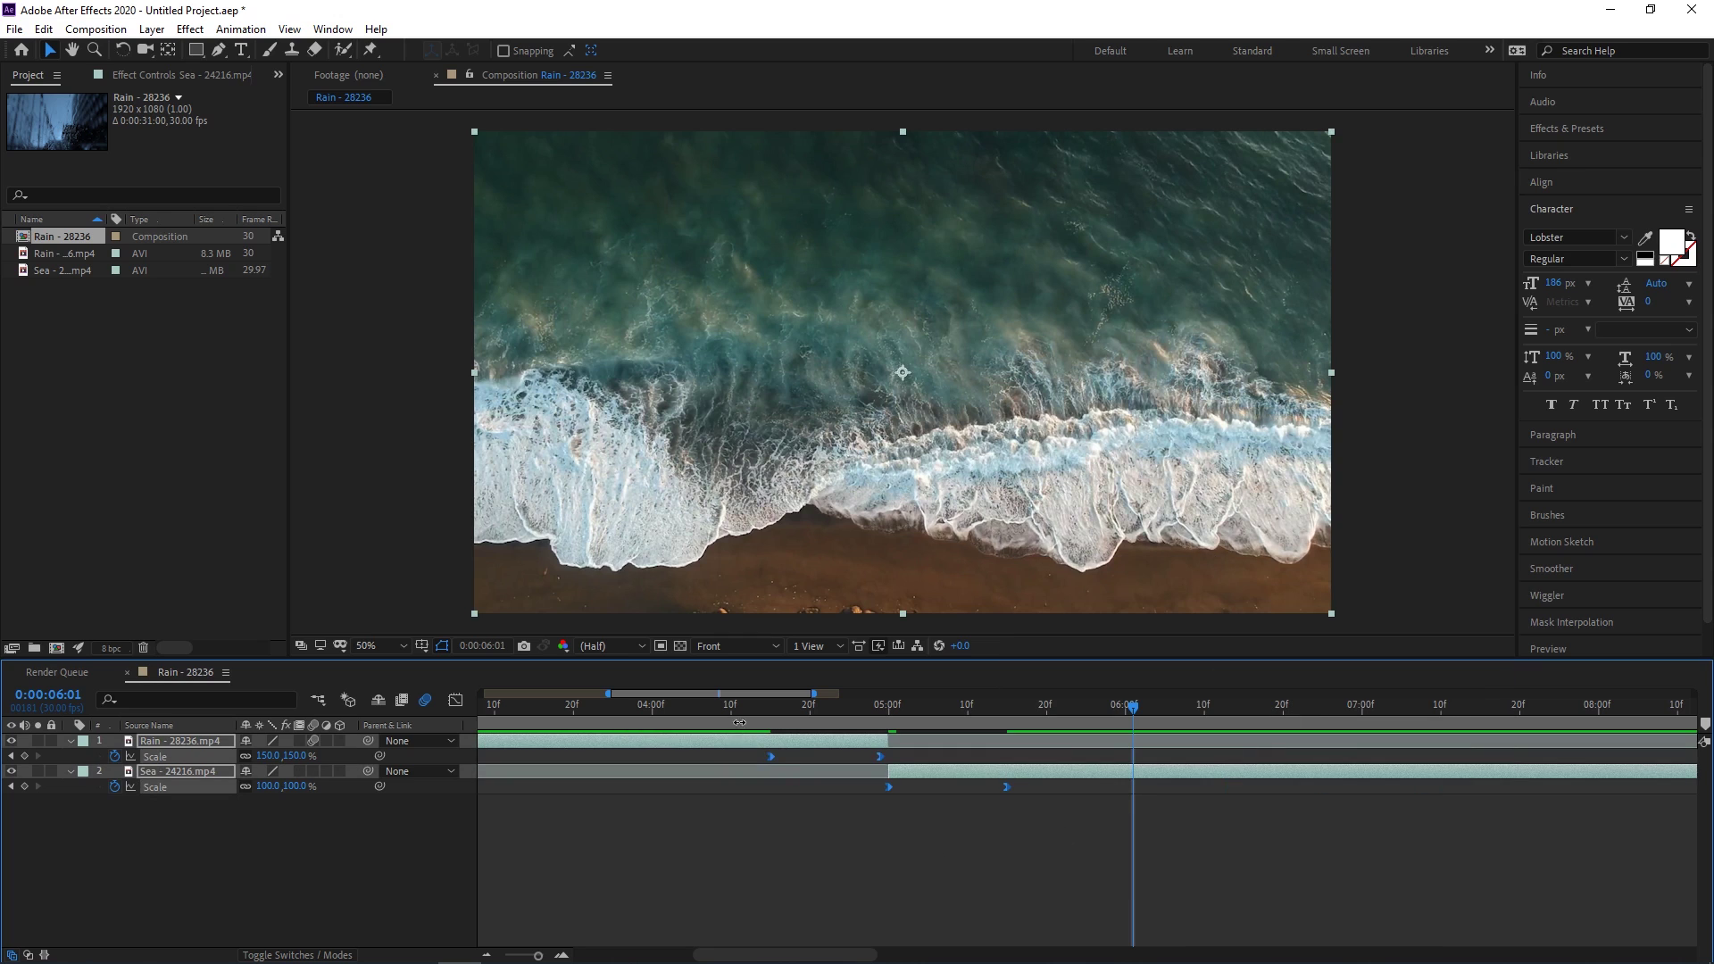
In the Graph Editor, reshape the rain clip's 100%-to-150% Scale curve into a steep ease-in.
click(871, 746)
key(shift+F3)
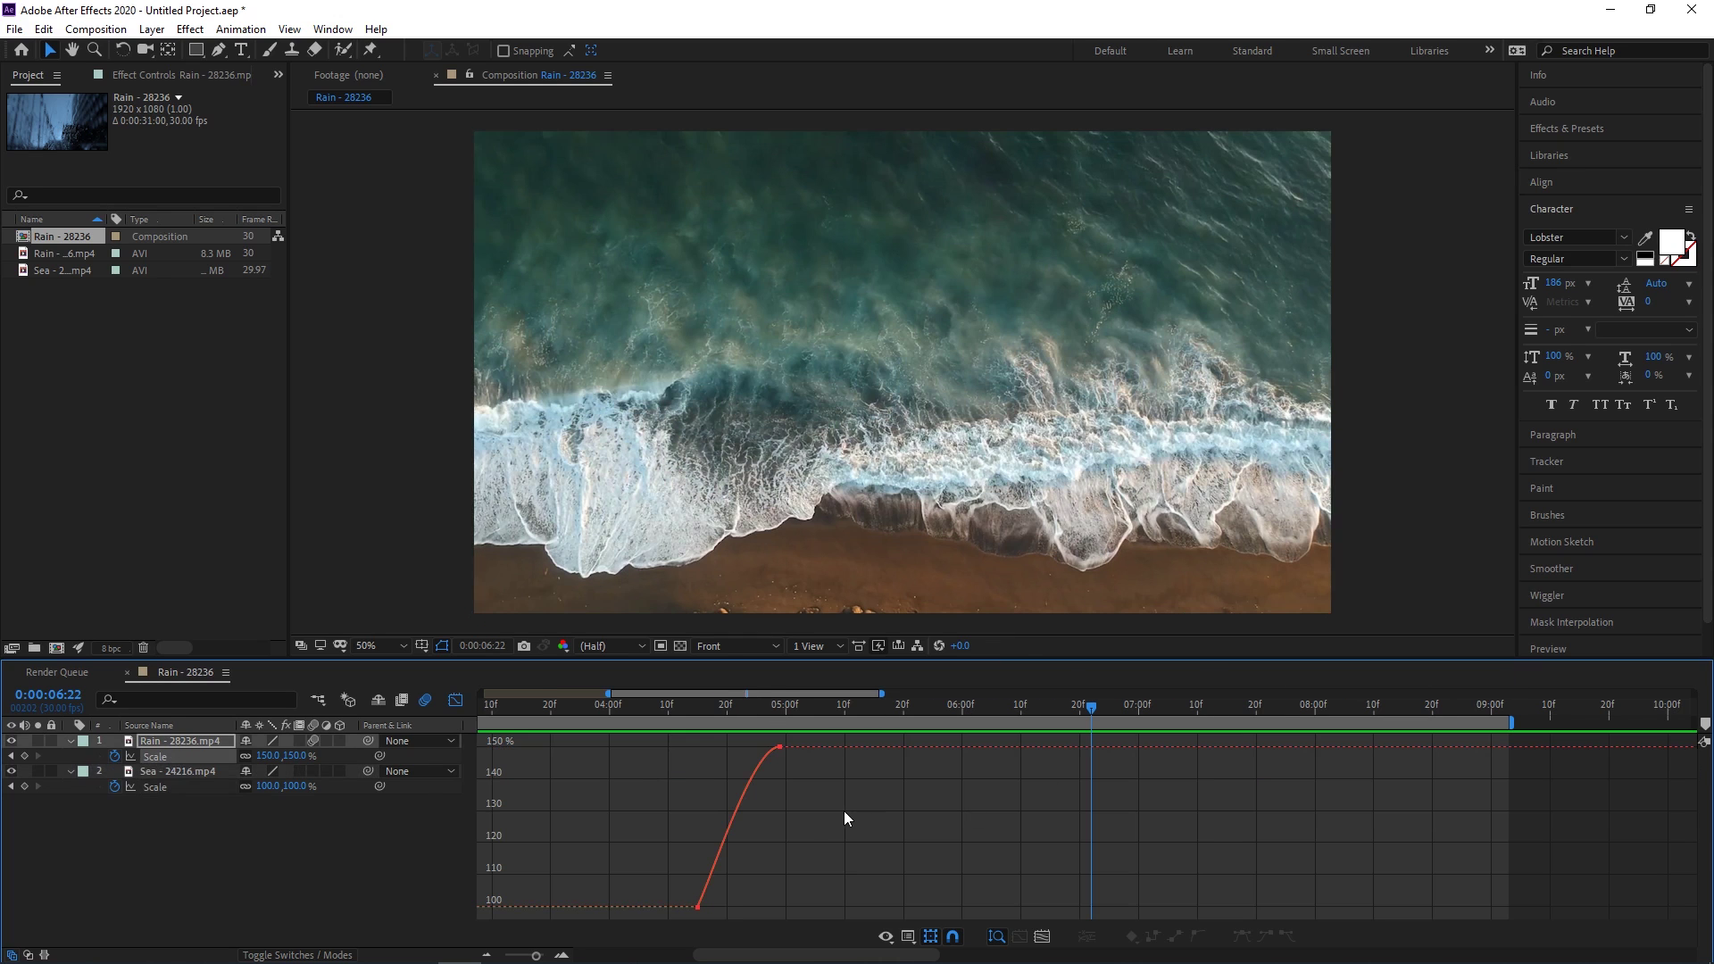
click(160, 755)
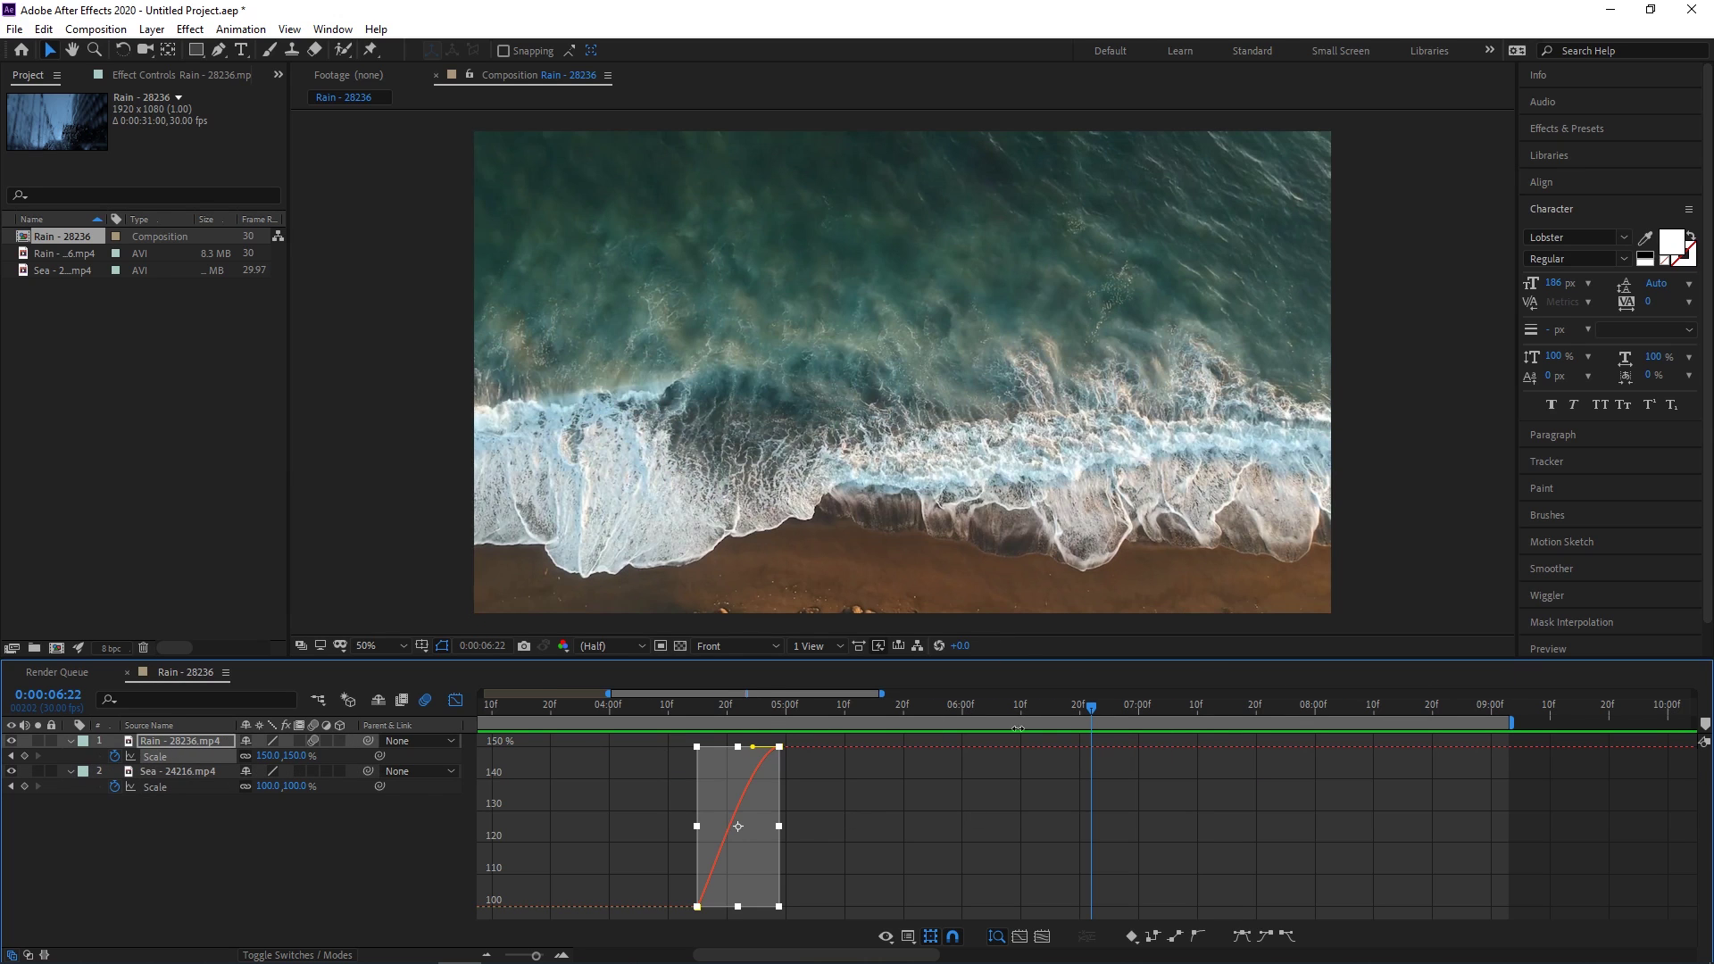
drag(1090, 710, 716, 712)
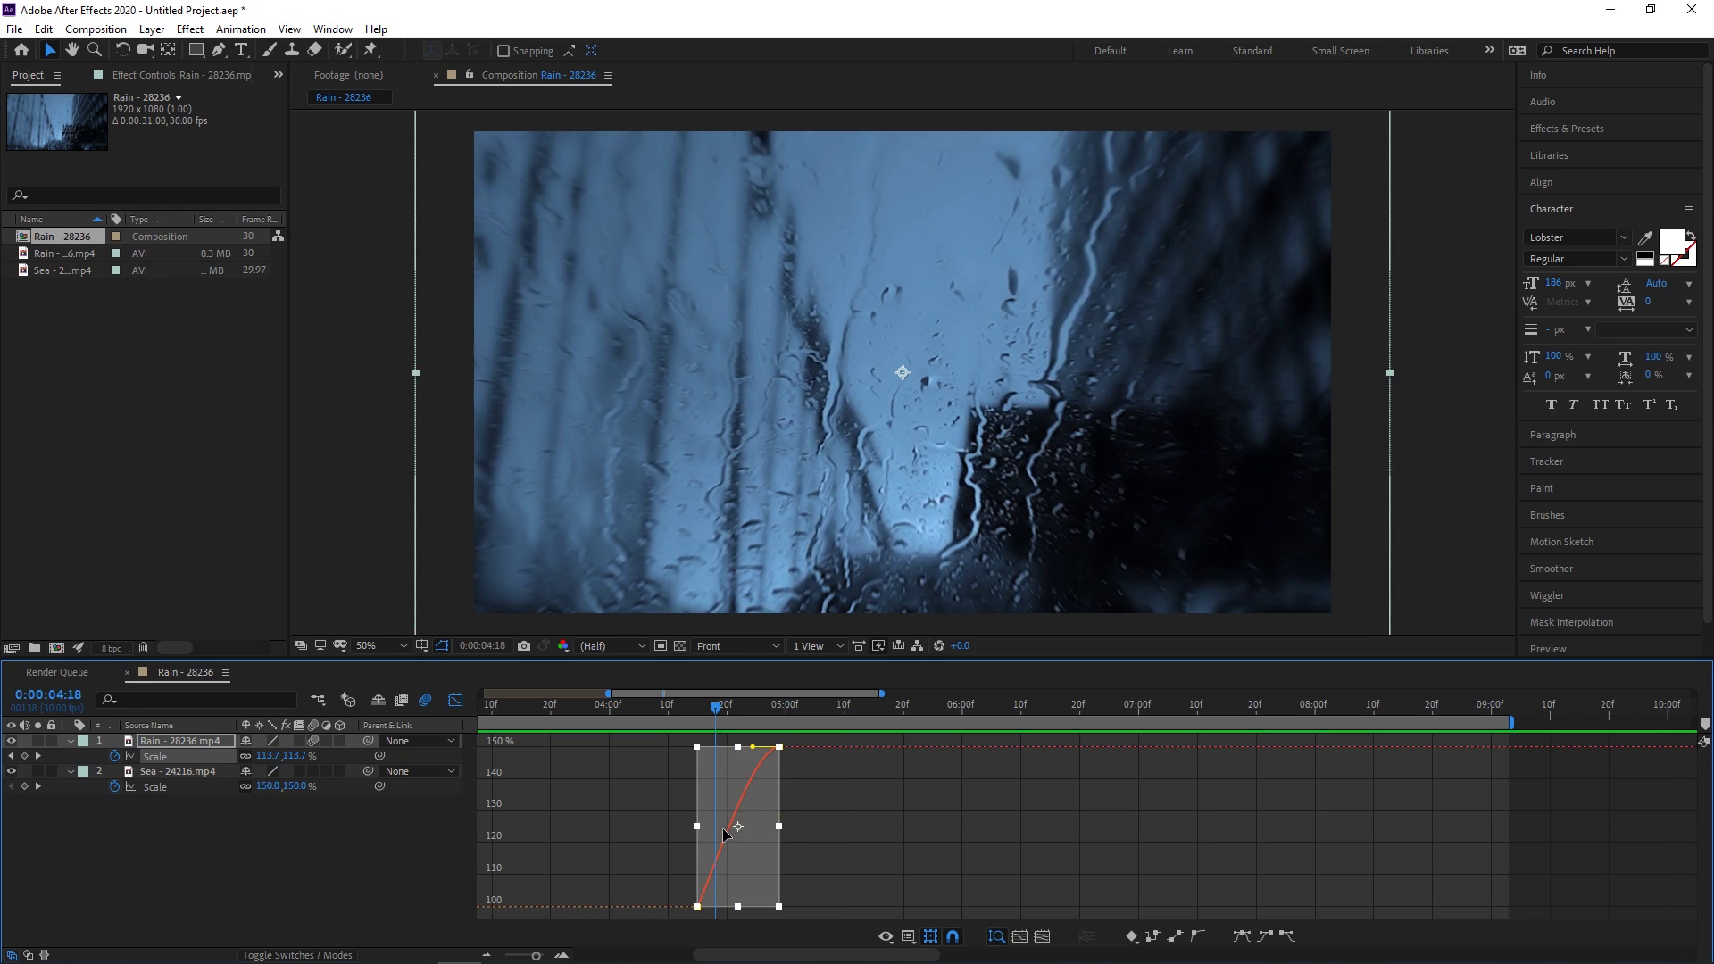
drag(725, 833, 826, 851)
Select all Scale curve keyframes and preview the rain-to-sea transition from 4:08.
key(ctrl+a)
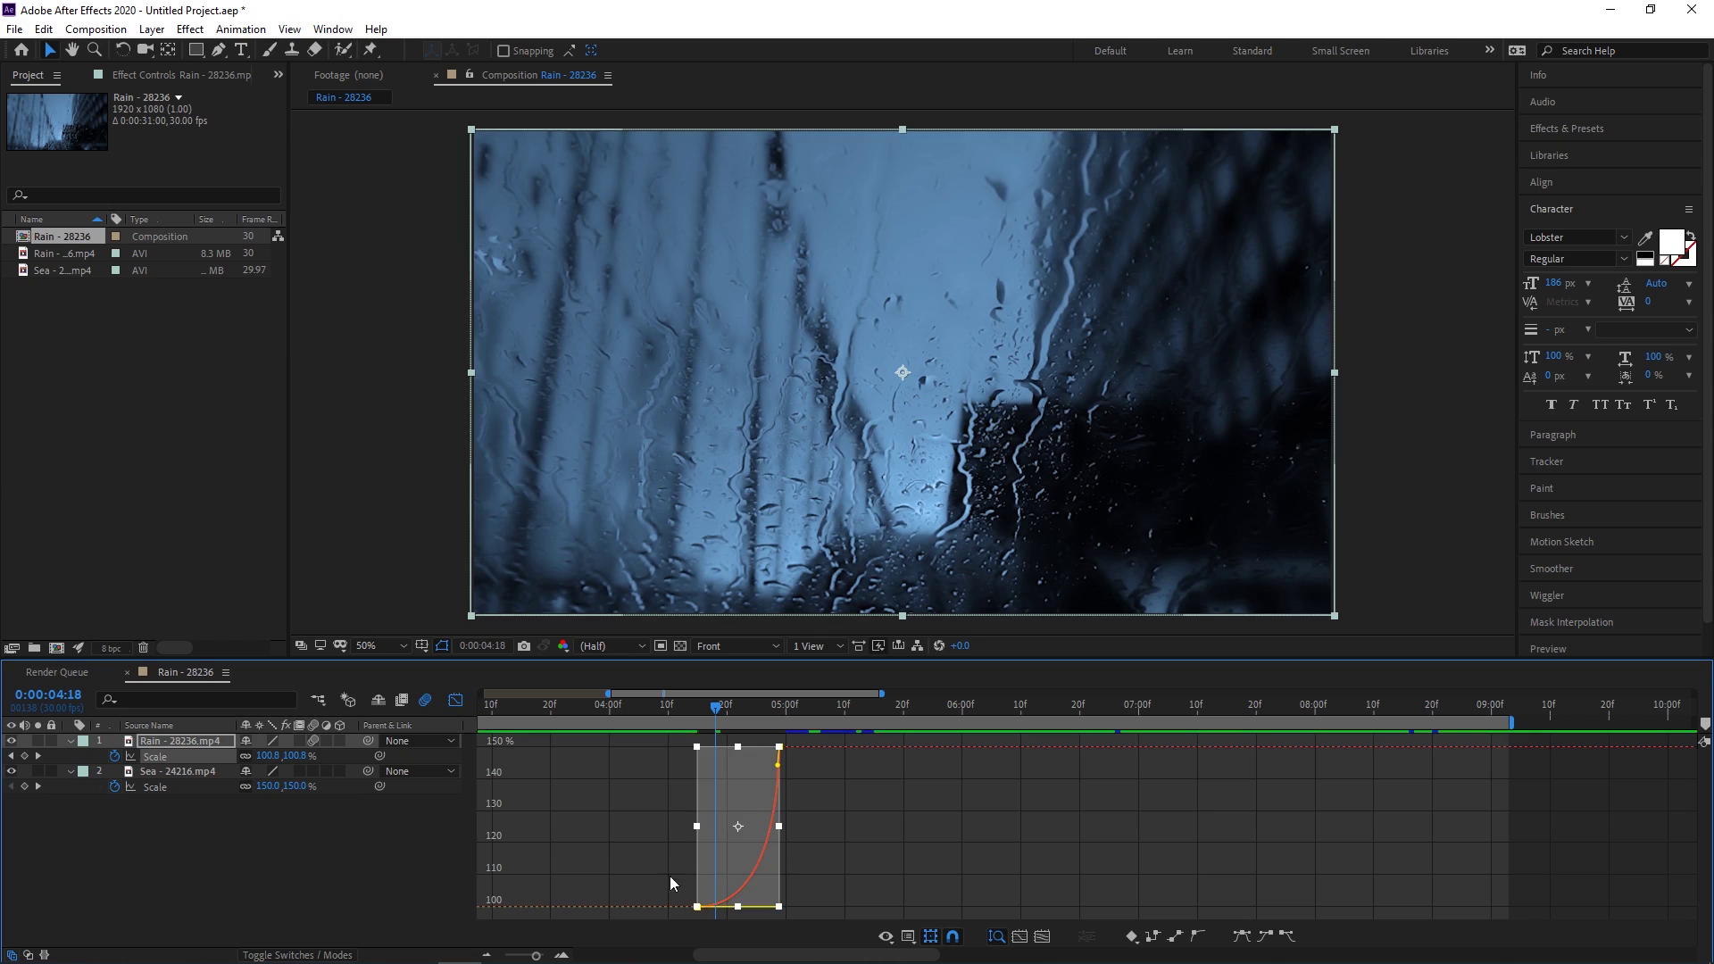
drag(730, 709, 657, 709)
key(space)
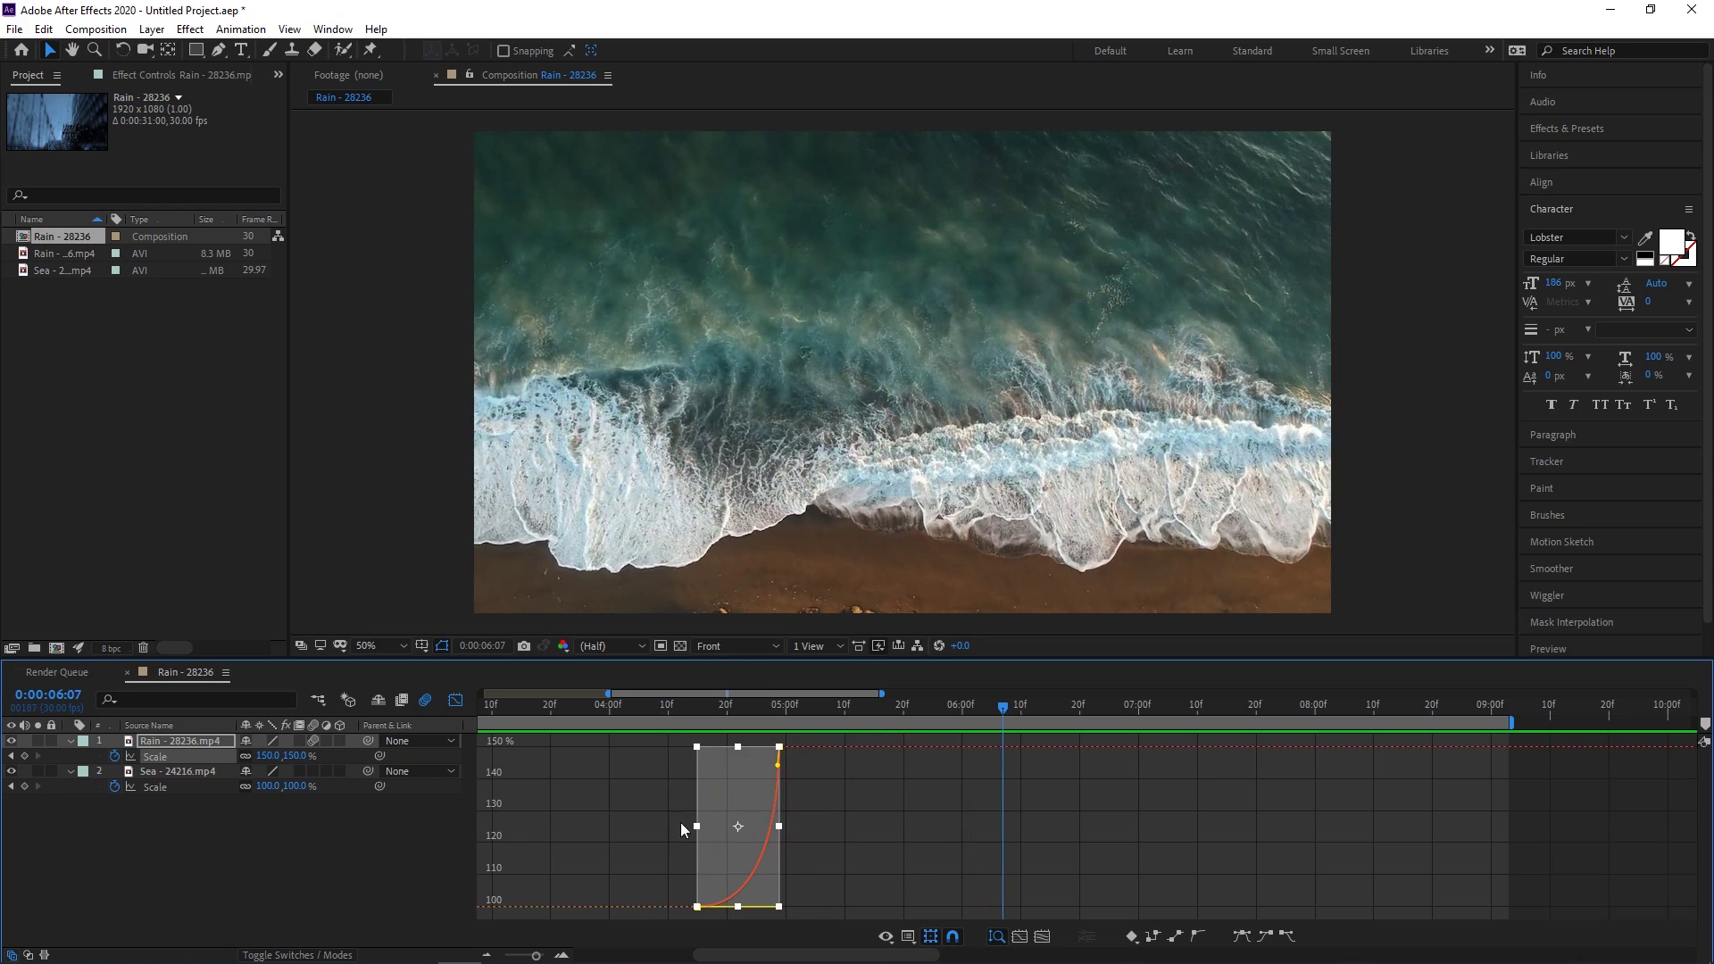
Ease both sea Scale keyframes and play the transition from 0:00:03:26.
click(157, 790)
click(842, 852)
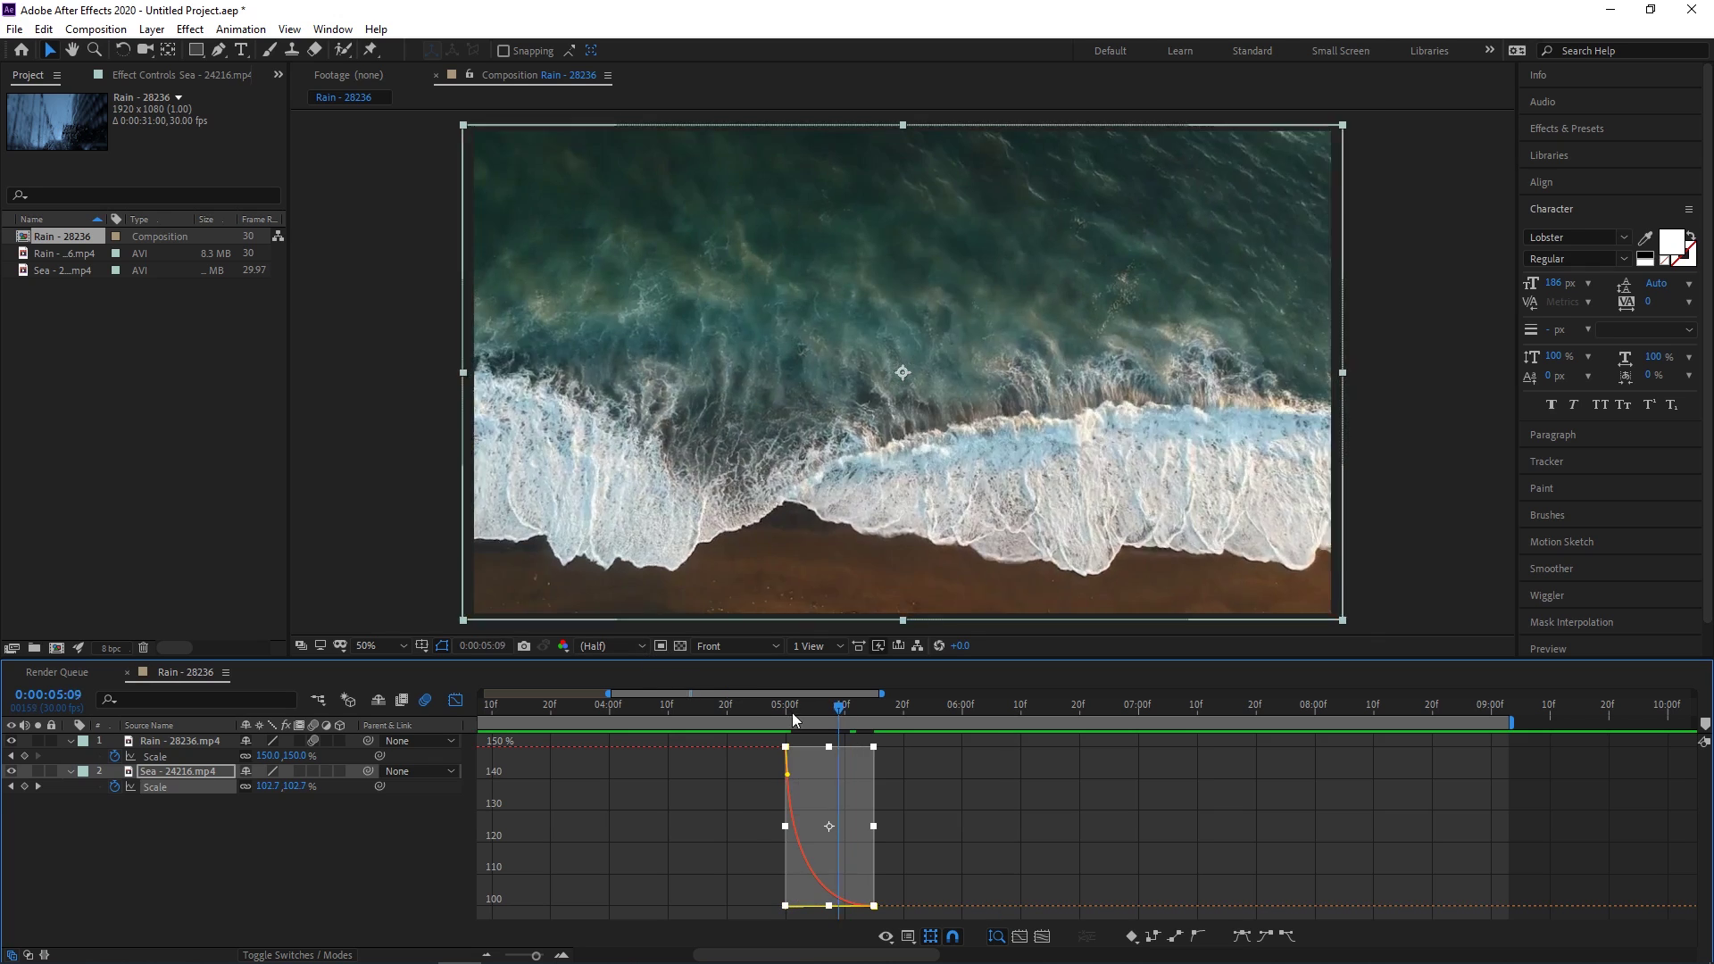
click(586, 705)
key(space)
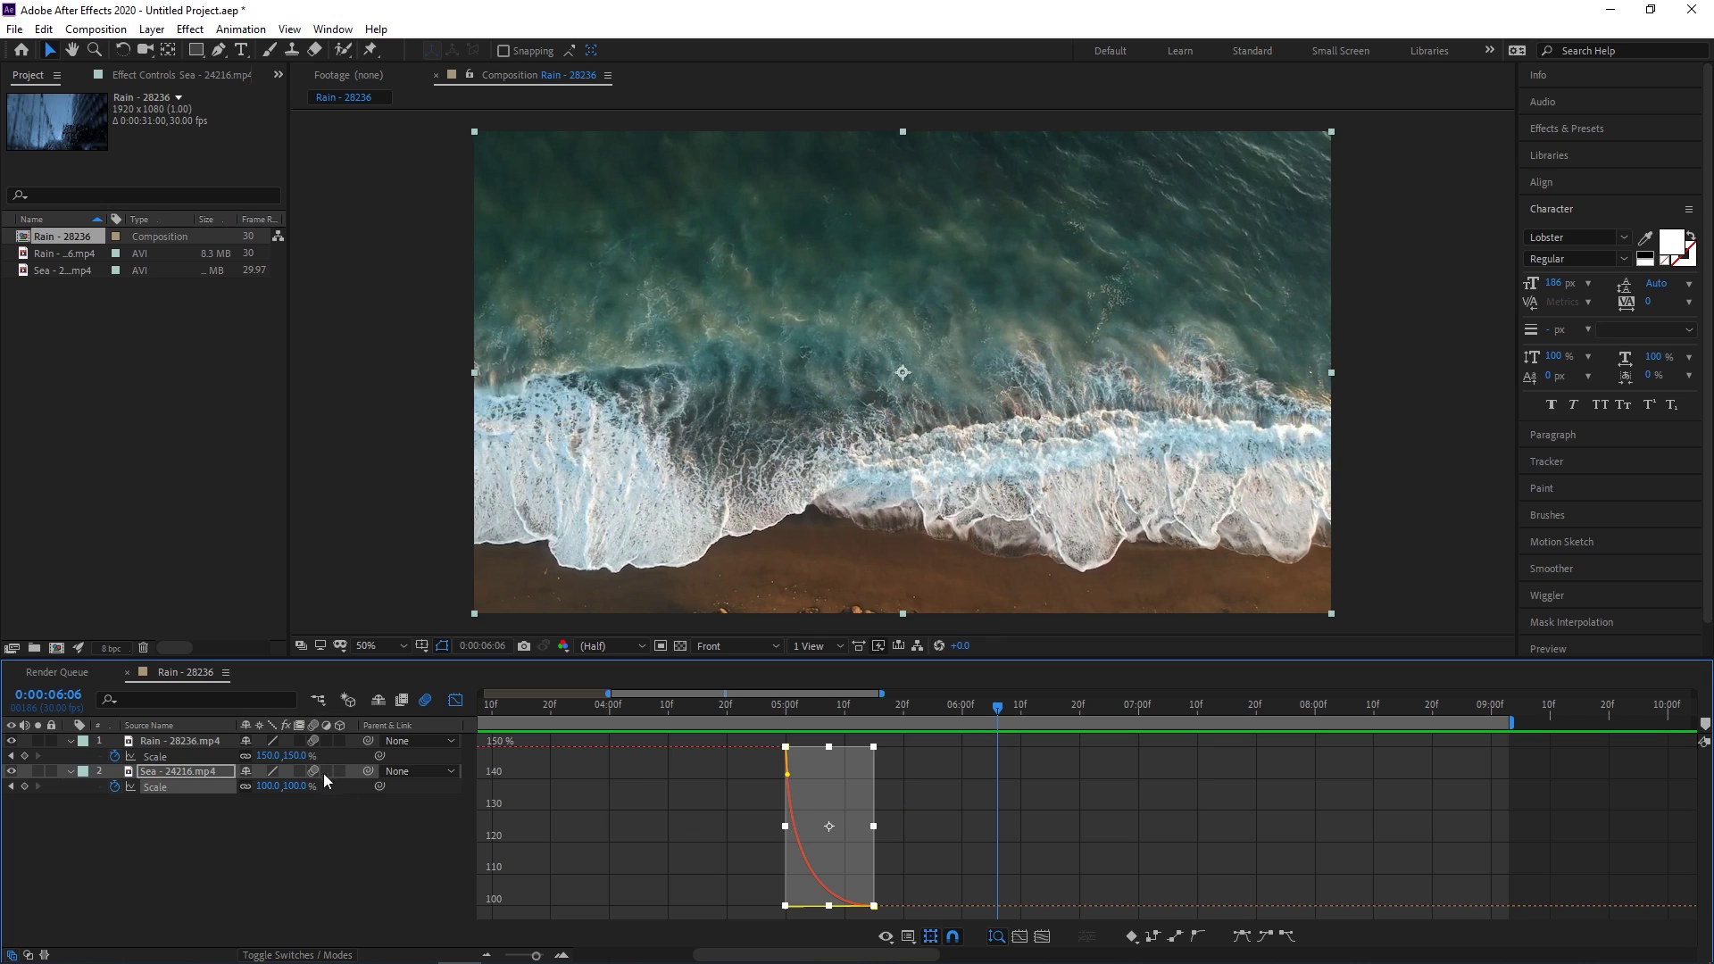
Preview the rain-to-sea transition again from 0:00:03:28.
drag(870, 709, 597, 706)
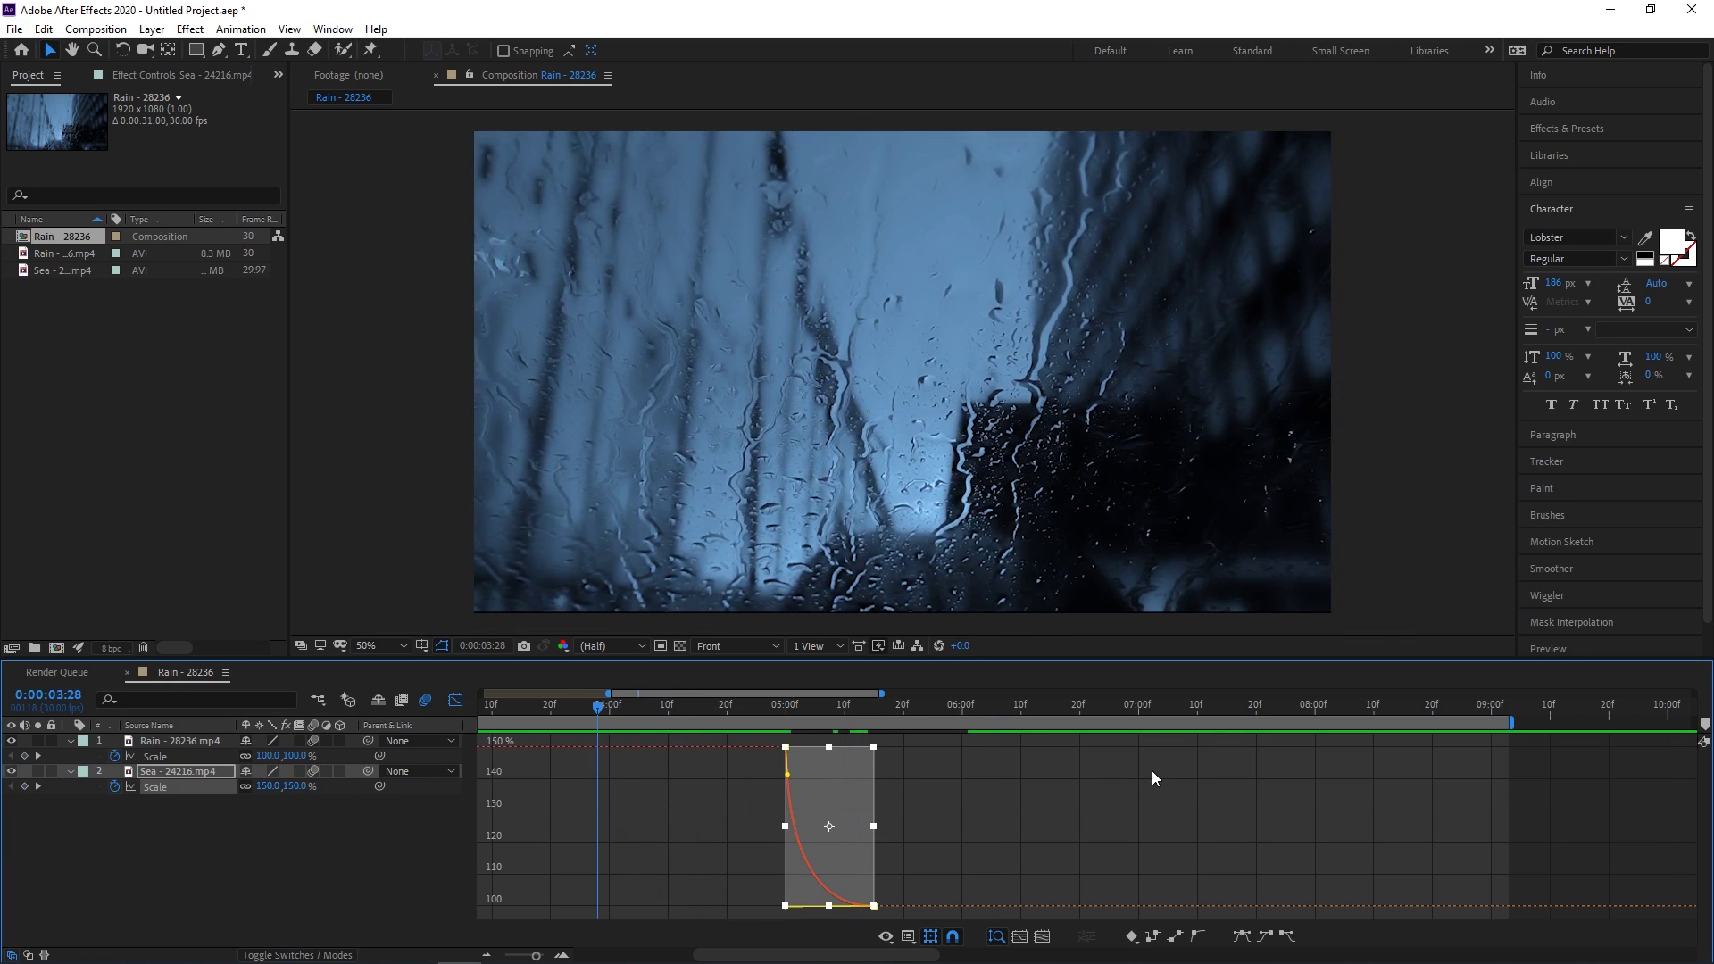
key(space)
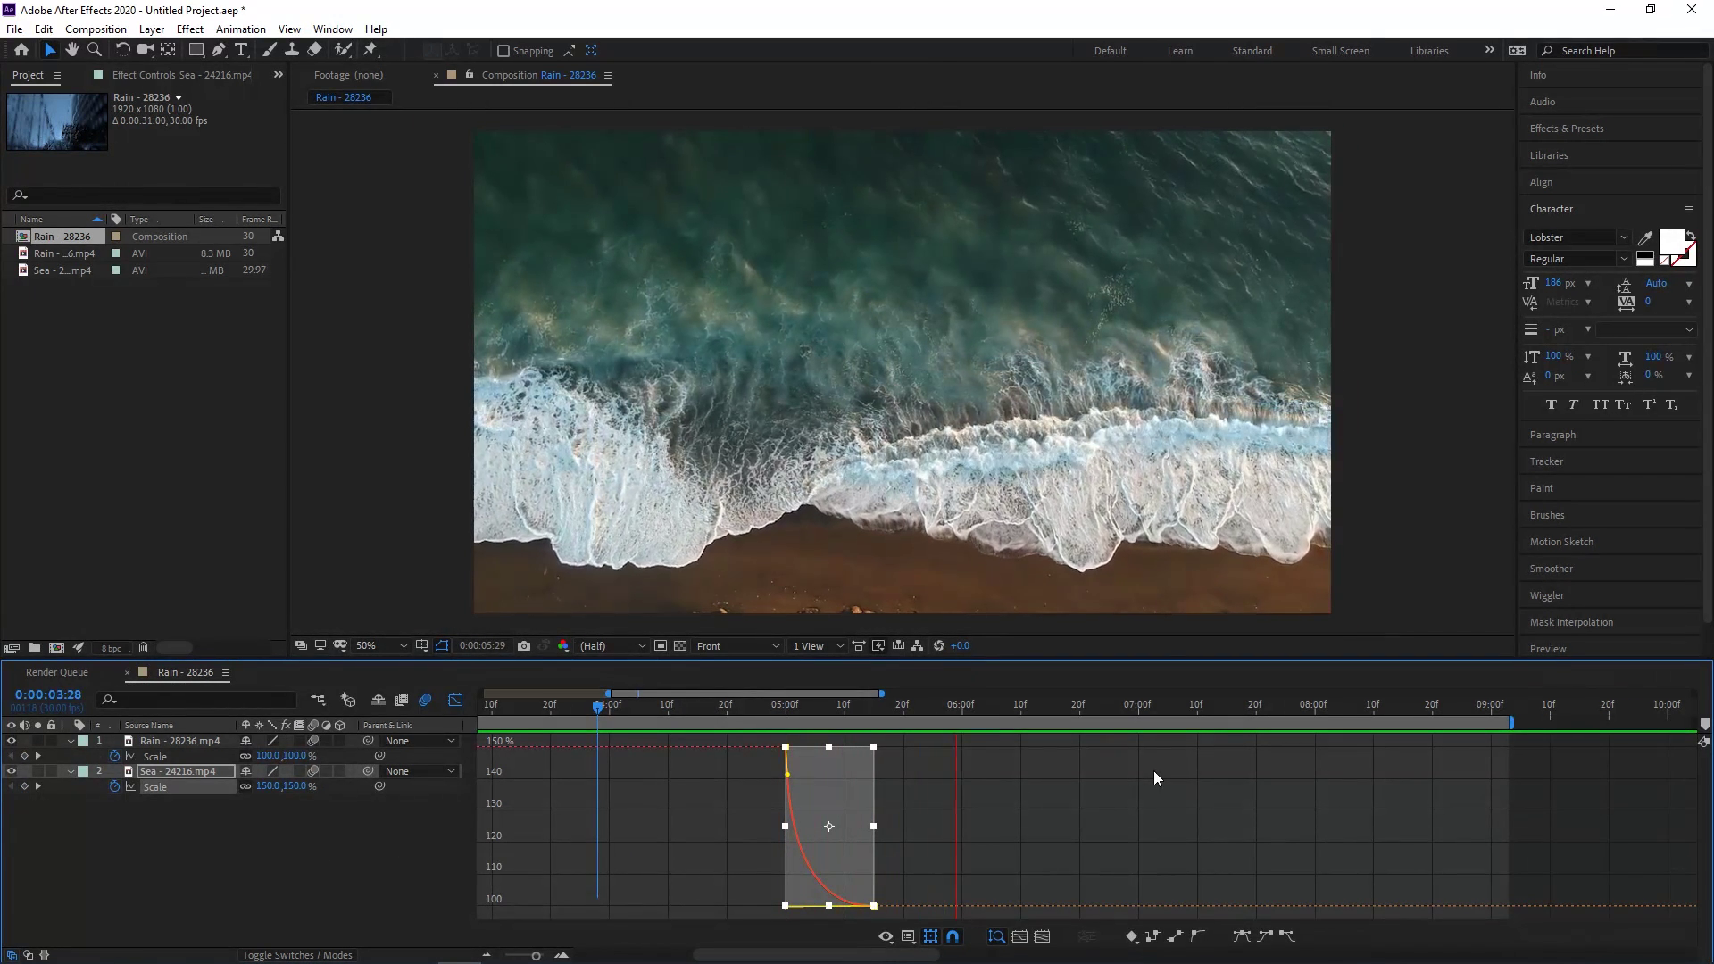
key(space)
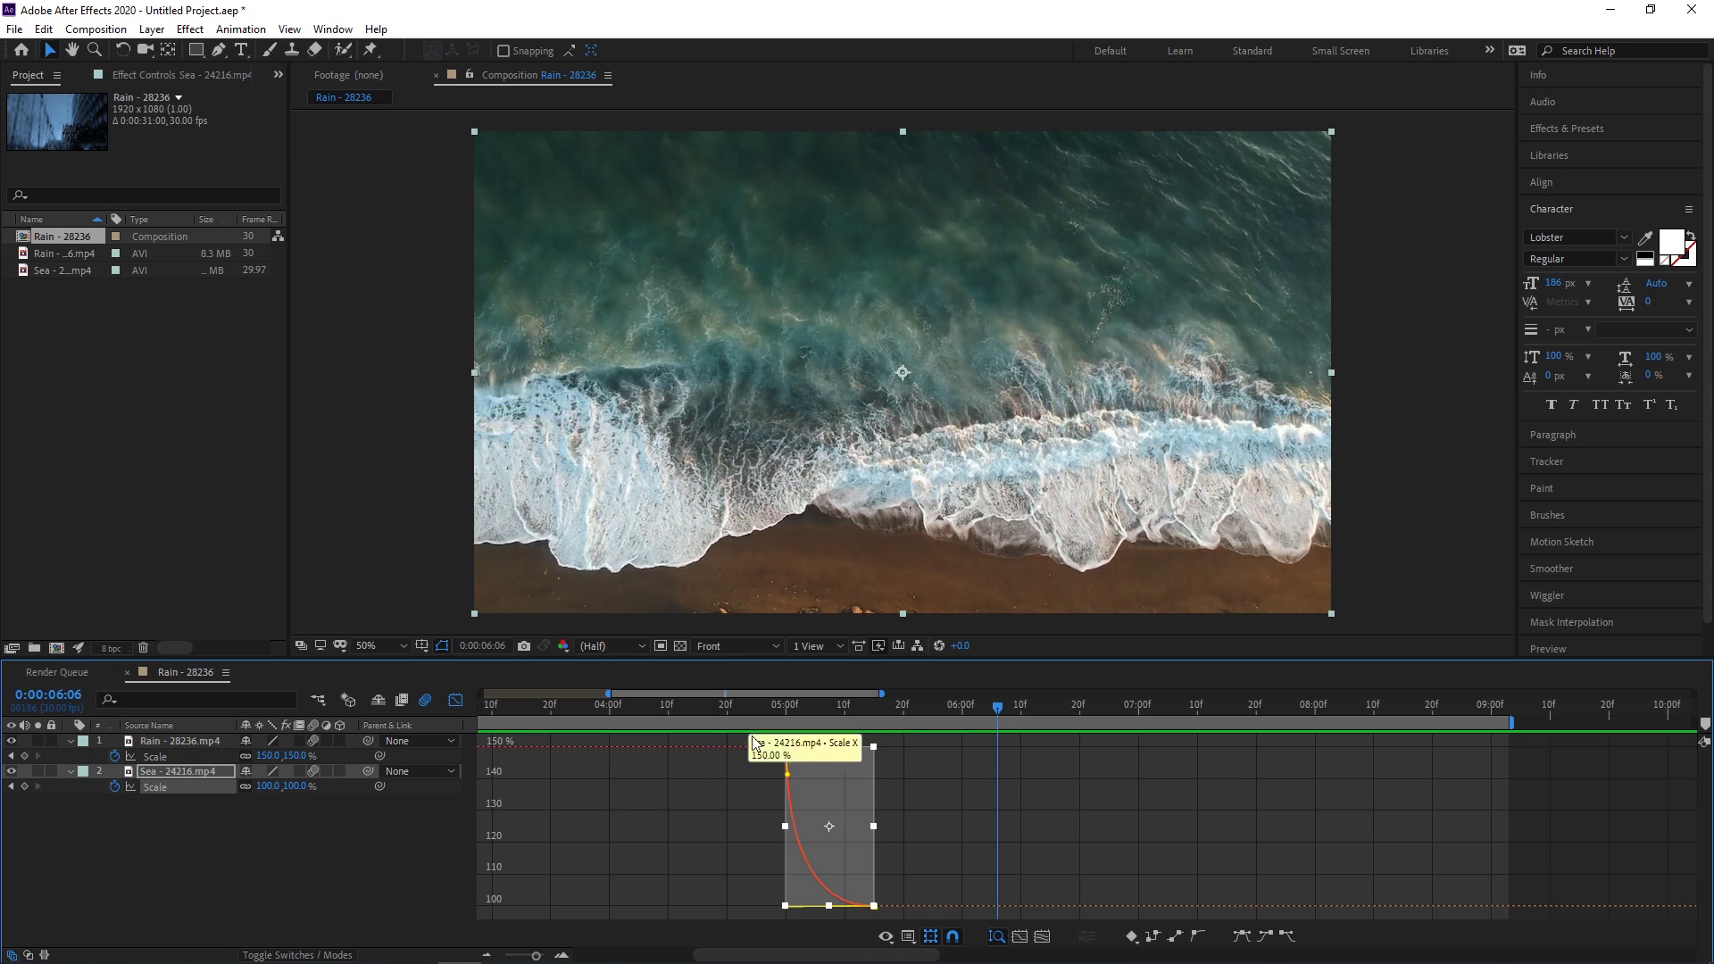
Return to the layer bar view and preview the transition from 0:00:04:01.
click(461, 703)
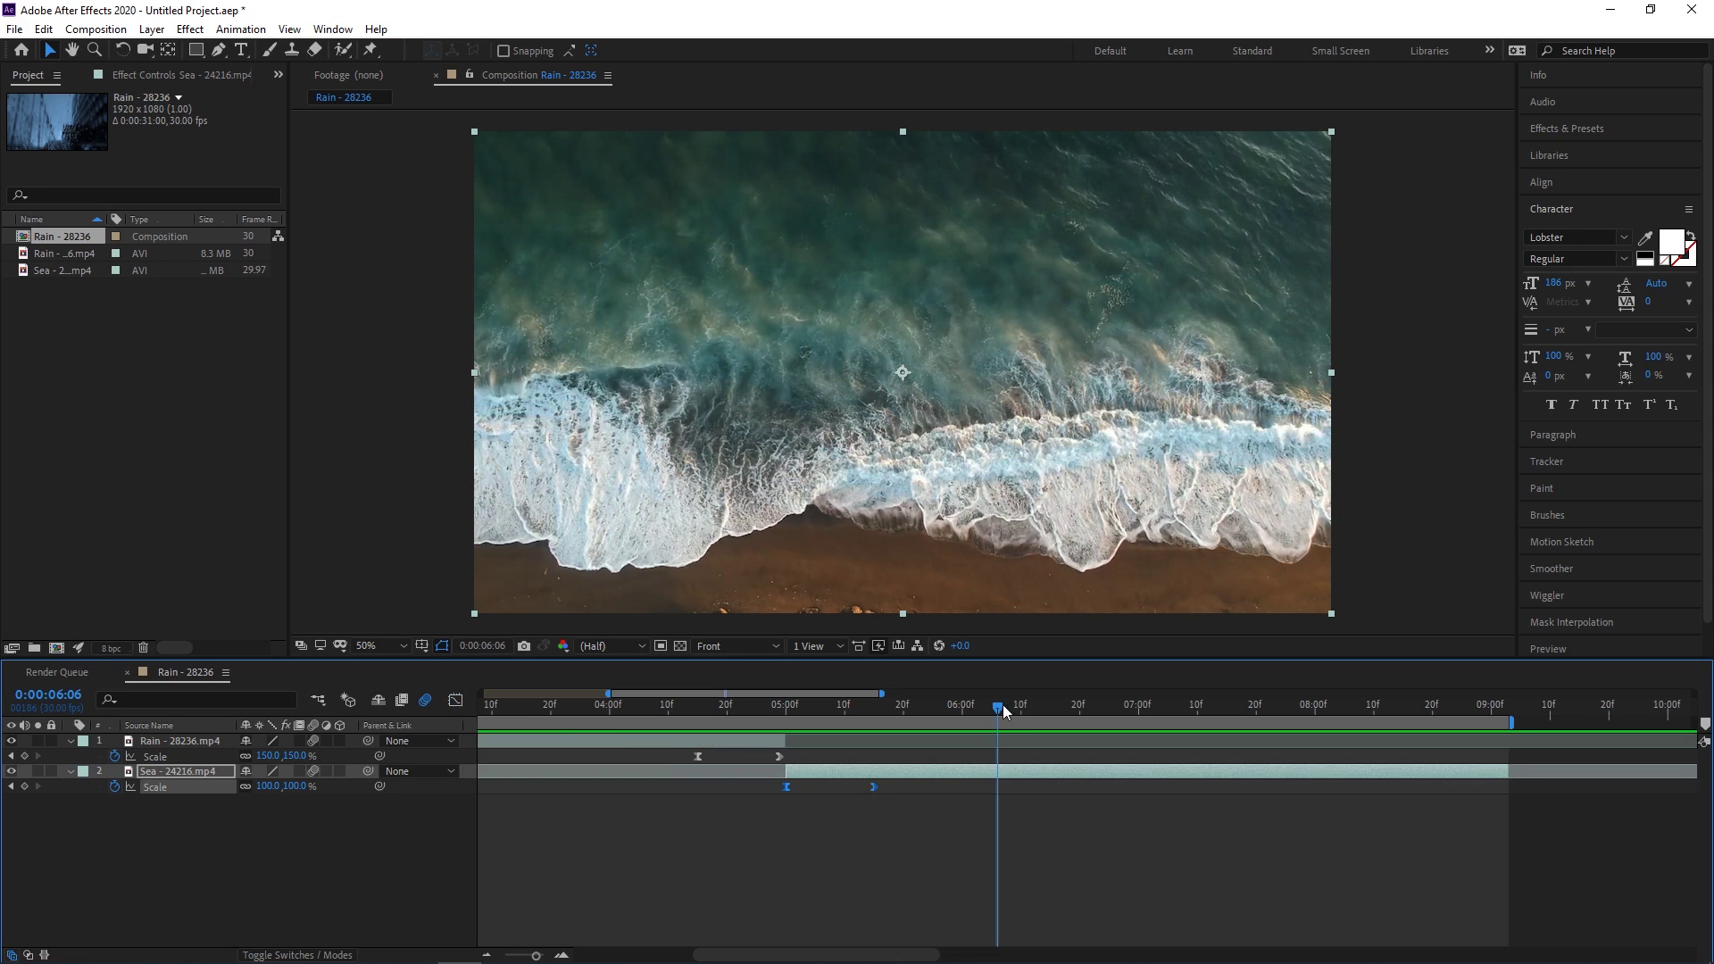
drag(1004, 705, 615, 712)
key(space)
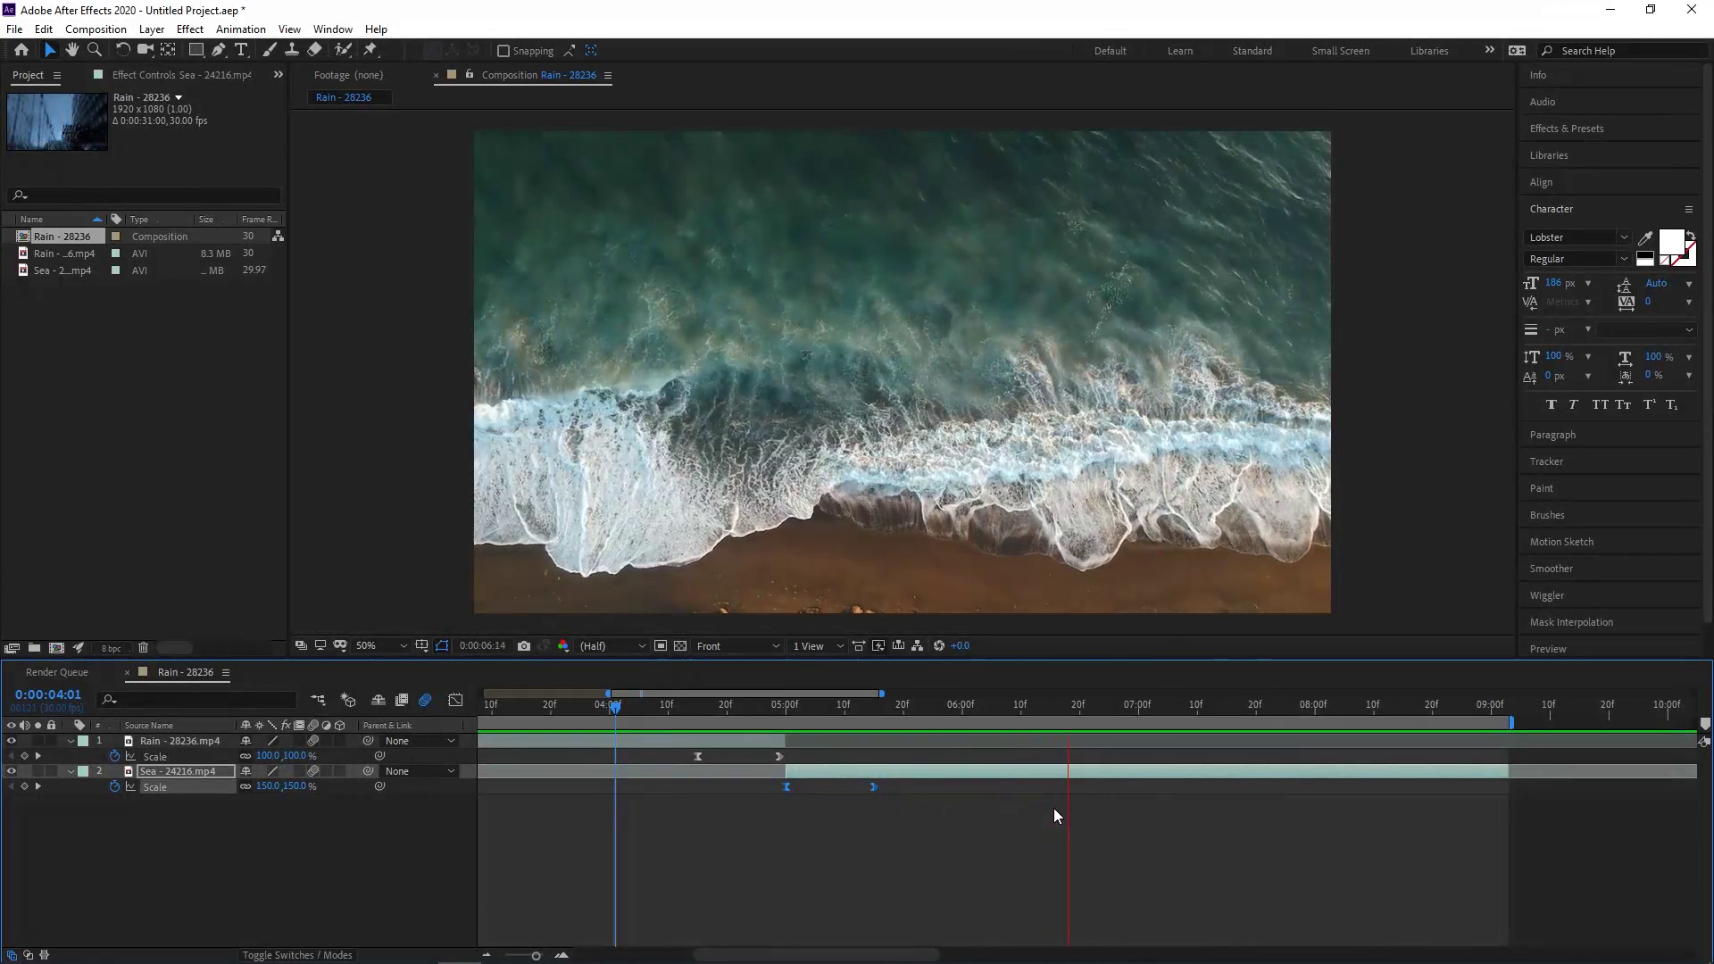
key(space)
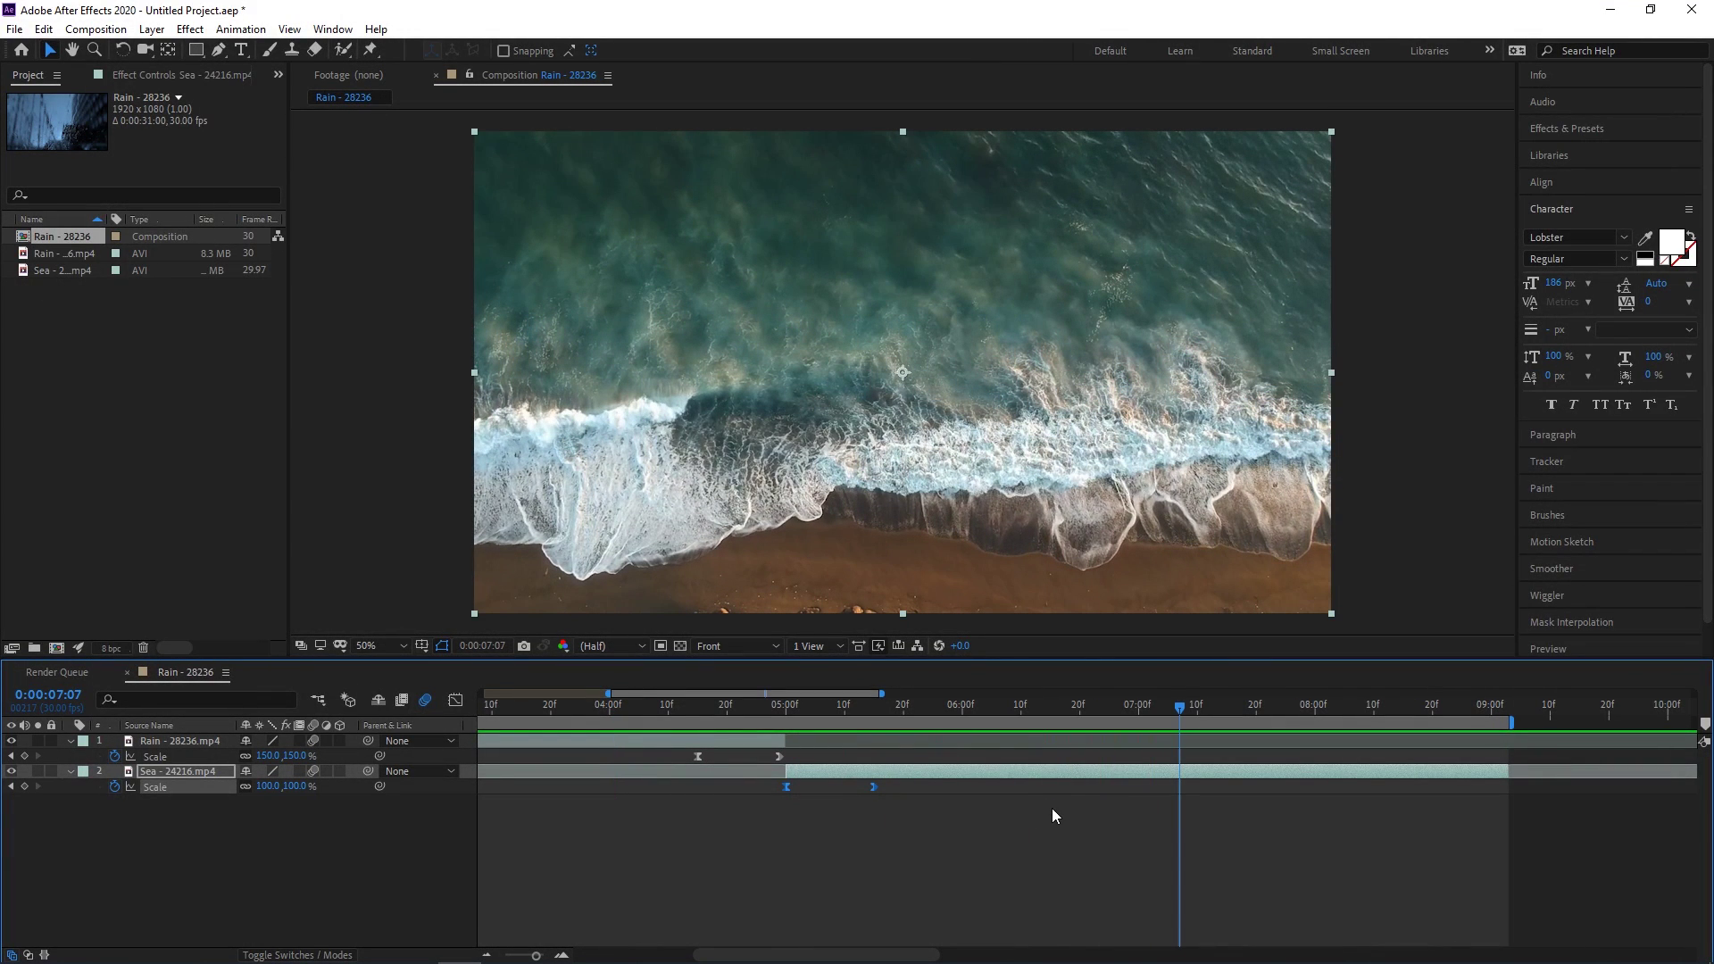
Preview again from 0:00:03:18, then undo to clear both clips' Scale keyframes.
click(539, 705)
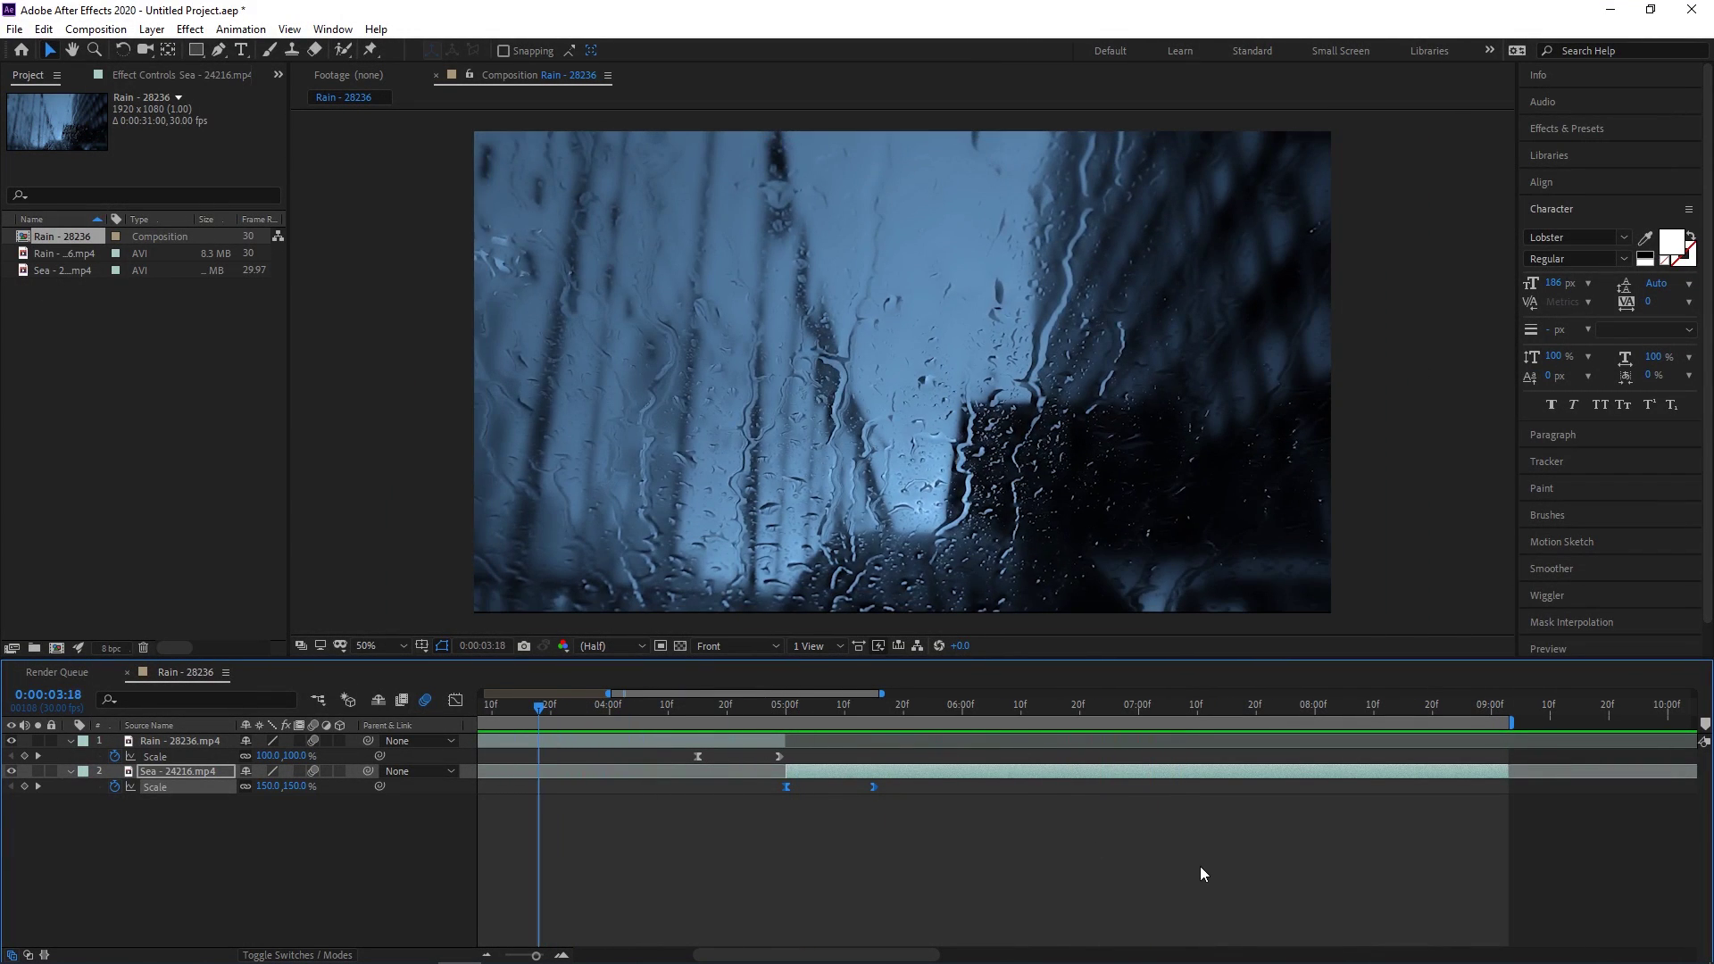
key(space)
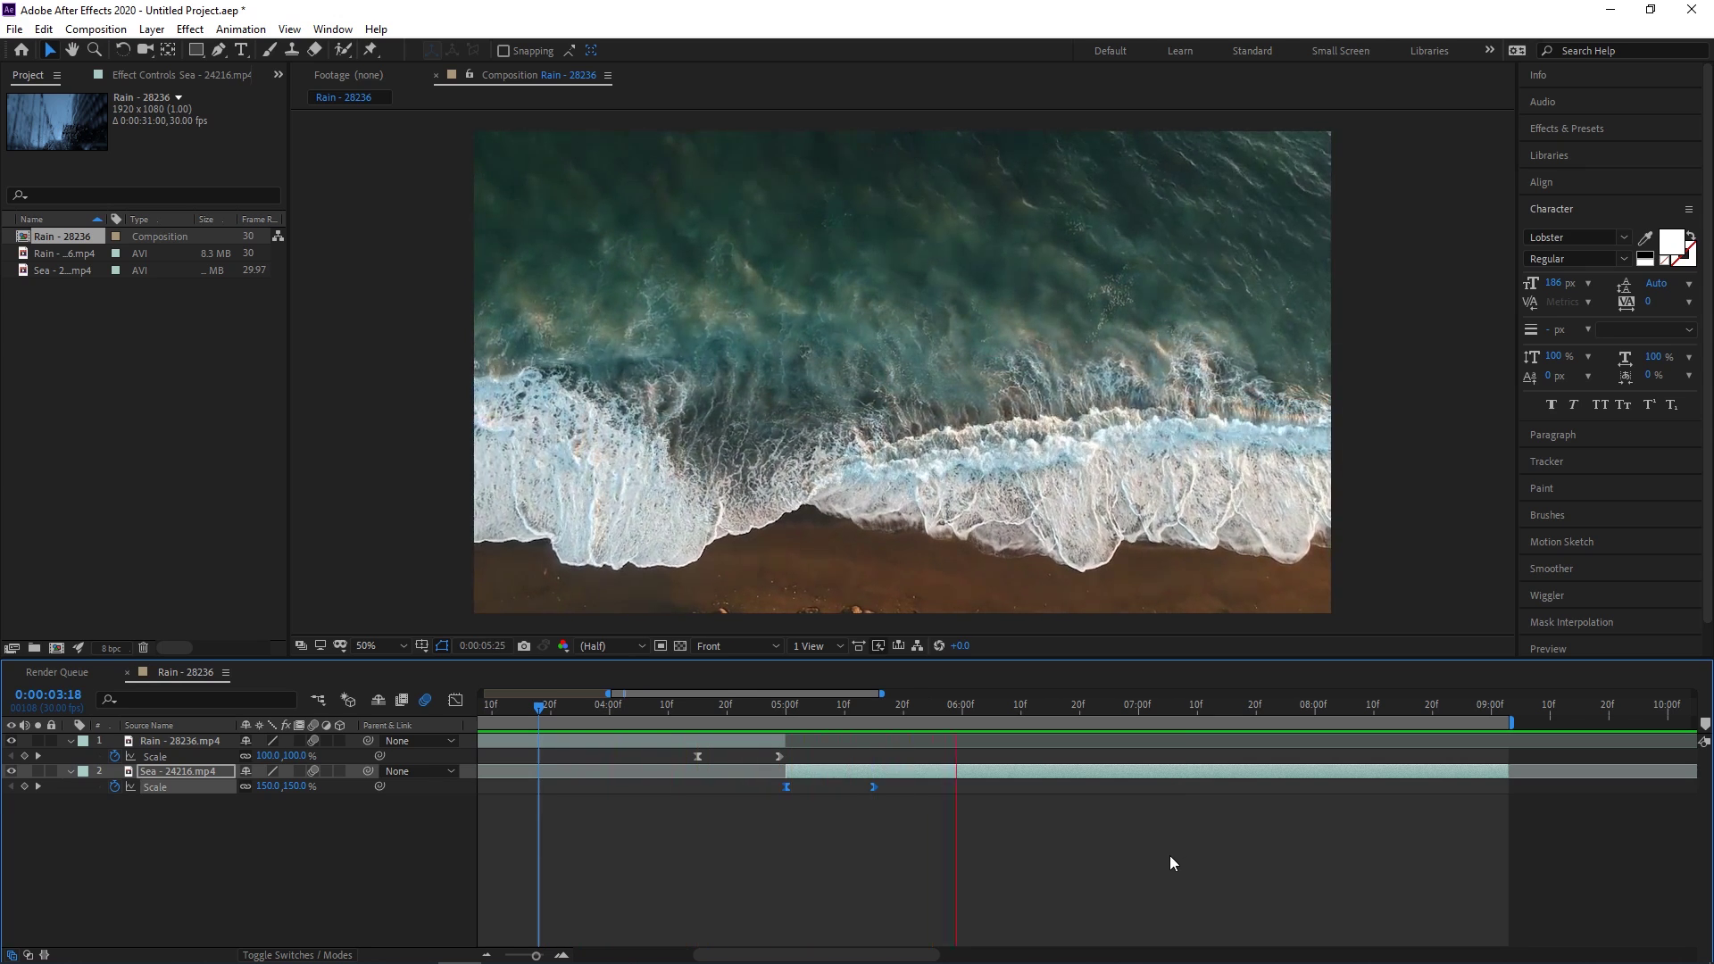
key(space)
key(ctrl+z)
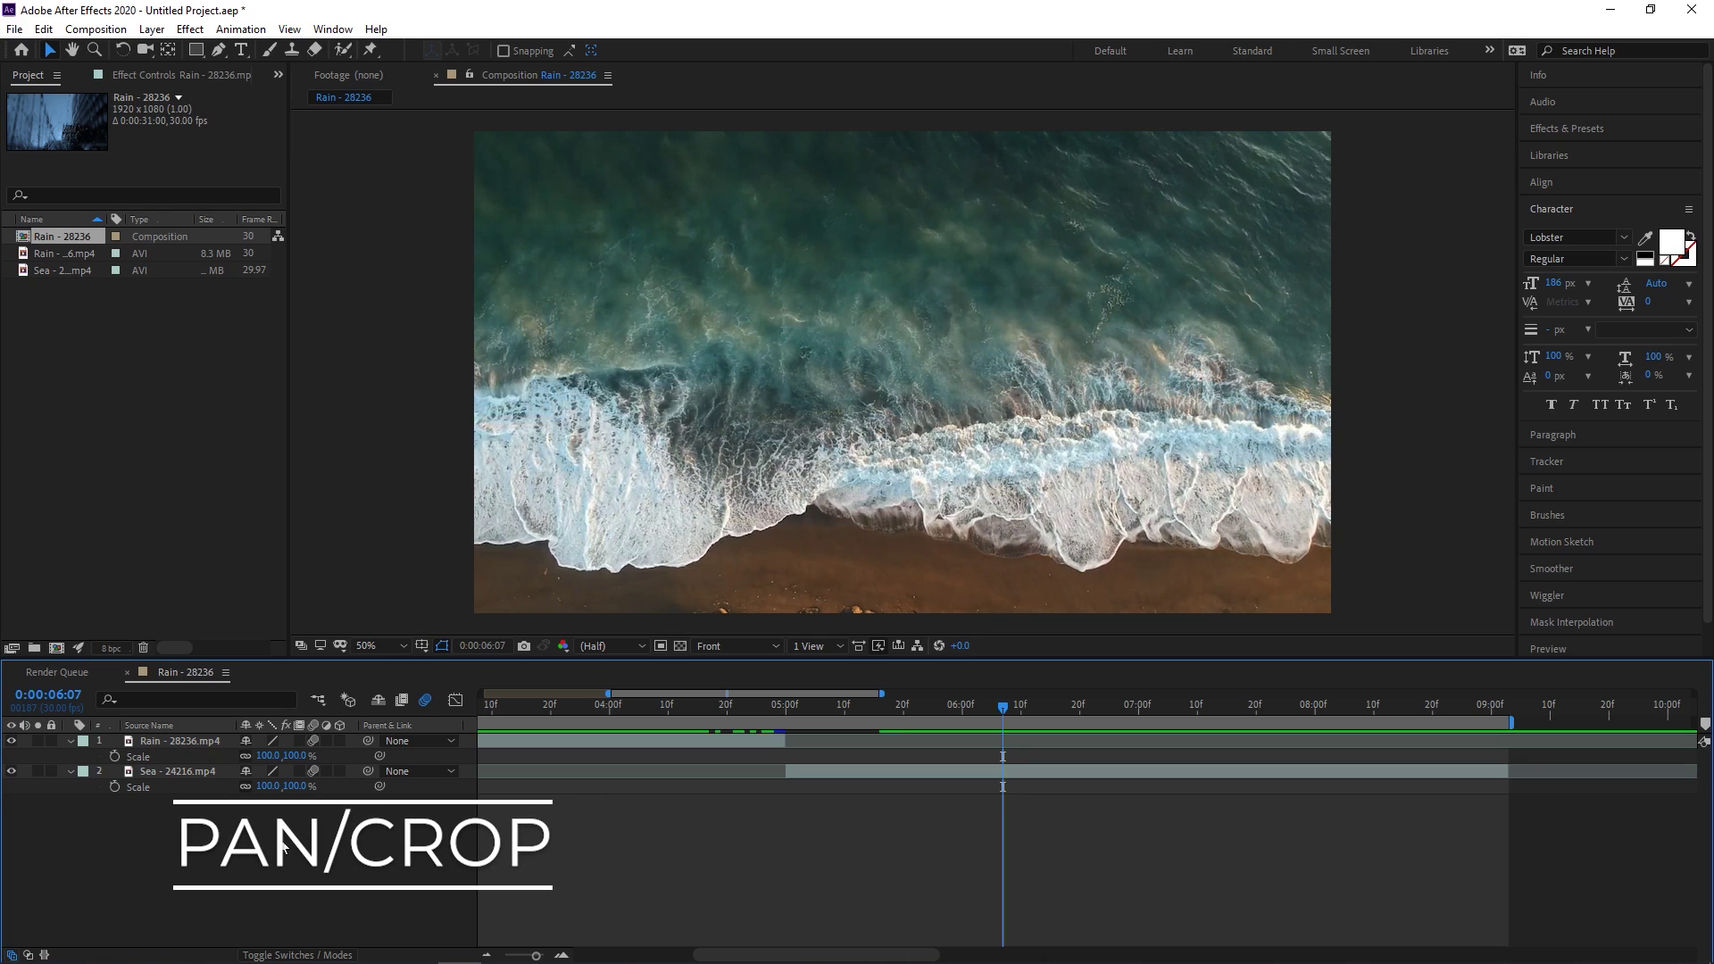
Apply the Motion Tile effect from the 'motion' search results to the rain clip.
click(1571, 131)
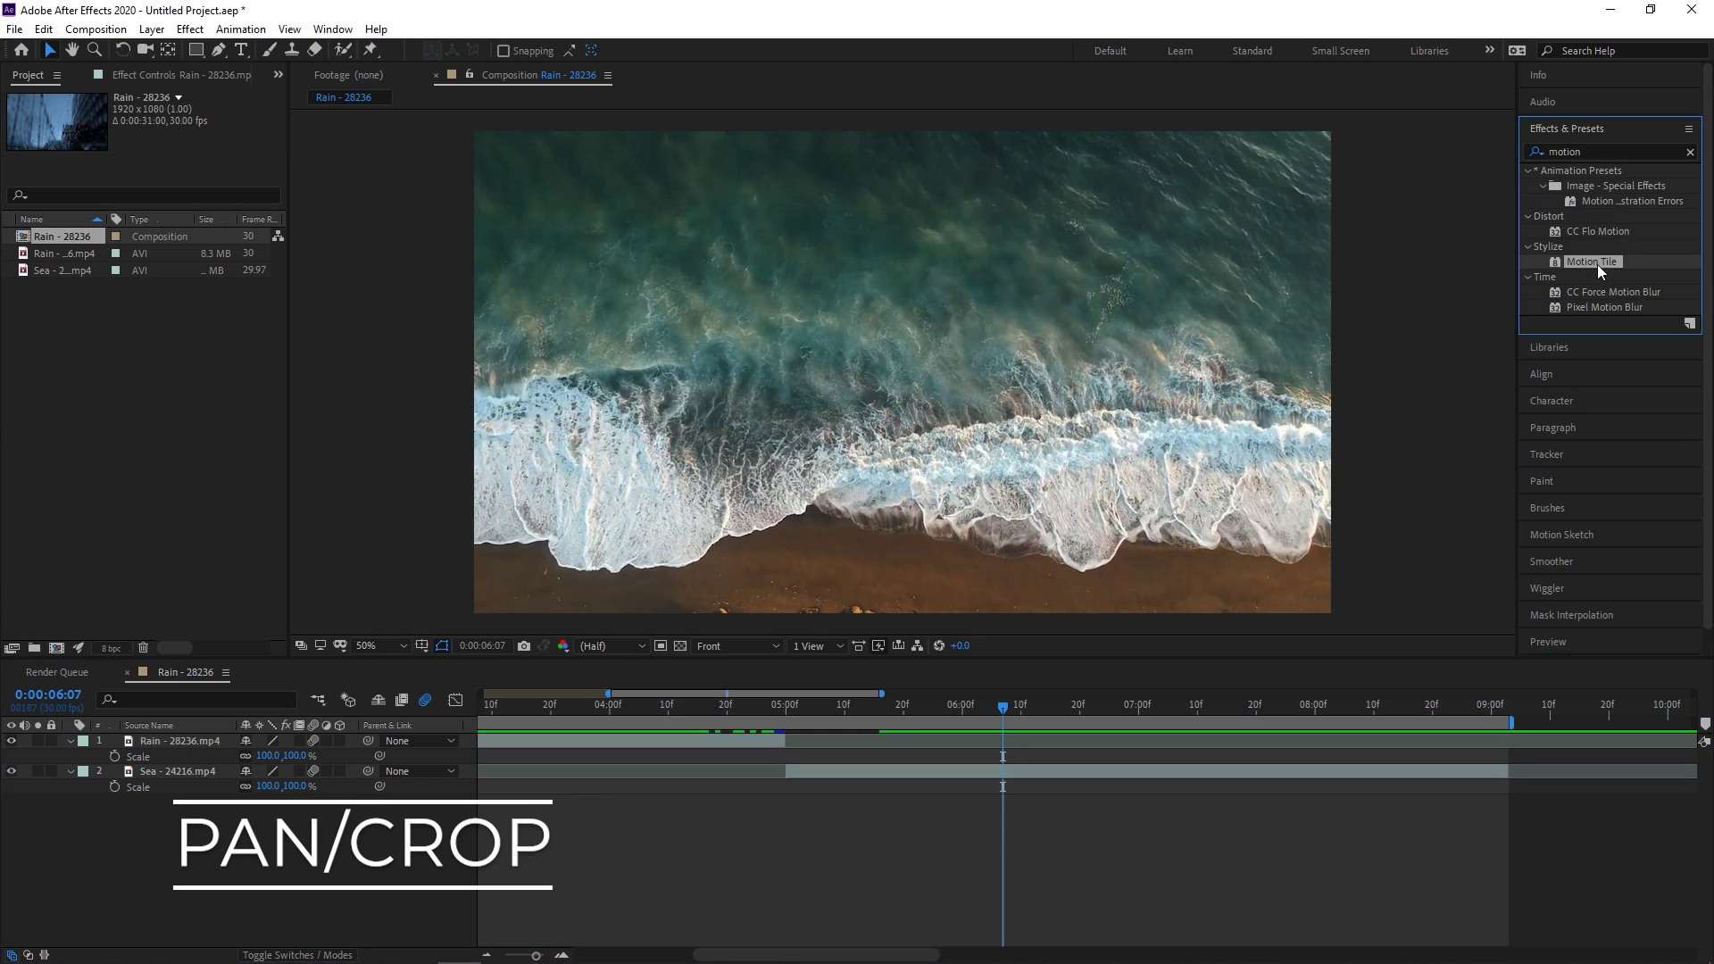
drag(1598, 265, 711, 743)
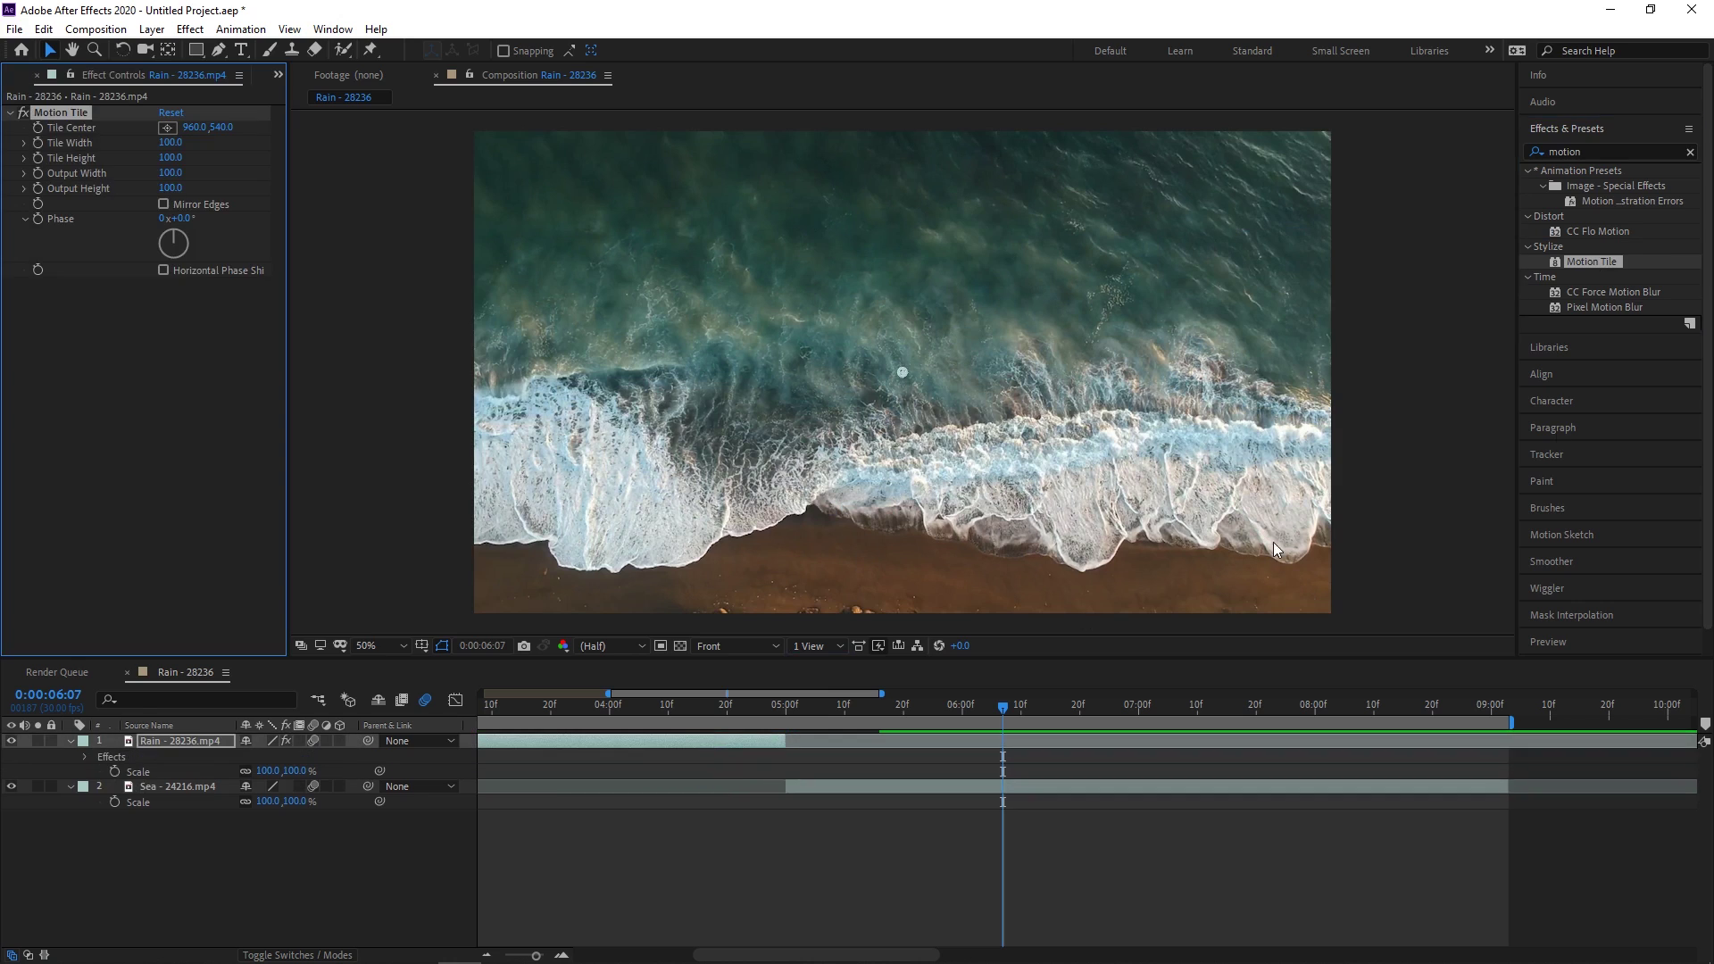
click(1607, 261)
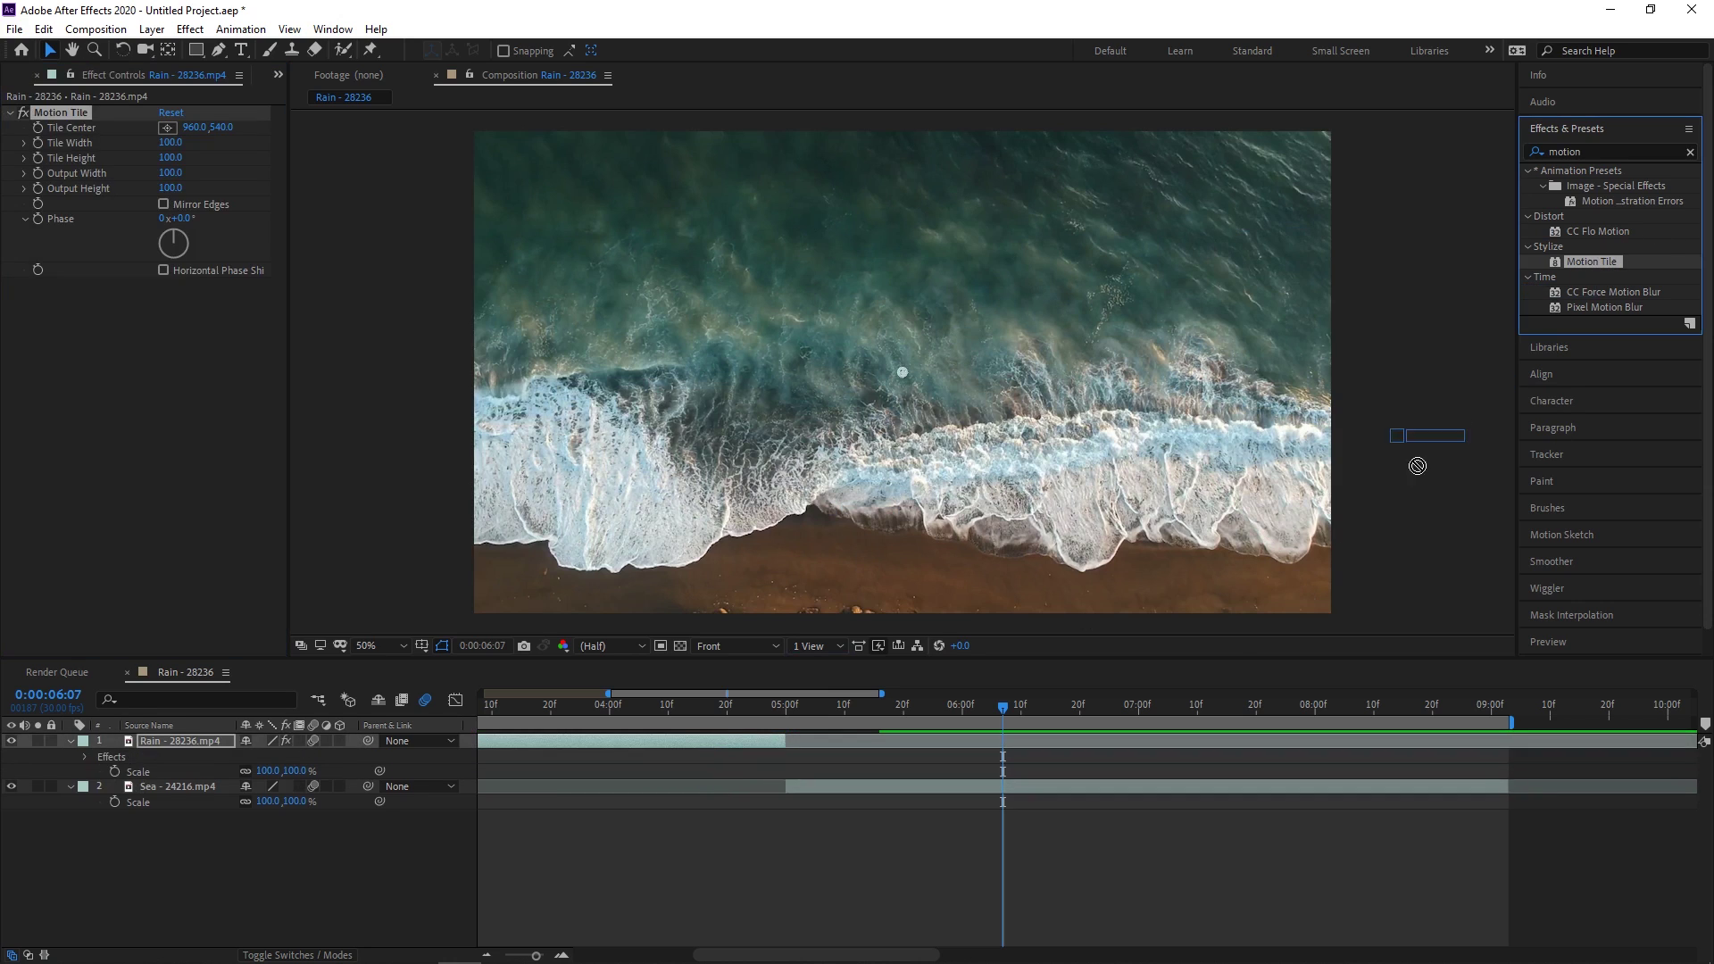
Add Motion Tile to the sea clip and turn on Mirror Edges for both clips.
click(957, 782)
key(ctrl+alt+shift+e)
click(786, 704)
click(163, 204)
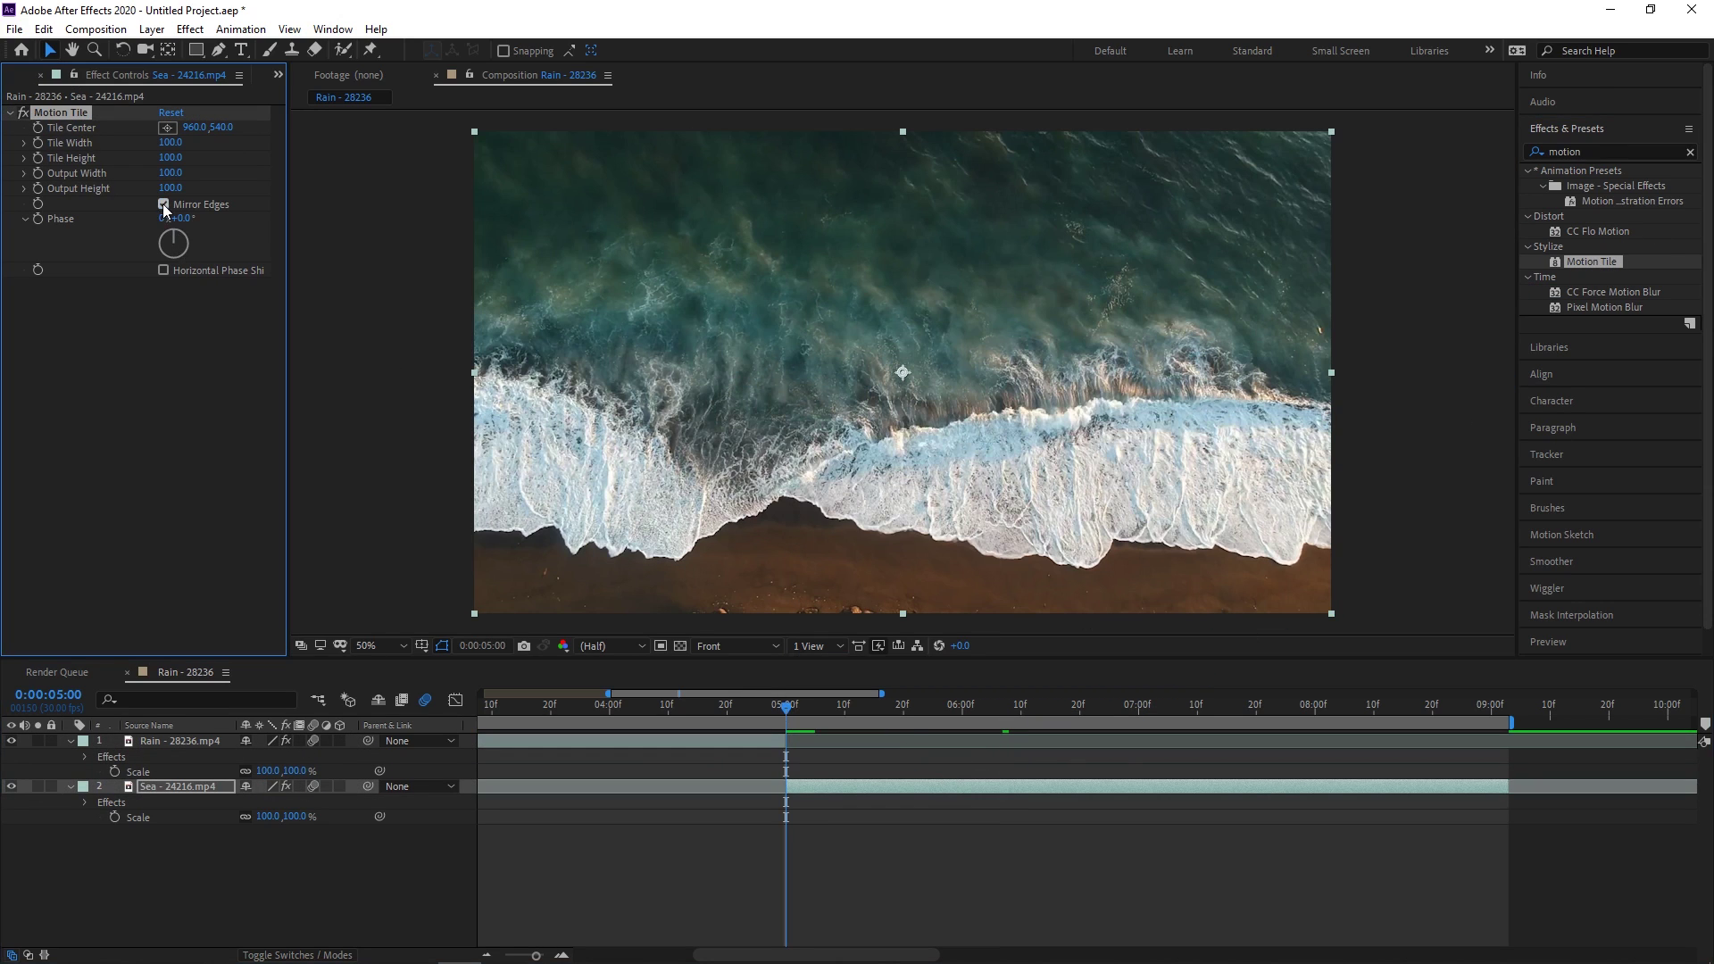
click(709, 739)
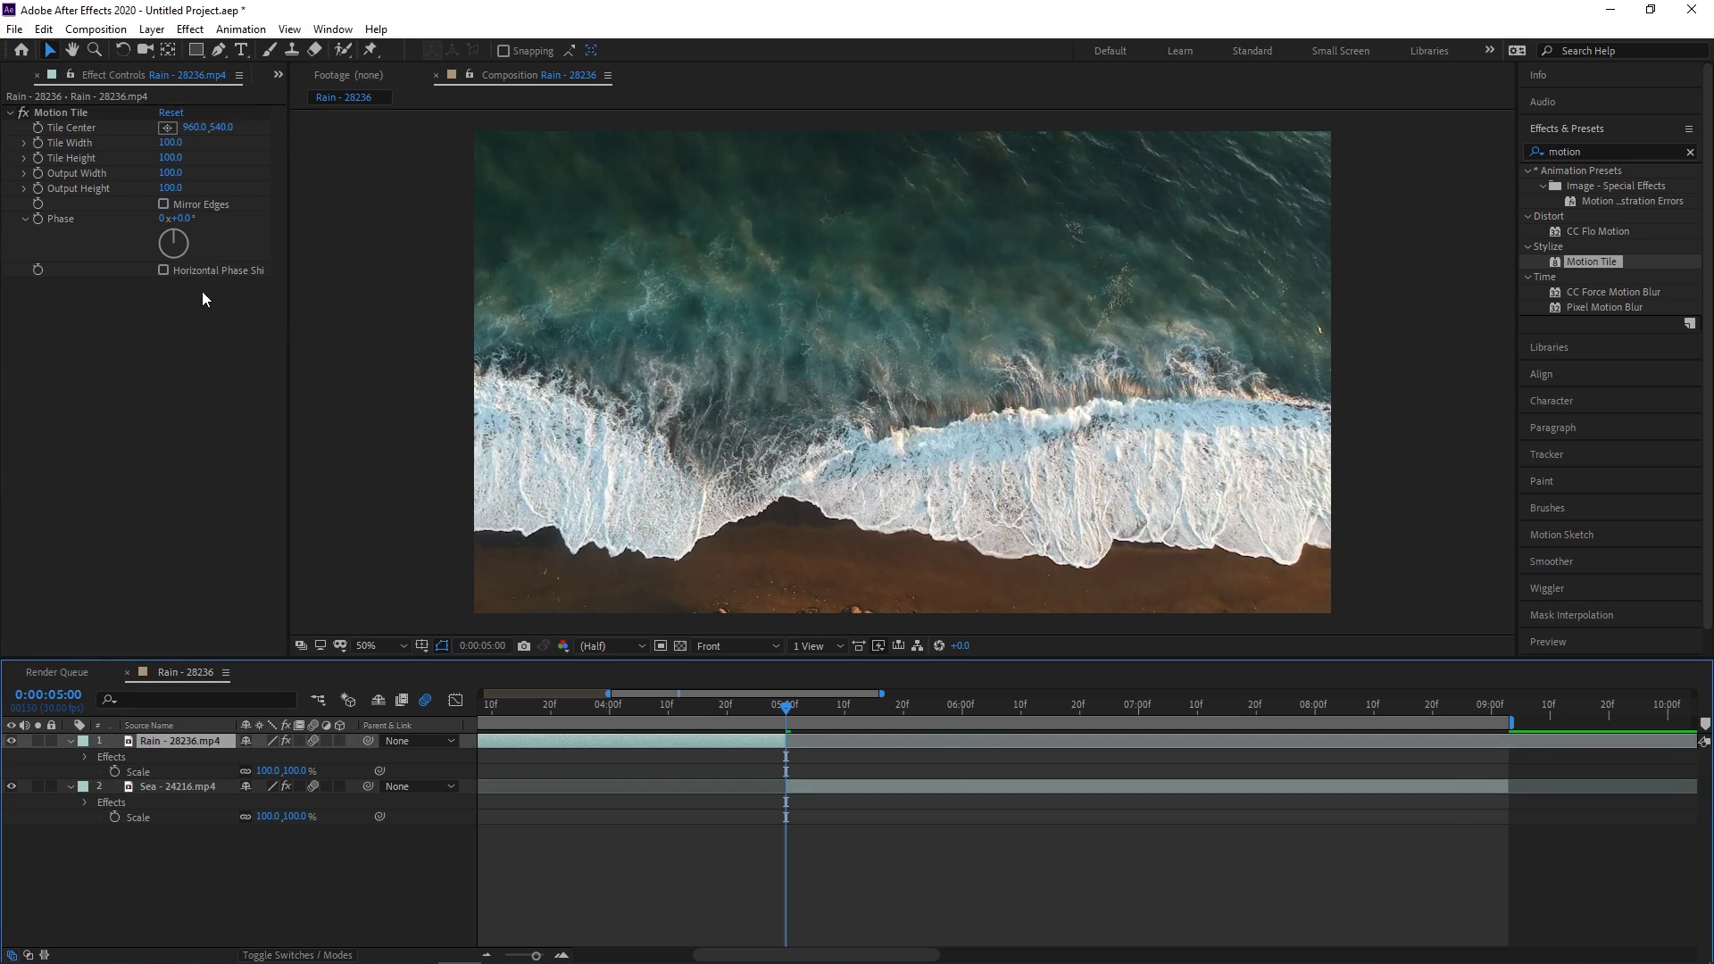
click(163, 205)
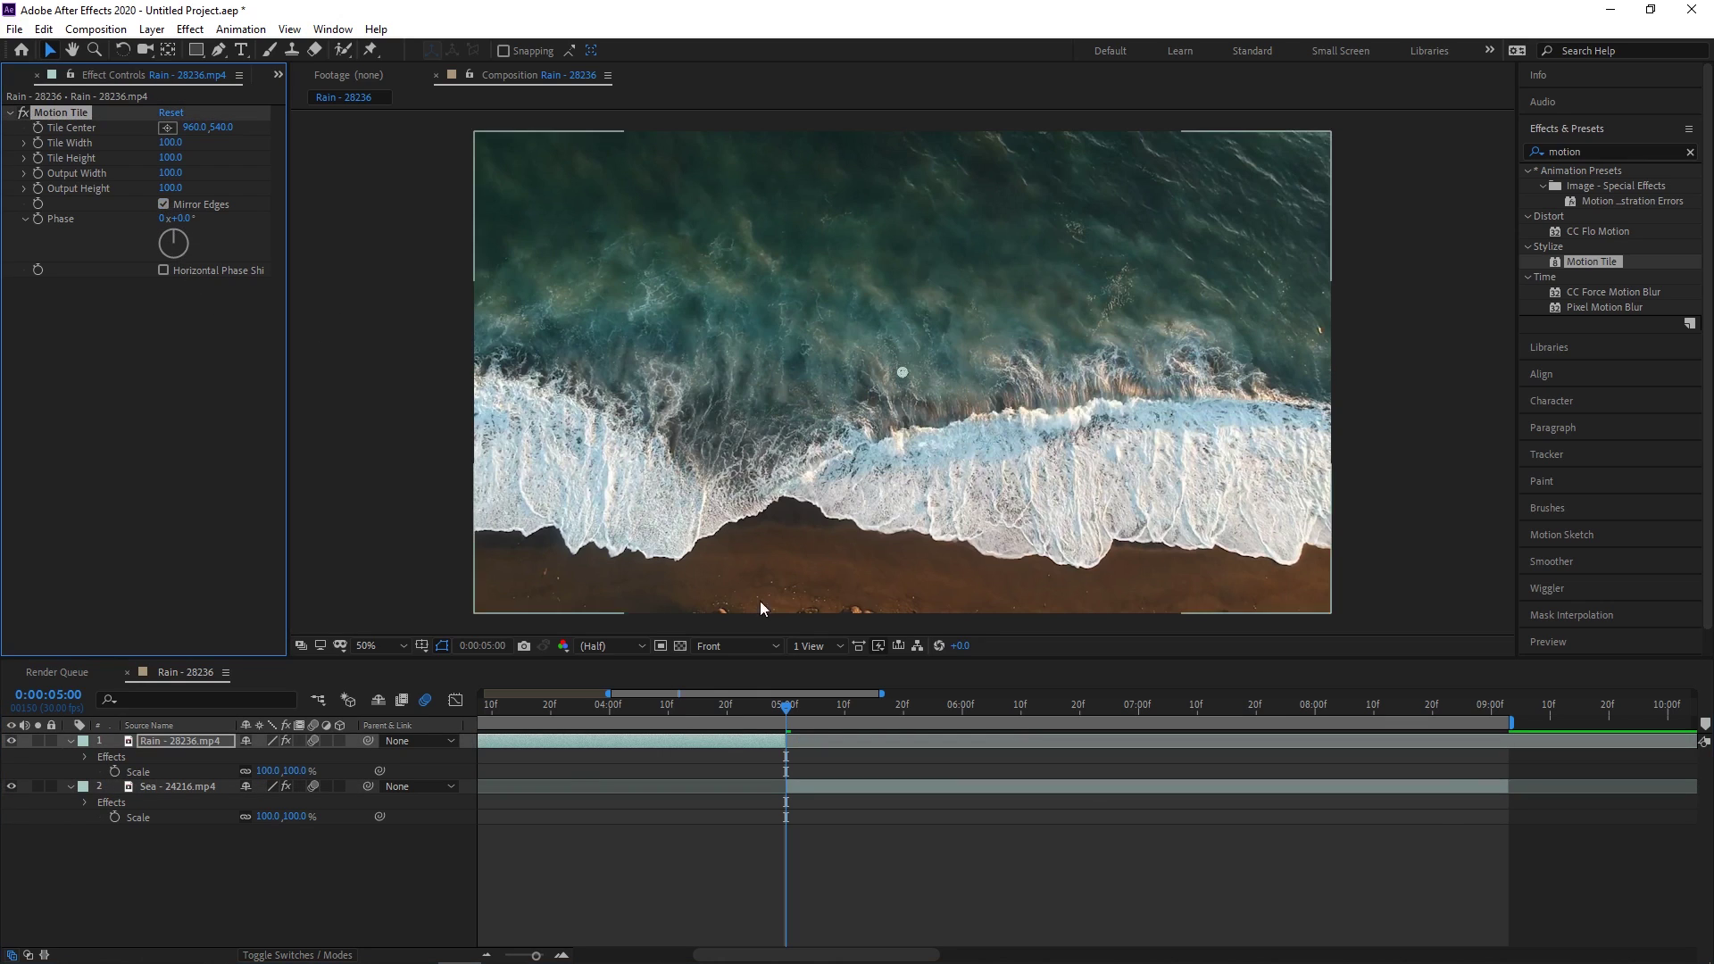
click(783, 707)
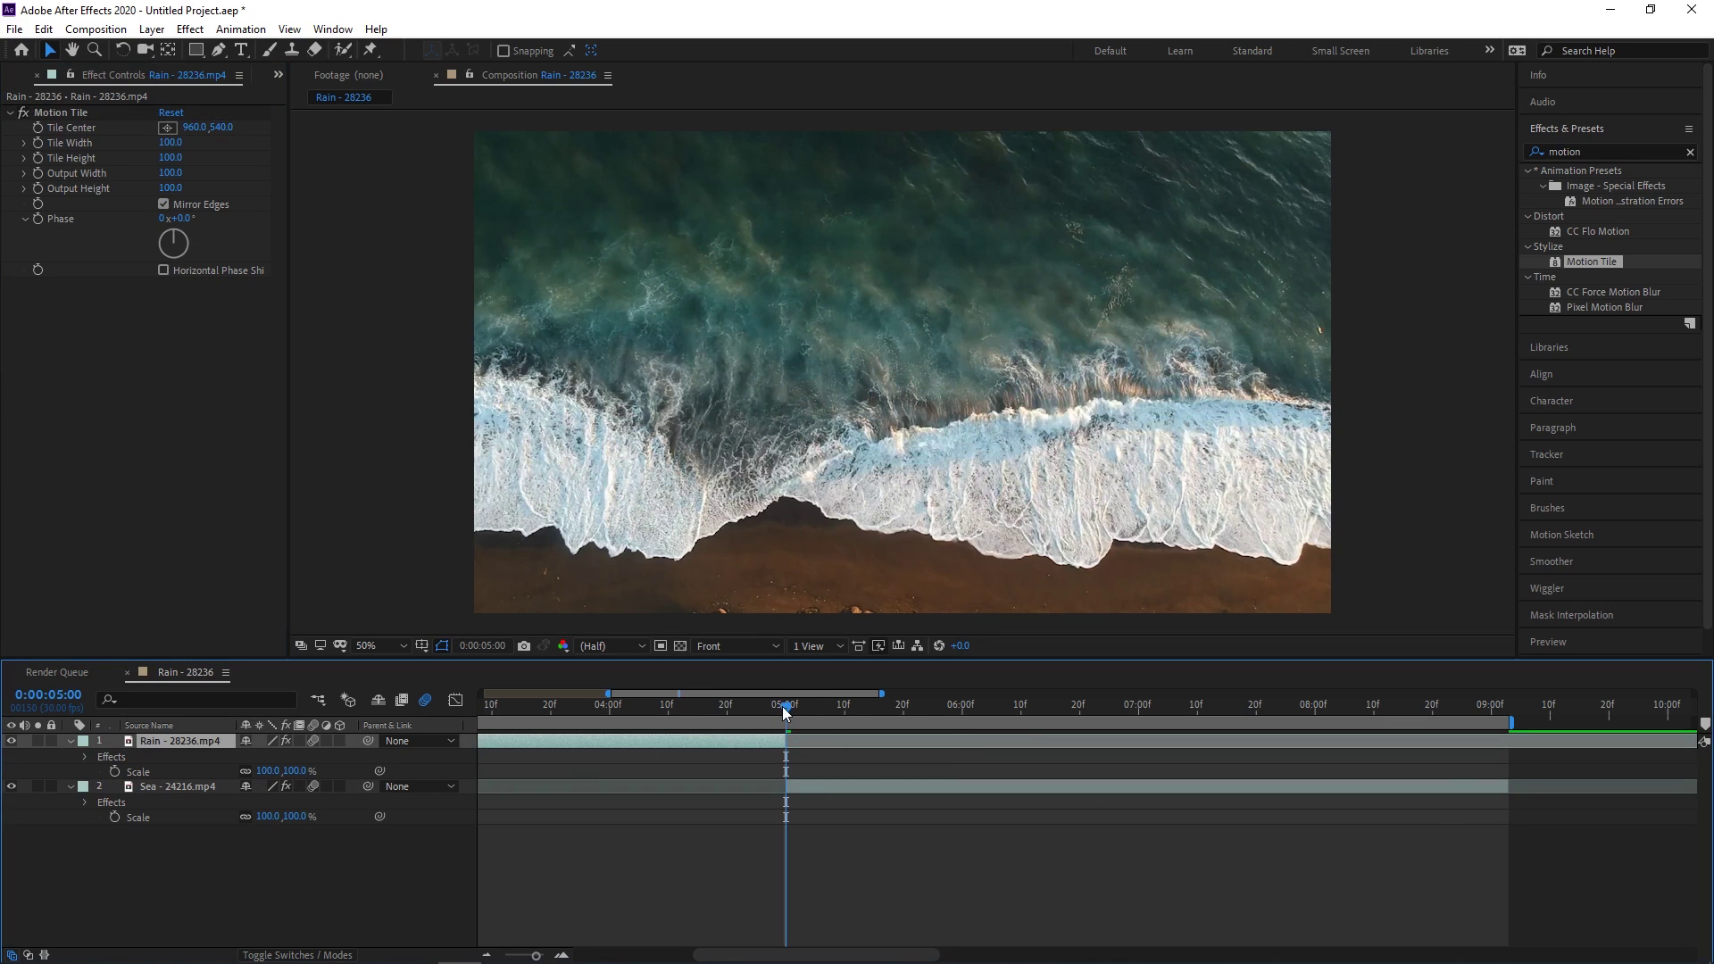
Keyframe the rain clip's Scale from 4:15, rising to 180% near the clip's end.
drag(784, 702, 694, 700)
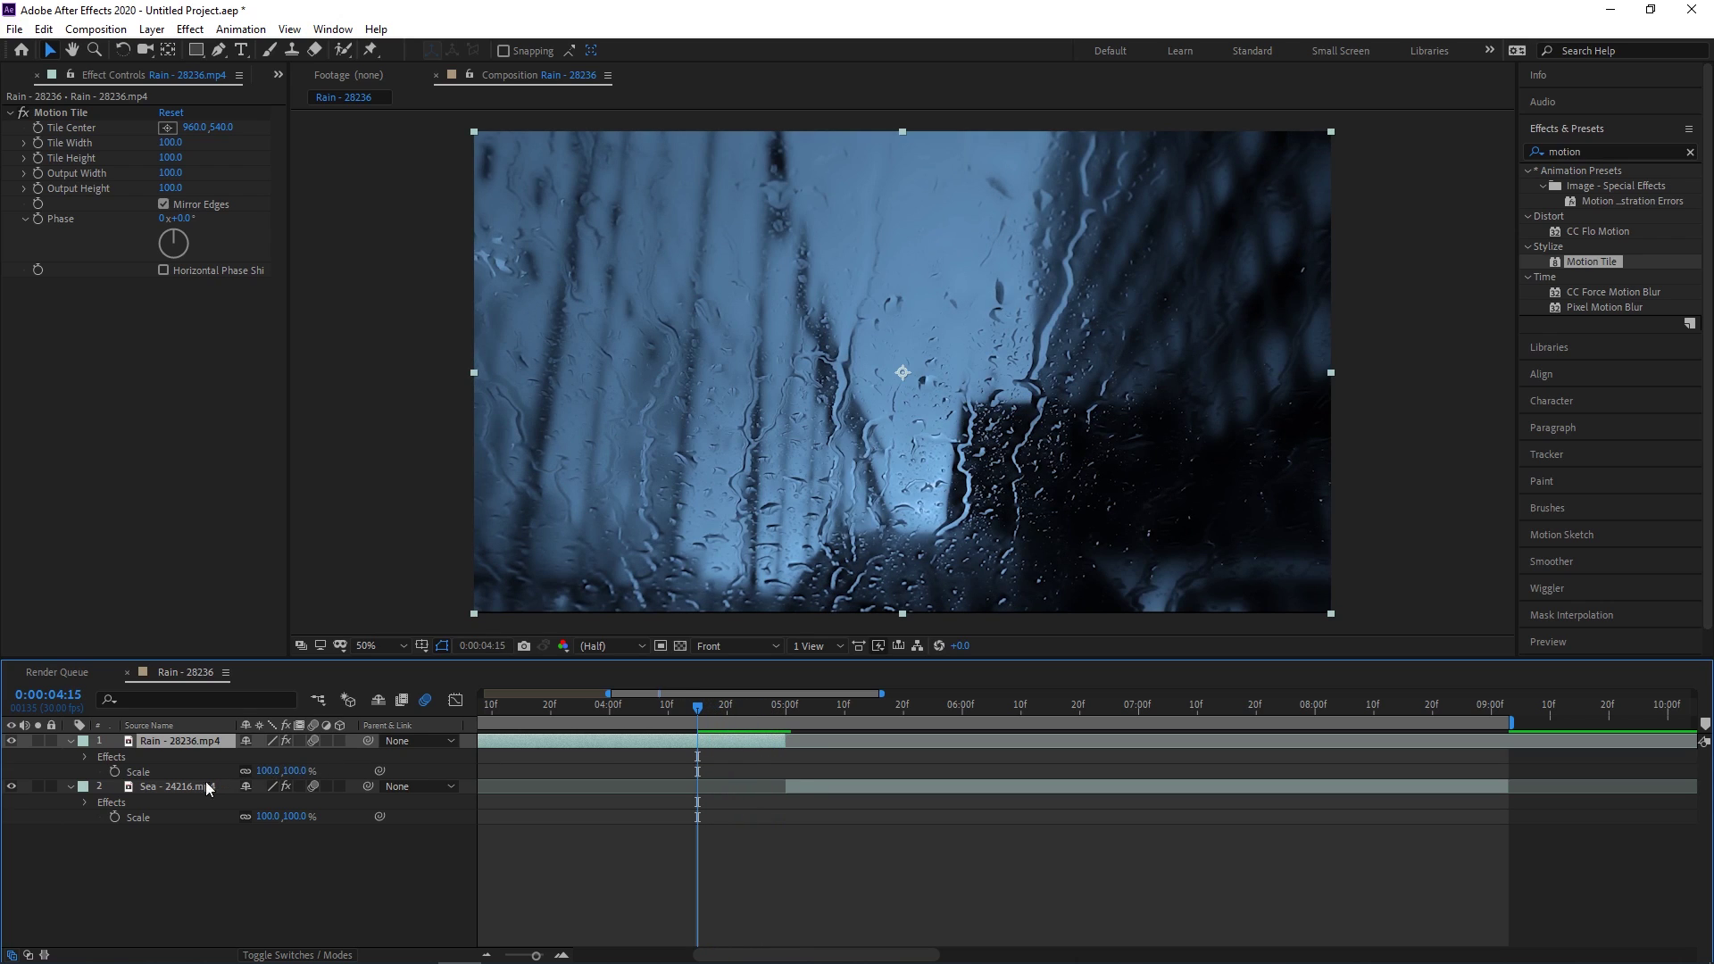
click(117, 771)
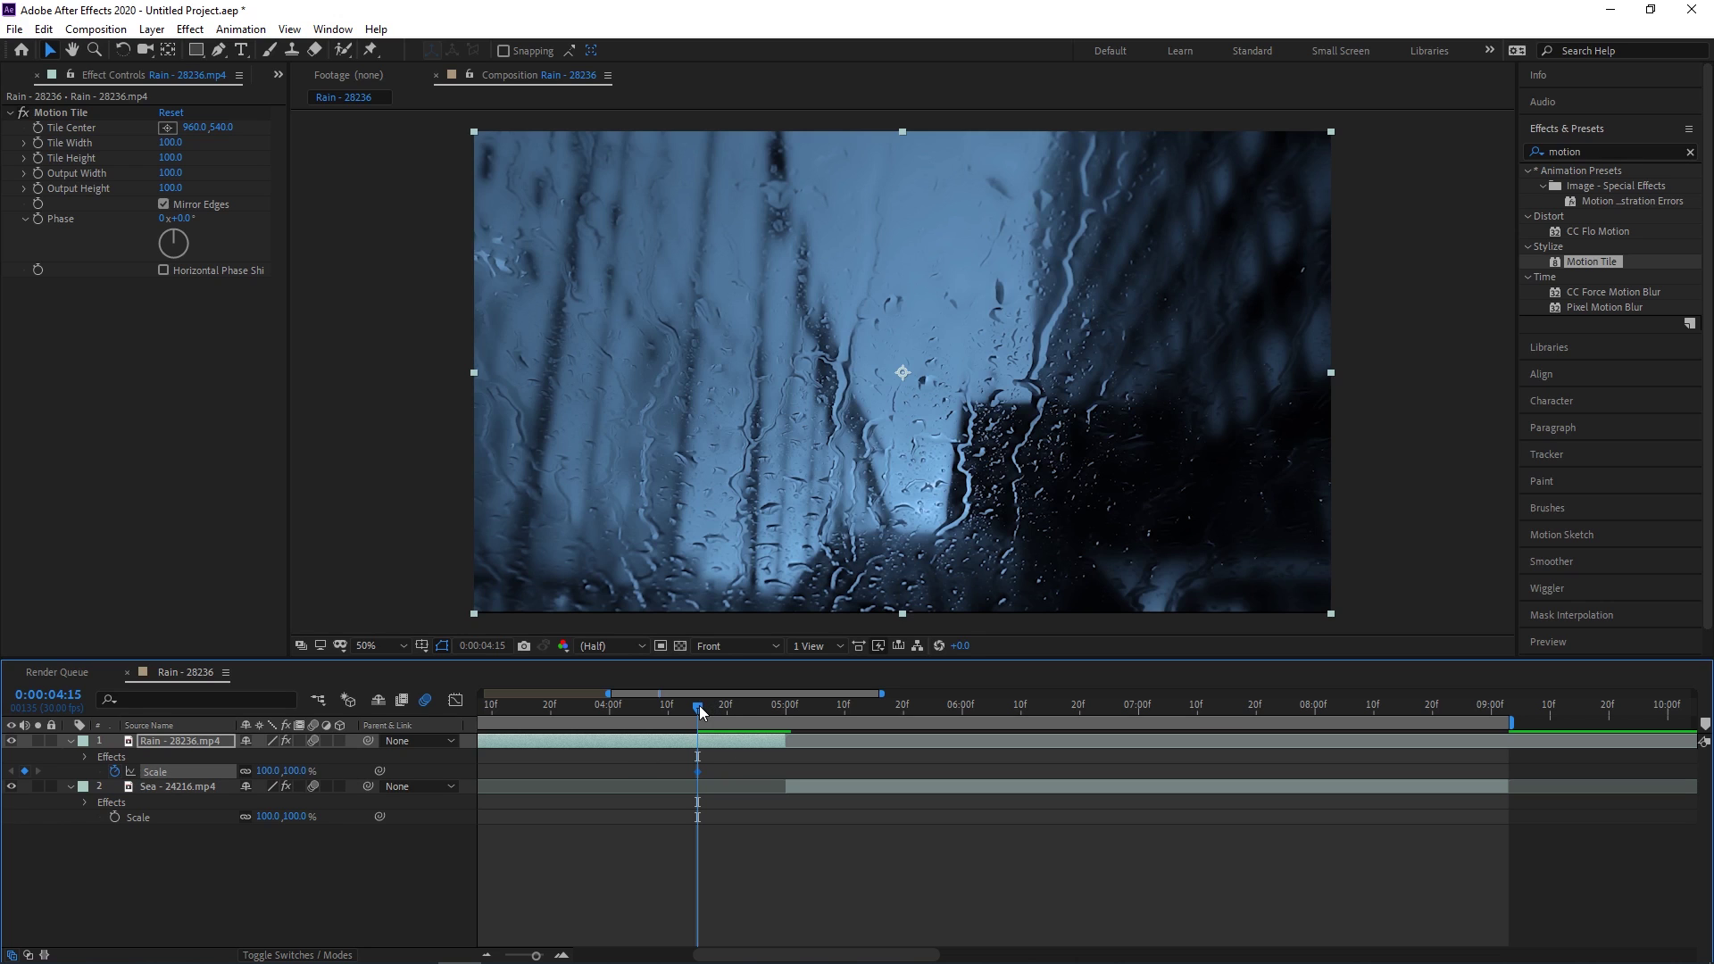
drag(699, 705, 782, 712)
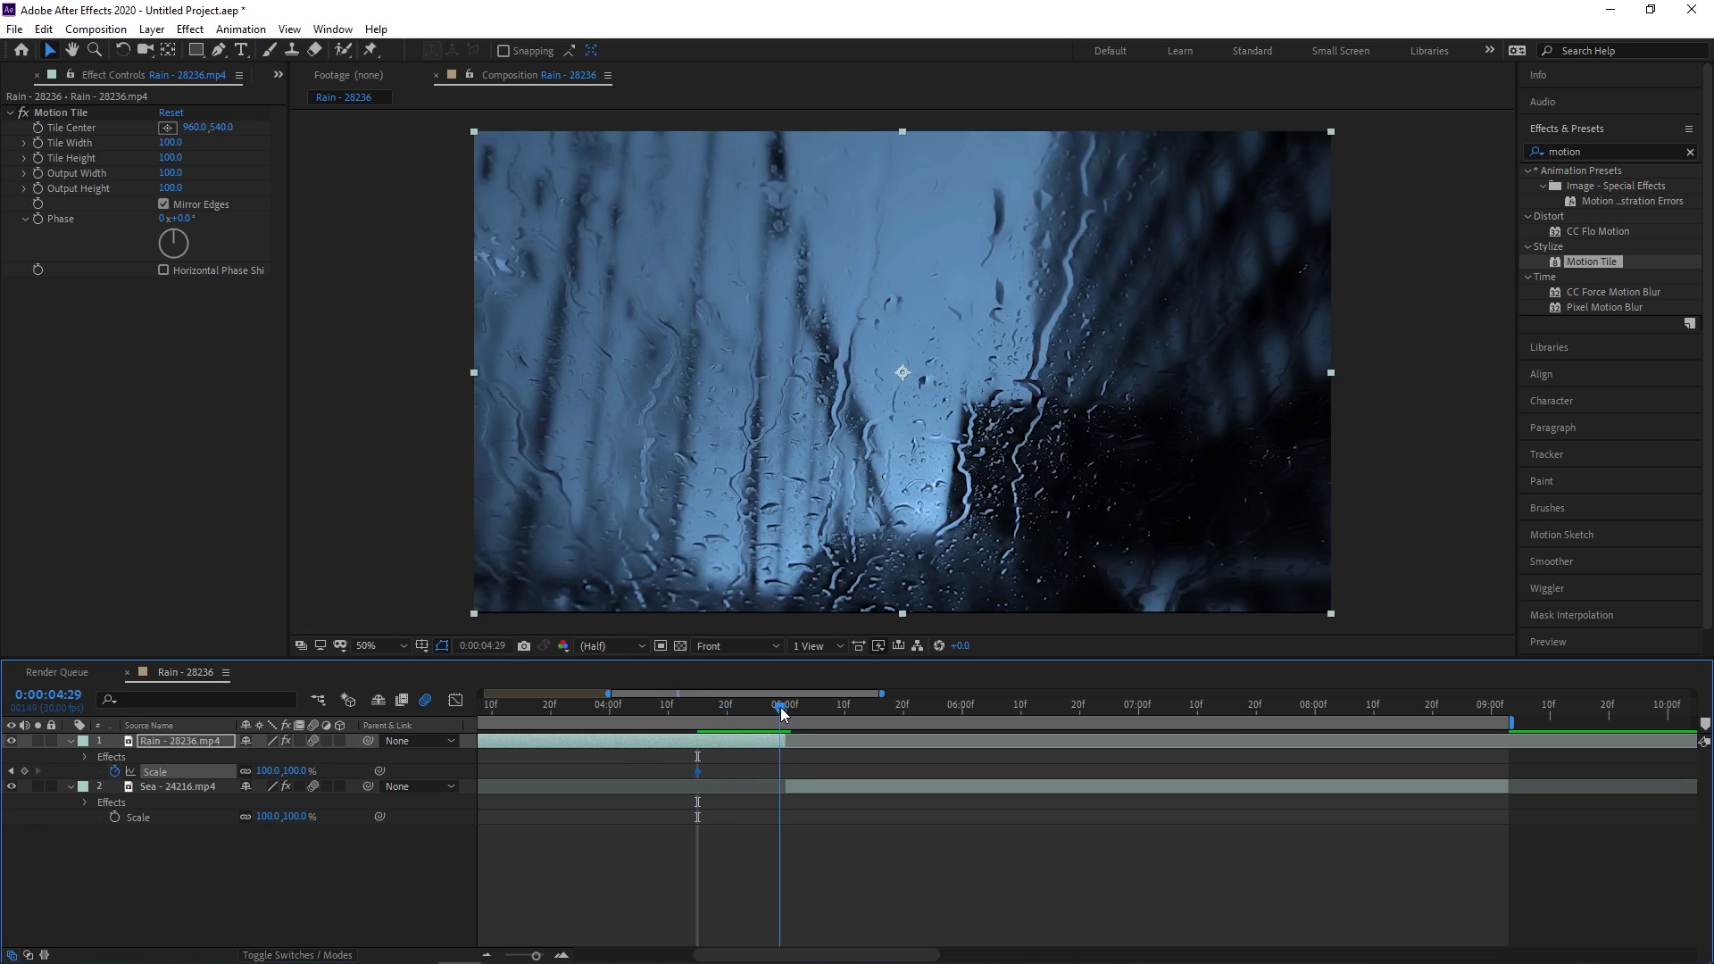
click(268, 771)
text(180)
key(Return)
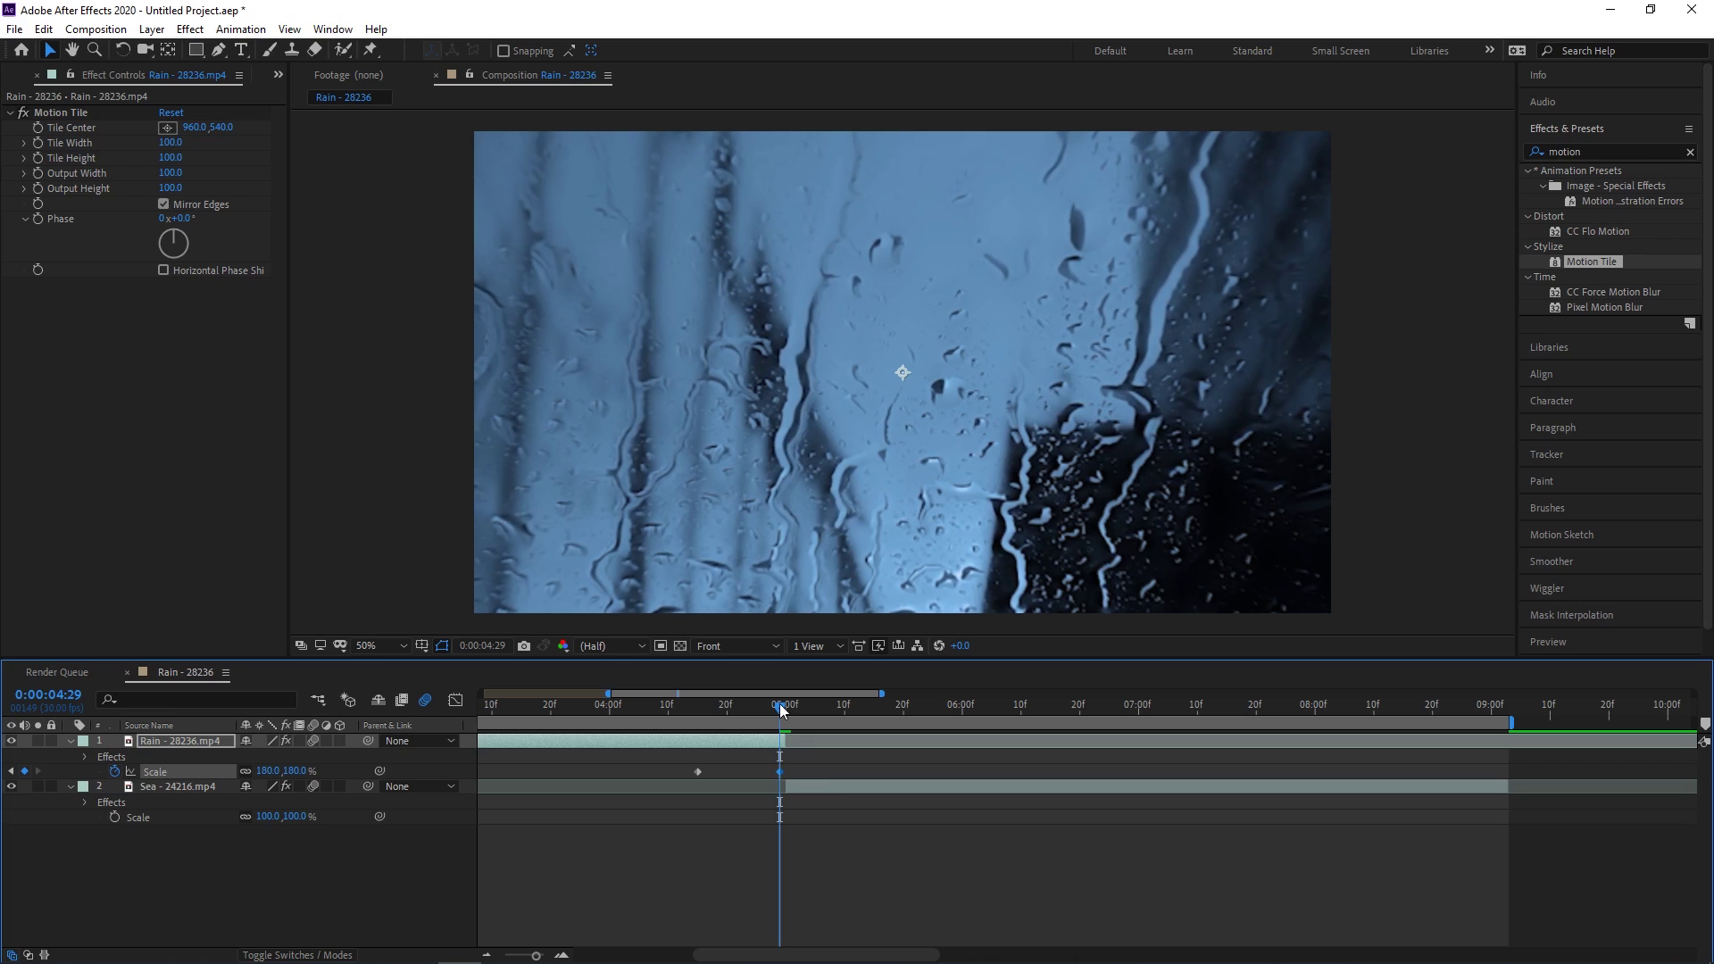
Set the sea clip's Scale to 70% at 5:00.
drag(780, 703, 784, 704)
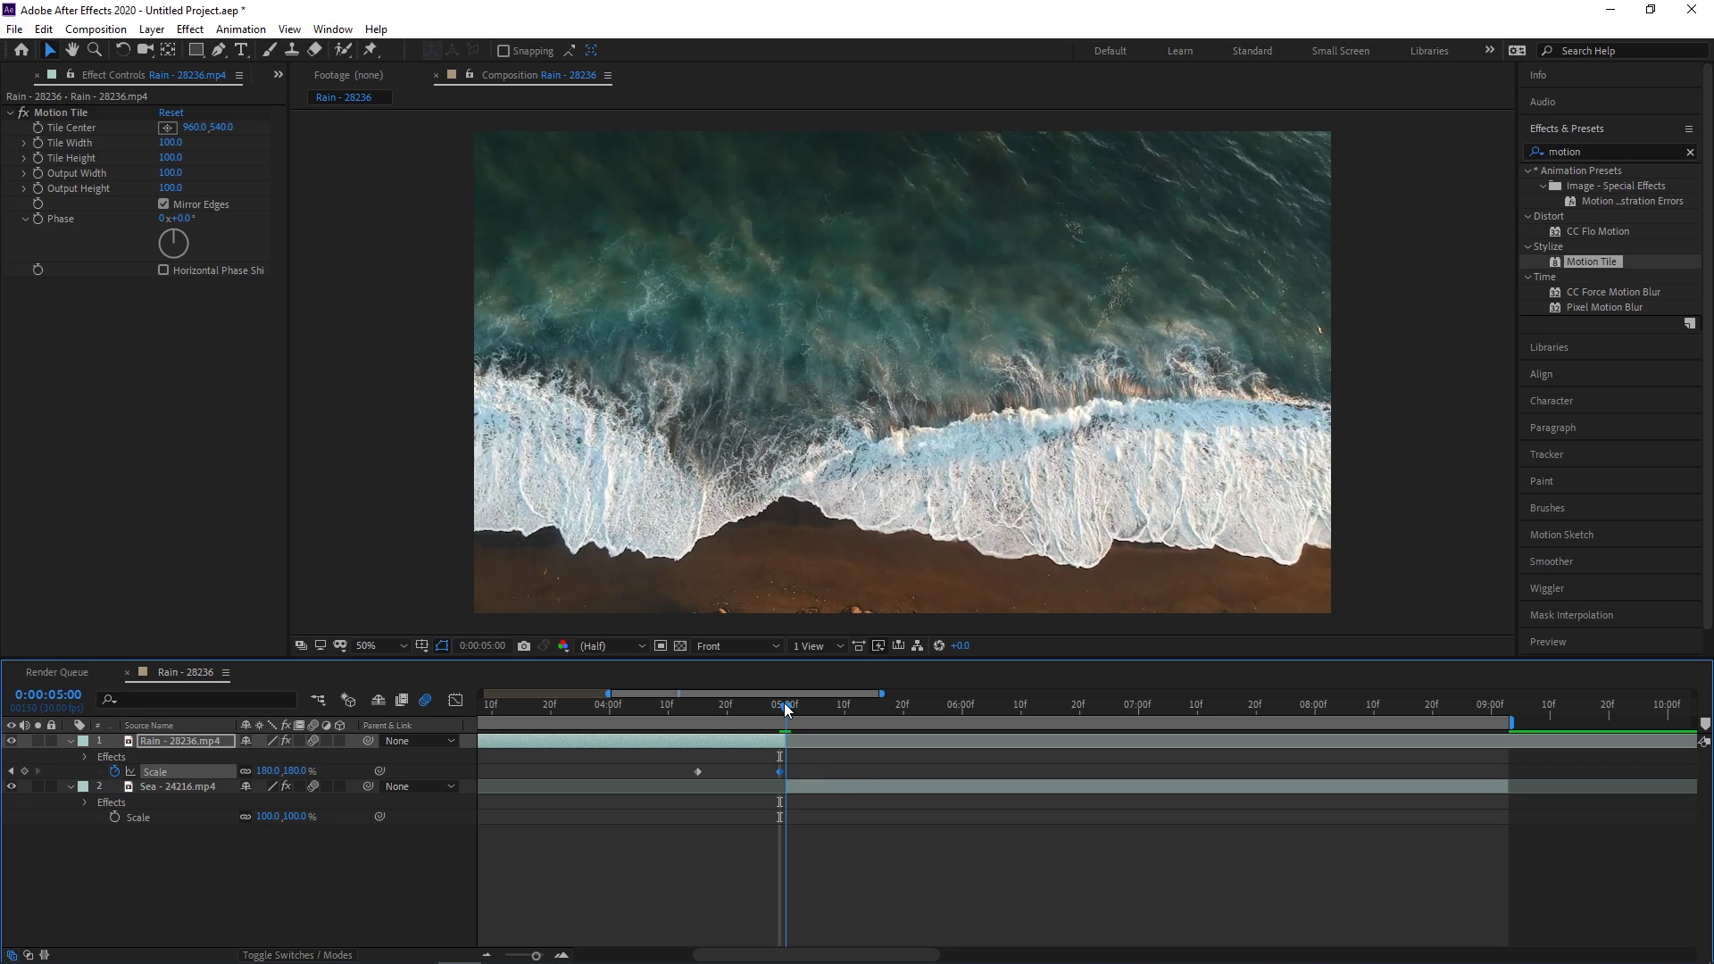
click(808, 790)
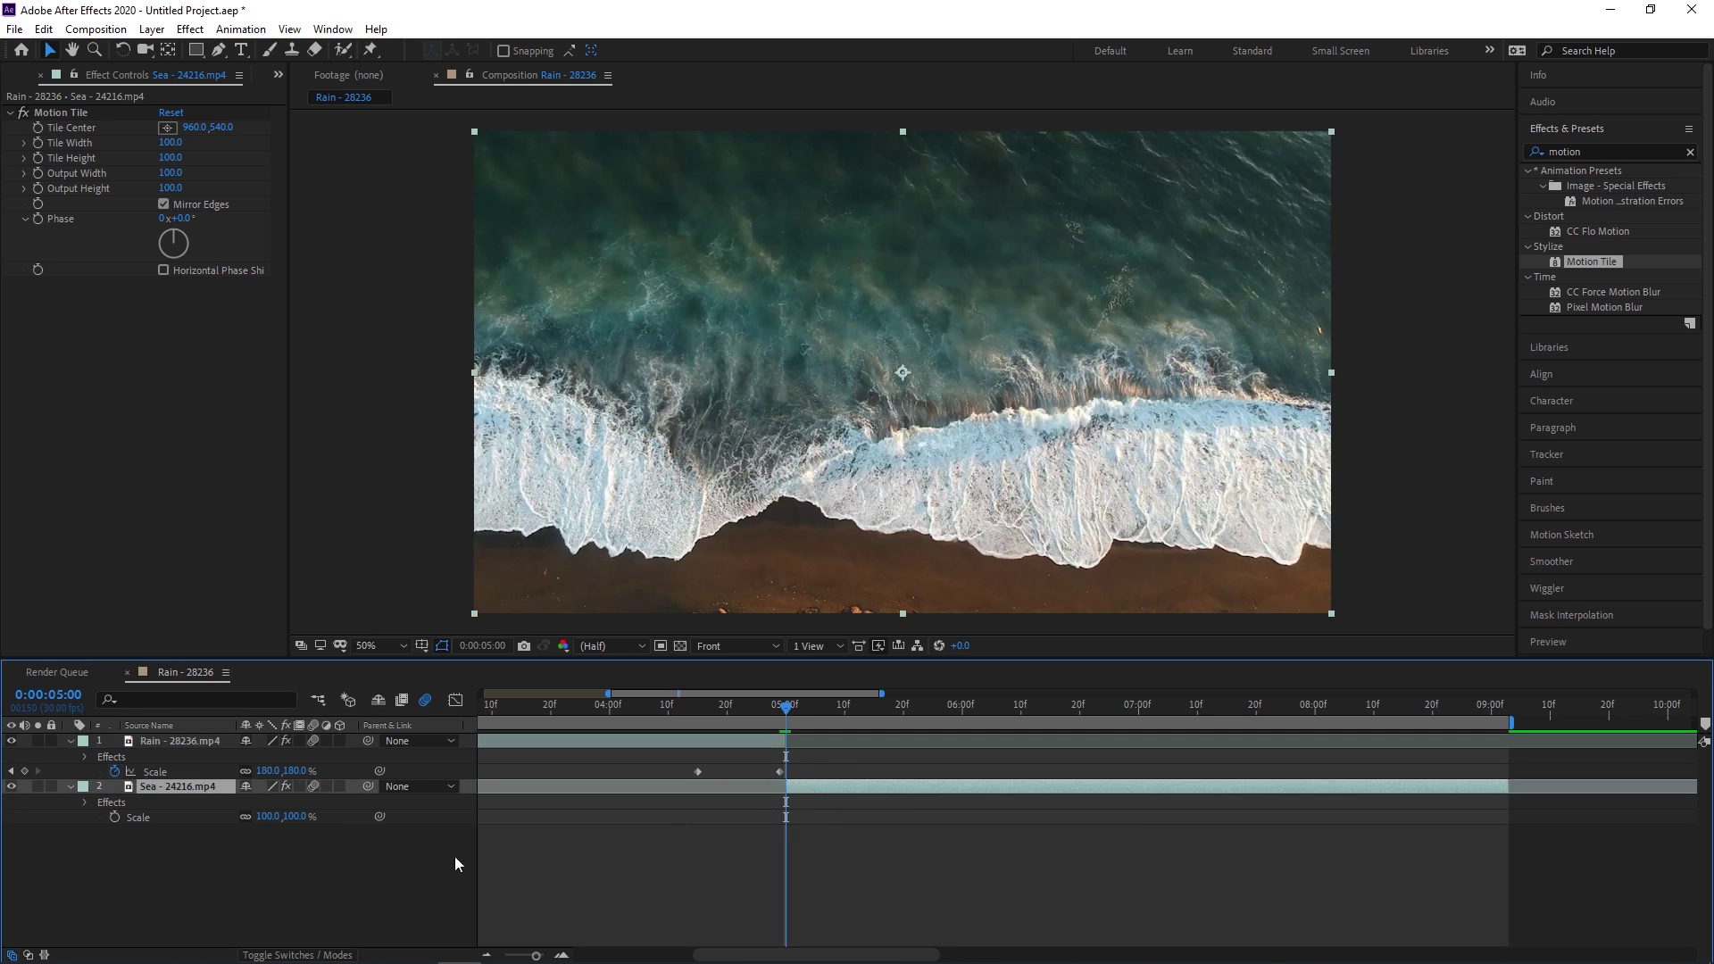
click(270, 817)
text(70)
key(Return)
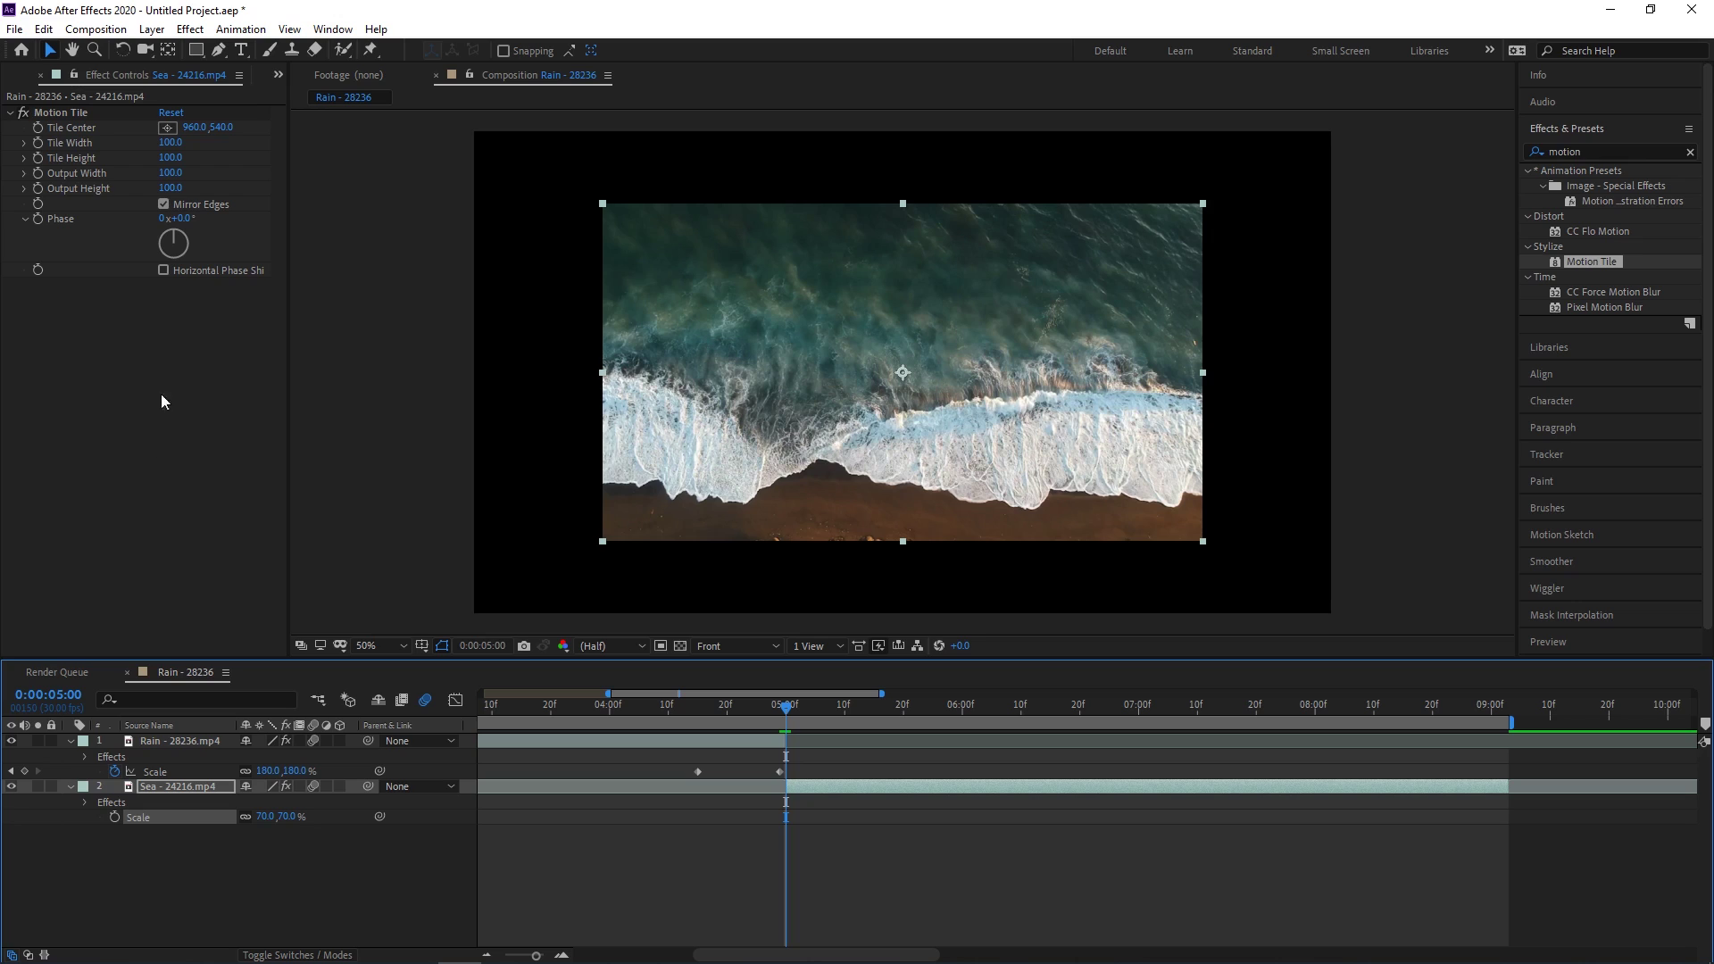
Scrub the sea clip's Motion Tile Output Width to 150 and Output Height to 170.
mouse_move(169, 173)
mouse_down()
mouse_move(245, 176)
mouse_move(153, 173)
mouse_move(190, 190)
mouse_up()
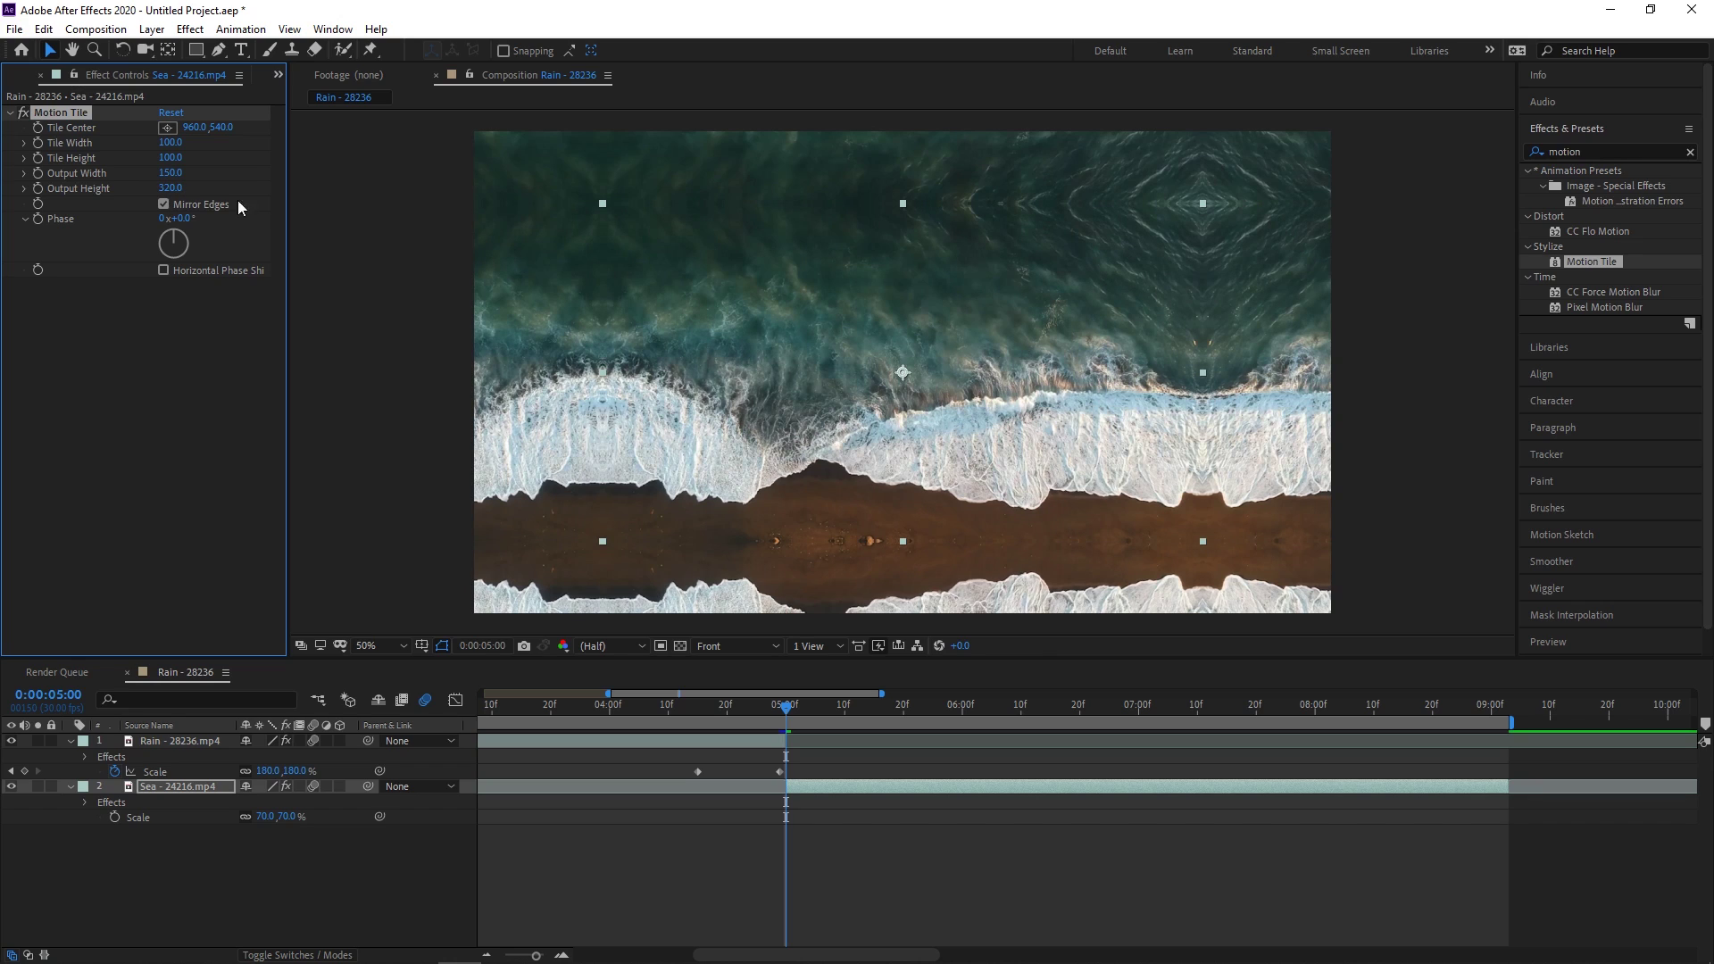
drag(169, 189, 160, 189)
Keyframe the sea clip's Scale from 70% at 5:00 to 100% at about 5:15.
click(114, 817)
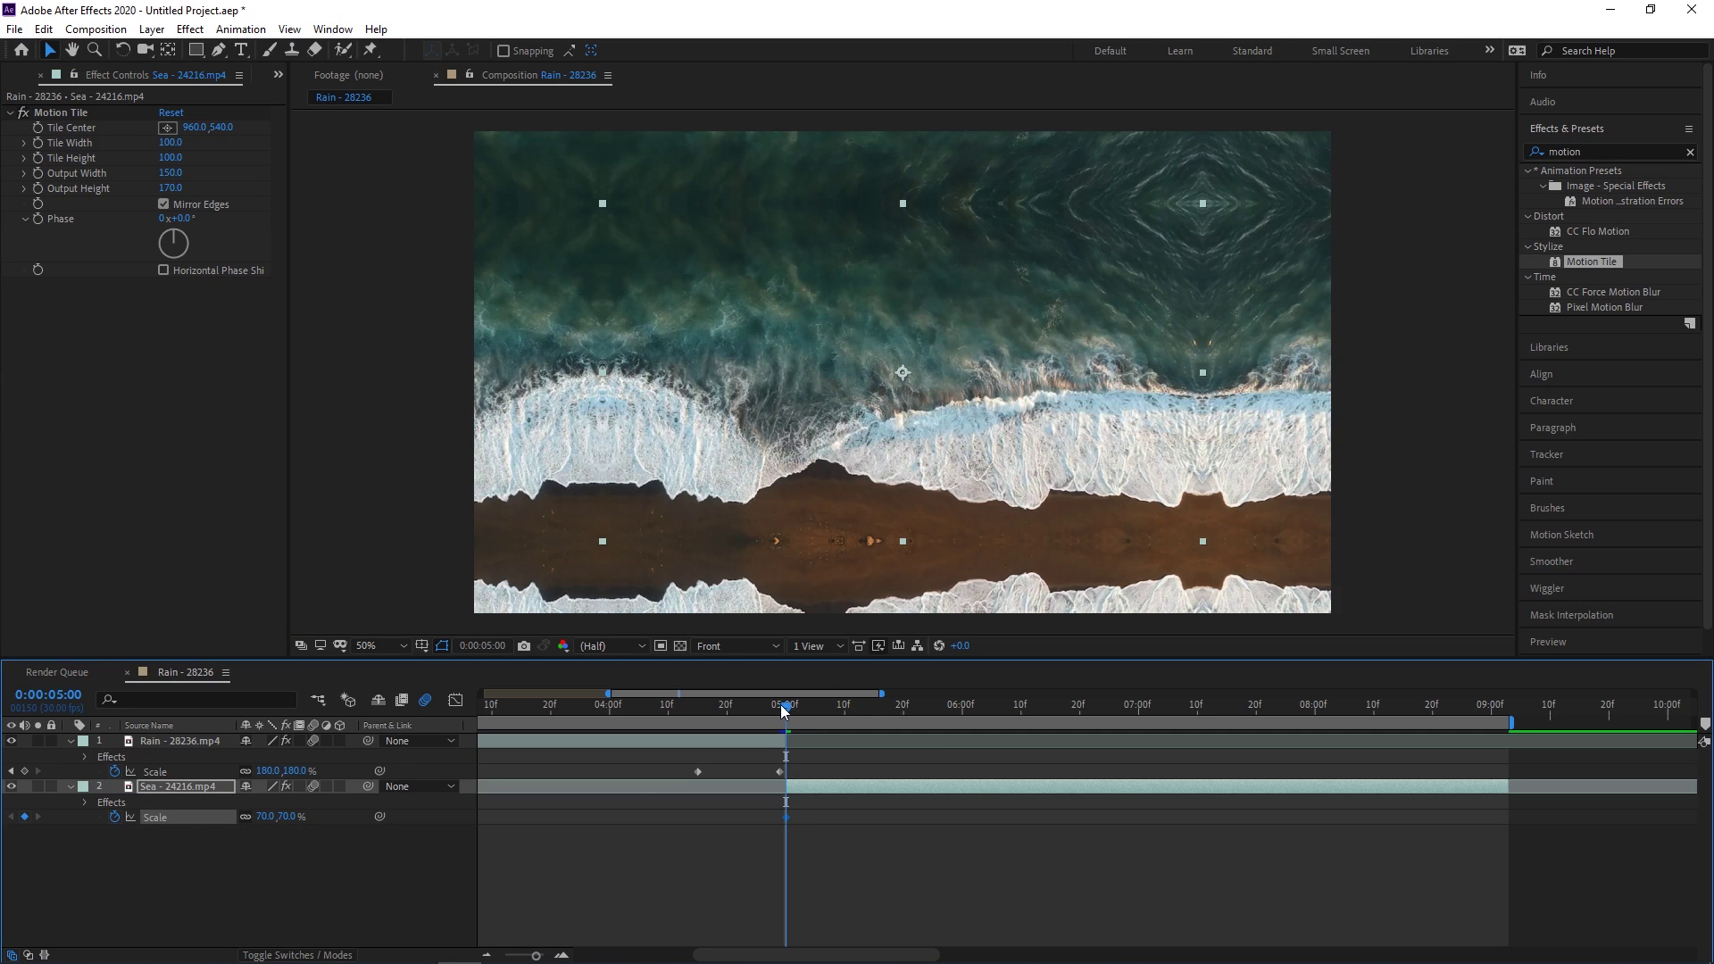
drag(786, 707, 873, 712)
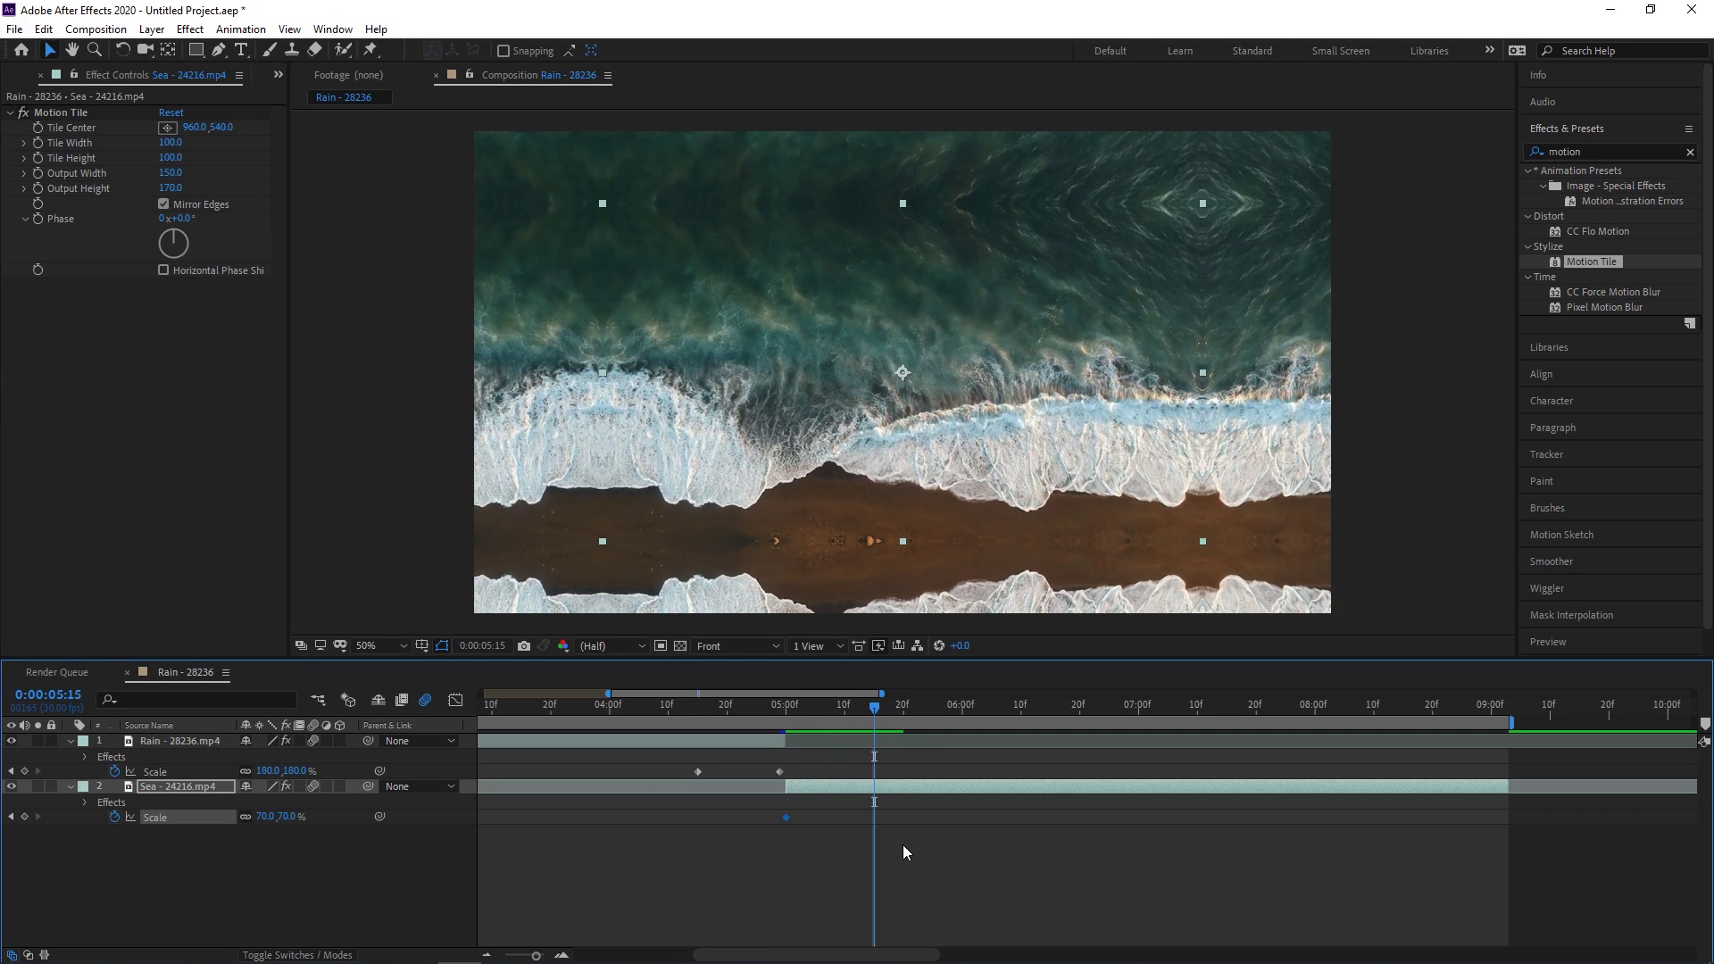
click(269, 817)
text(1)
key(Return)
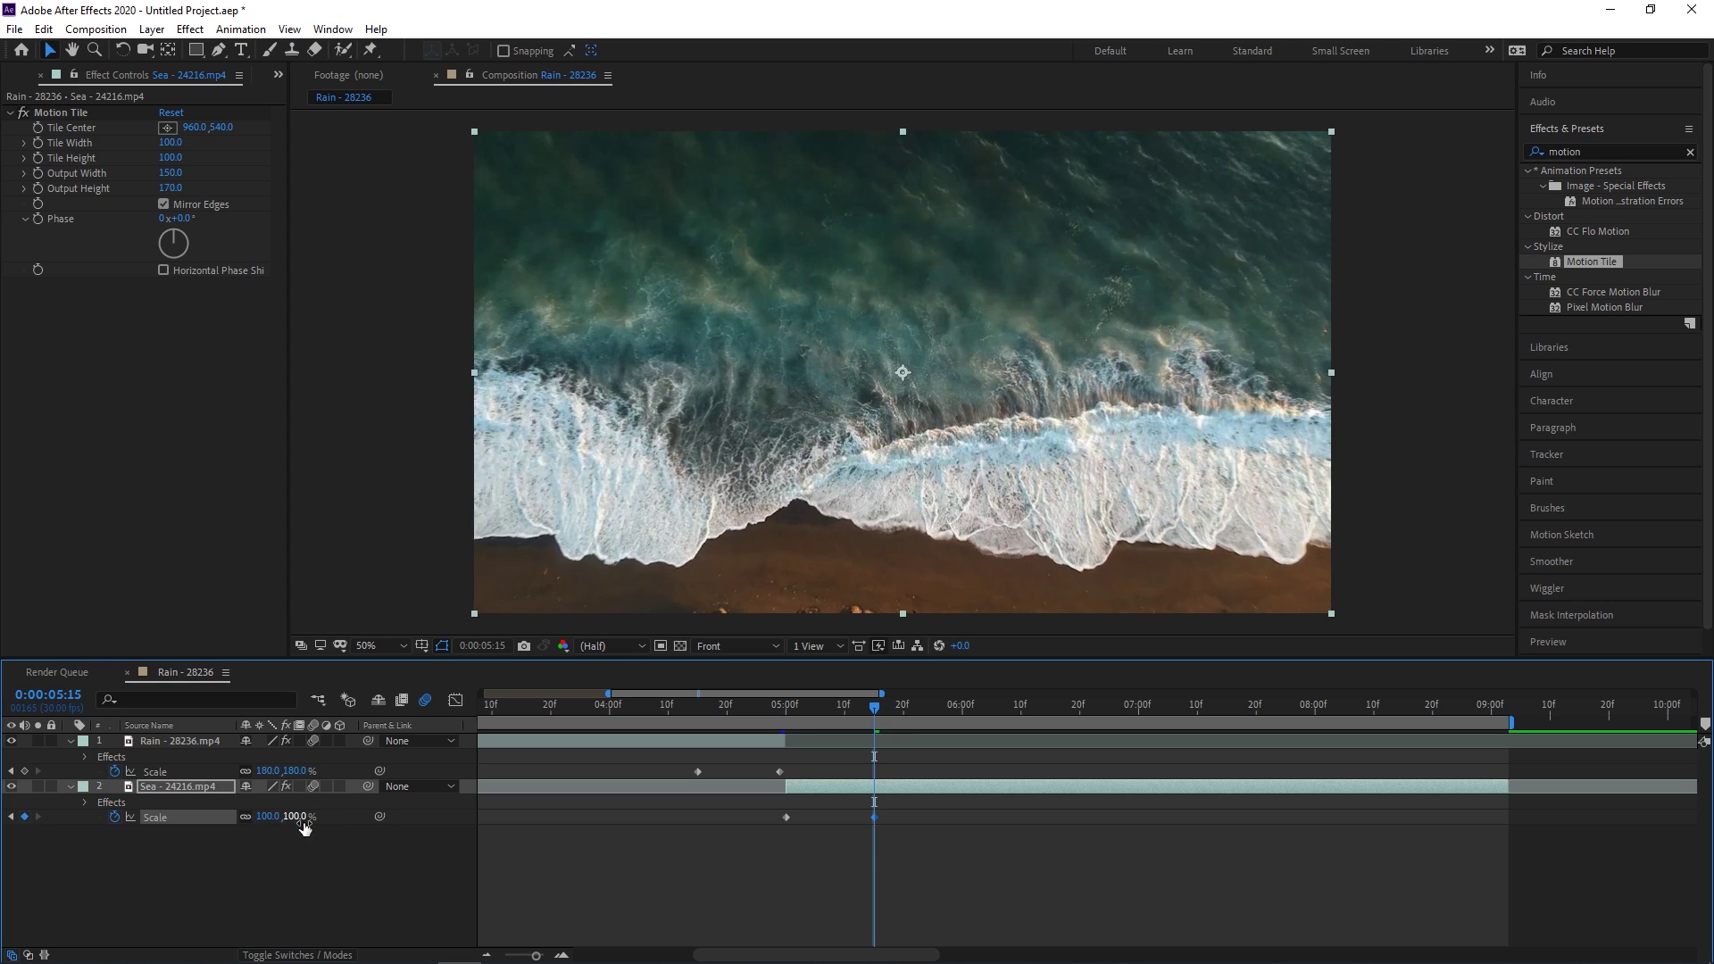
Preview the scale transition, then select both clips' Scale keyframes.
click(586, 705)
key(space)
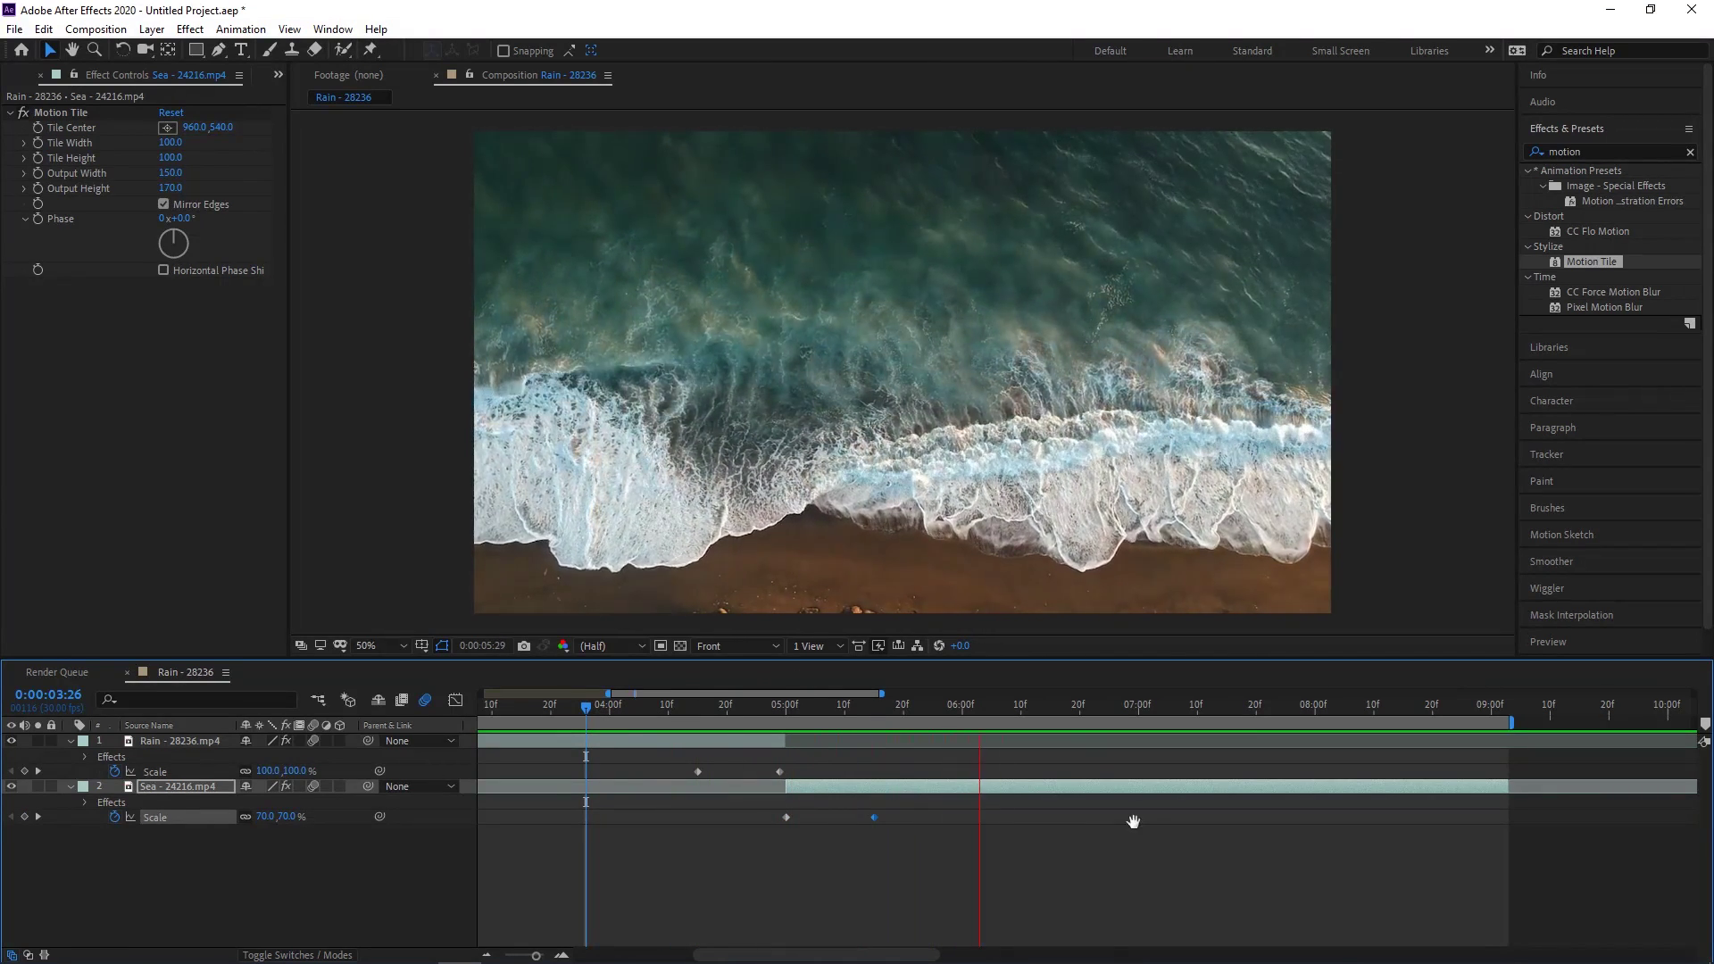
key(space)
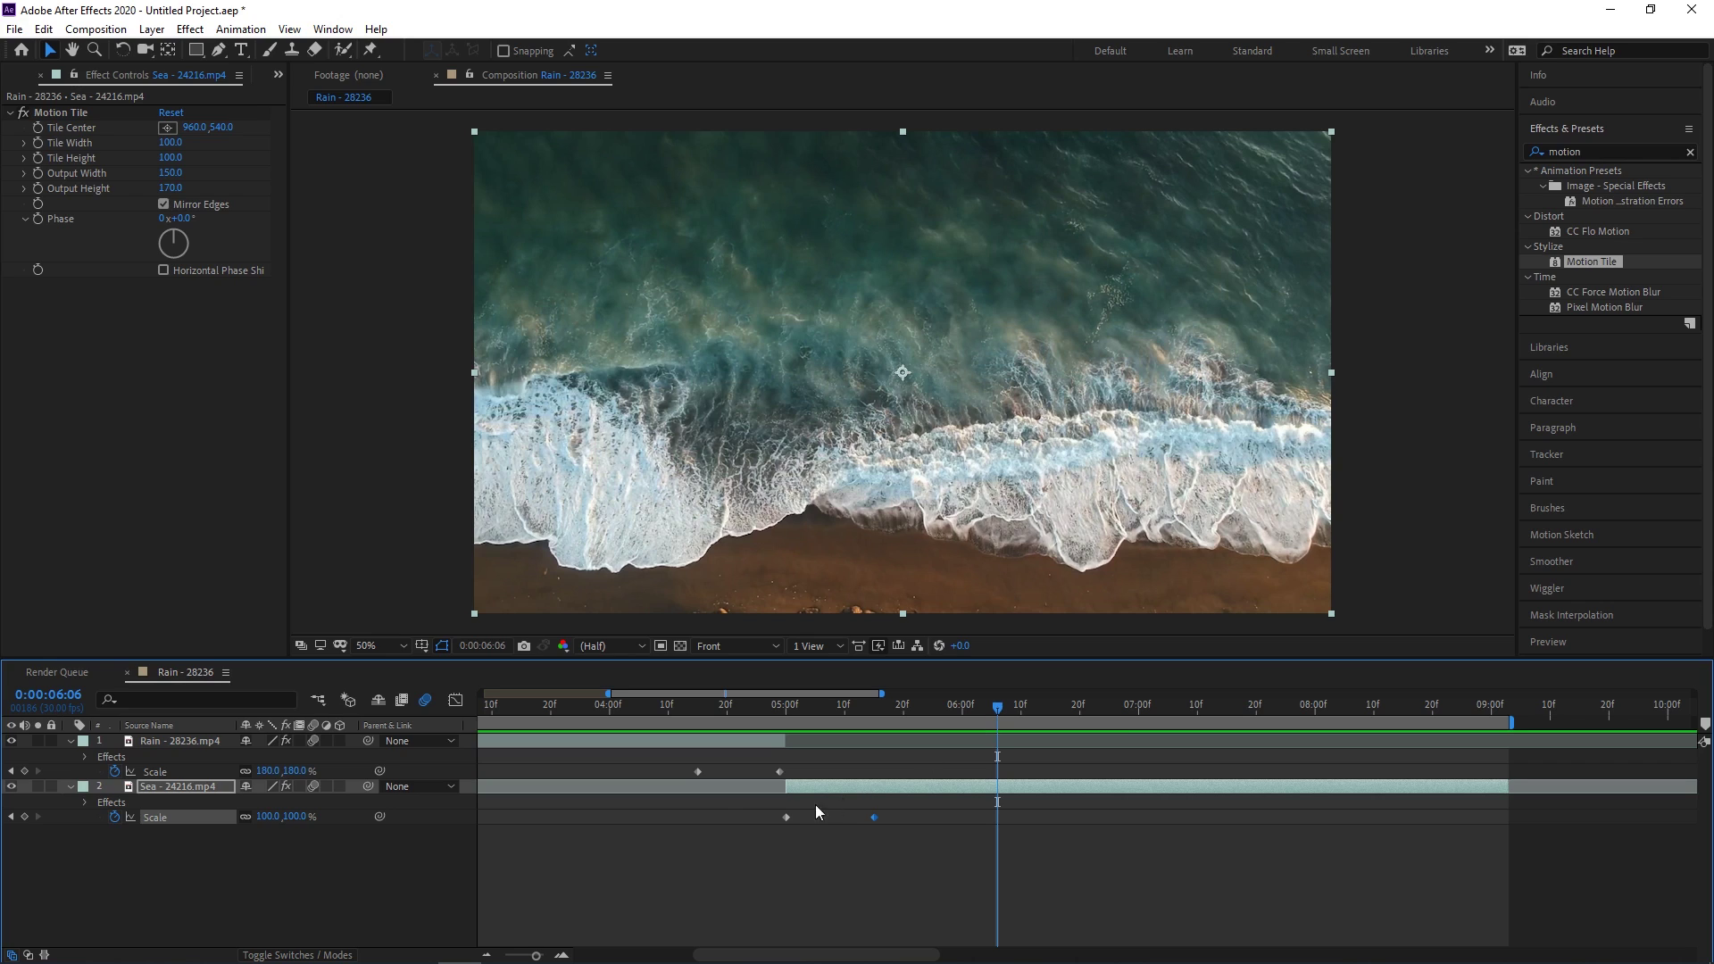
drag(663, 757, 907, 855)
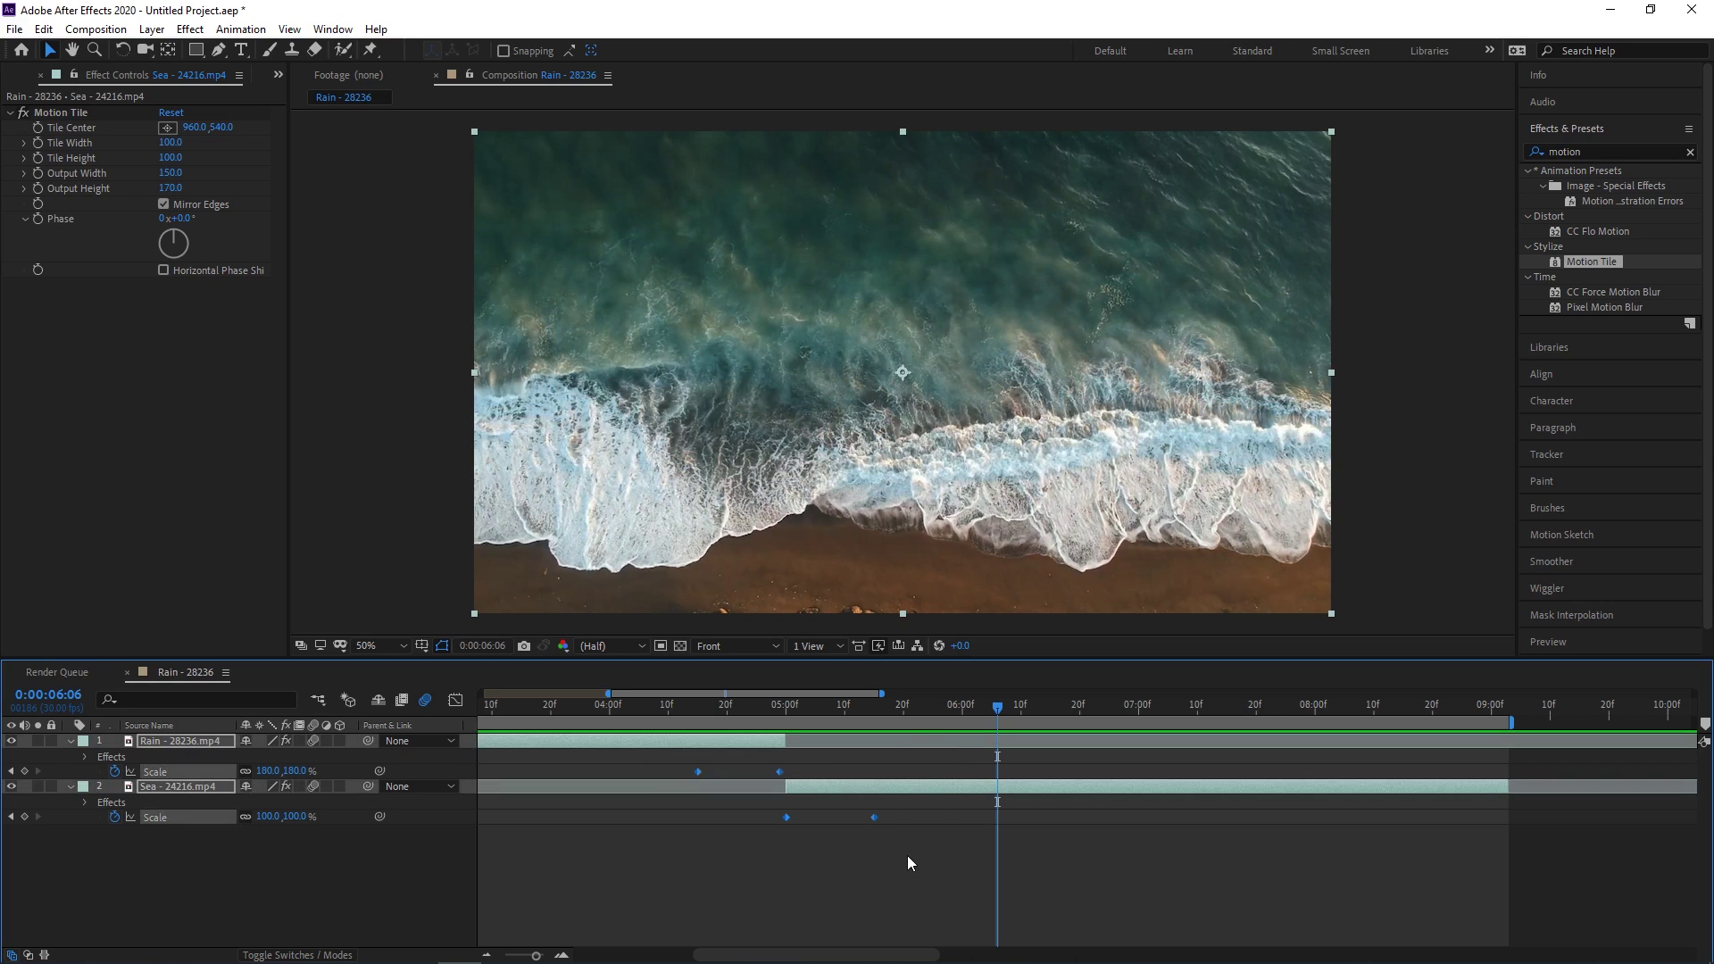
Apply Easy Ease In to the selected Scale keyframes.
right_click(908, 857)
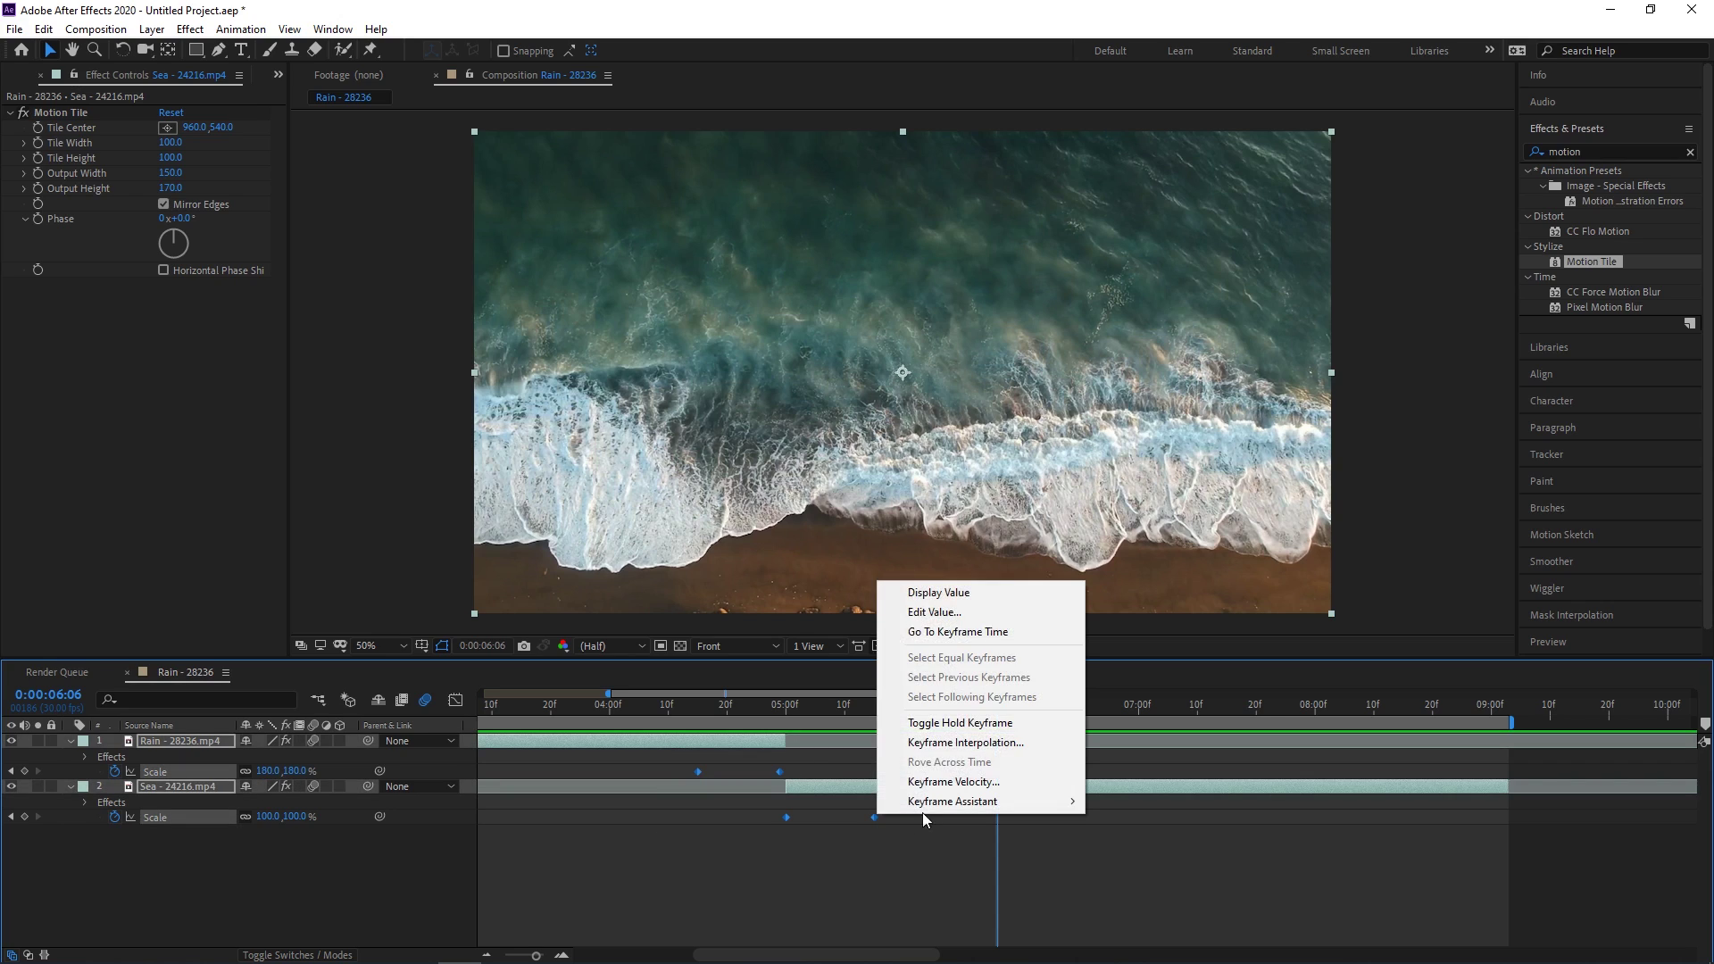
mouse_move(946, 799)
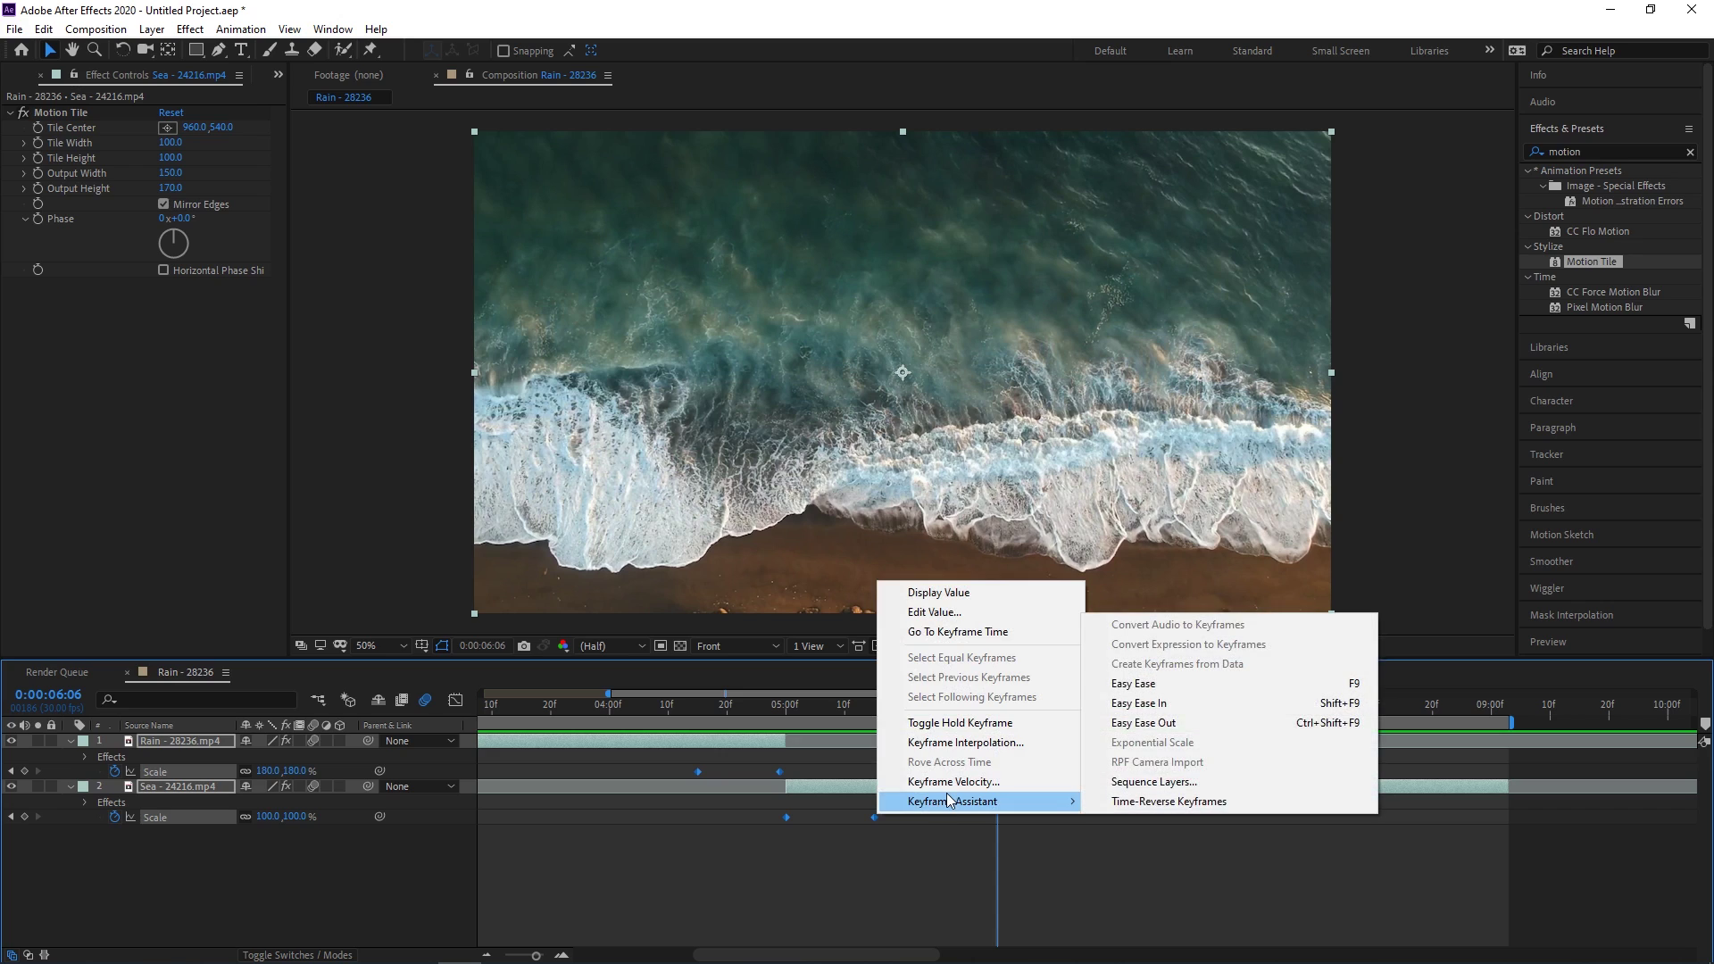
click(1165, 705)
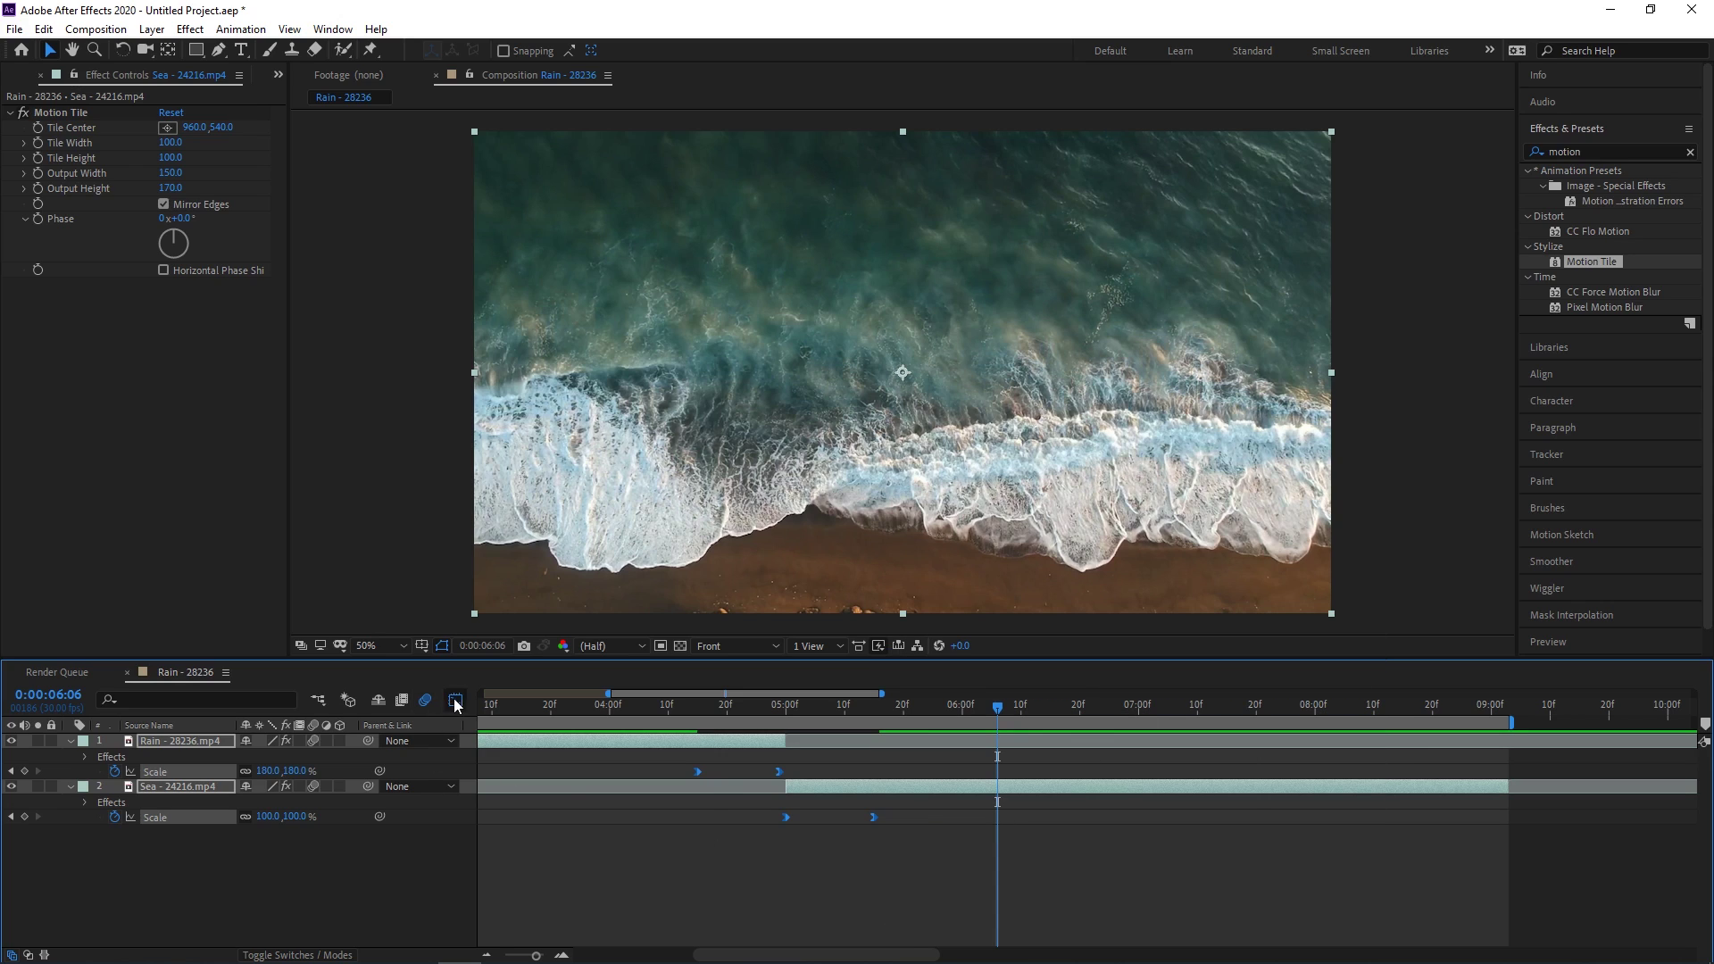
In the Graph Editor, apply F9 easing to the rain Scale keyframes and select the sea's.
click(455, 700)
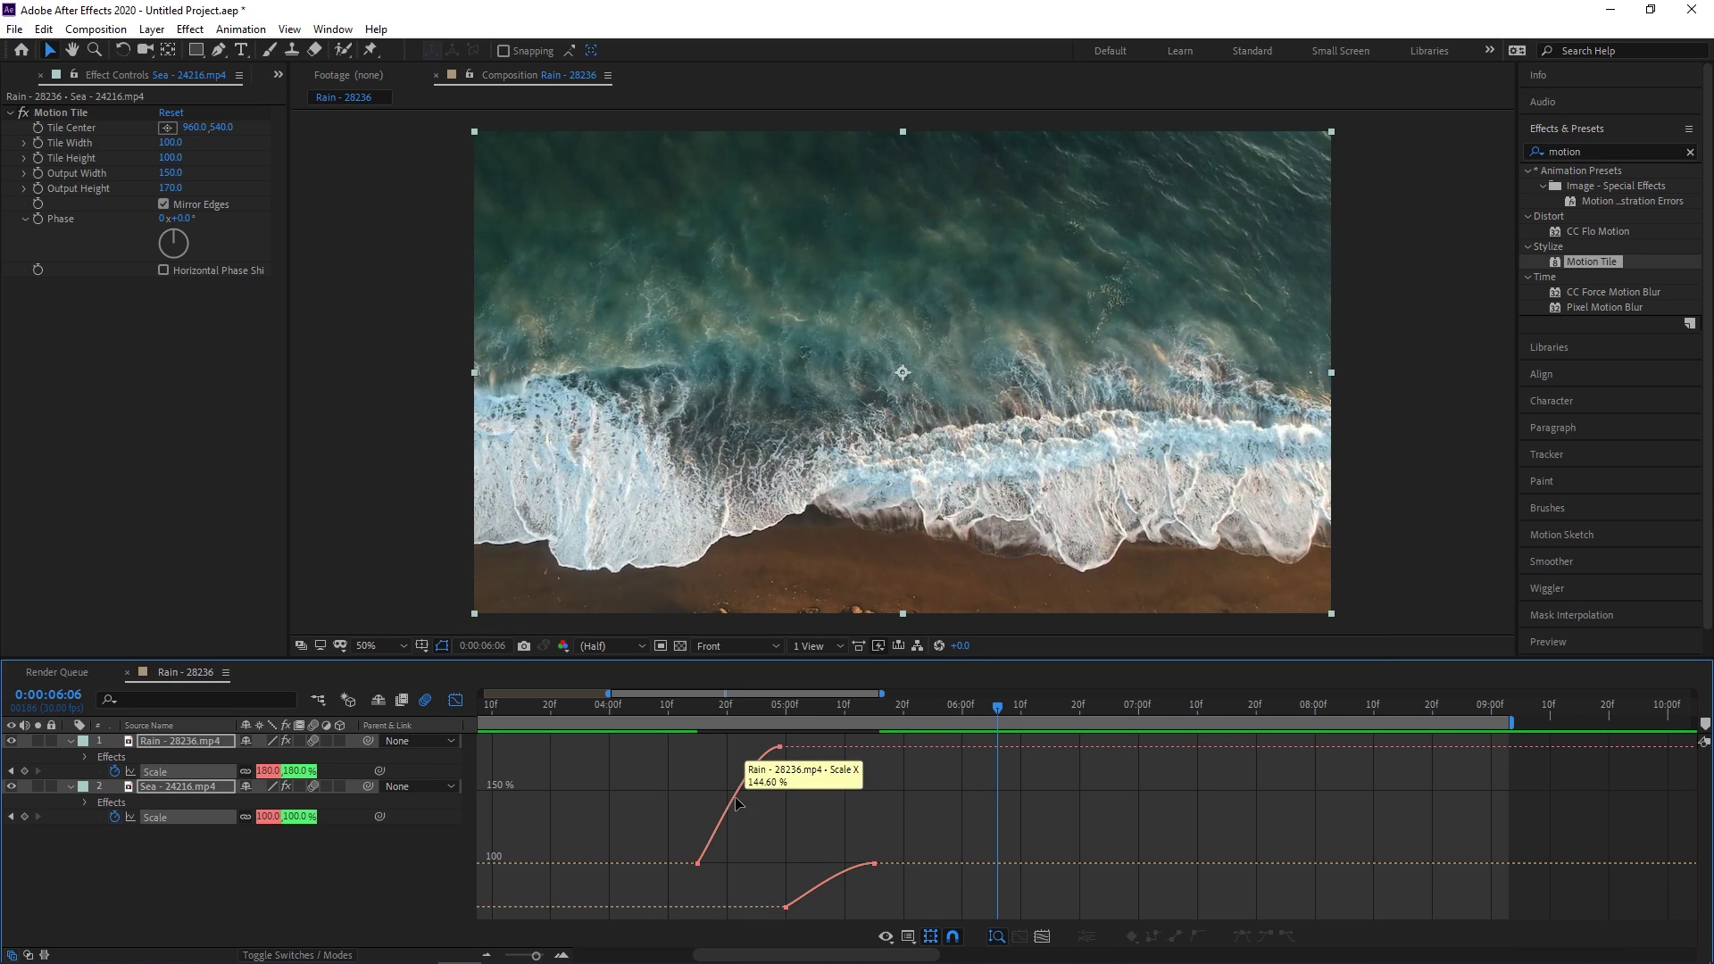
click(157, 770)
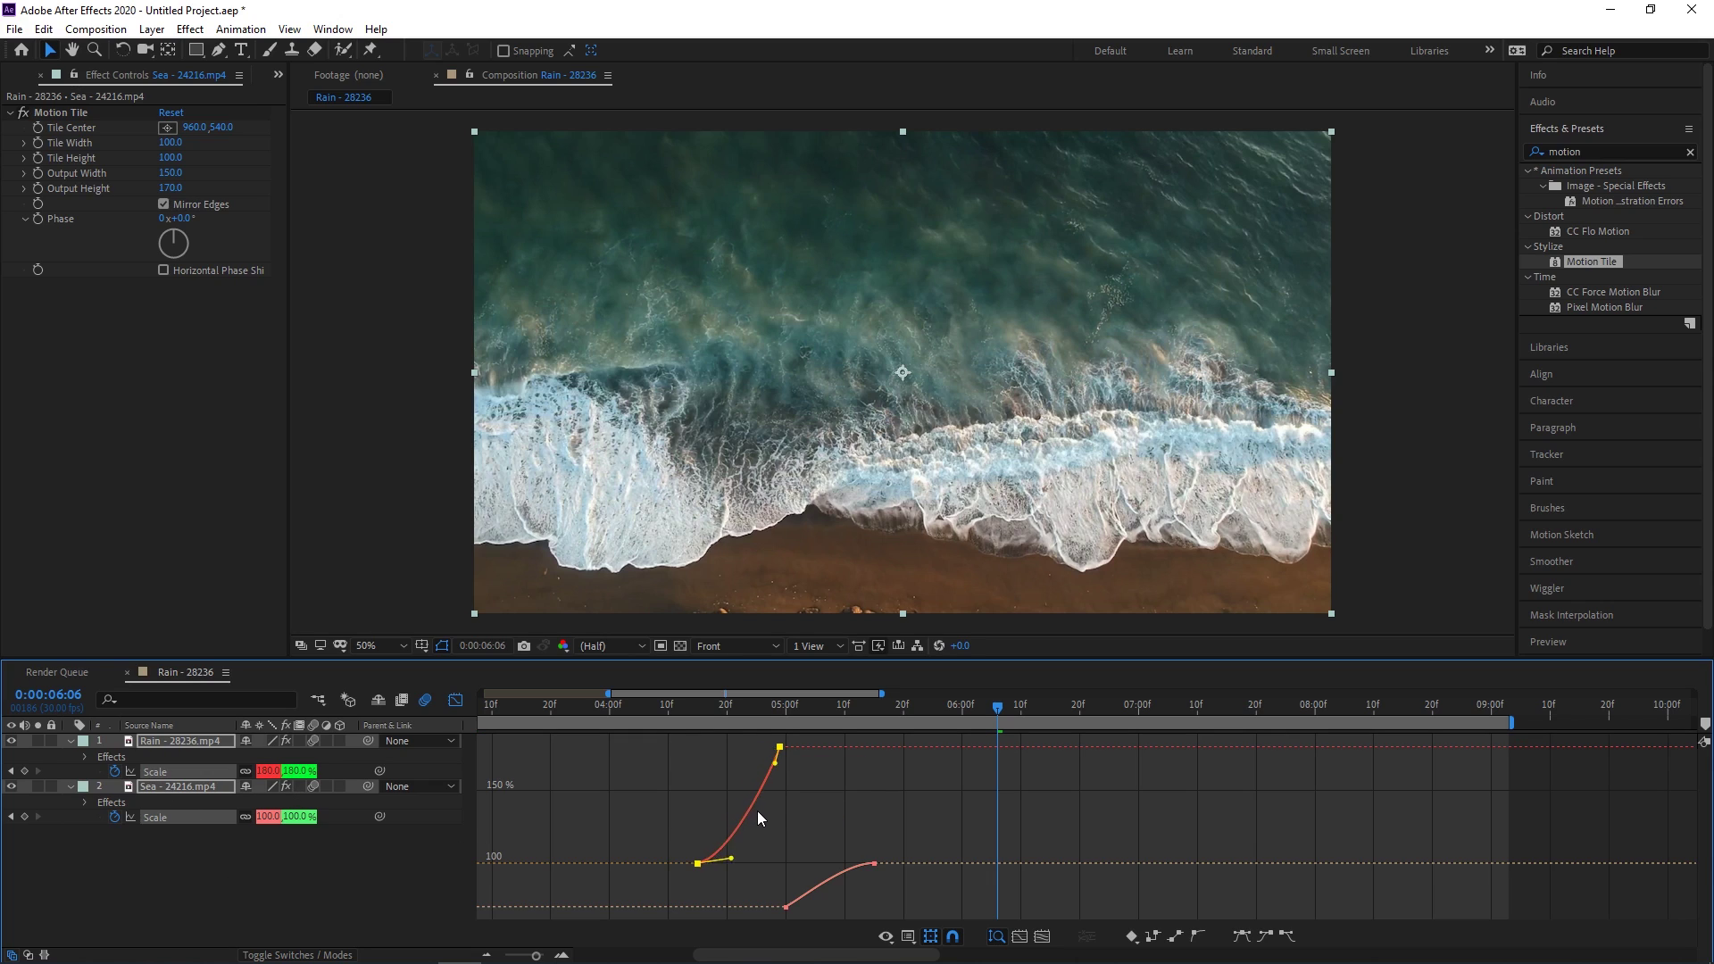
key(F9)
shift+click(203, 816)
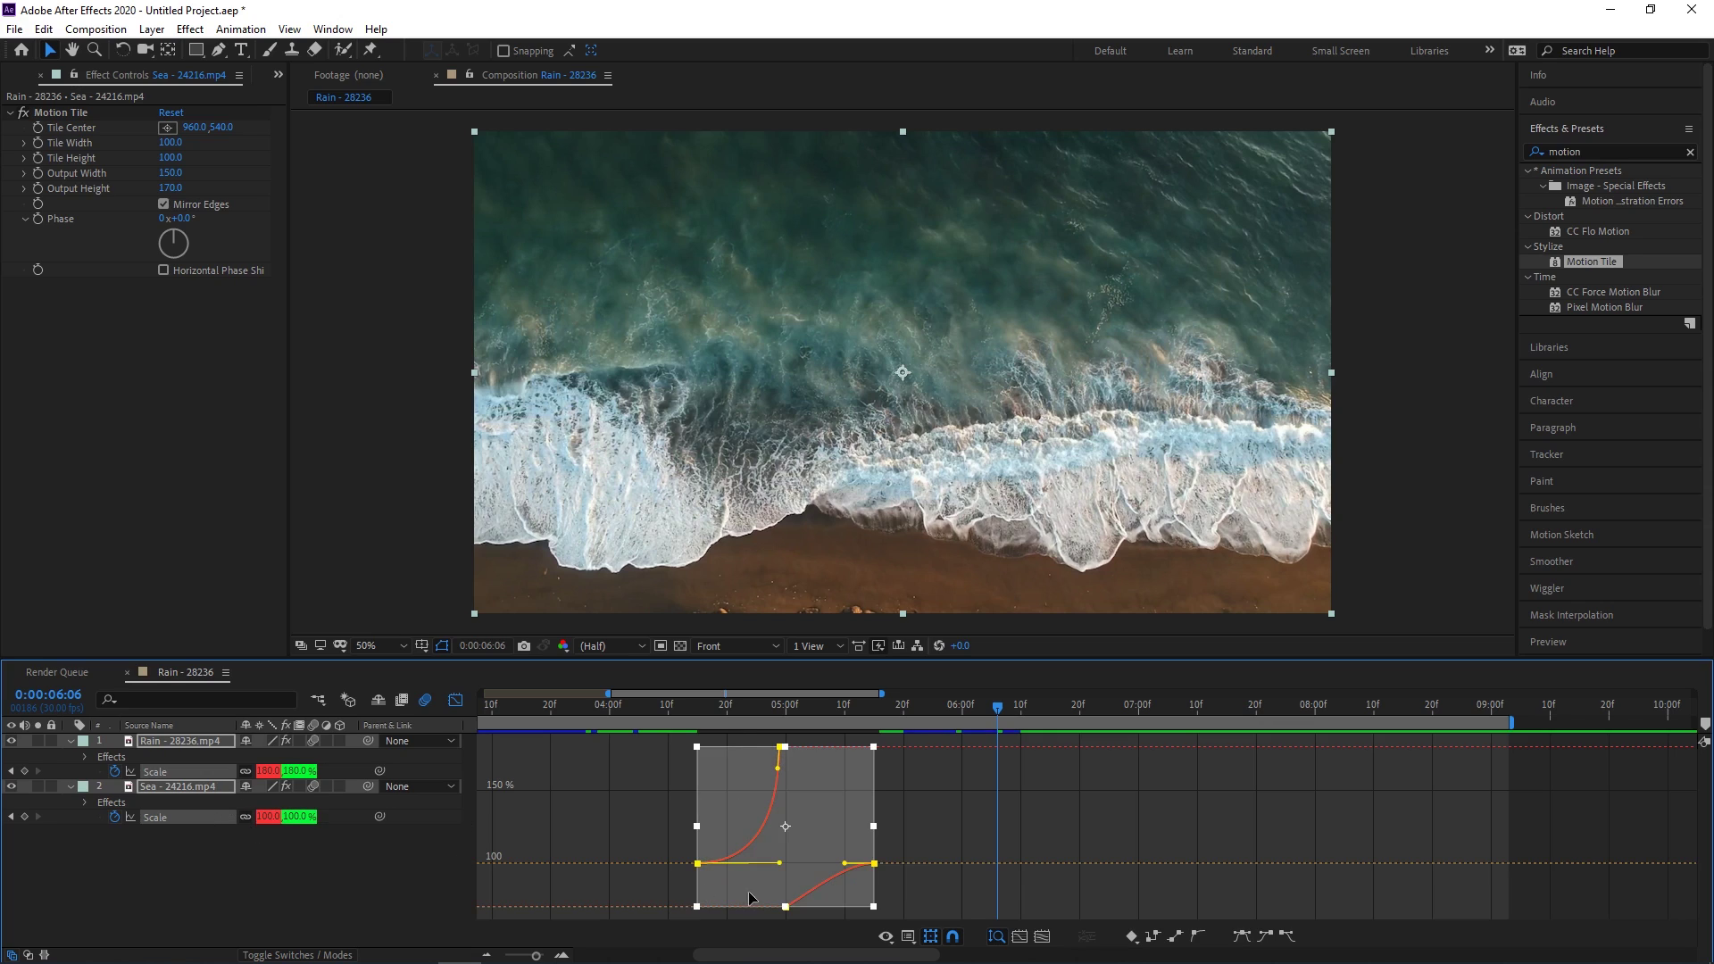
click(820, 883)
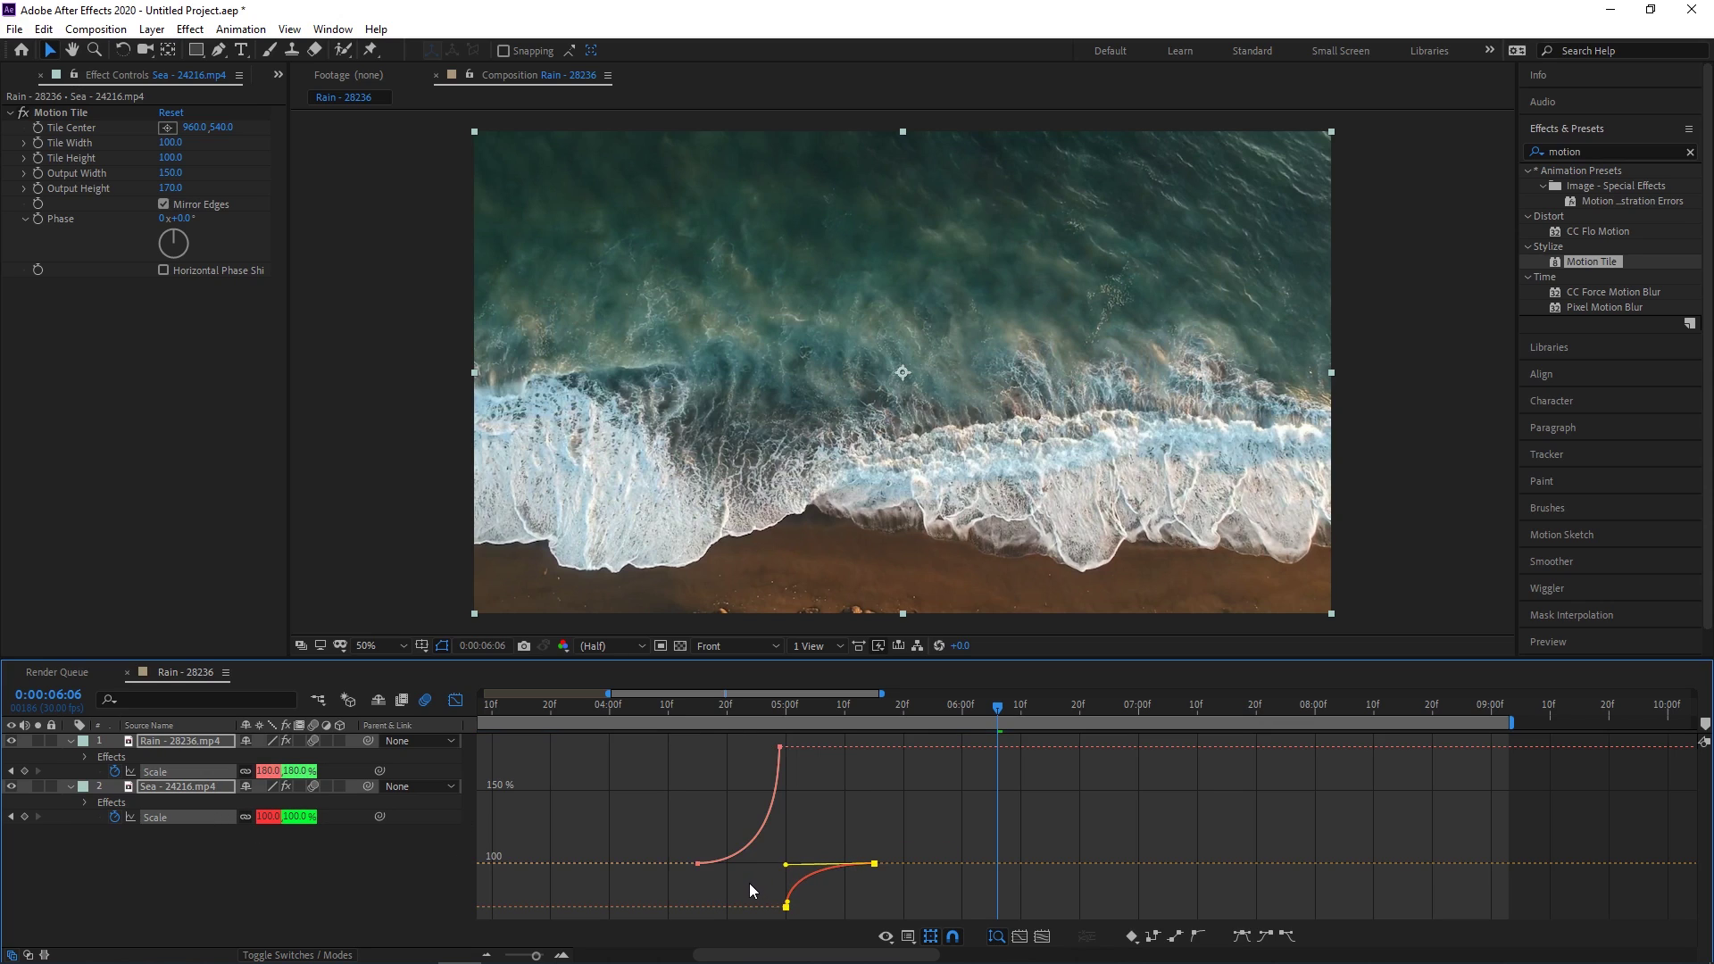
Preview the eased scale transition from the rain footage.
click(609, 707)
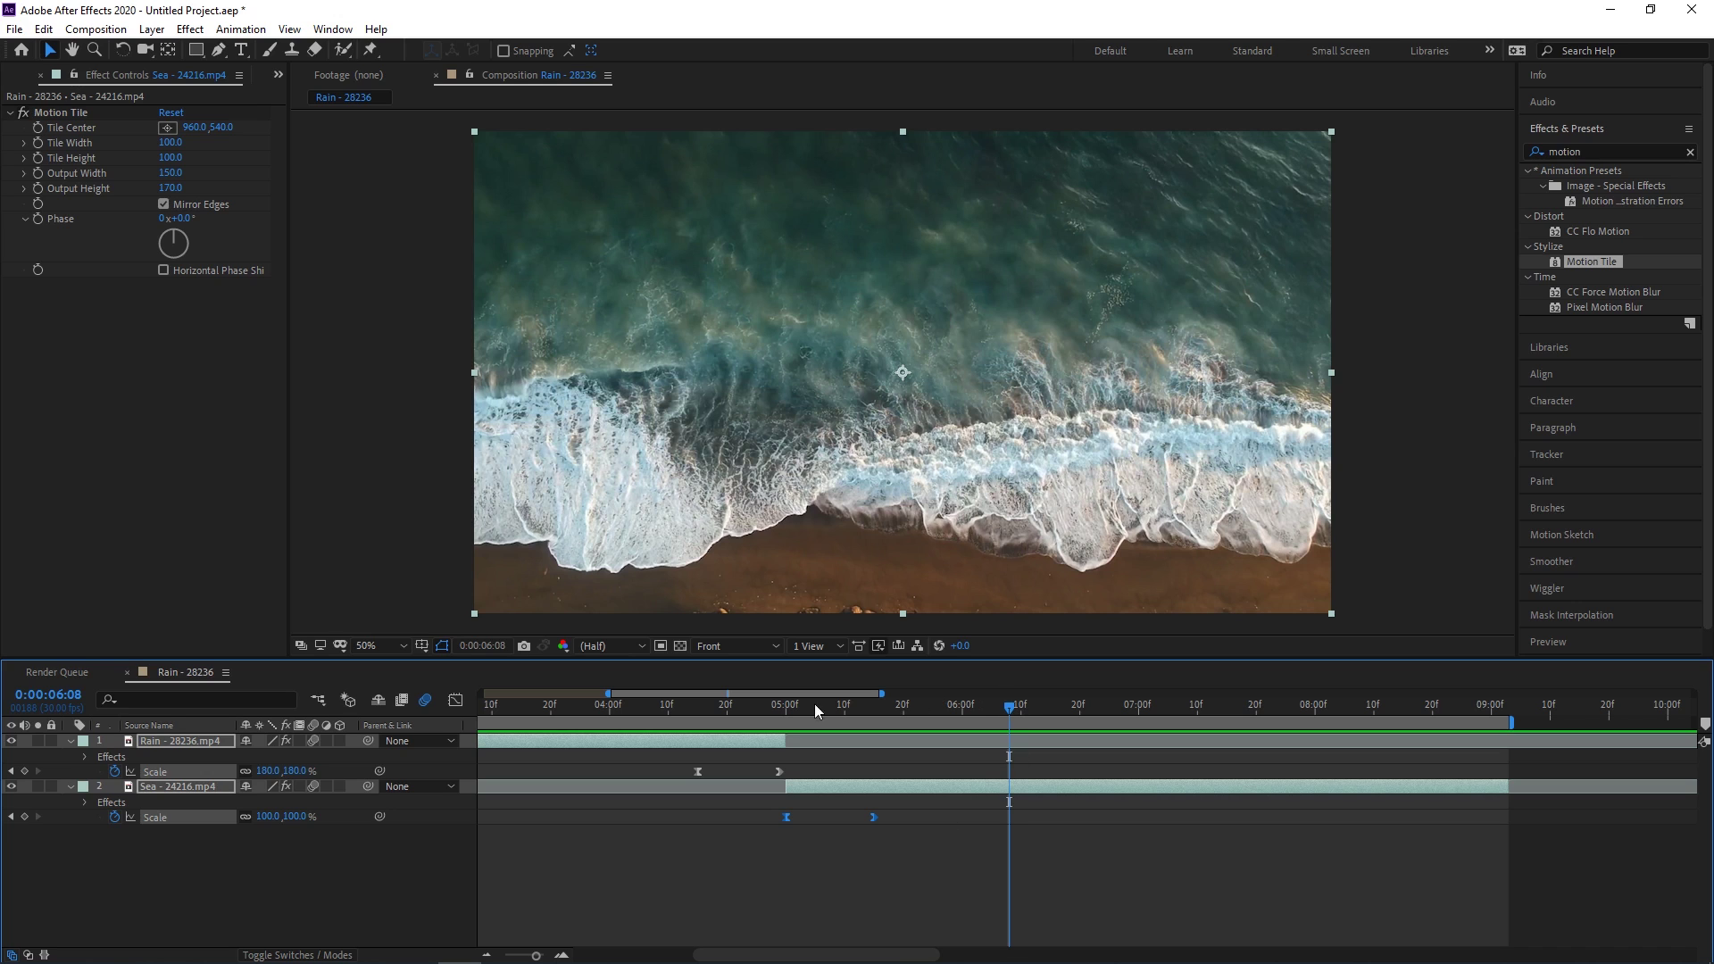
drag(682, 705, 621, 710)
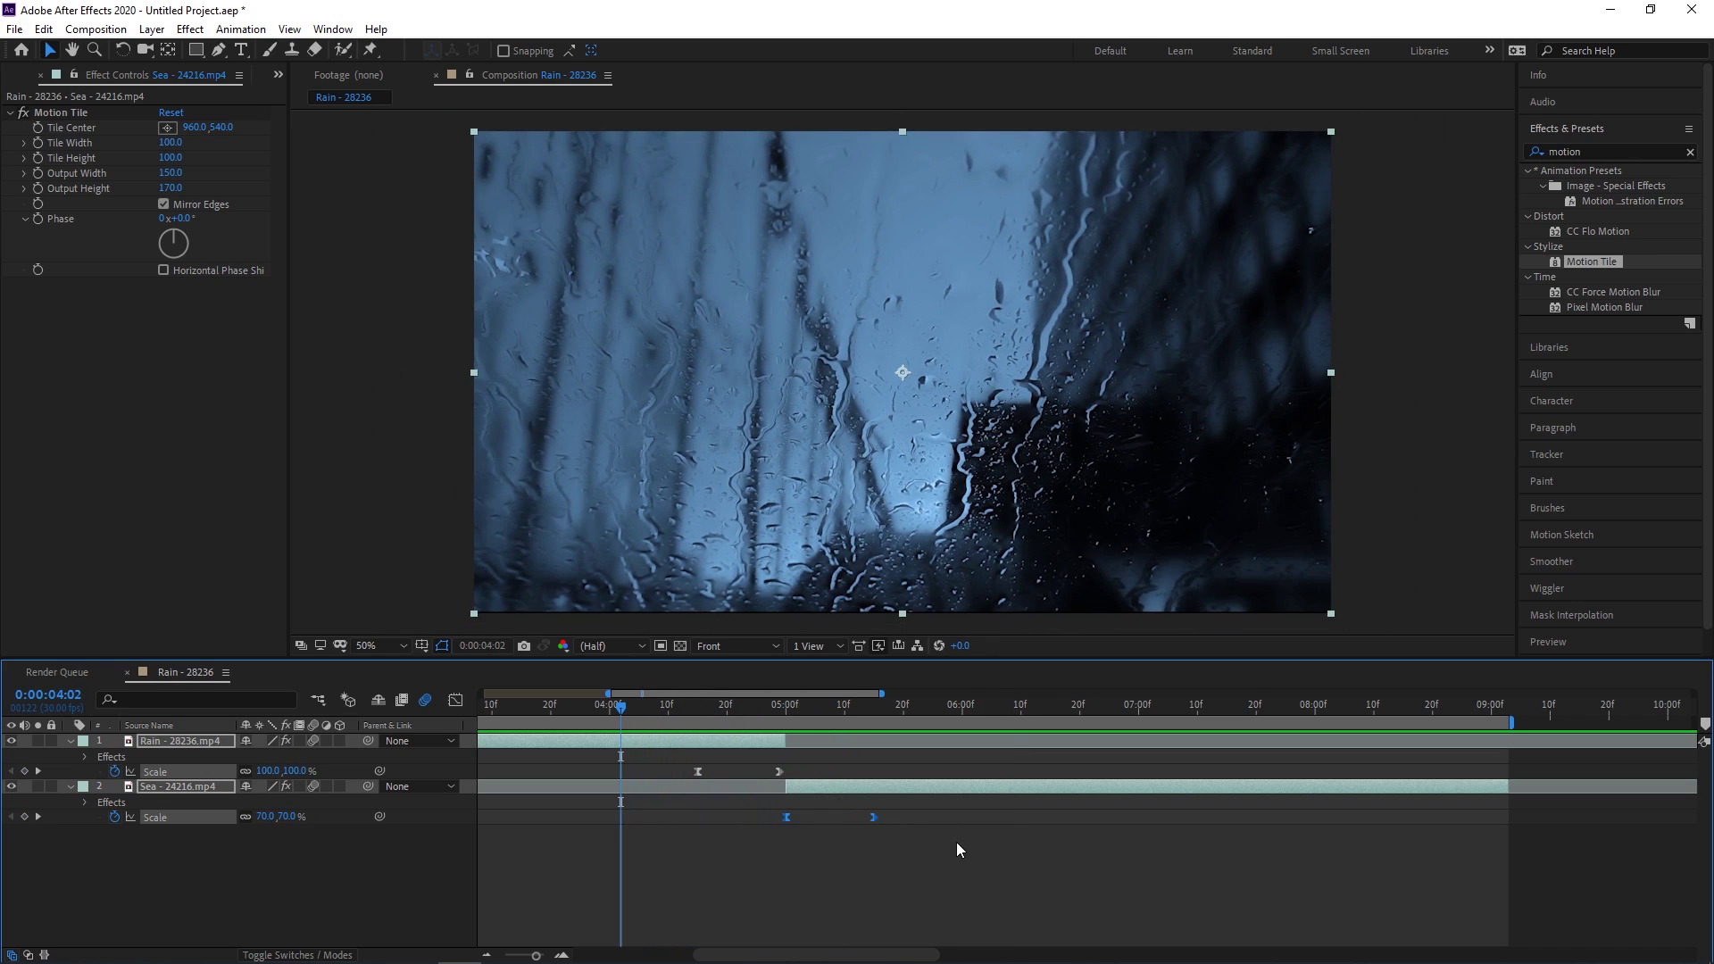
key(space)
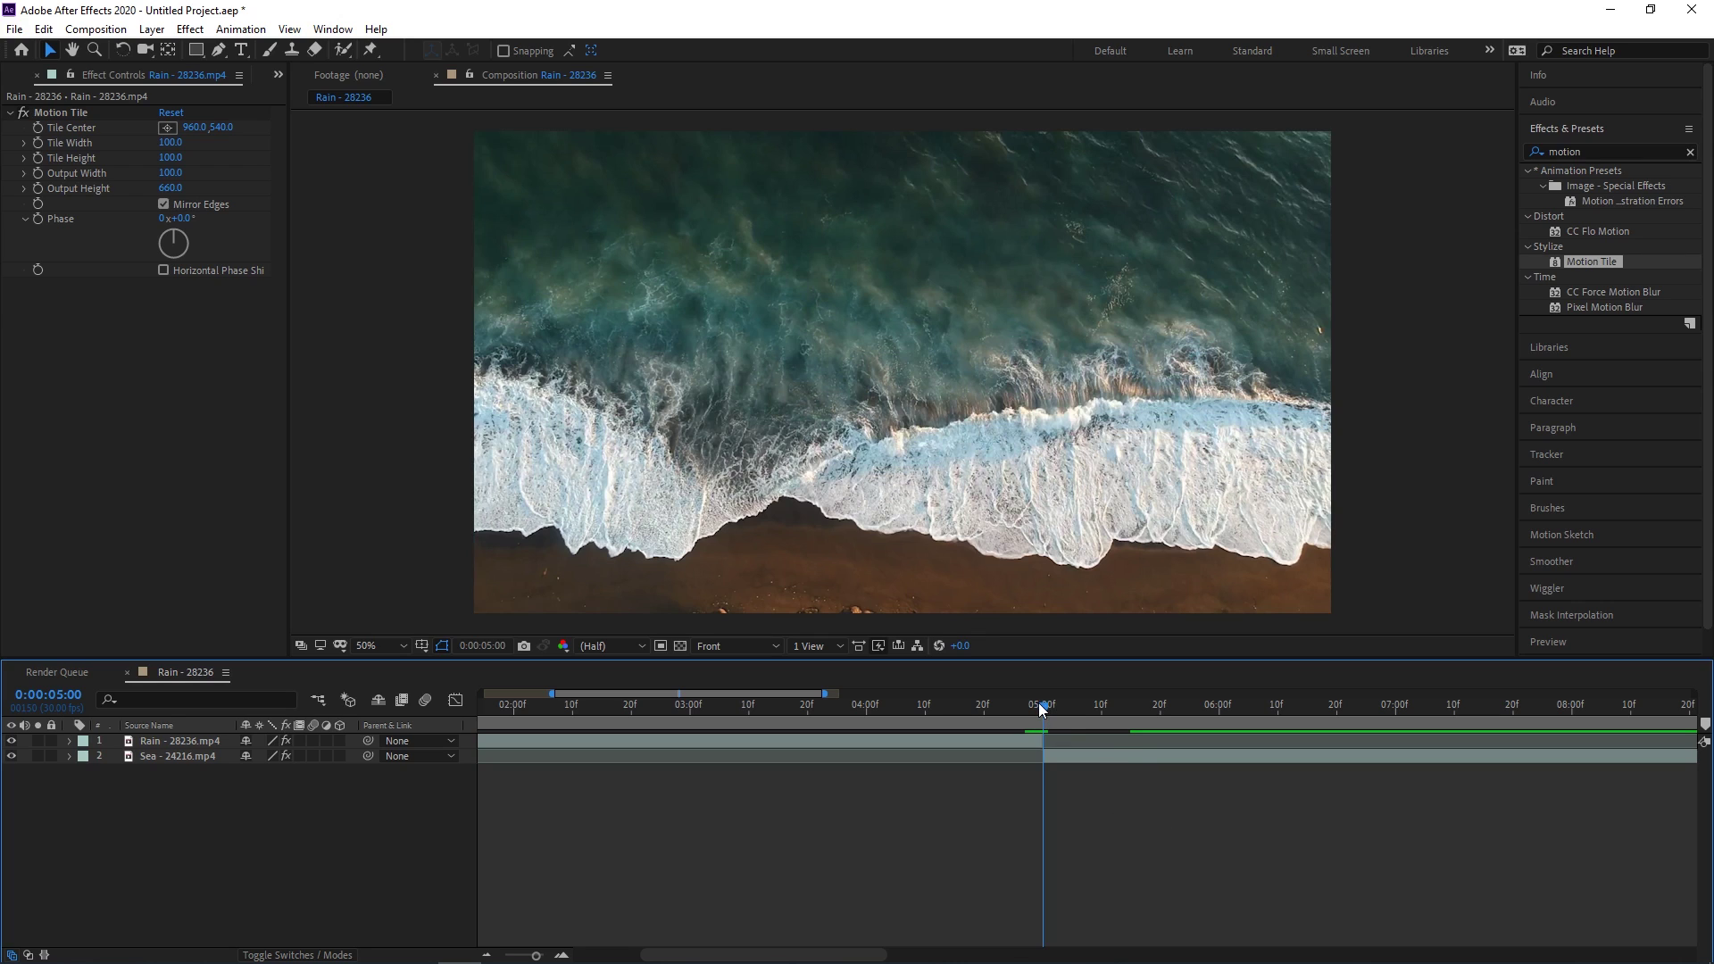
Keyframe the rain clip's Rotation from 0° at 4:15 to -90° at 4:29.
drag(1041, 714, 953, 708)
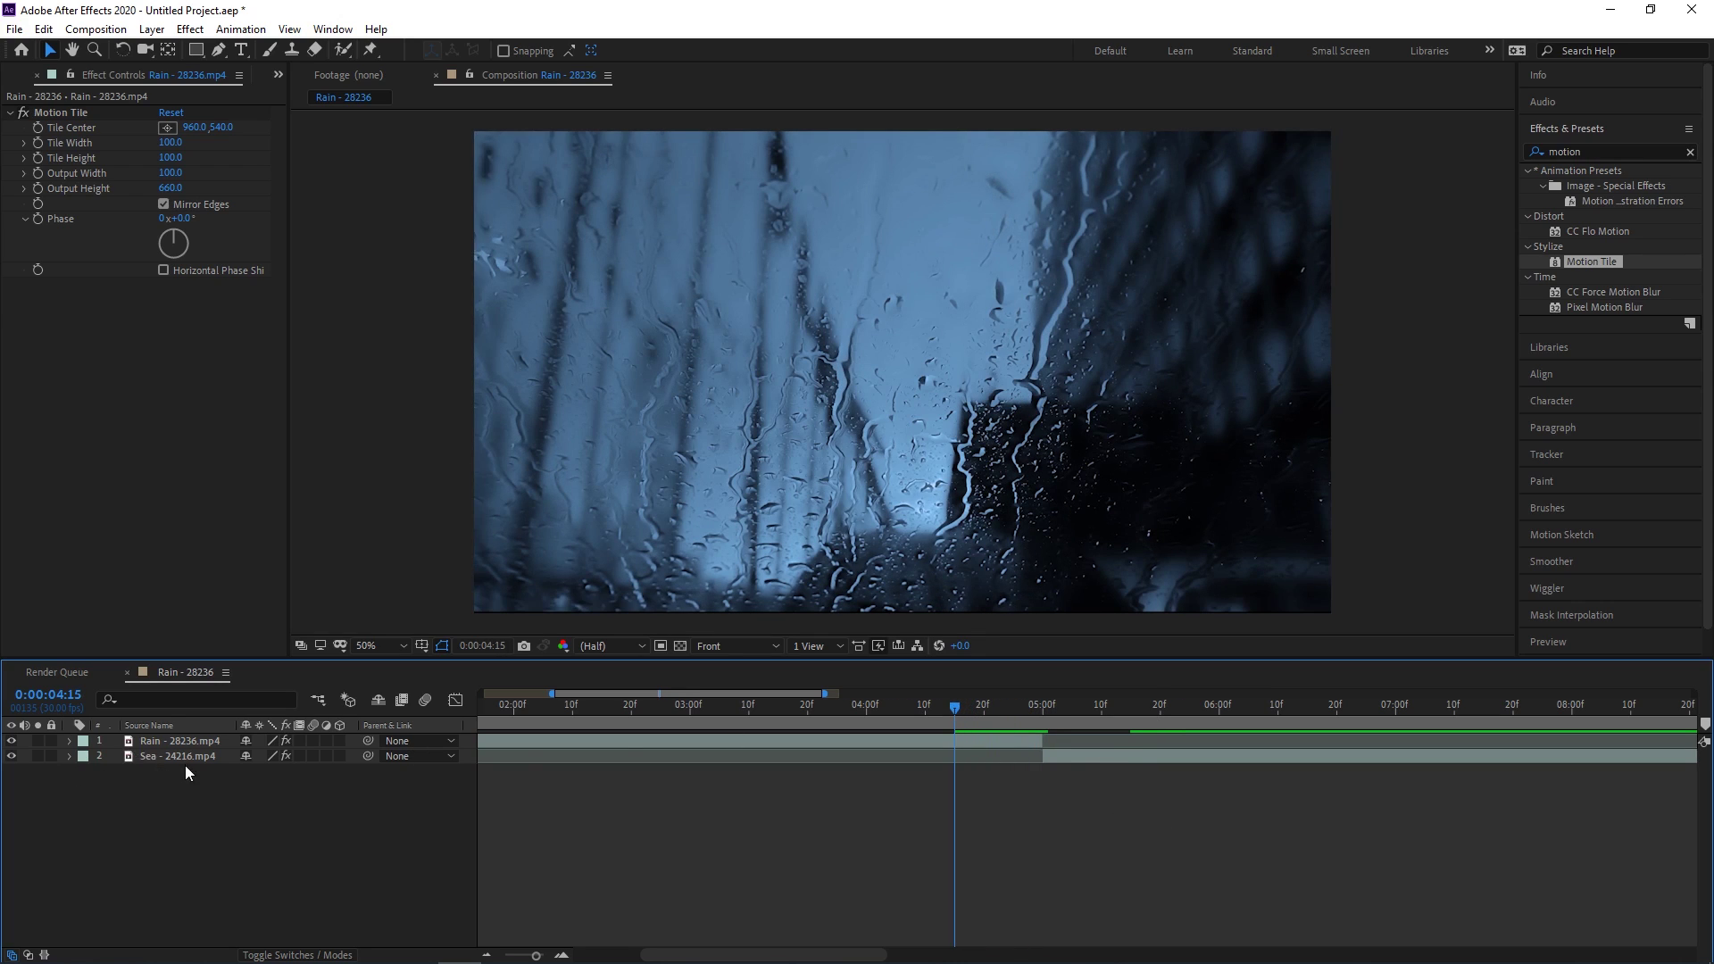
click(175, 743)
key(r)
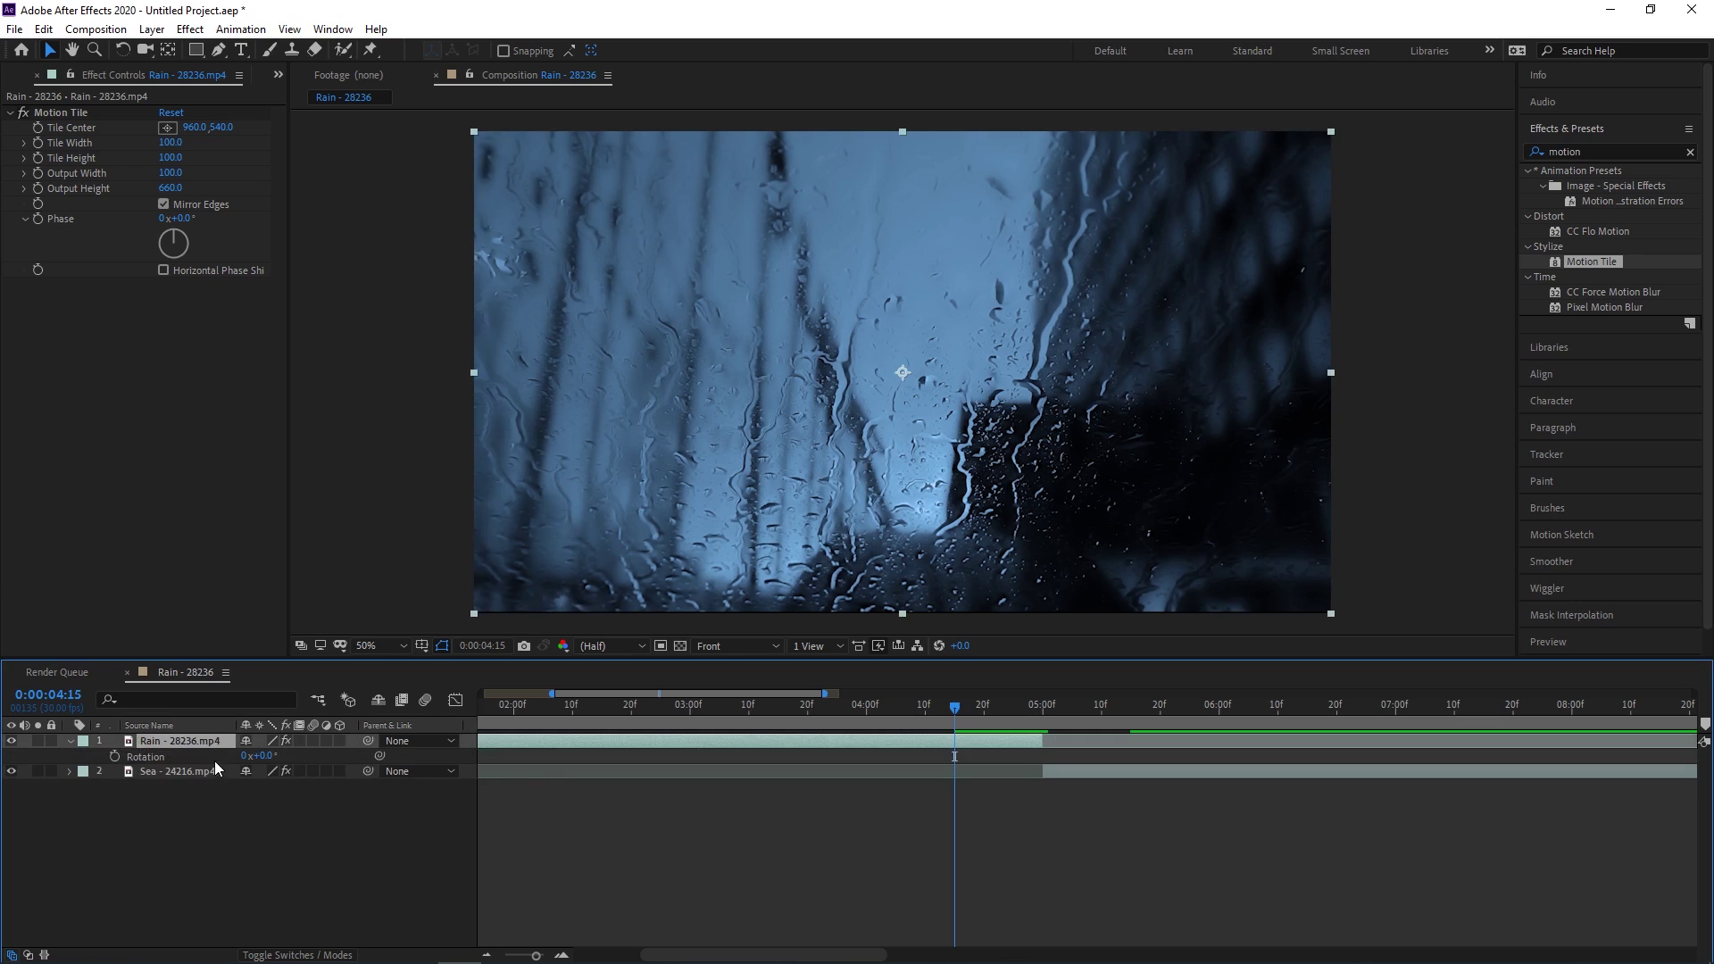
click(114, 756)
drag(959, 712, 1037, 703)
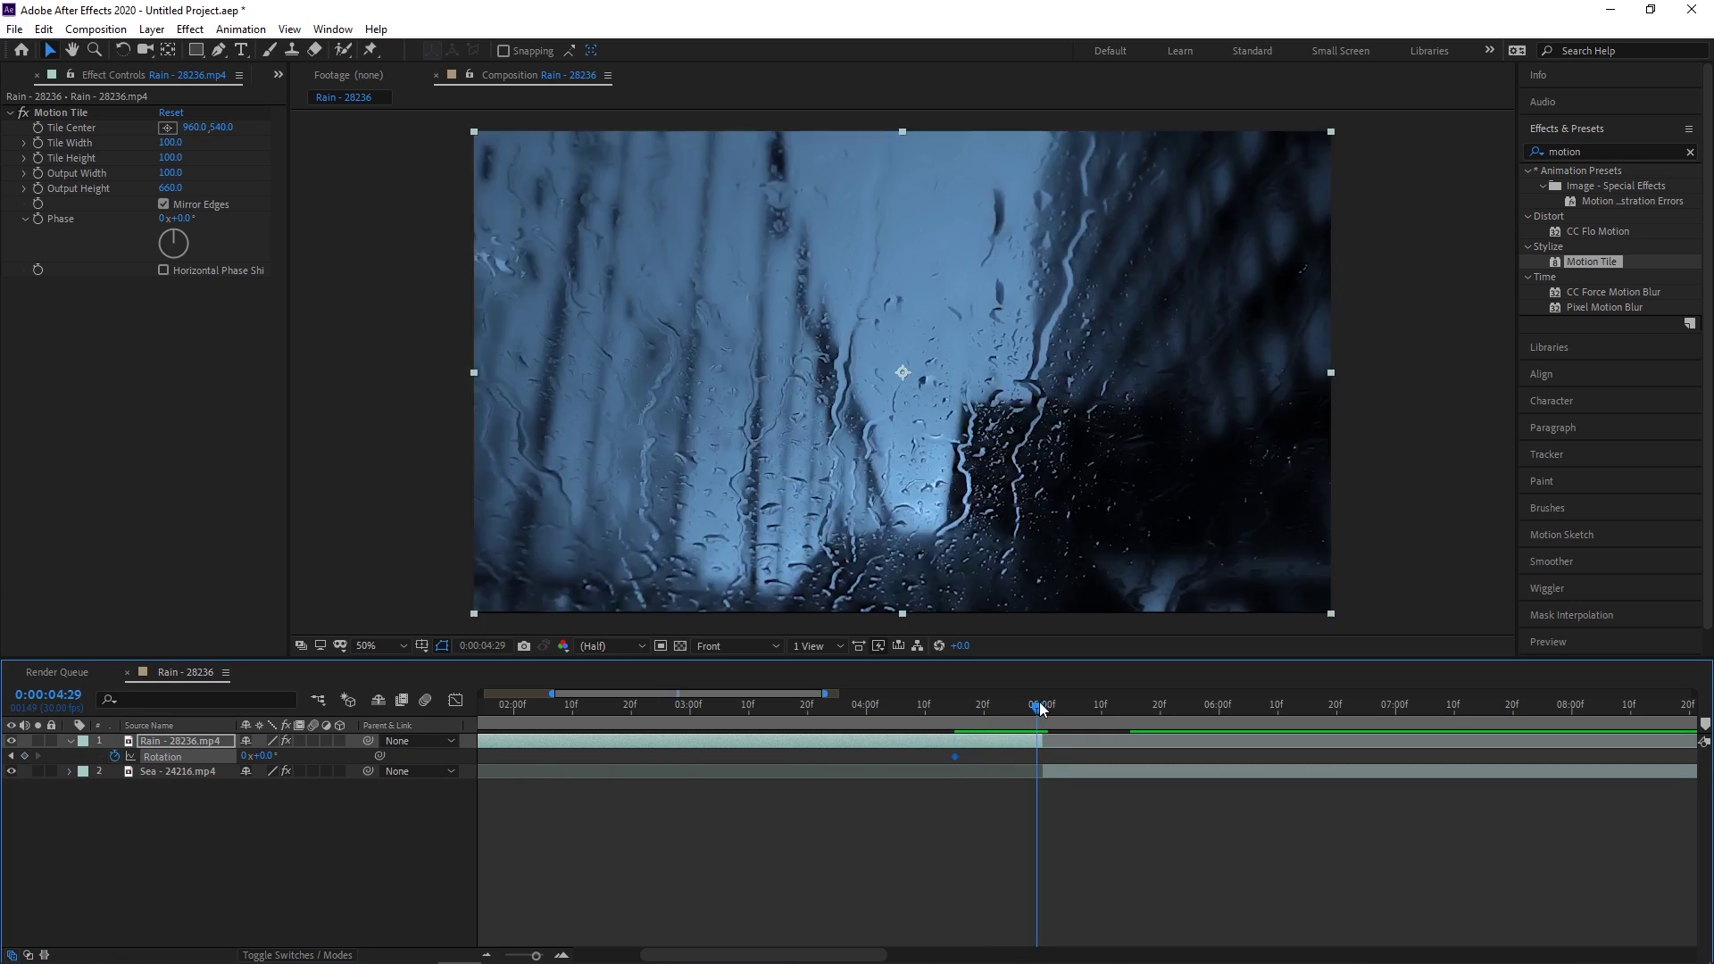
click(269, 755)
text(-90)
key(Return)
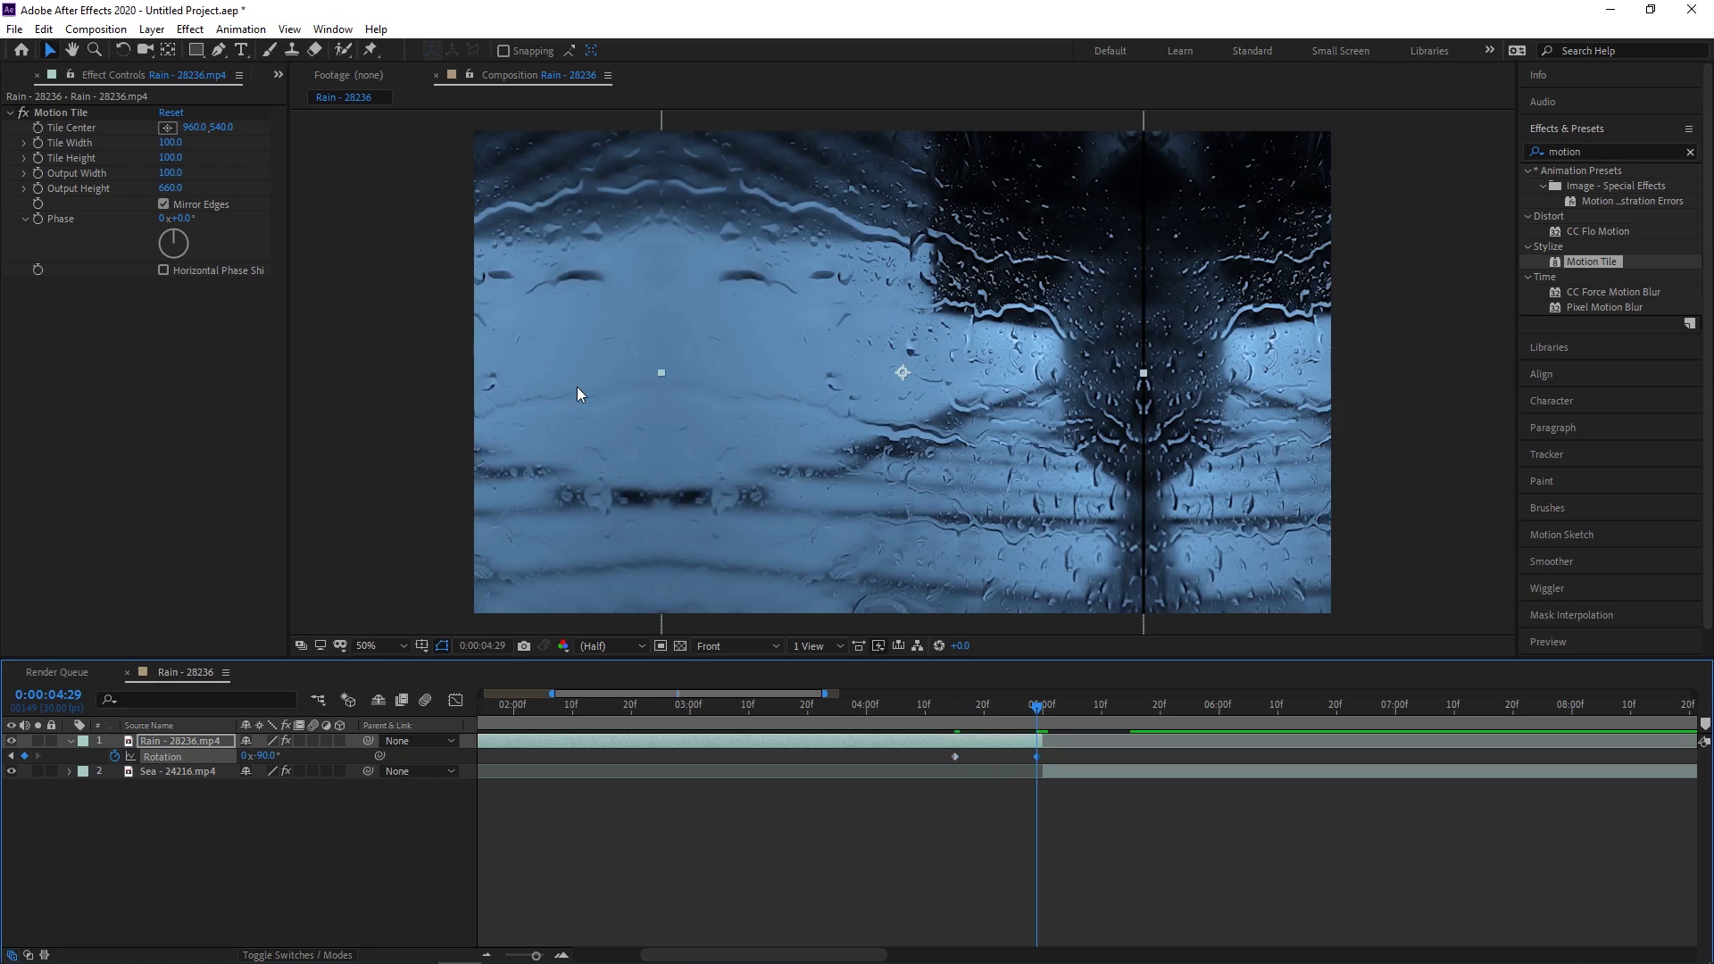
Lower the rain clip's Motion Tile Output Height to 180 and preview the rotation to the 5:00 cut.
drag(170, 188, 124, 190)
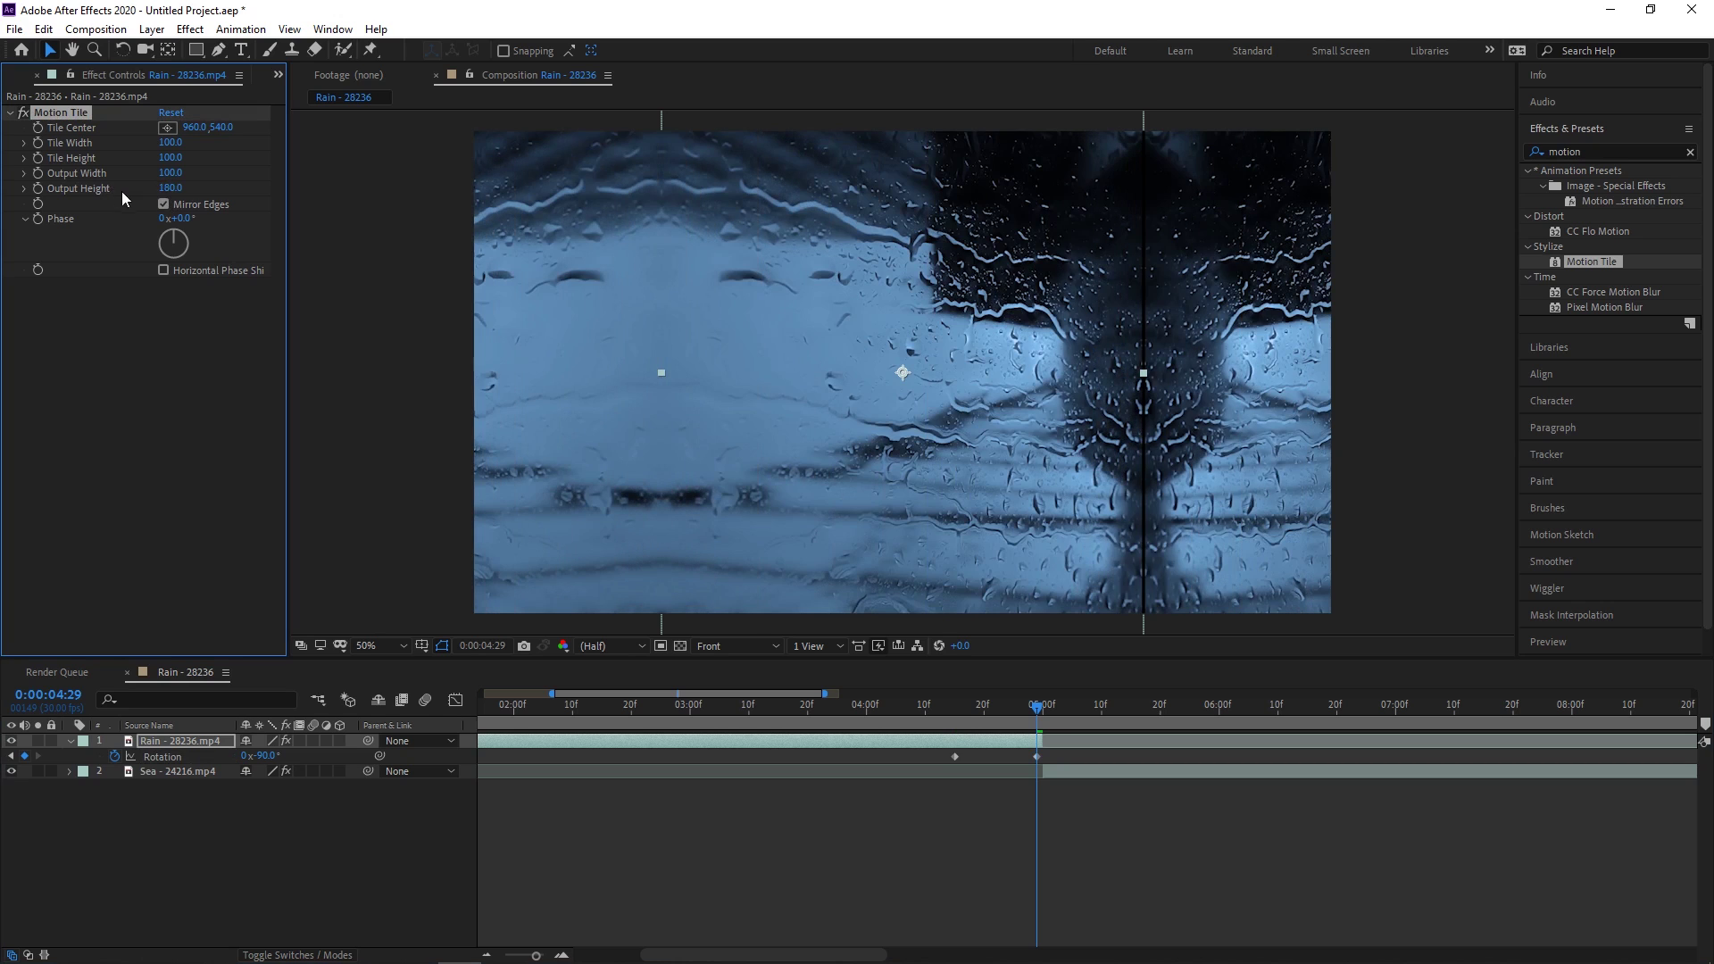
click(920, 705)
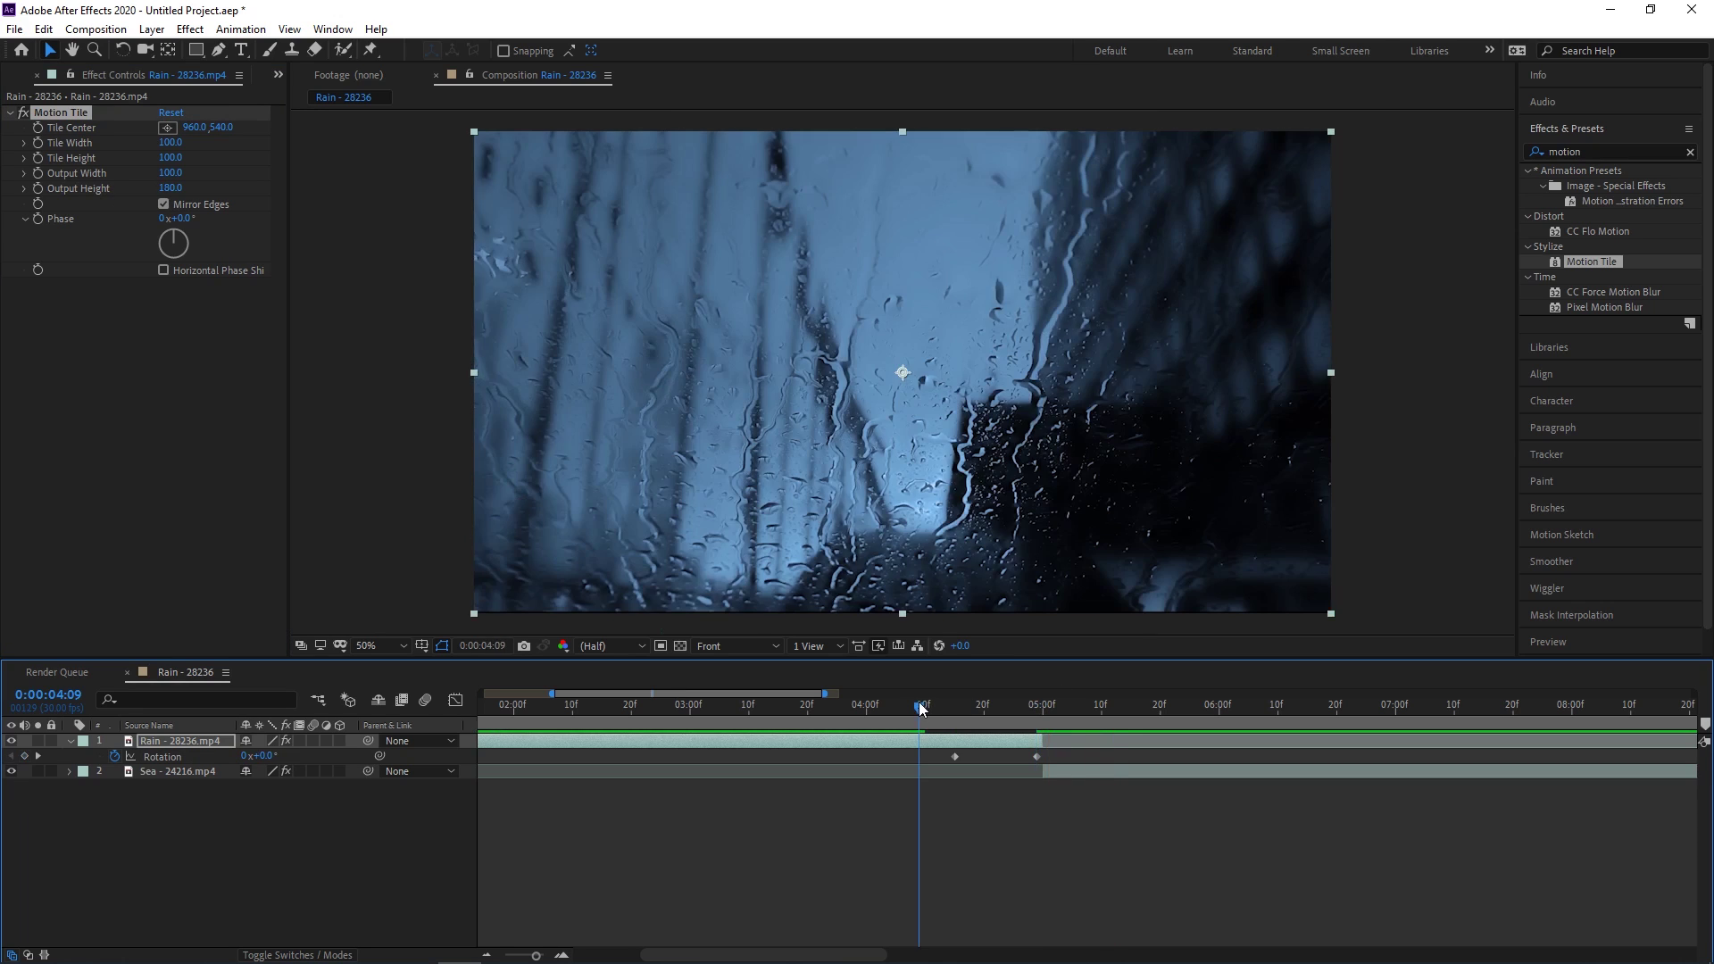
key(space)
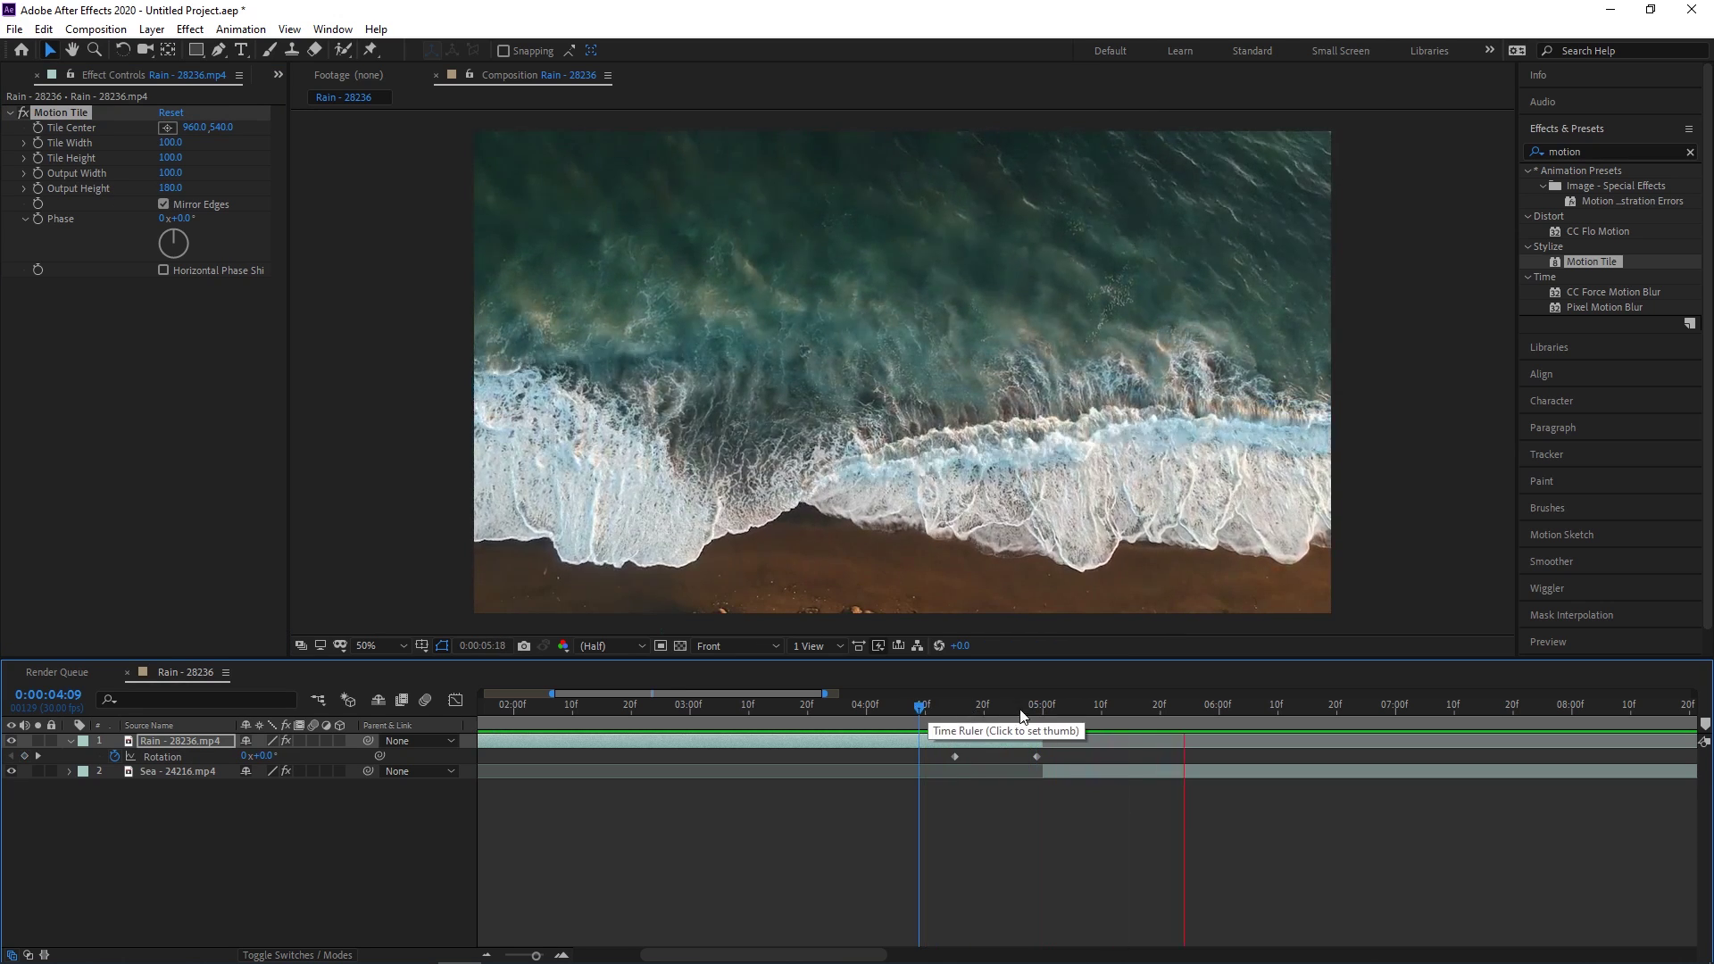
click(1042, 707)
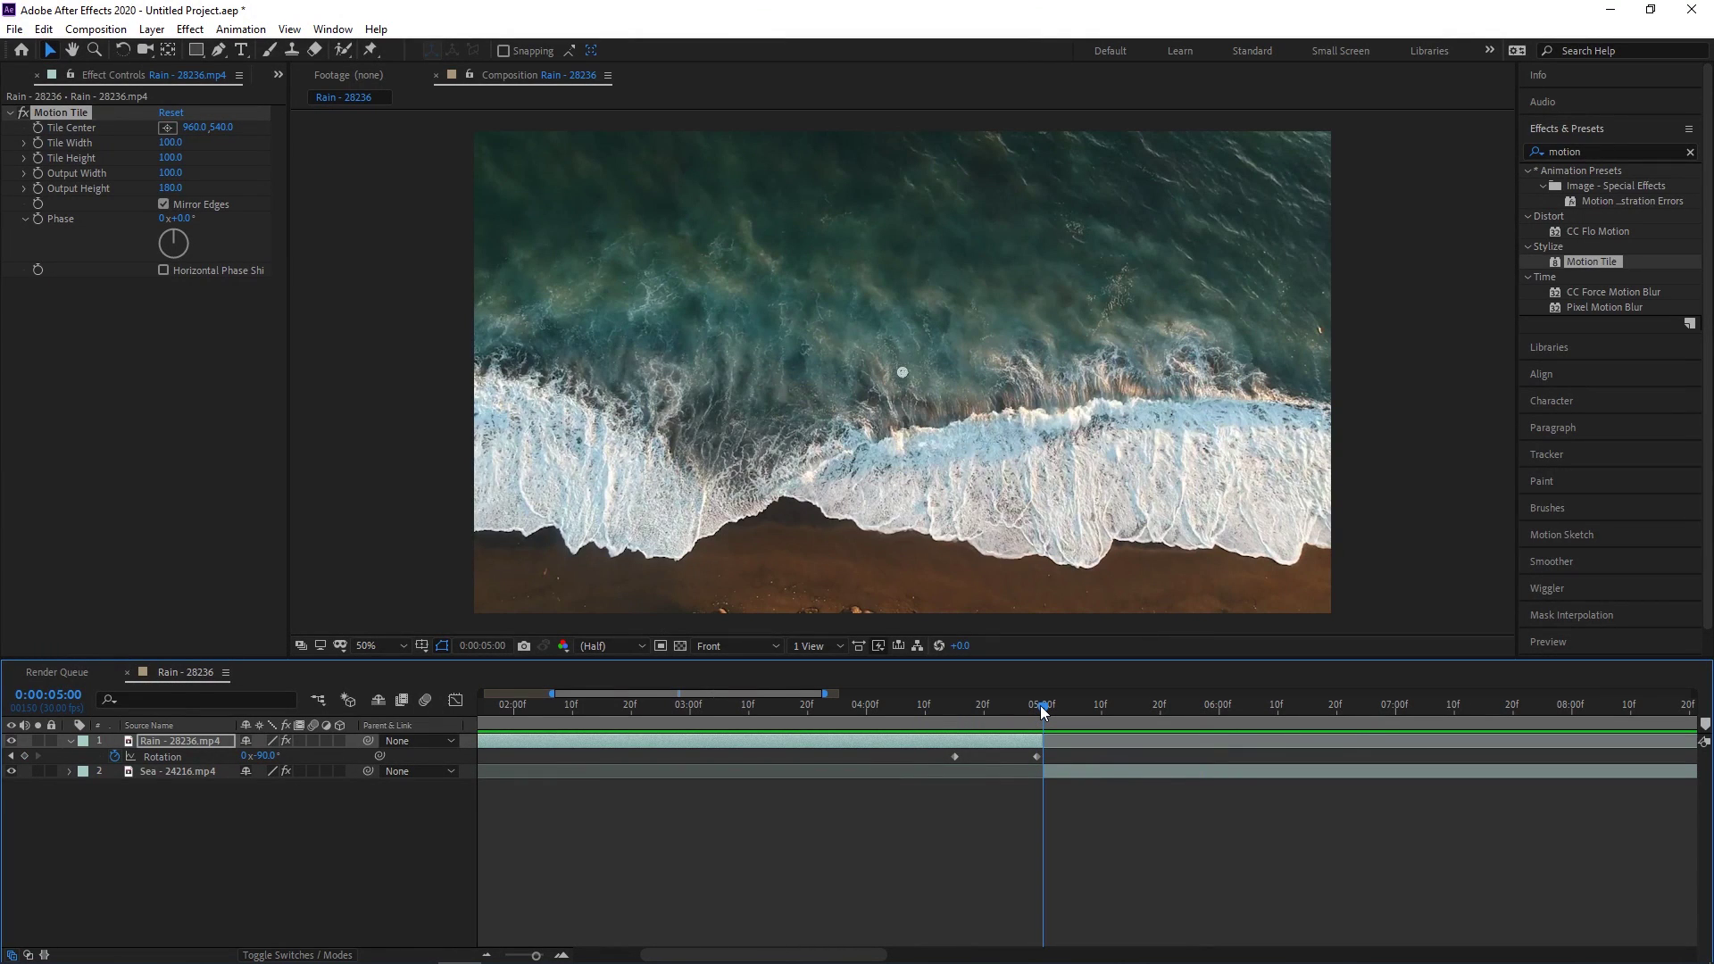
Keyframe the sea clip's Rotation at 90° at 5:00, turning back to 0° just after the cut.
click(556, 770)
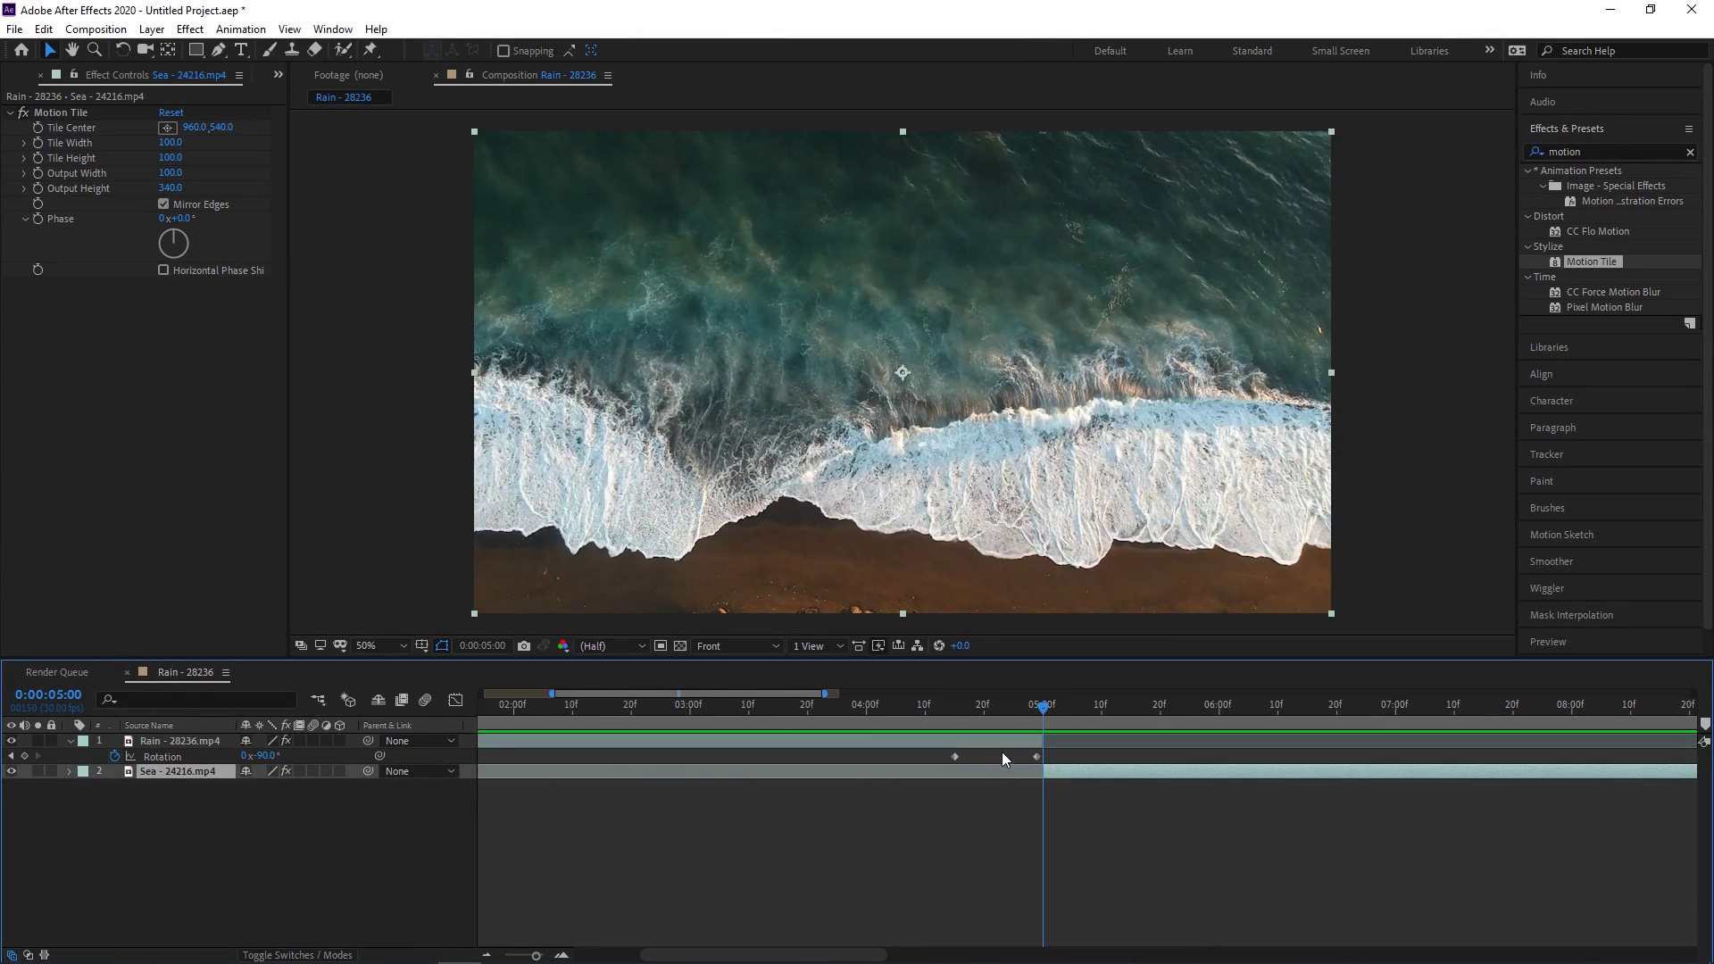
key(r)
drag(1042, 706, 1135, 704)
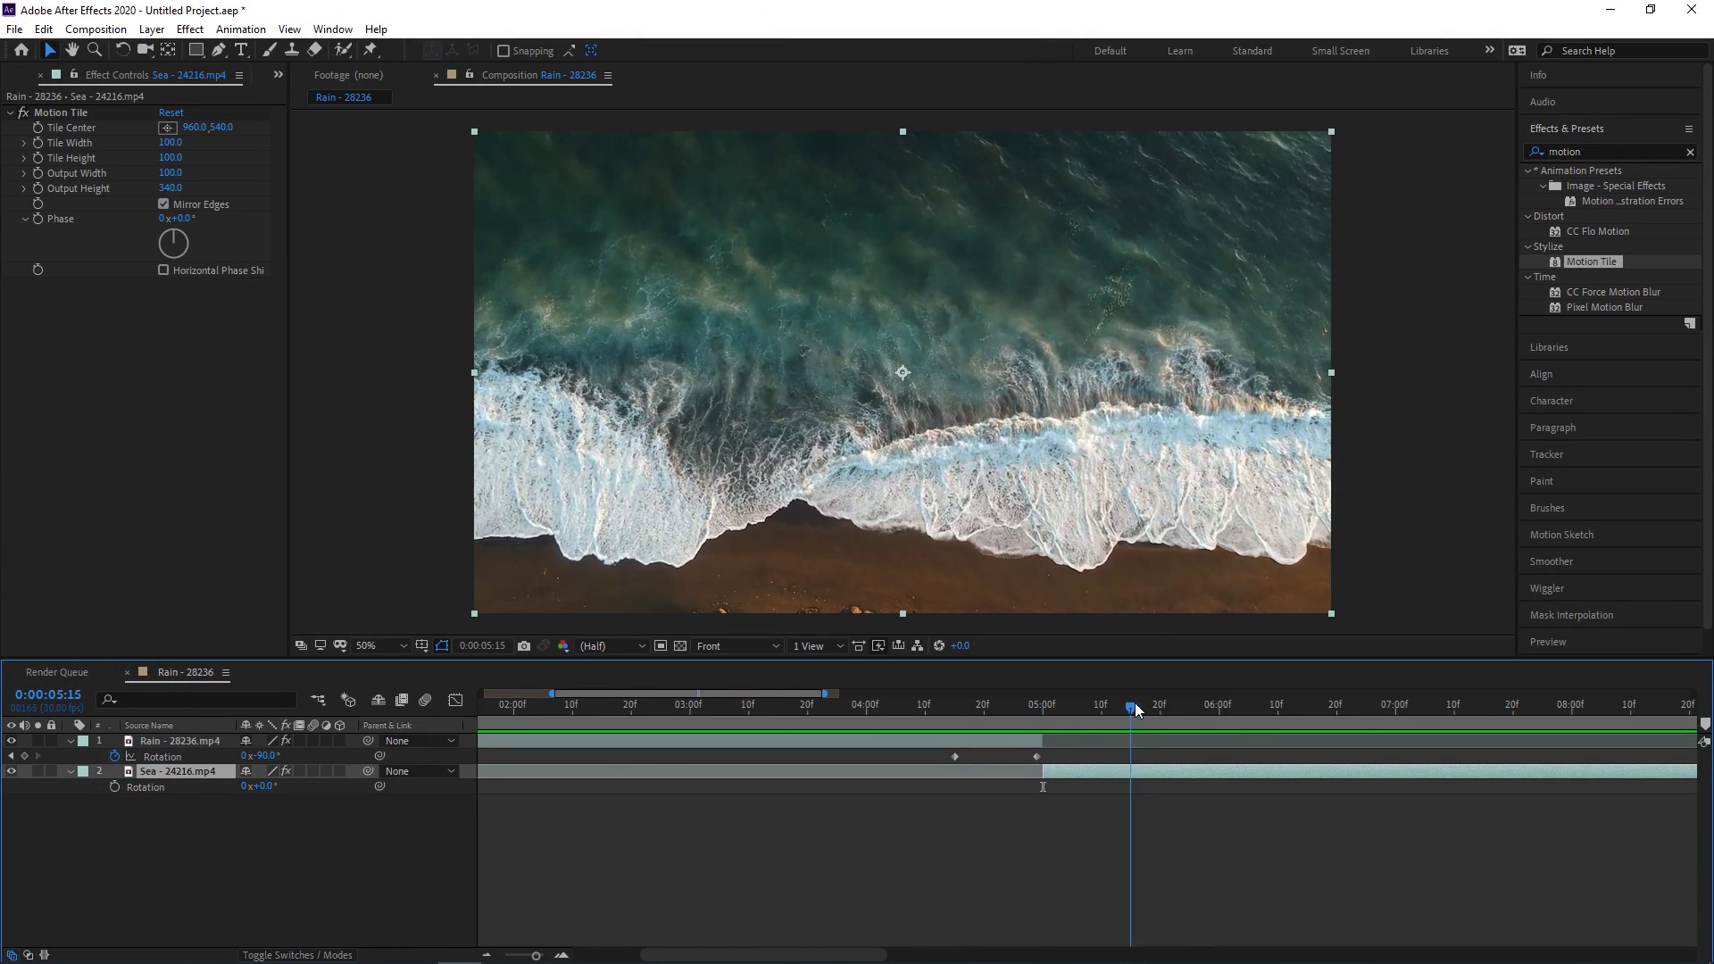
click(116, 786)
drag(1129, 711, 1043, 705)
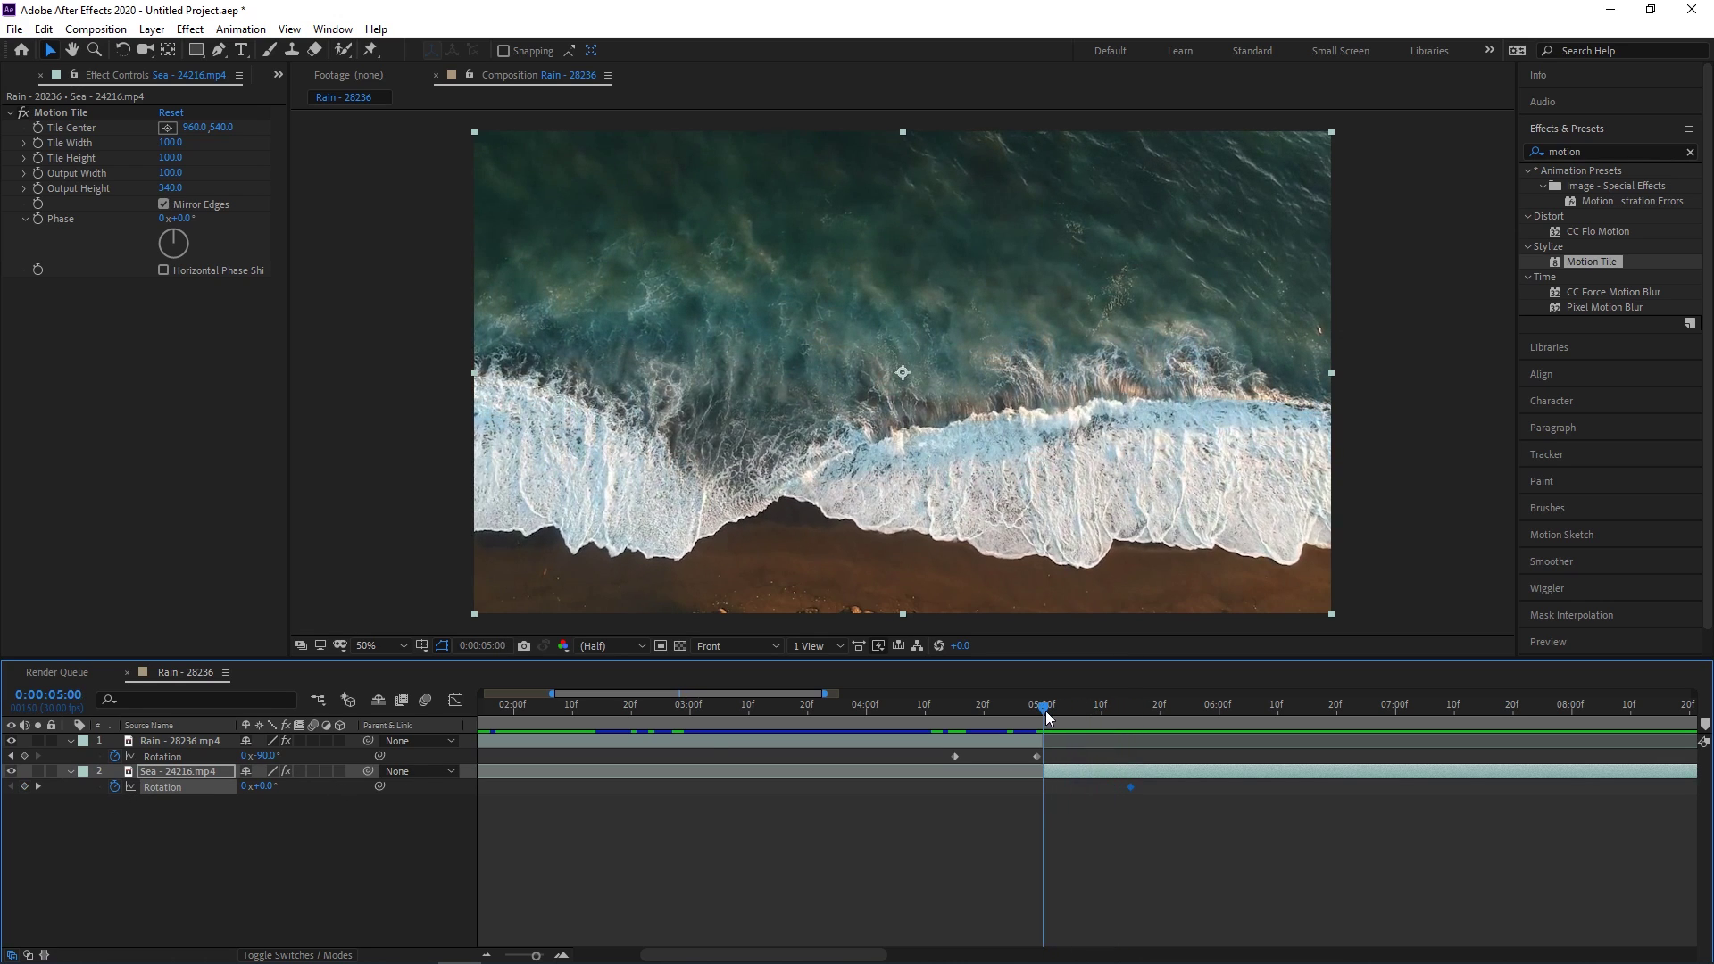
click(265, 787)
text(90)
key(Return)
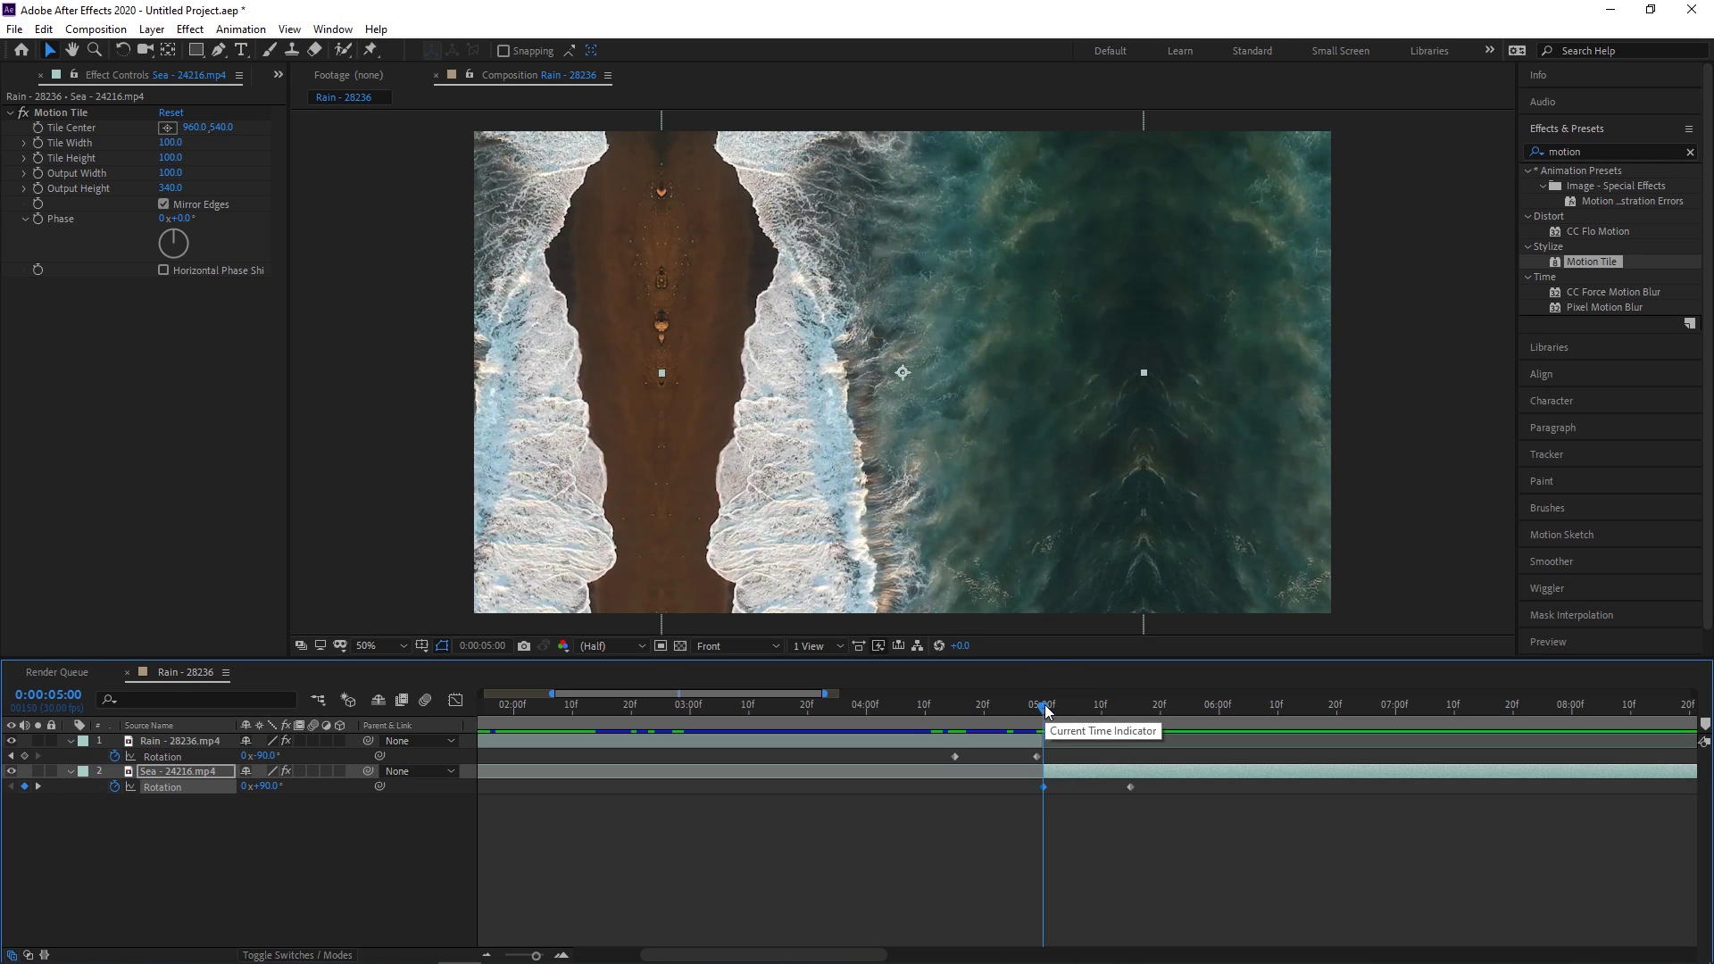
drag(1045, 710, 855, 705)
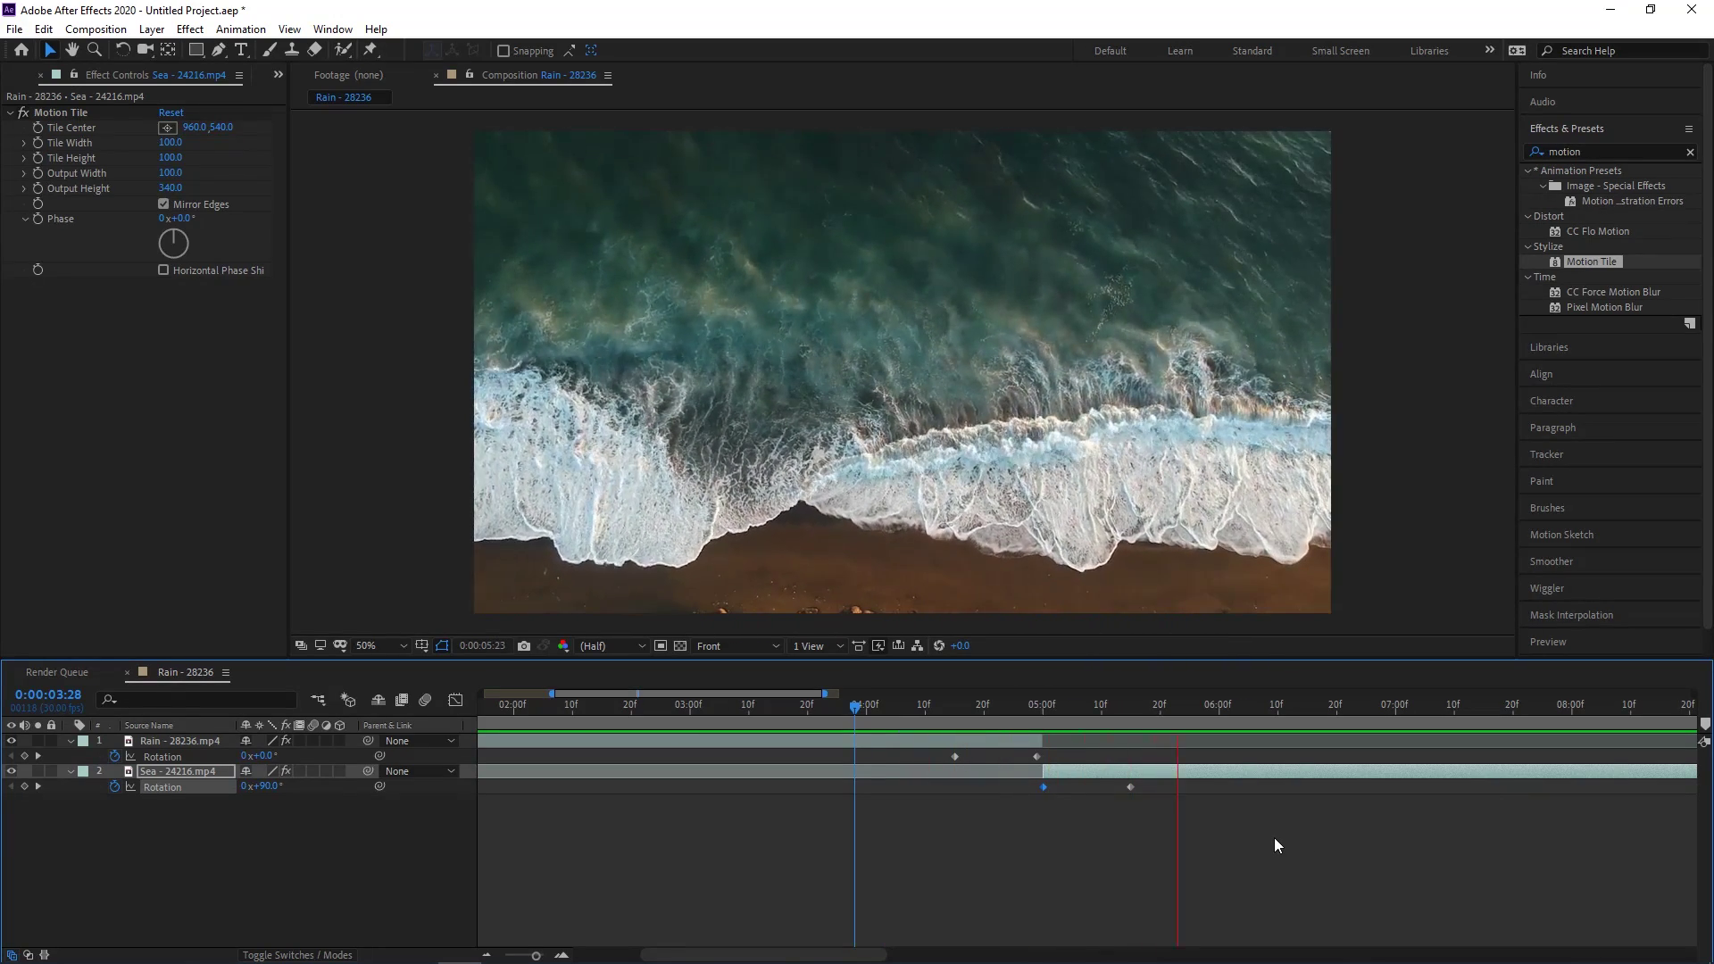
Enlarge the Sea clip's Motion Tile output: width 540 and then wider, height 1870.
drag(1262, 715, 1090, 714)
drag(171, 188, 197, 186)
click(171, 173)
text(540)
key(Return)
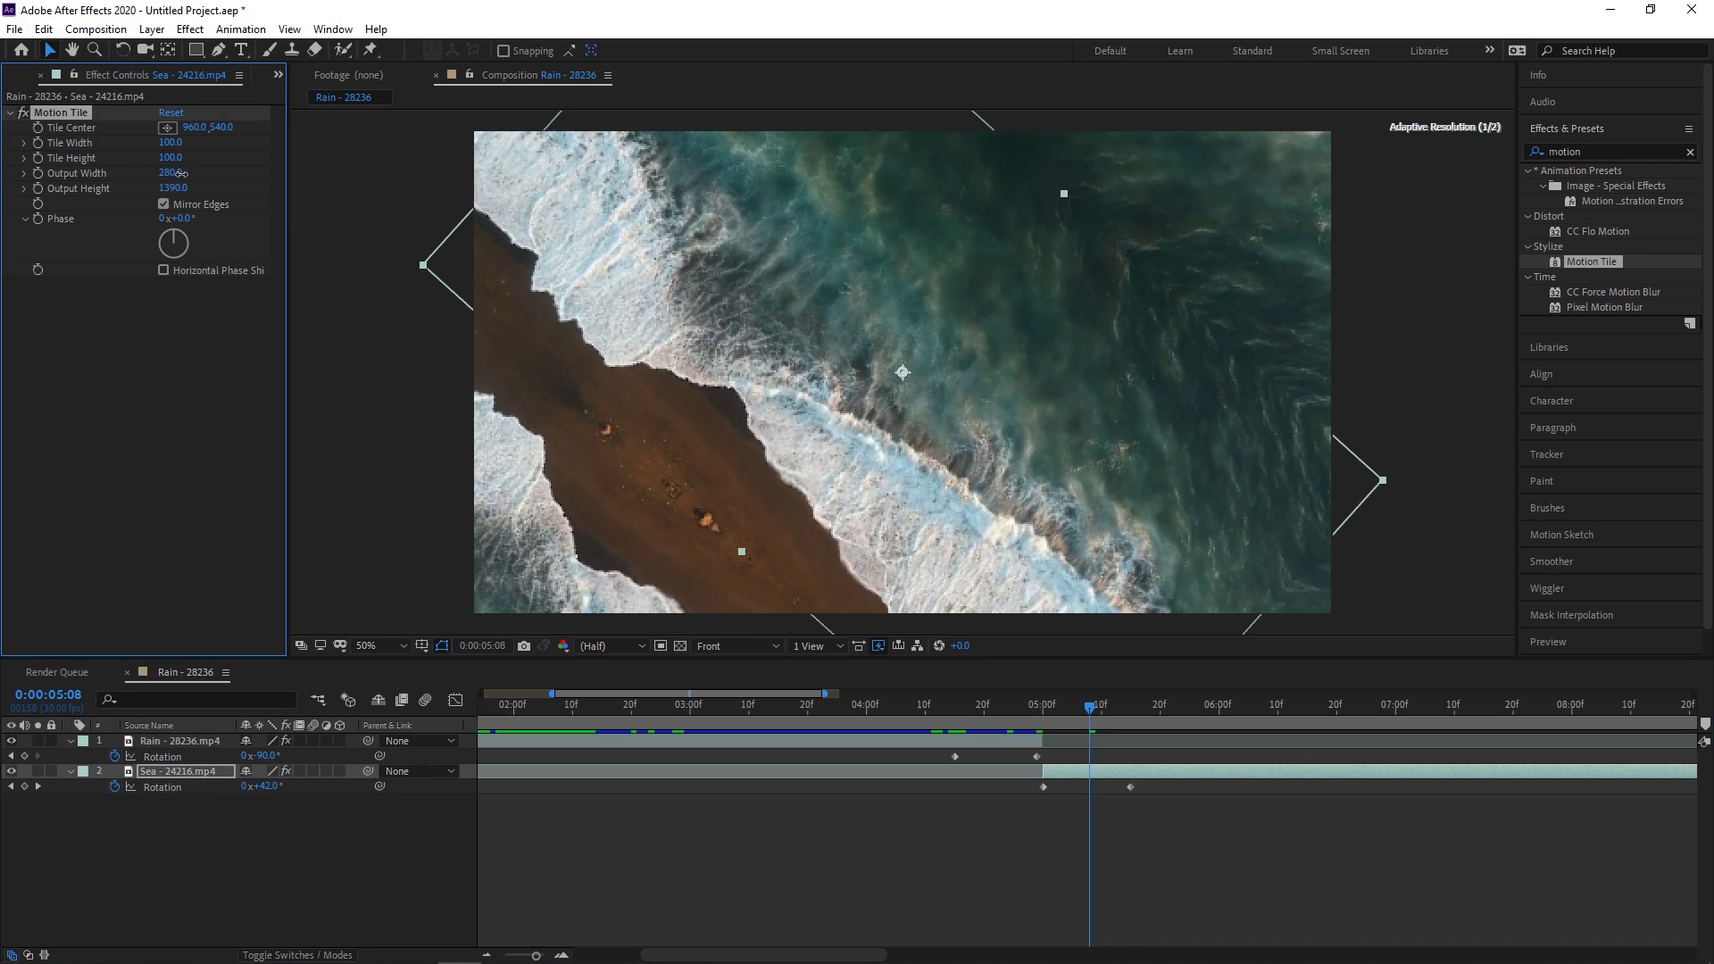
drag(1111, 704, 1001, 706)
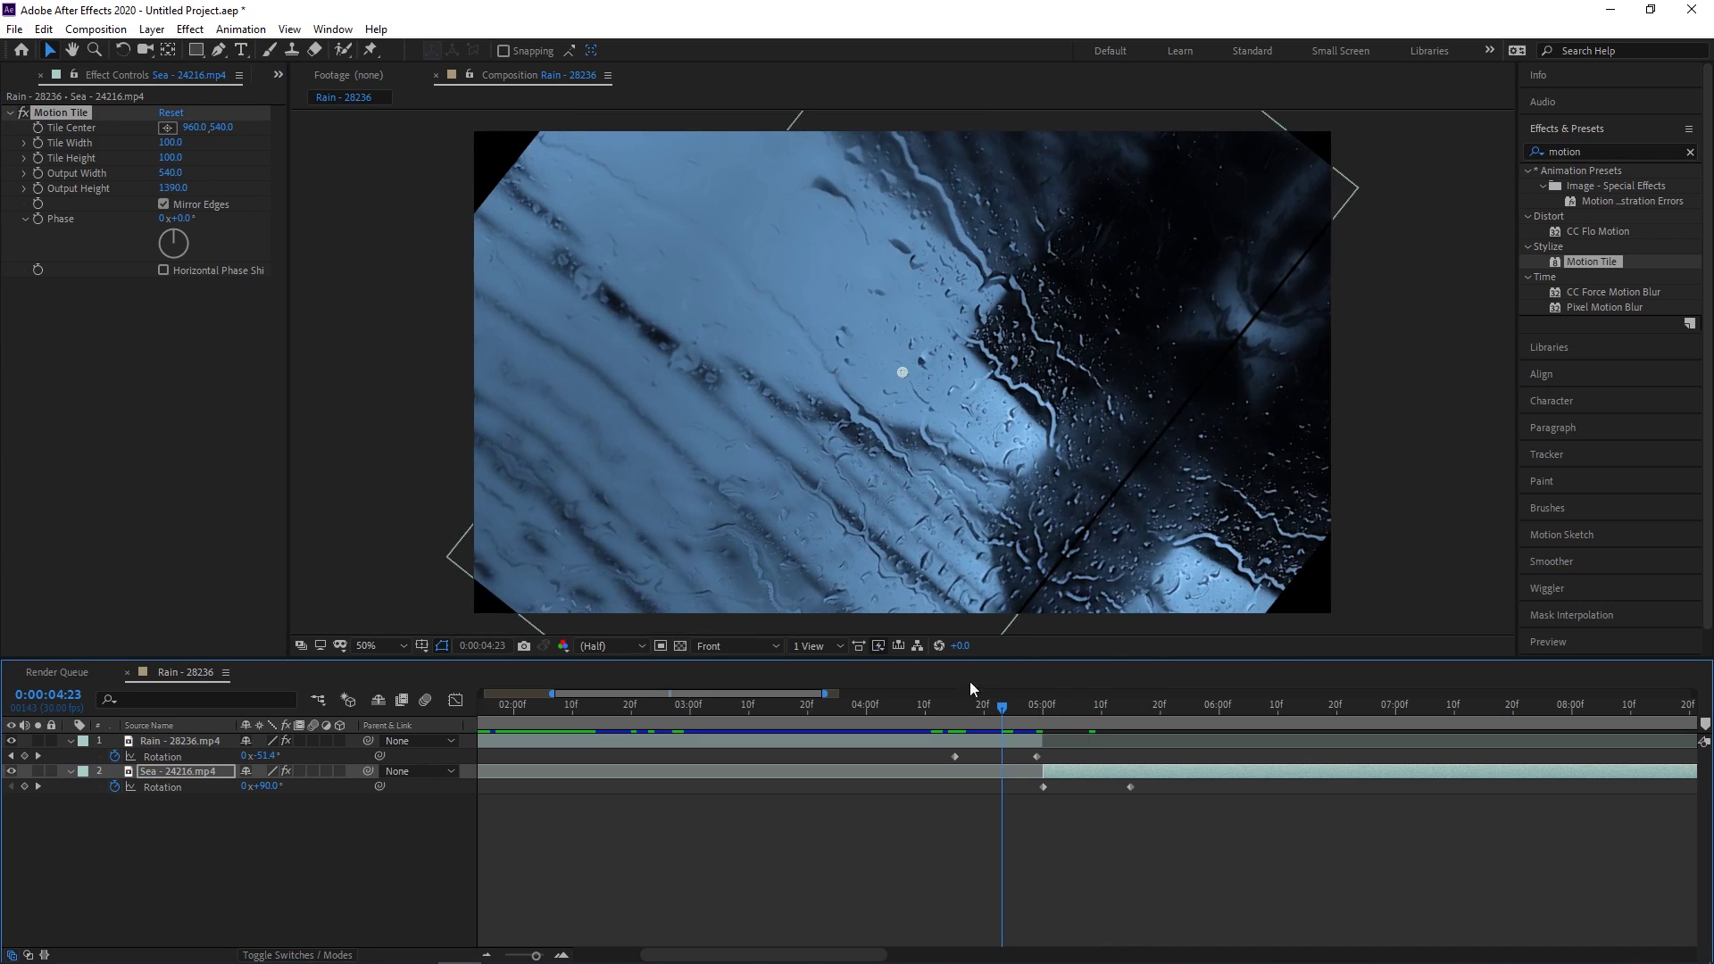
drag(170, 172, 306, 183)
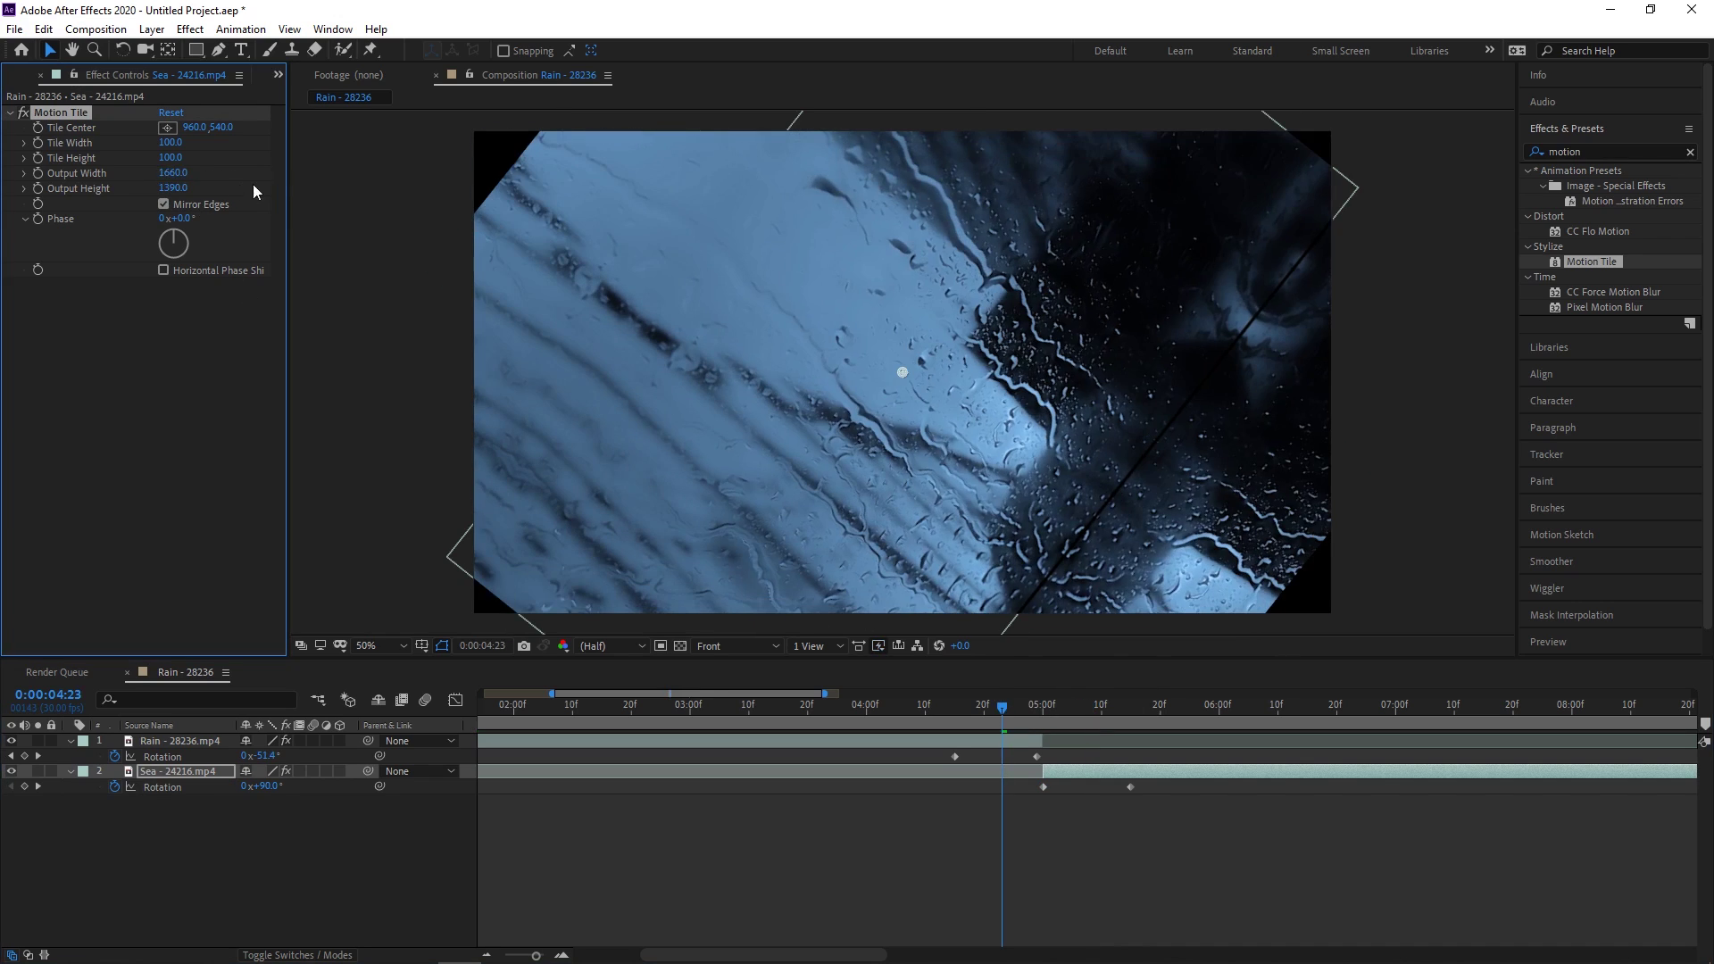
drag(173, 187, 217, 195)
click(1002, 705)
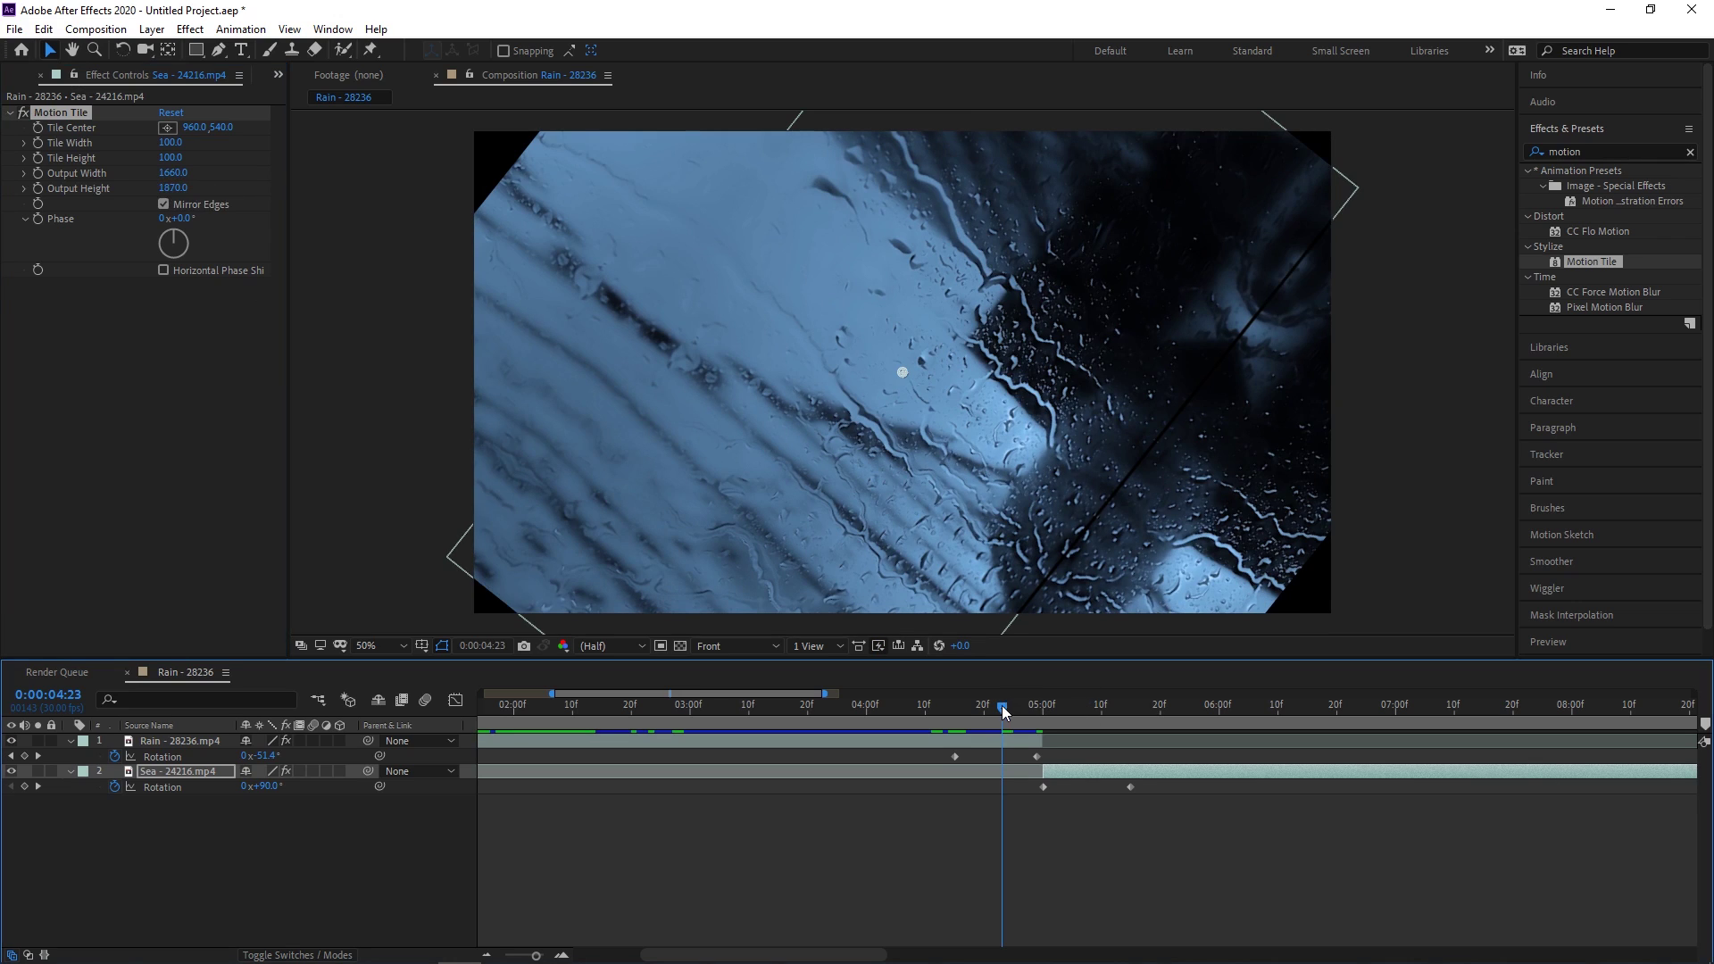
Widen the Rain clip's Motion Tile output to 1050 and check the rotation near 4:23.
click(968, 741)
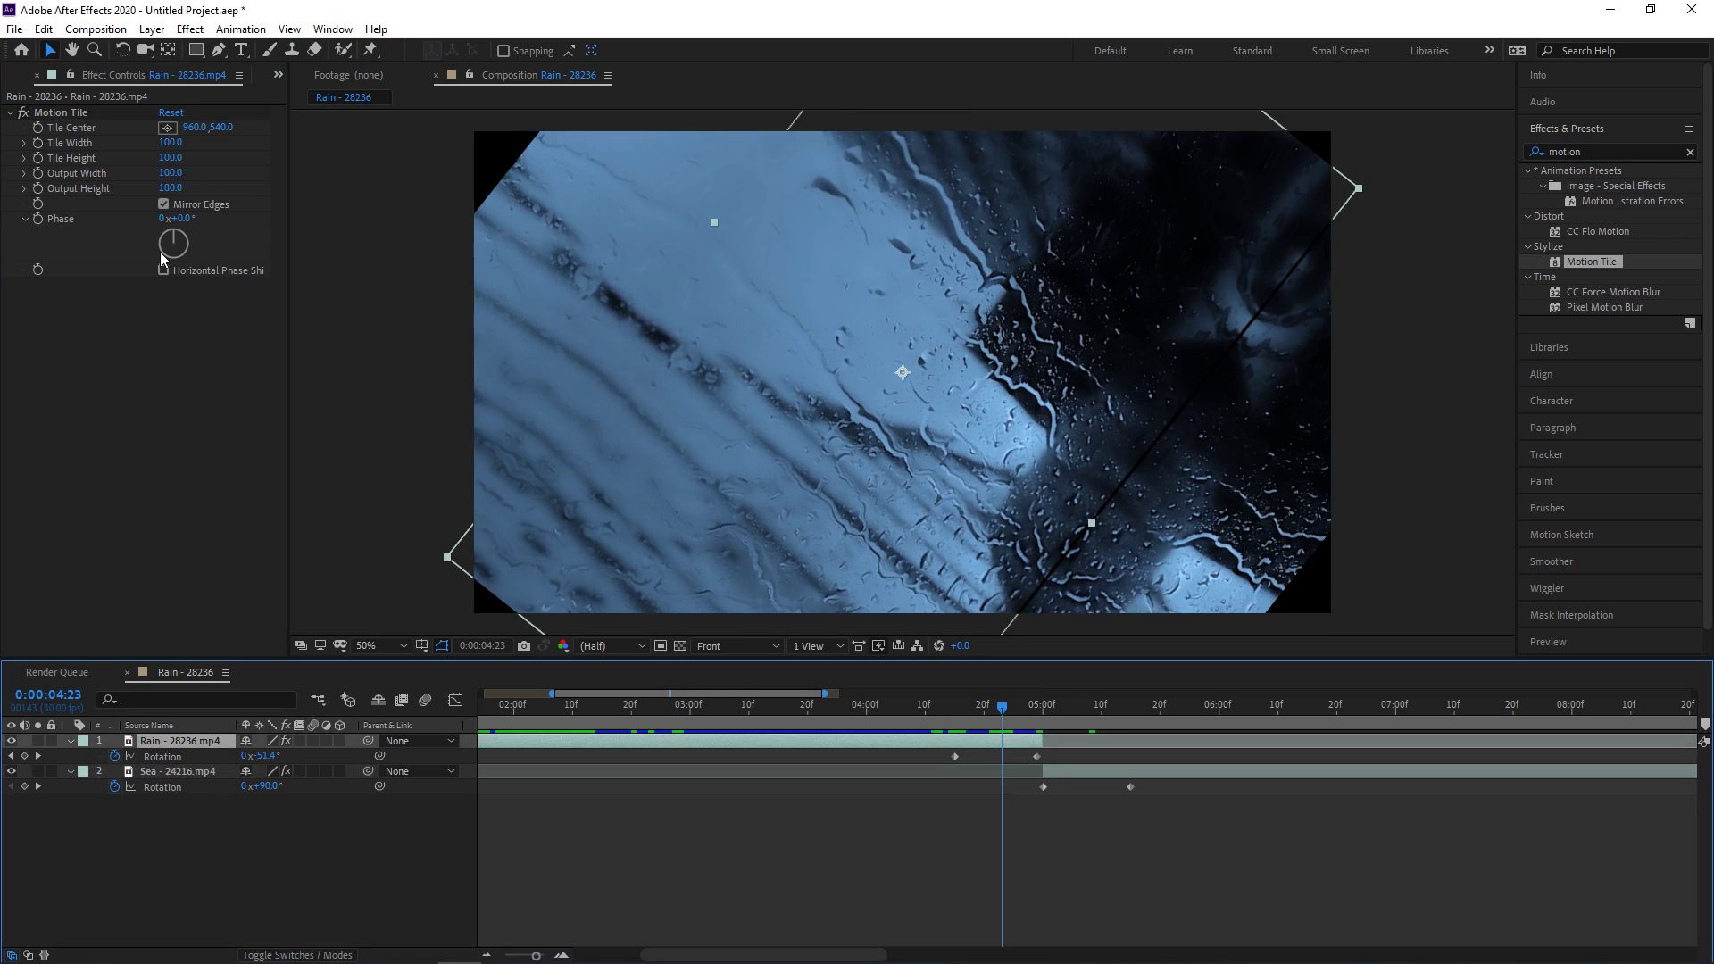
drag(171, 172, 1241, 729)
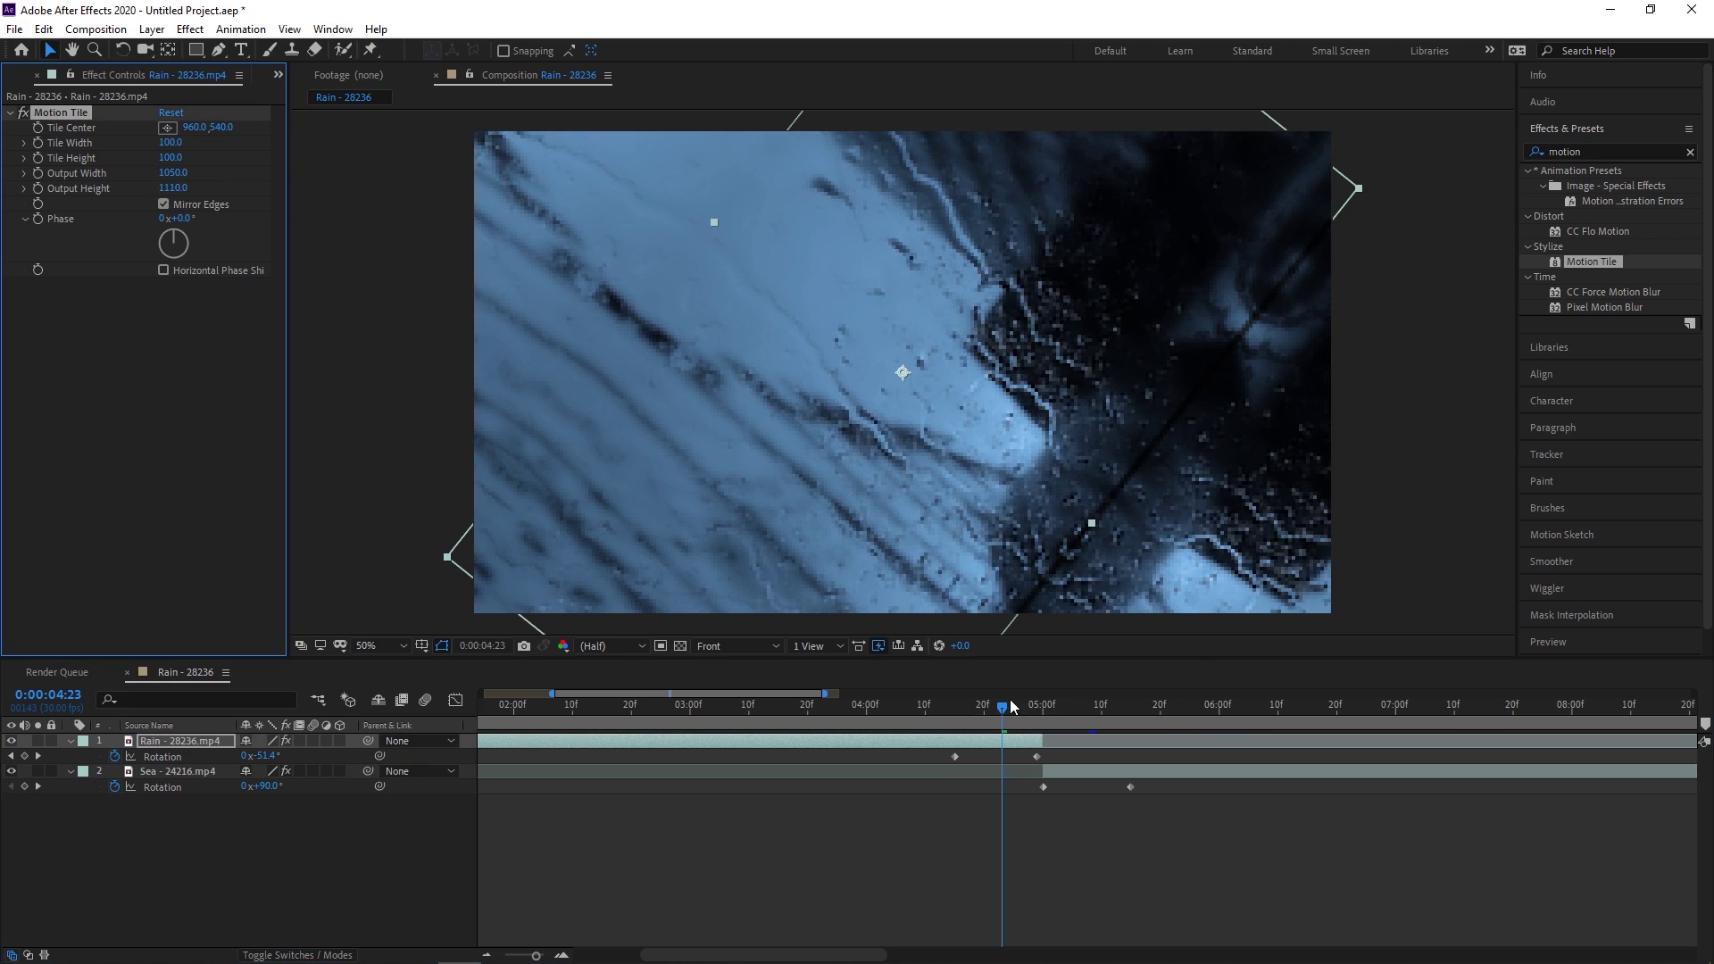
drag(1010, 699, 972, 703)
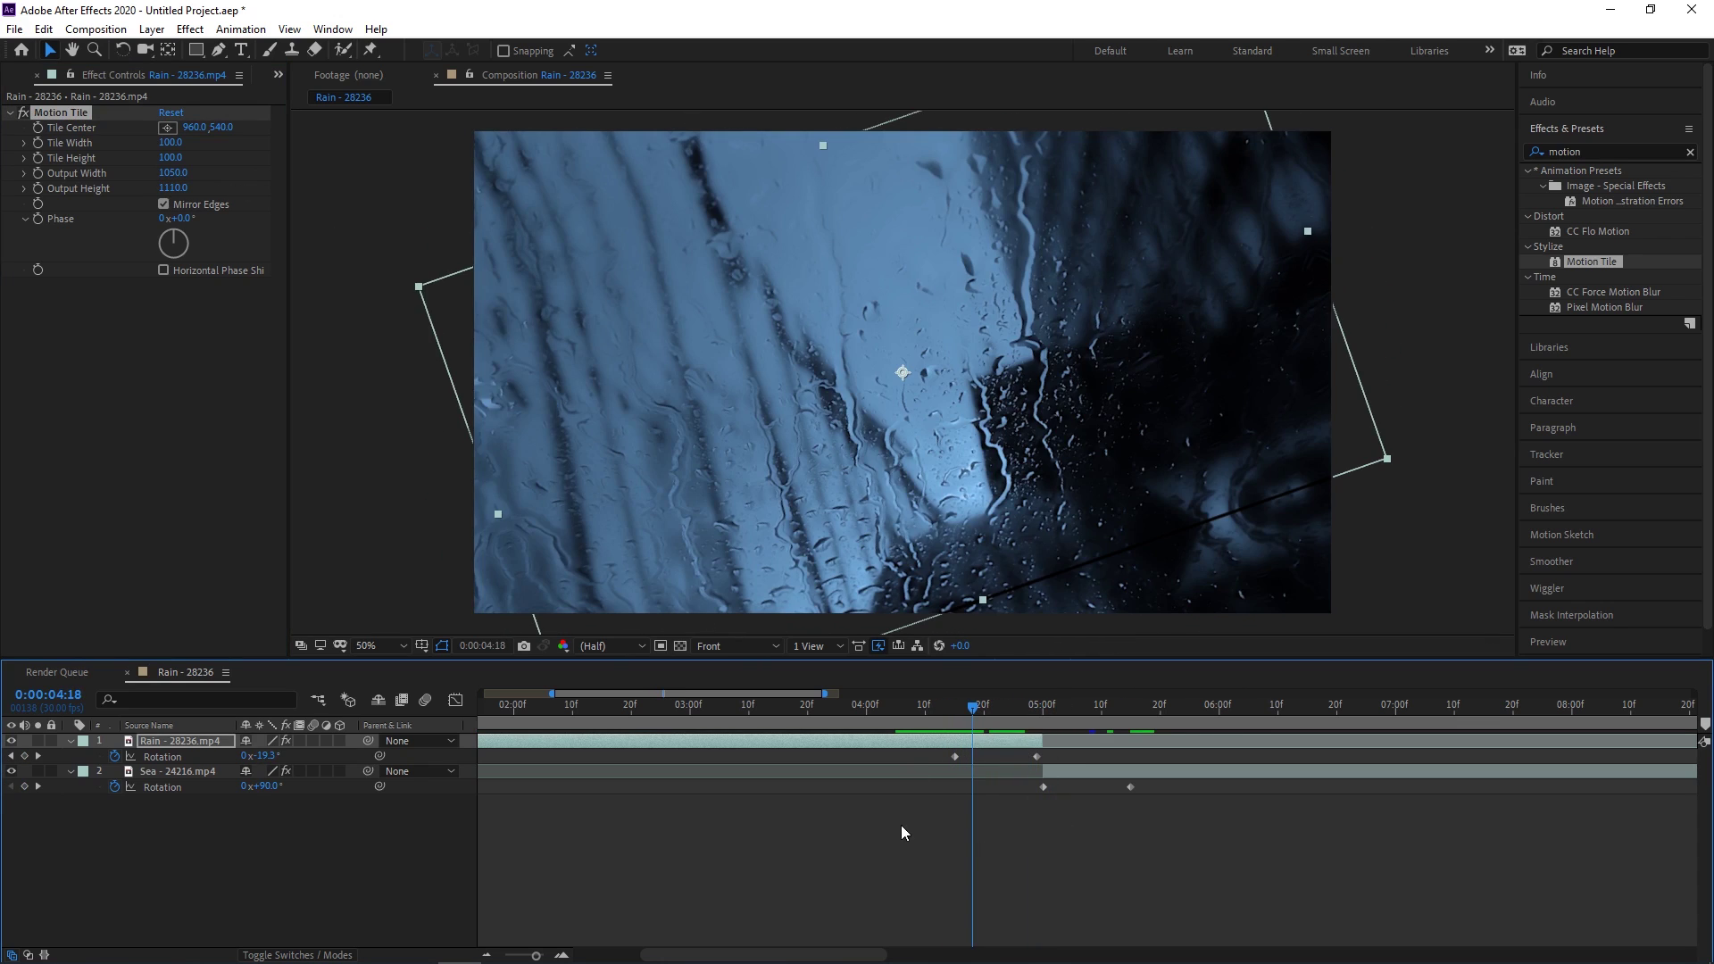
Apply Easy Ease In to the four selected Rotation keyframes.
drag(901, 826, 1163, 751)
right_click(1129, 784)
mouse_move(1149, 773)
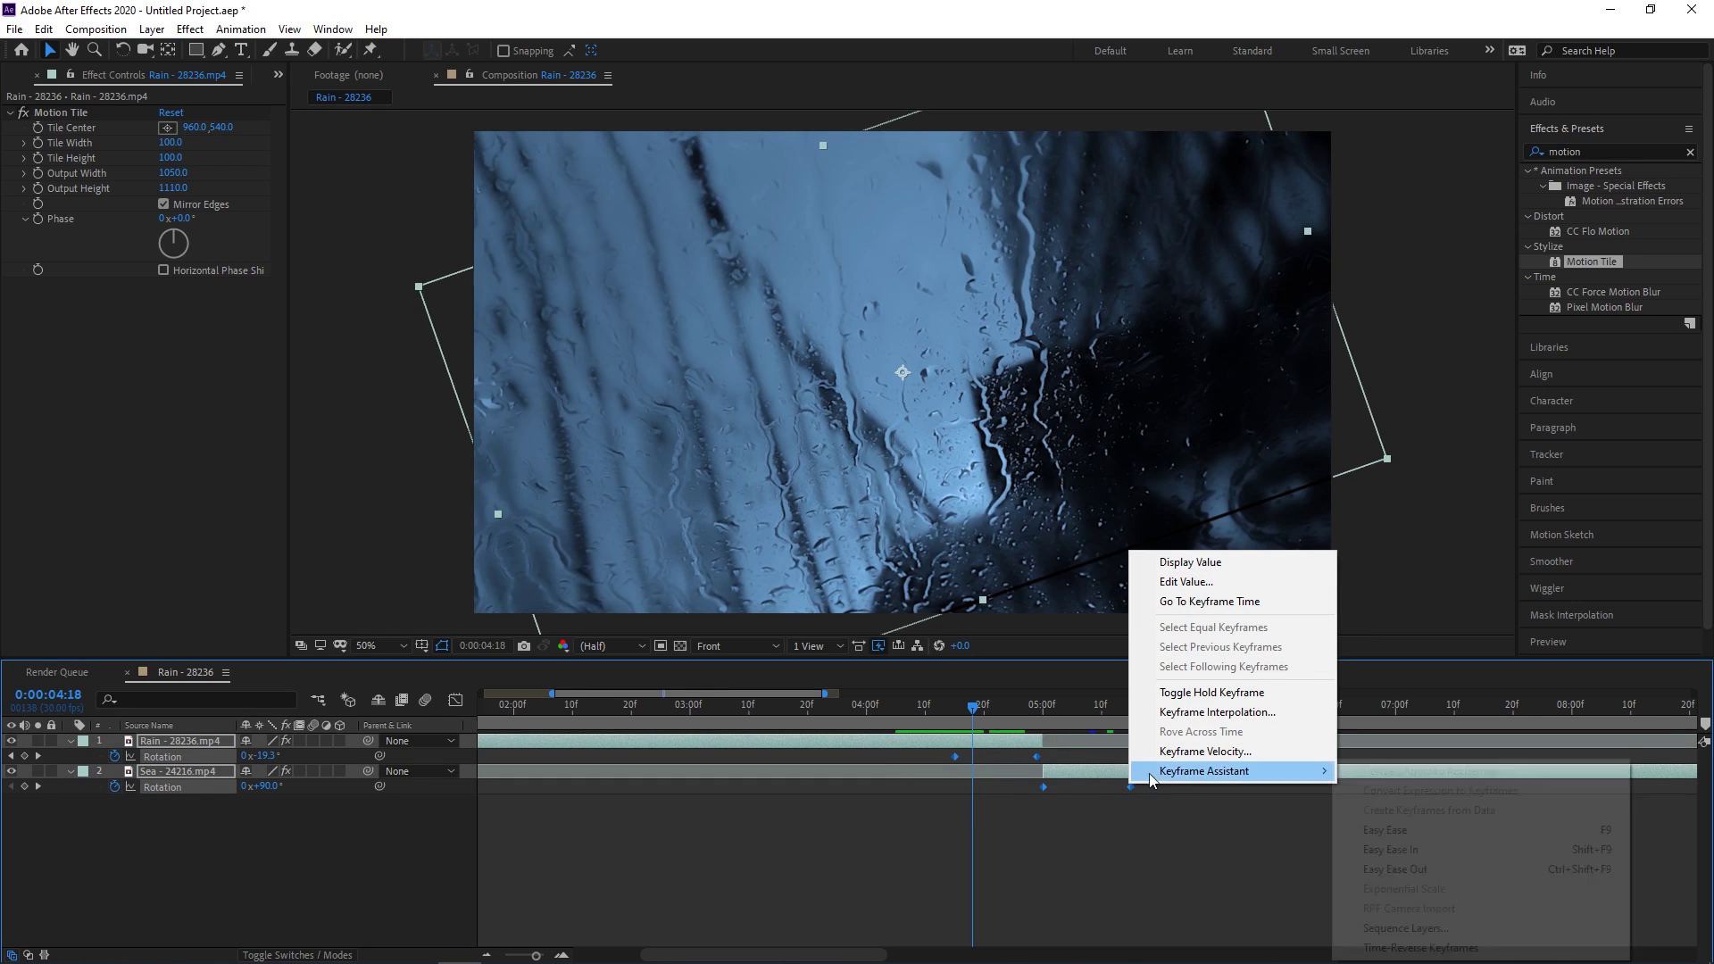
mouse_move(1241, 773)
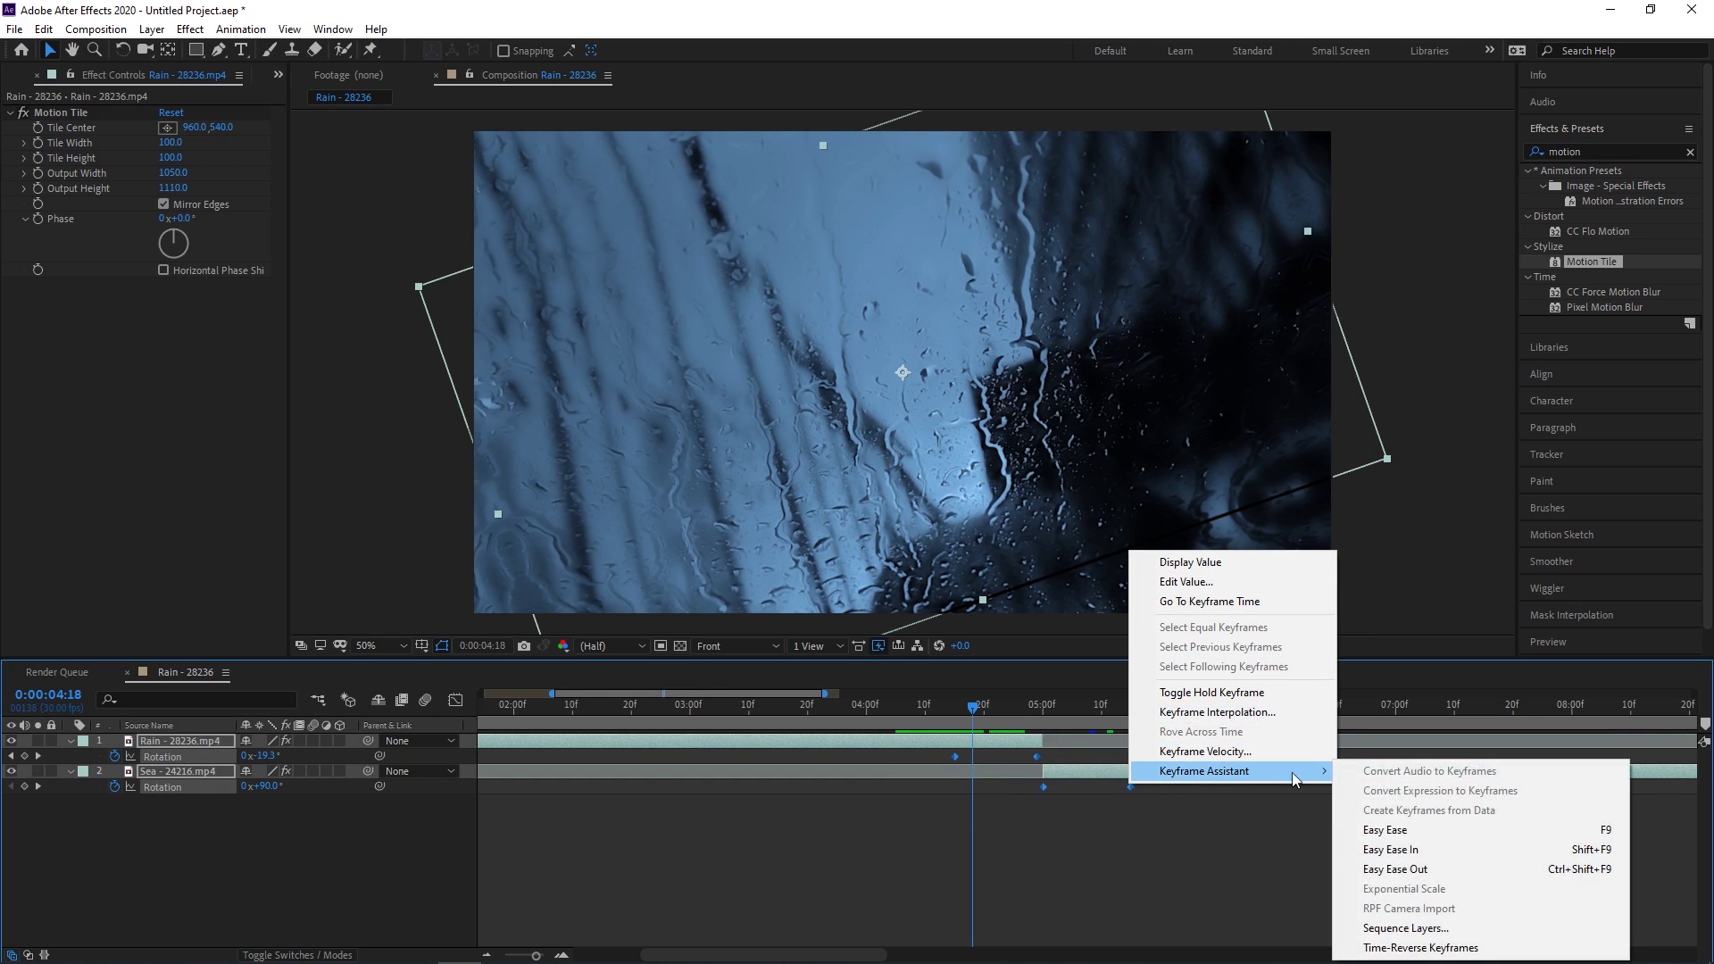
click(1425, 851)
Preview the eased rotation transition several times, starting around 4:01–4:08.
drag(972, 704, 913, 706)
key(space)
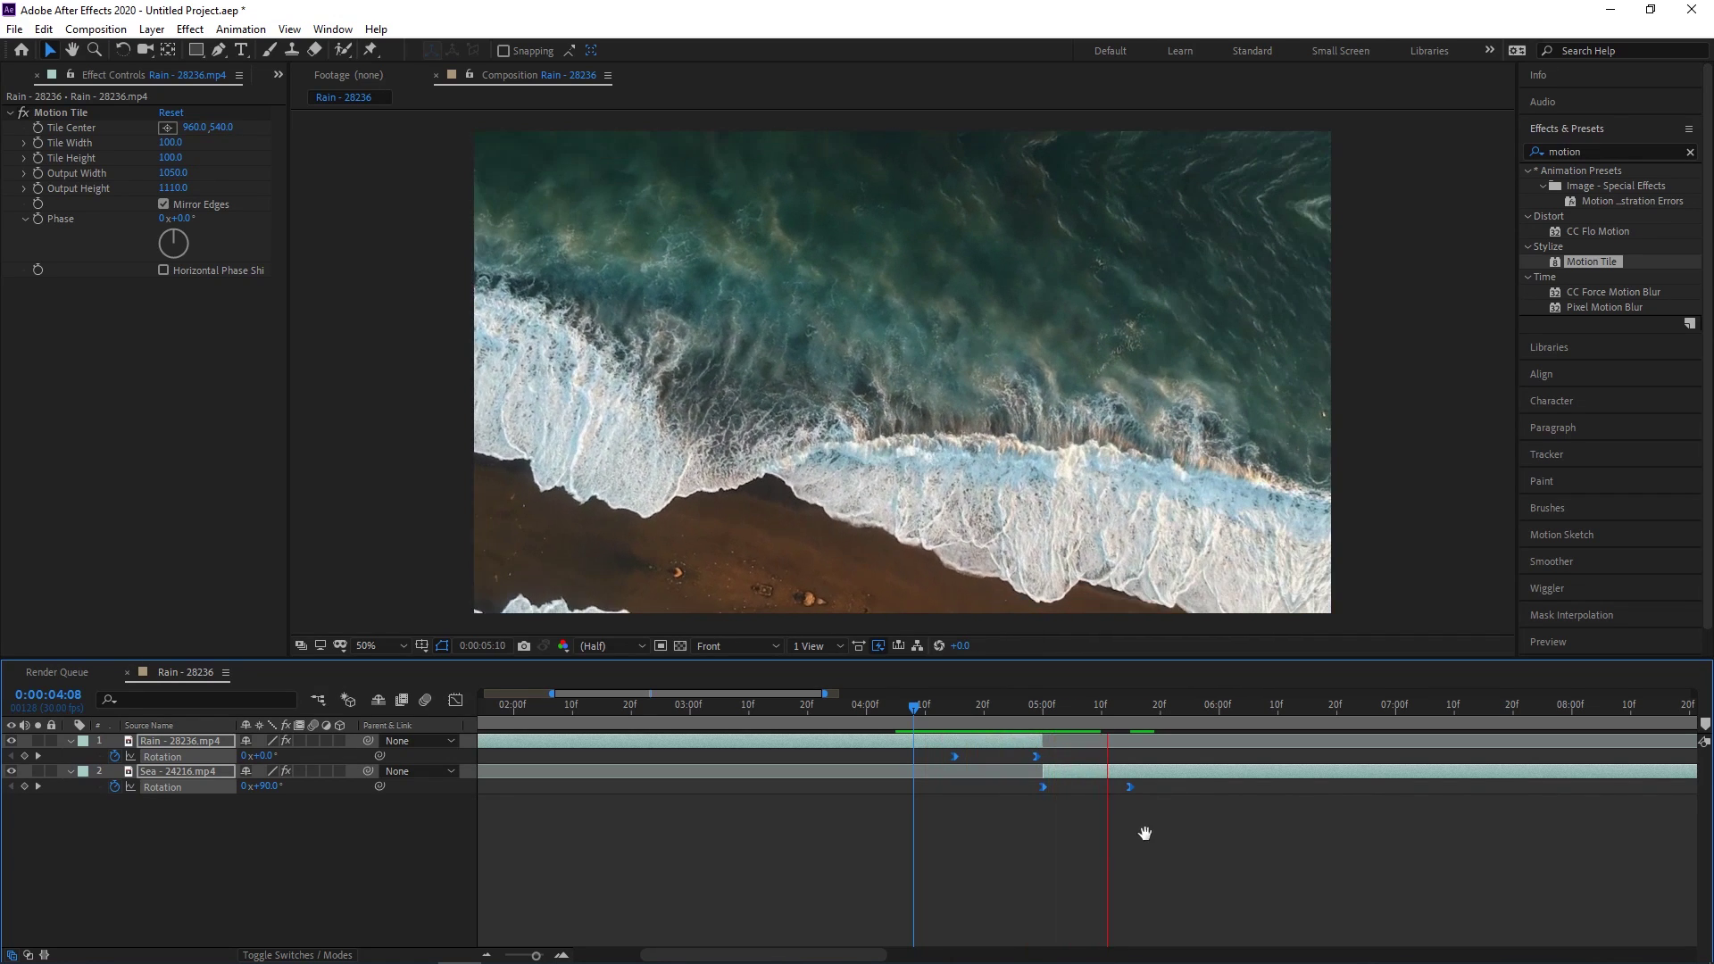
key(minus)
click(789, 714)
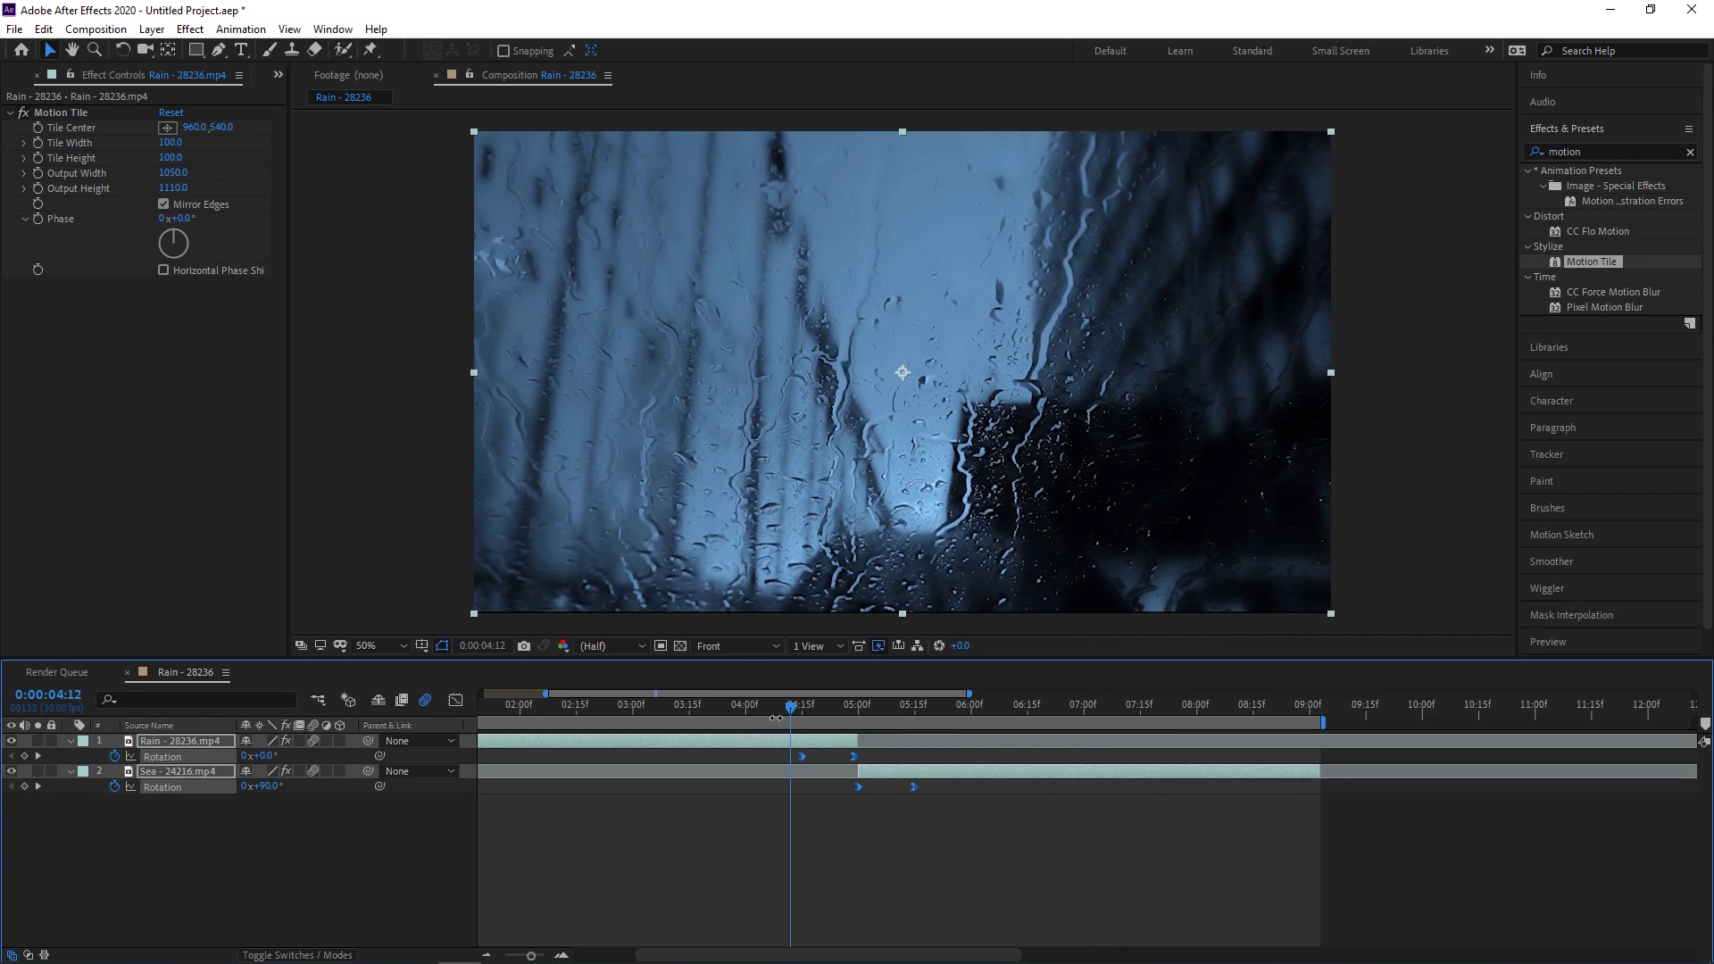
click(777, 709)
click(772, 709)
key(space)
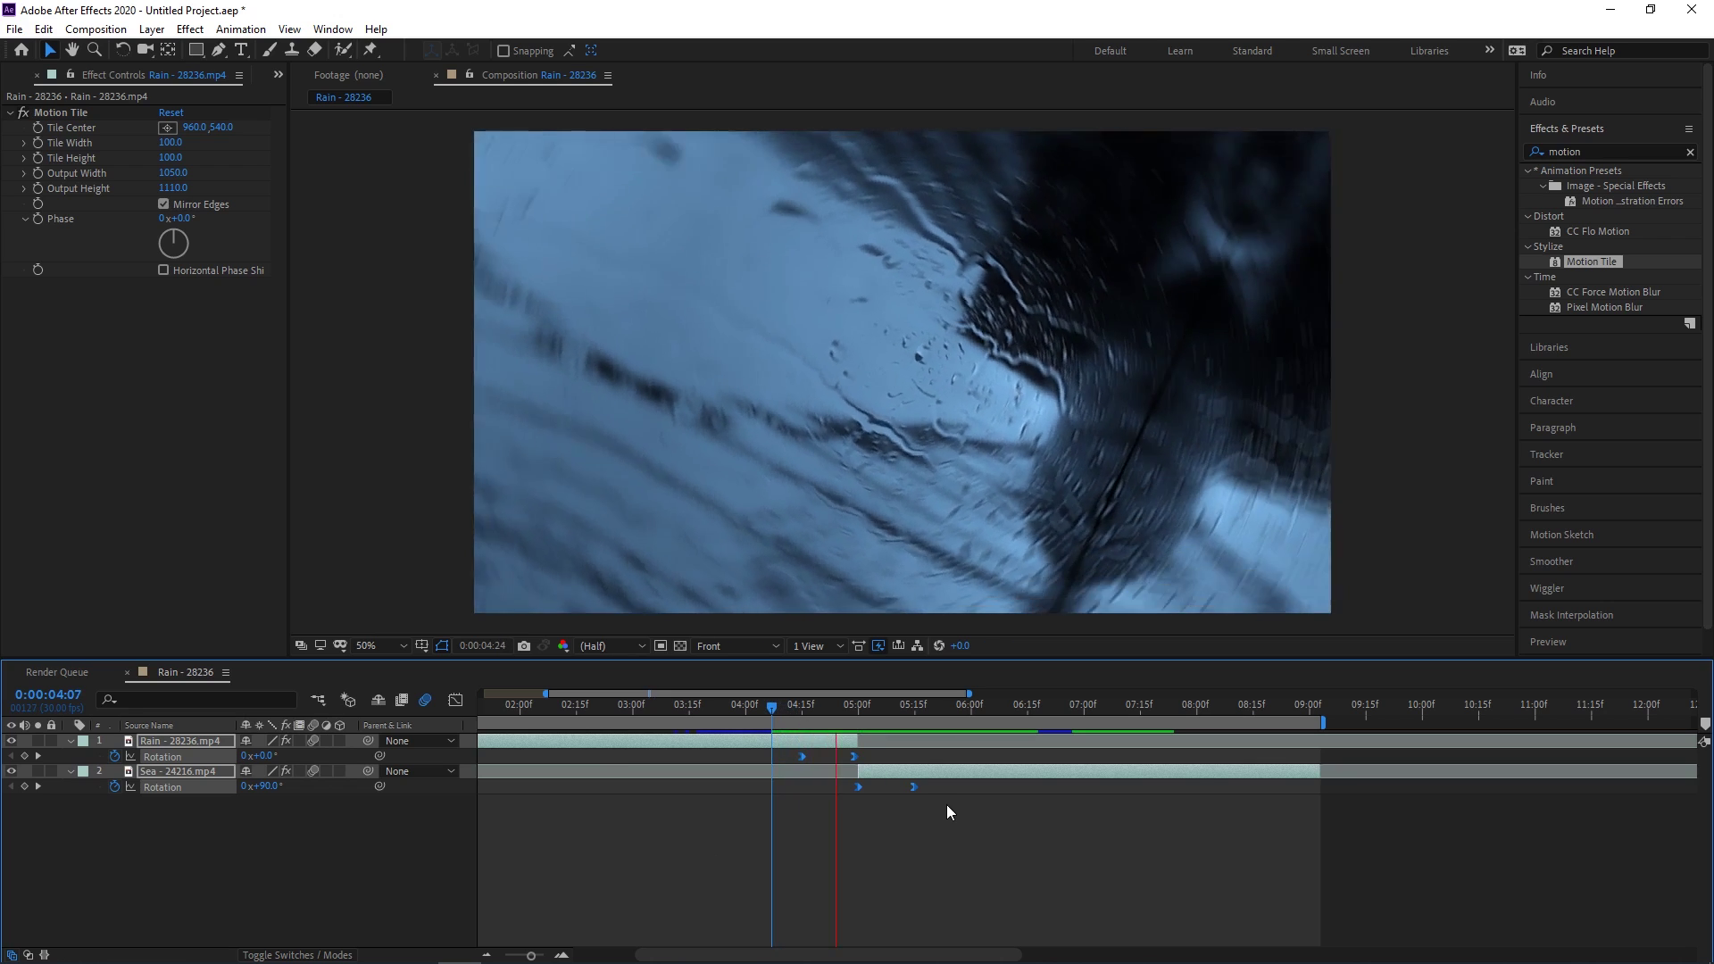
click(749, 709)
key(space)
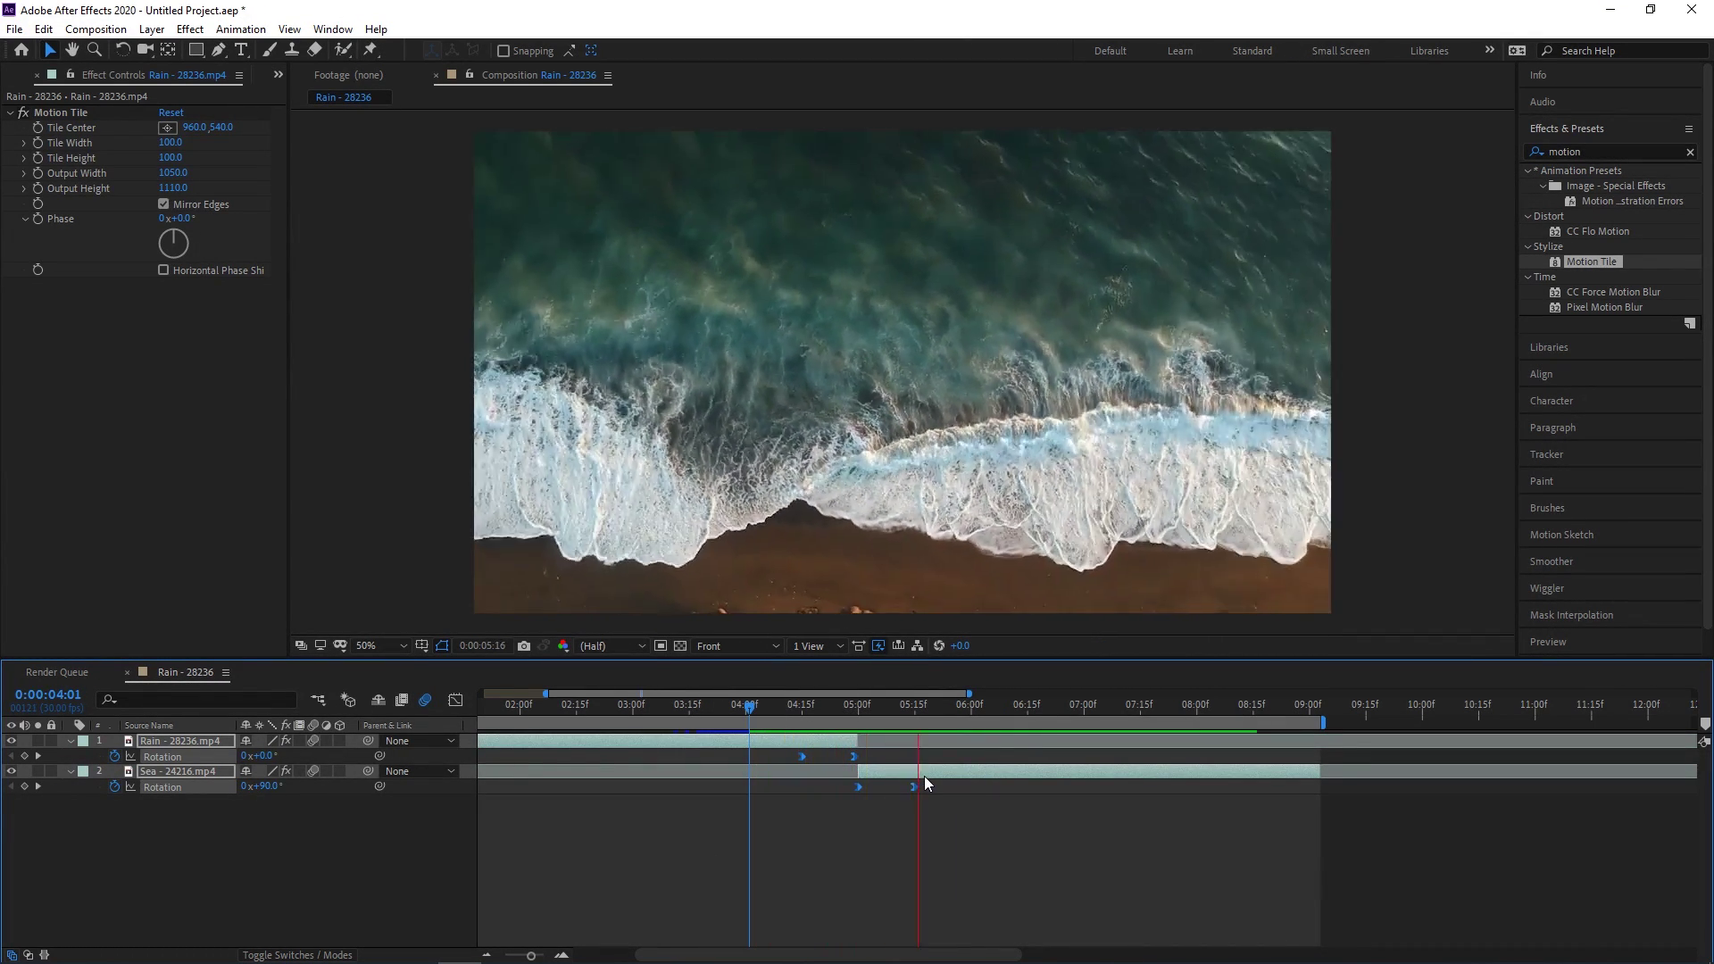
click(863, 709)
In the Graph Editor at 4:29, drag the Rain curve's Bezier handle to steepen it.
click(854, 709)
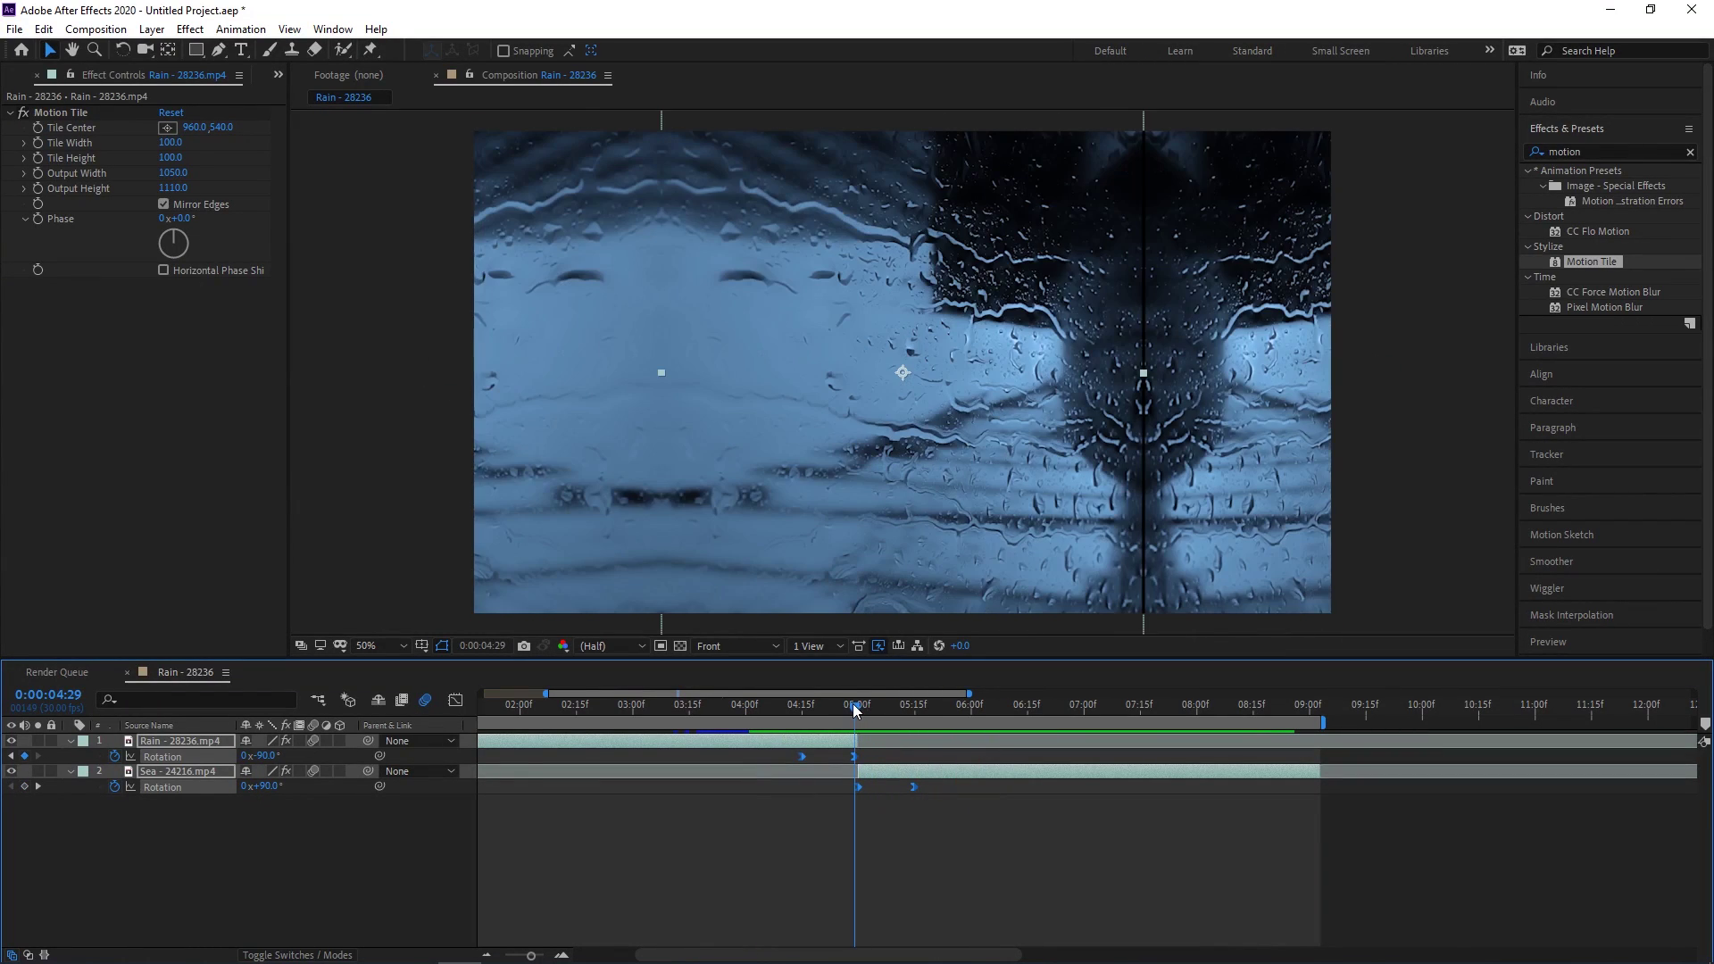
click(455, 701)
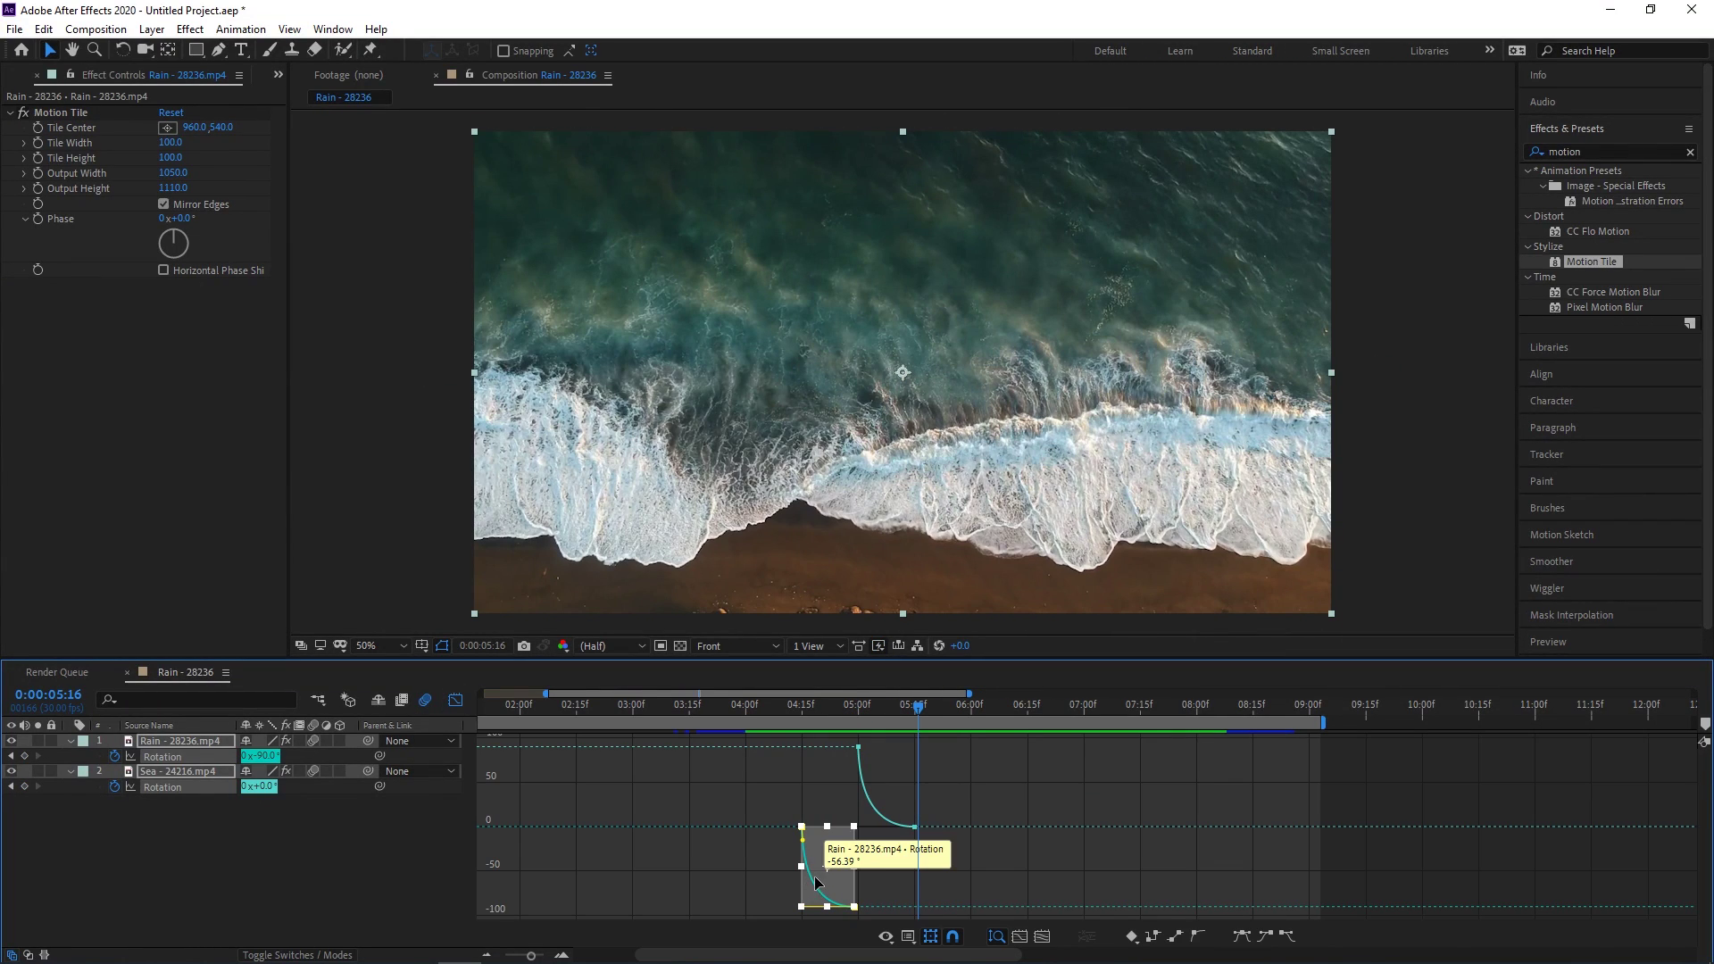
click(901, 784)
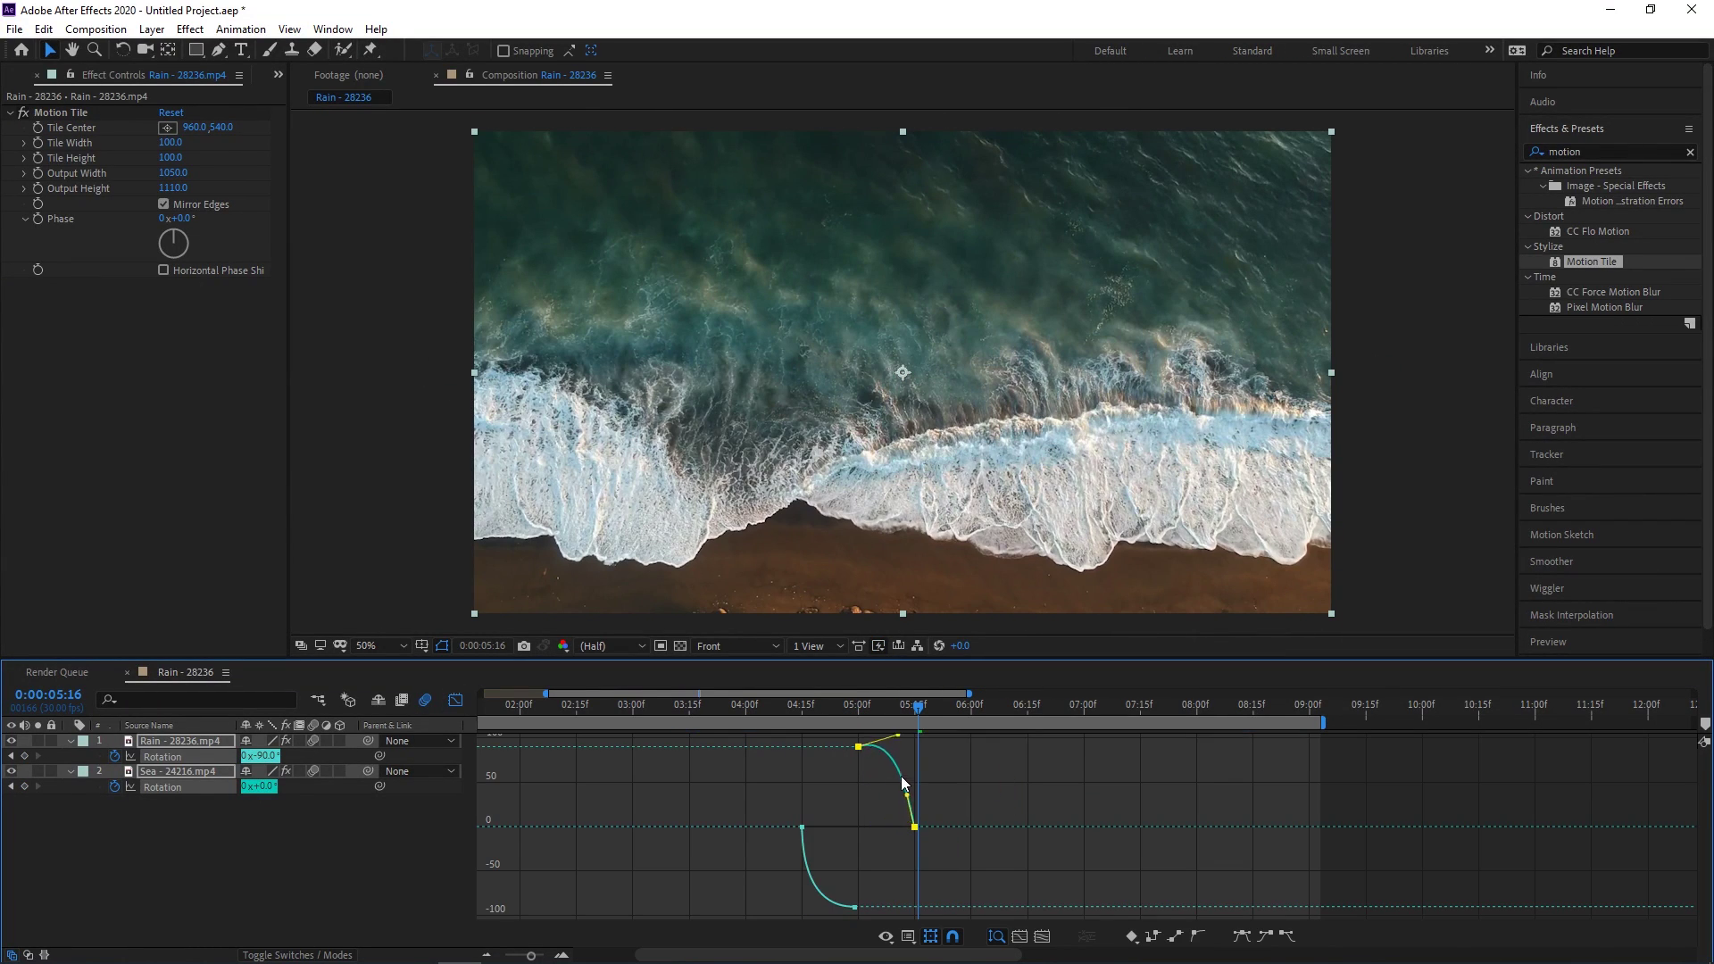
click(812, 873)
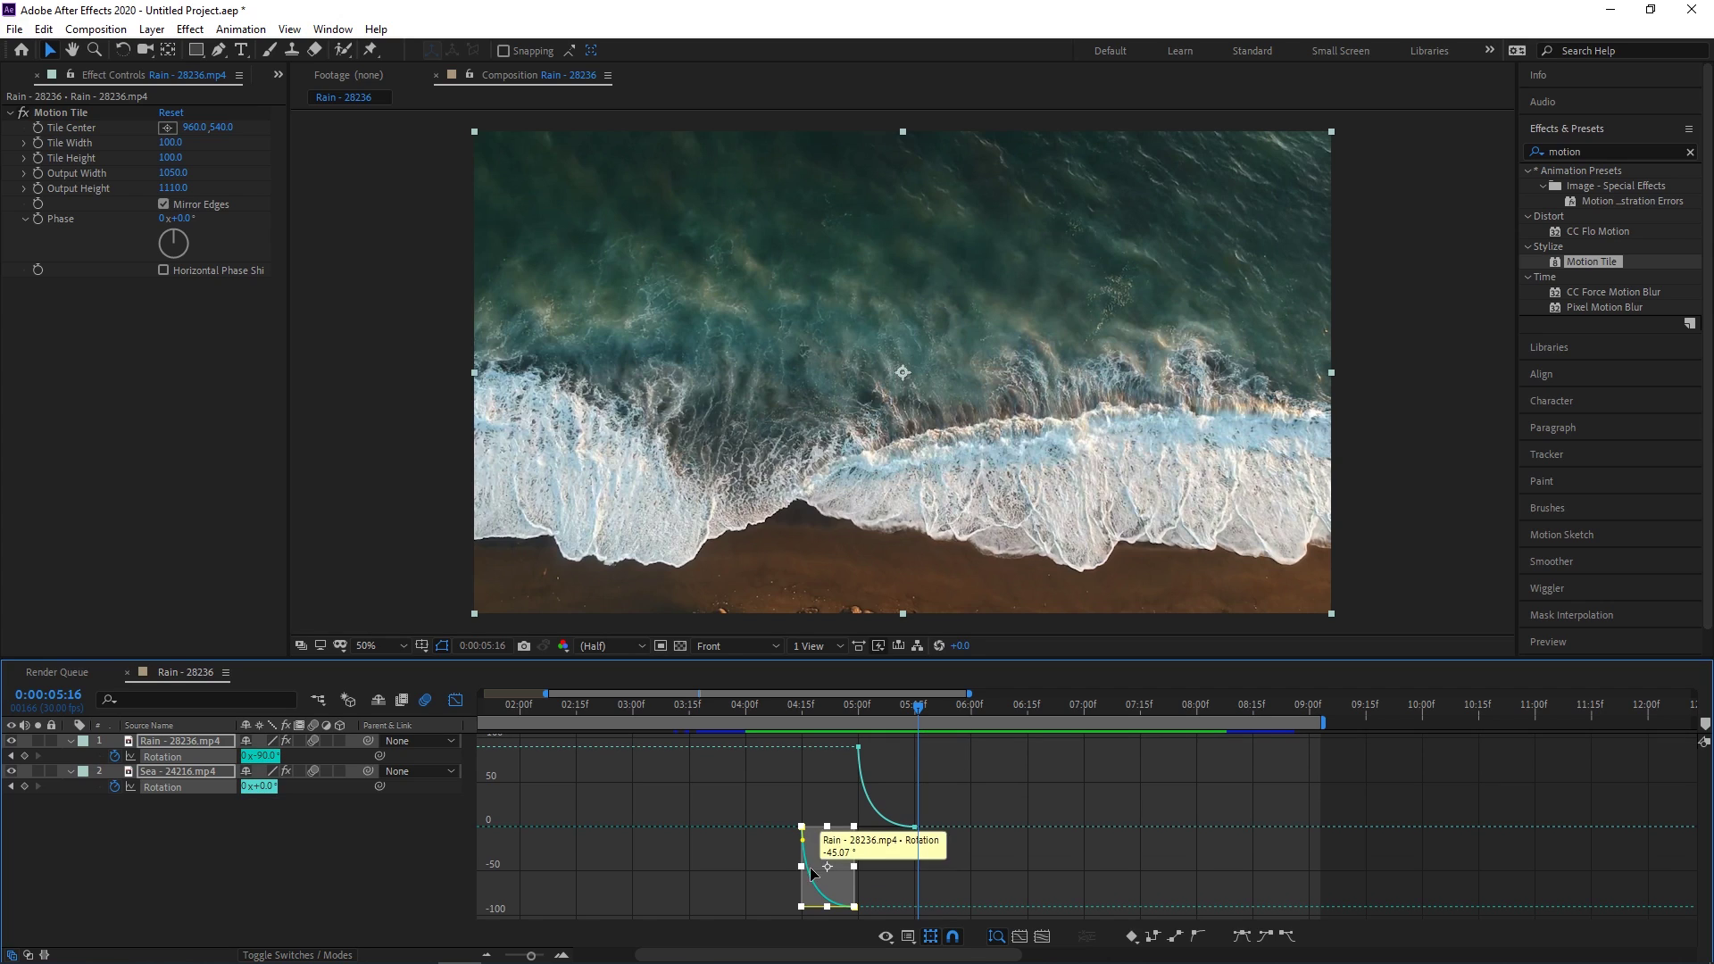
click(822, 887)
drag(822, 888, 872, 875)
Preview the reshaped rotation transition from 3:25 and again from 4:01.
click(746, 715)
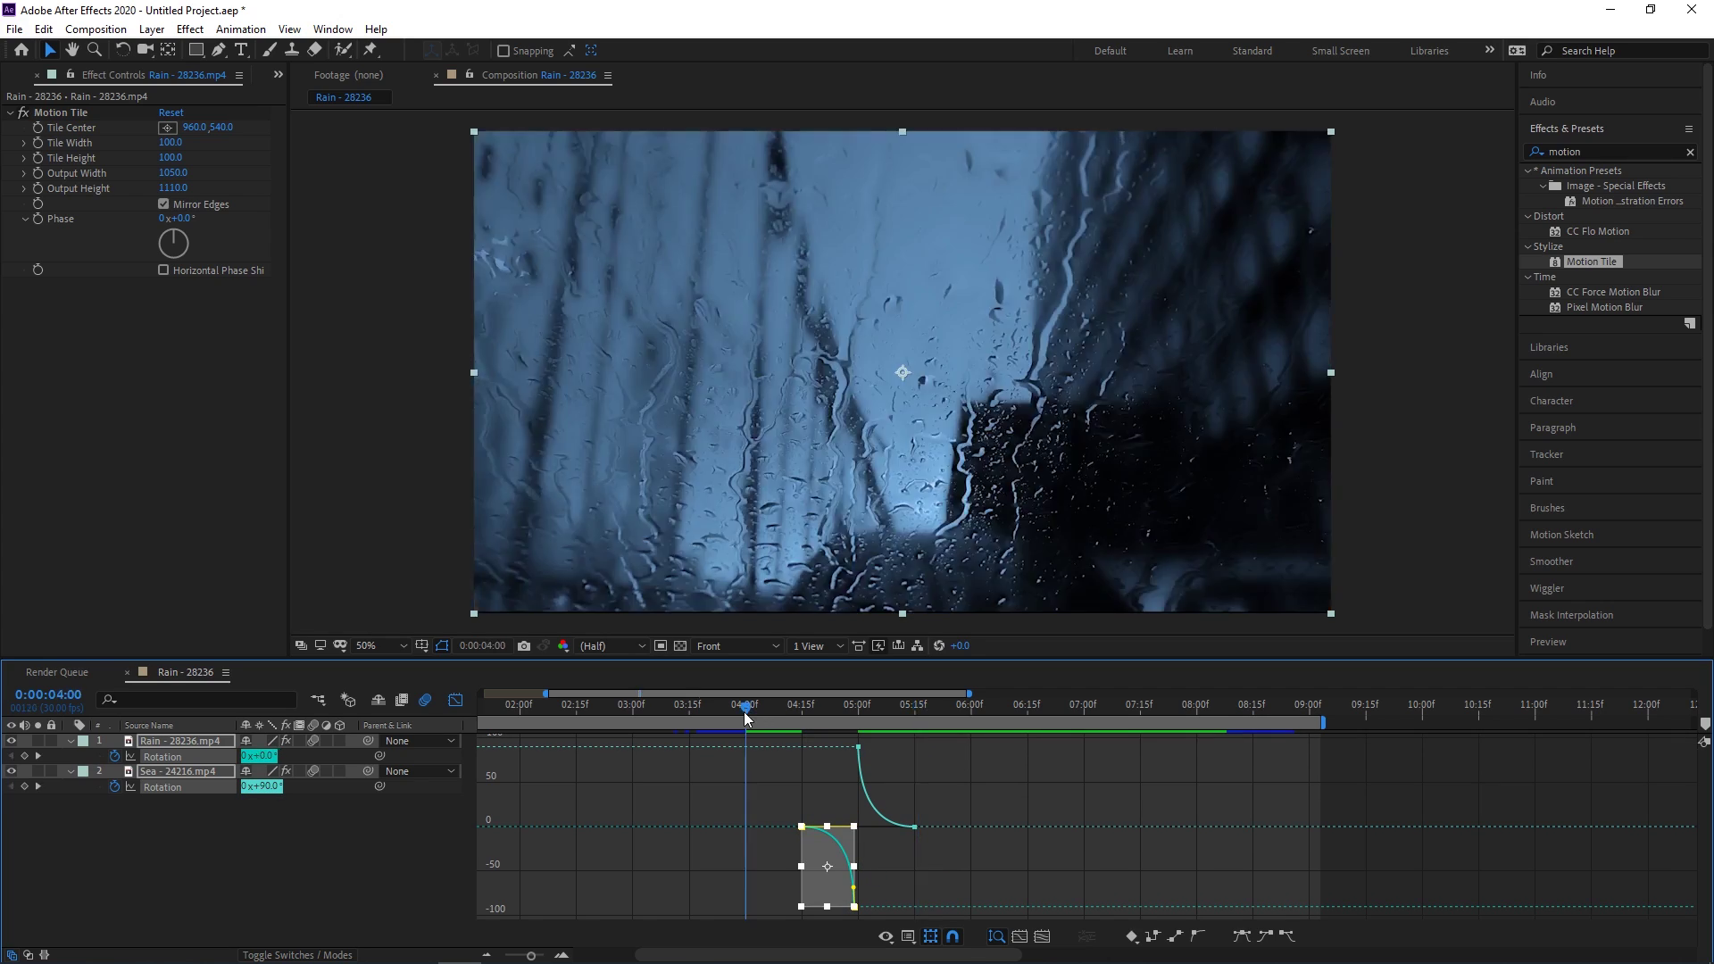
drag(746, 715, 727, 715)
key(space)
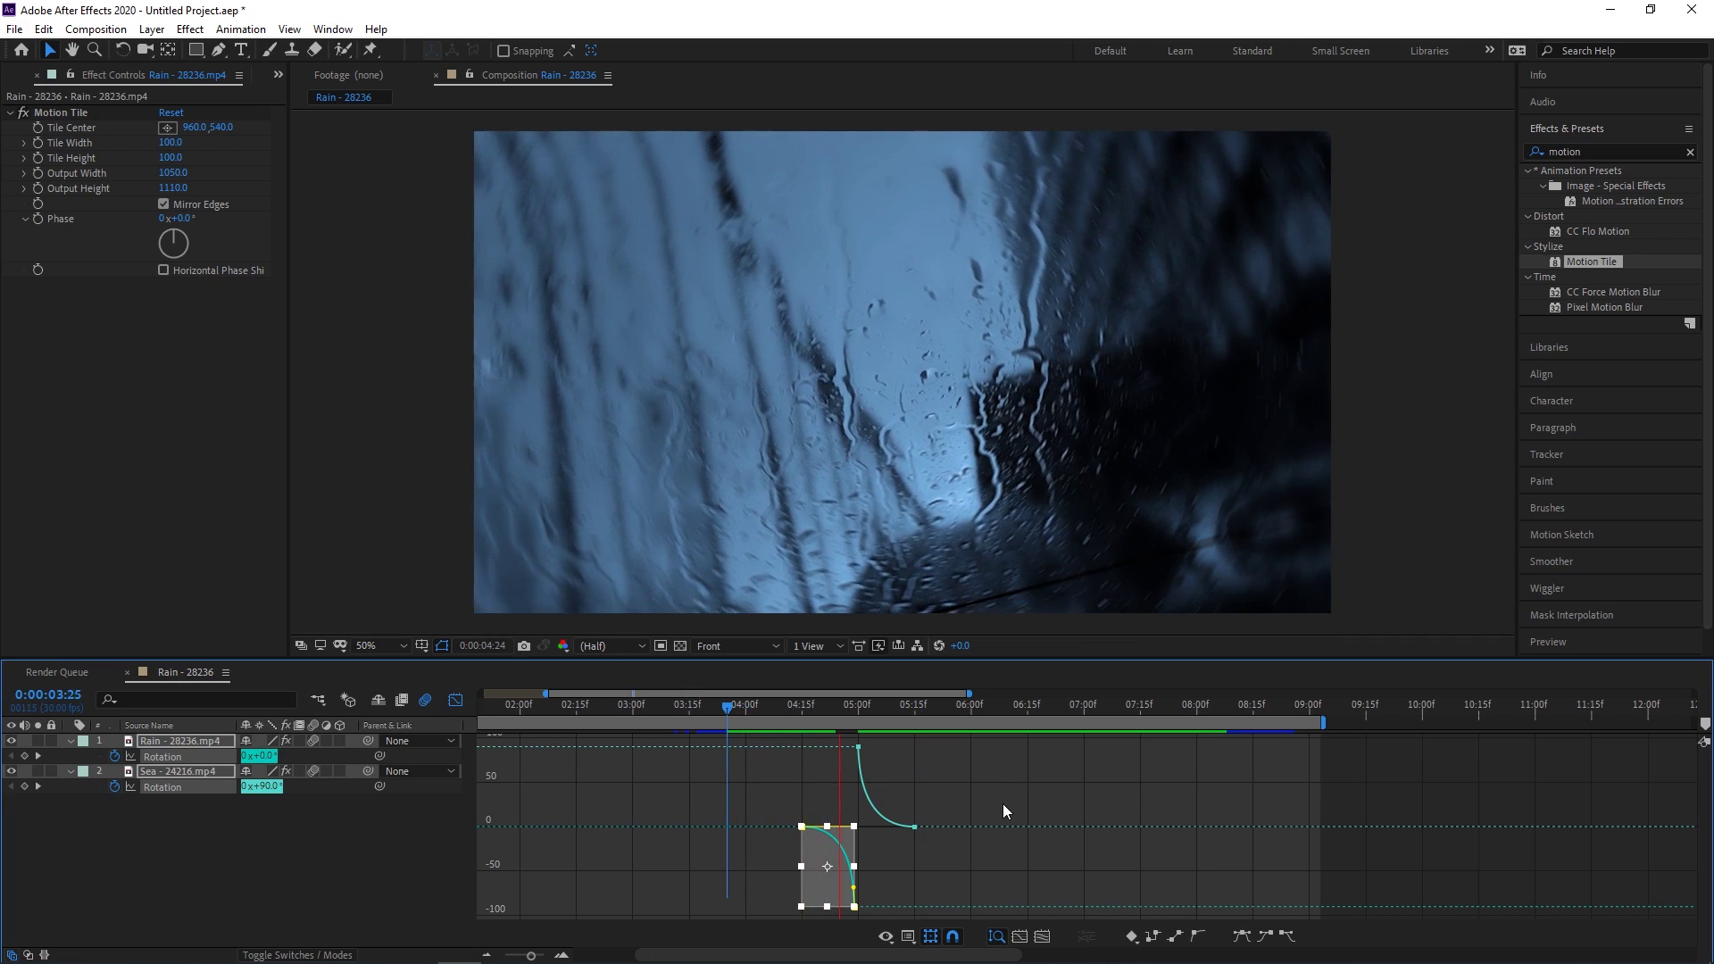
click(742, 713)
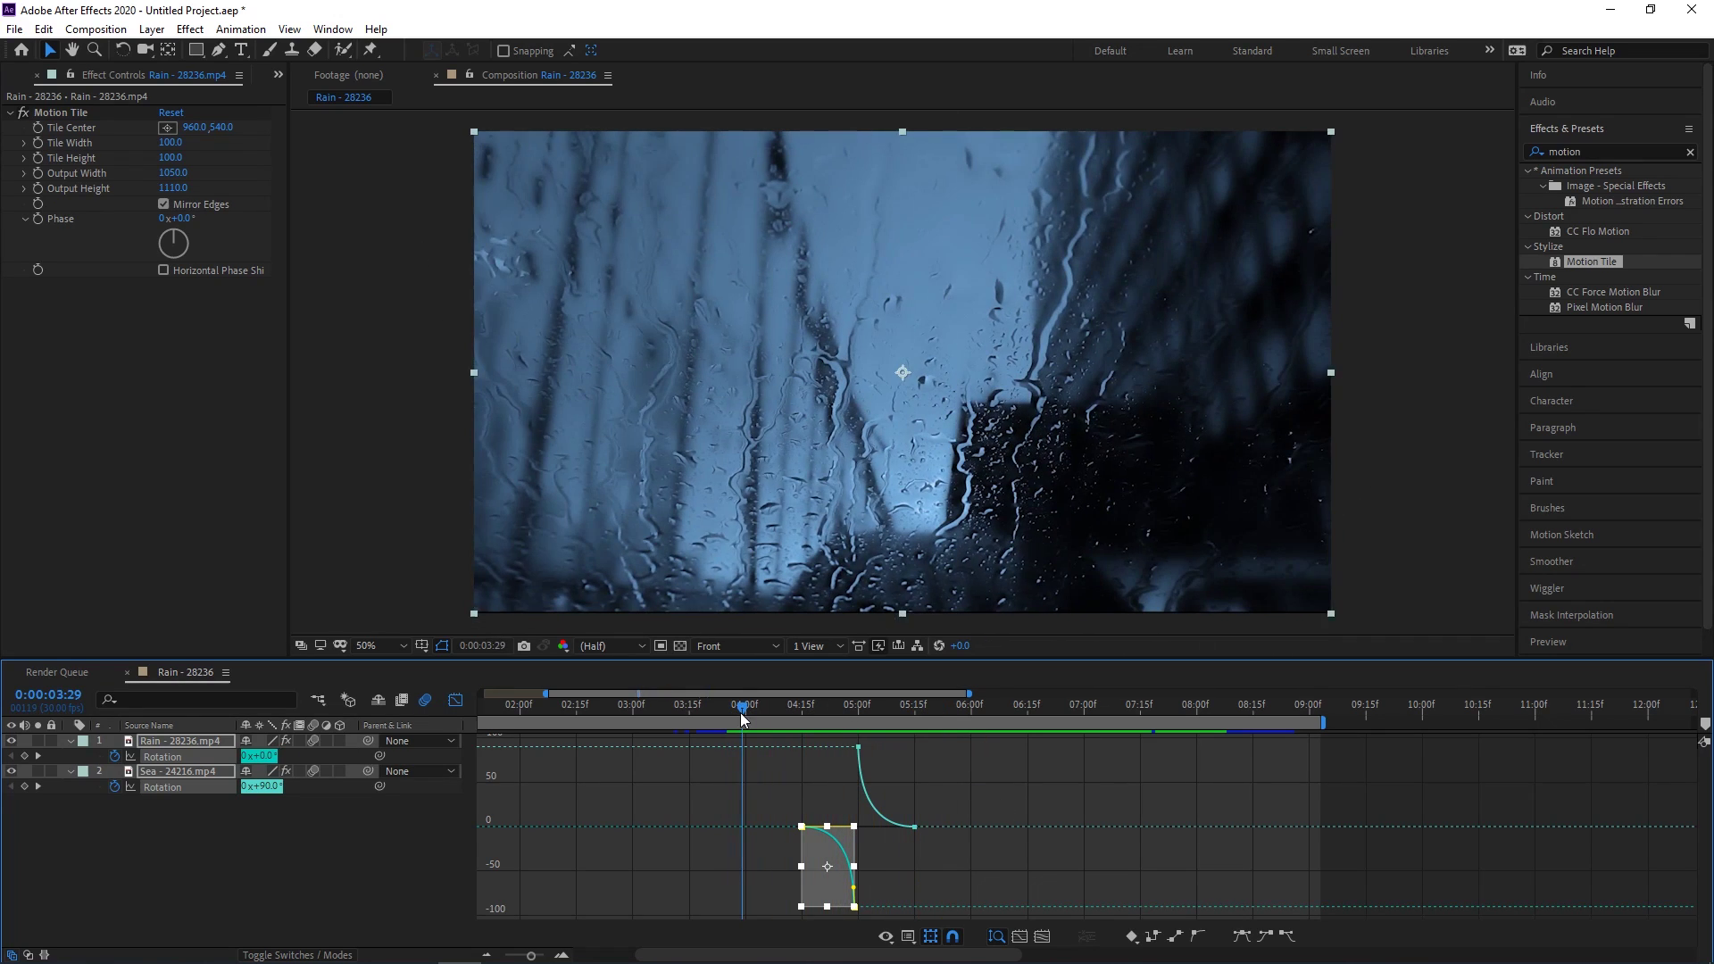
key(space)
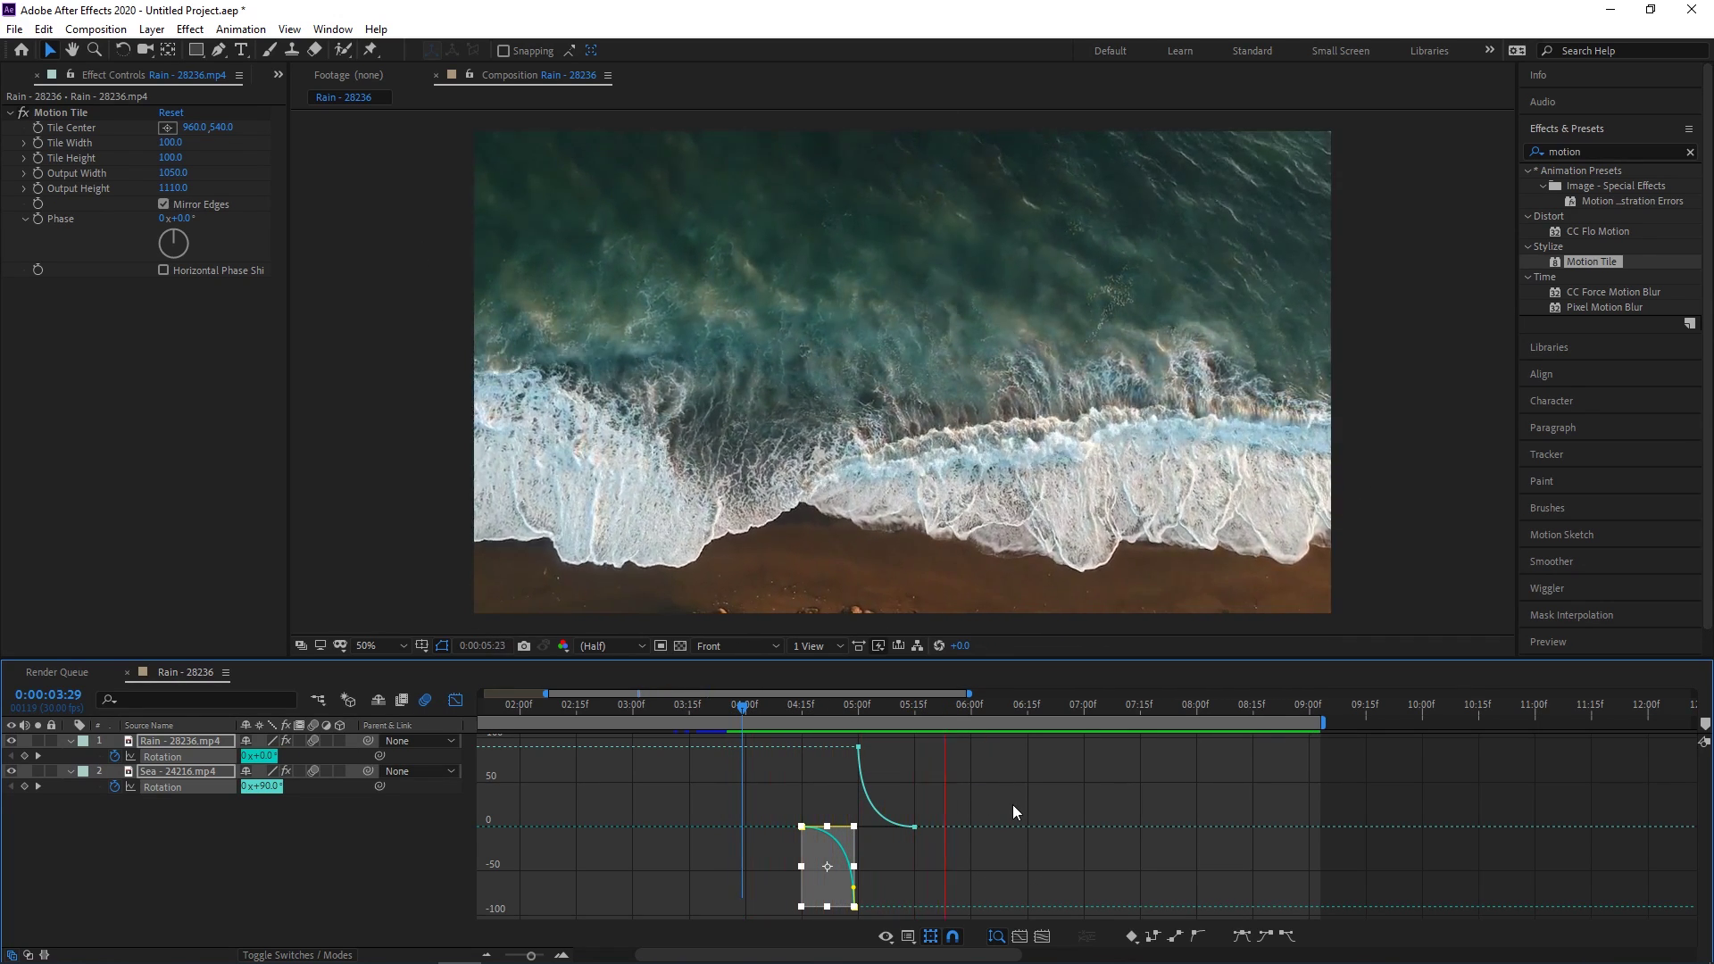
key(space)
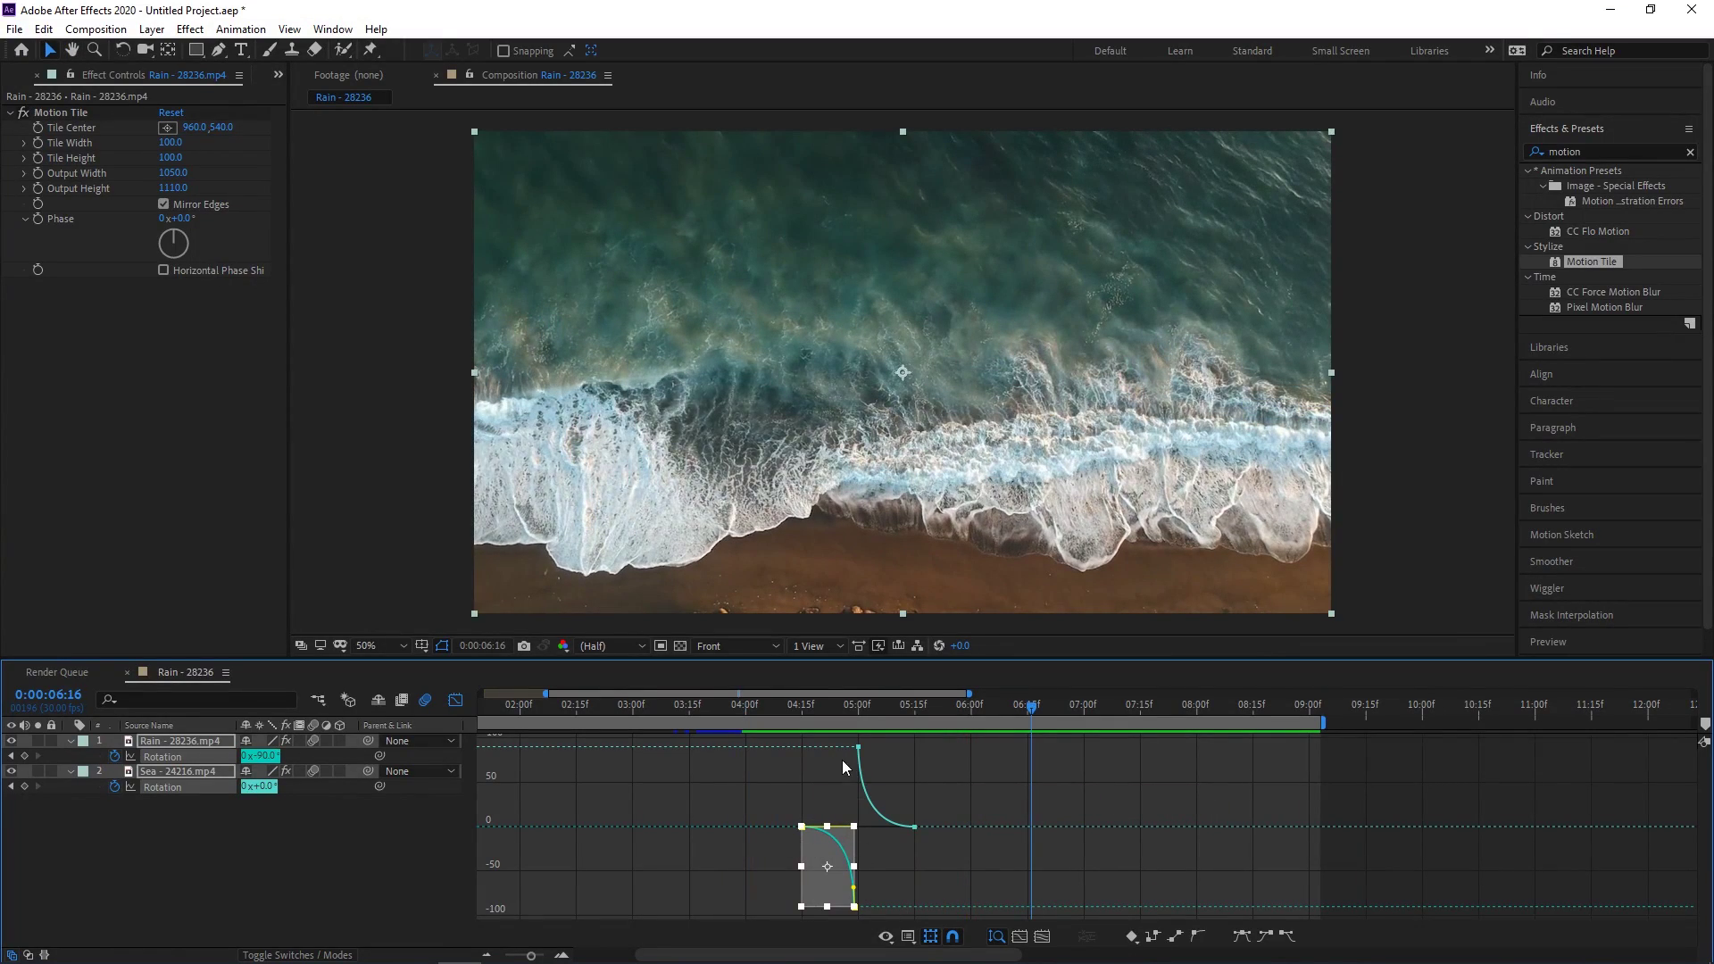
click(750, 705)
key(space)
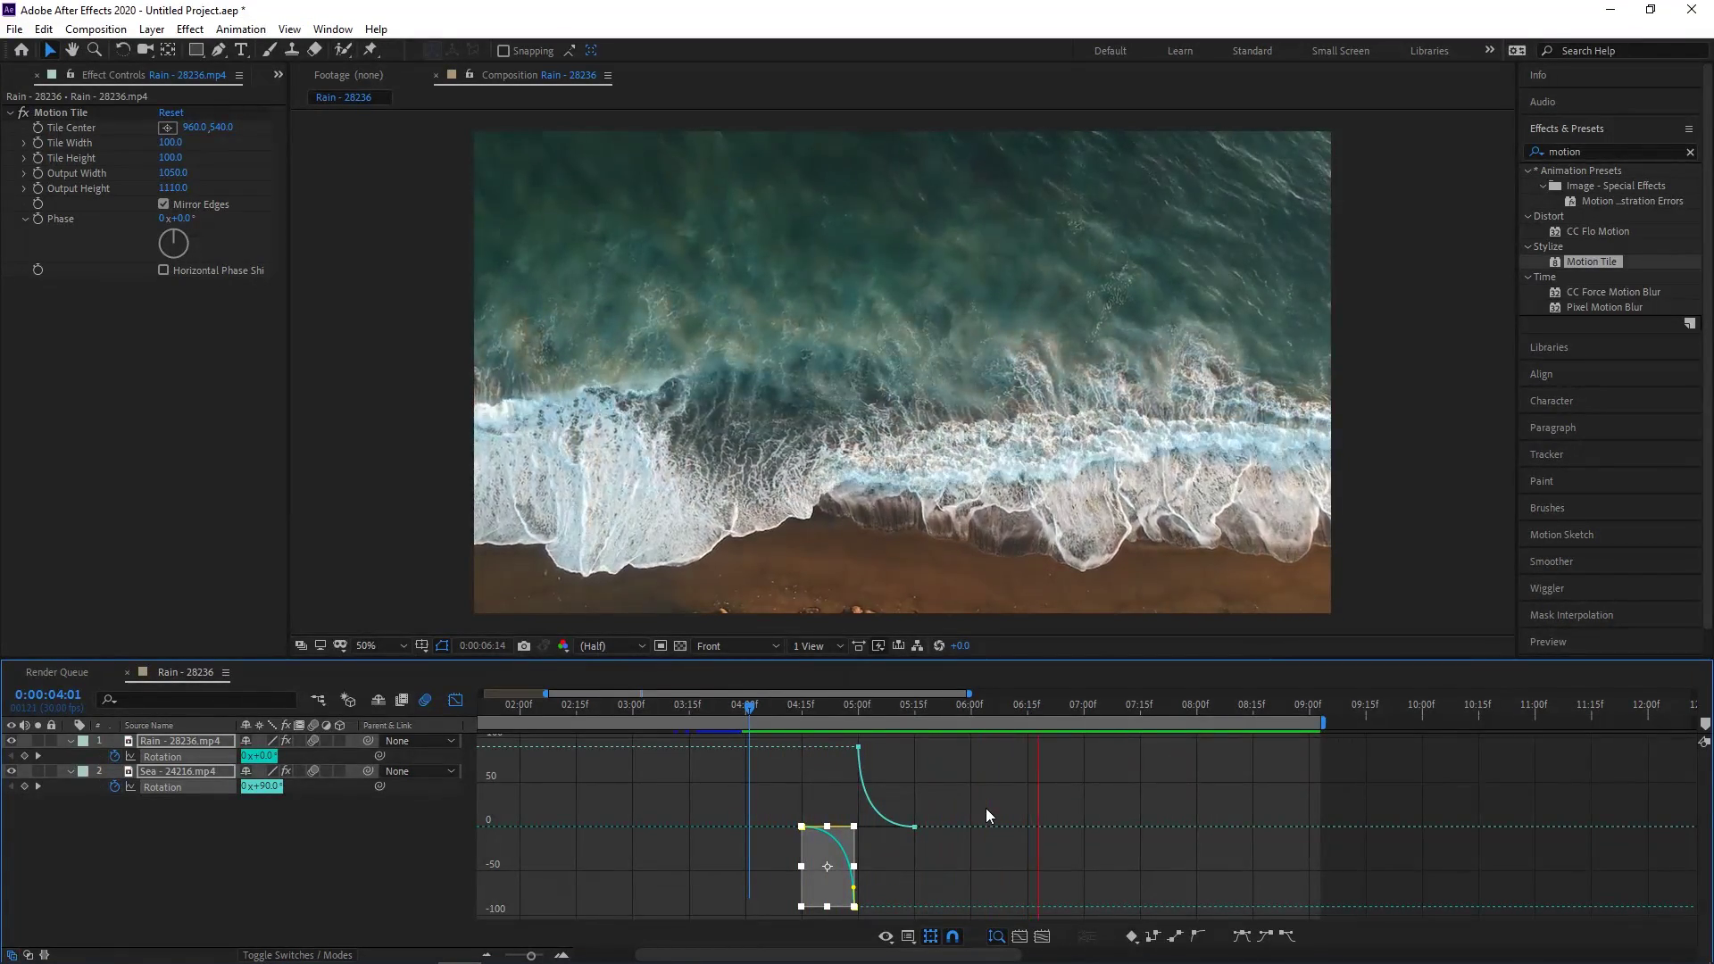
key(space)
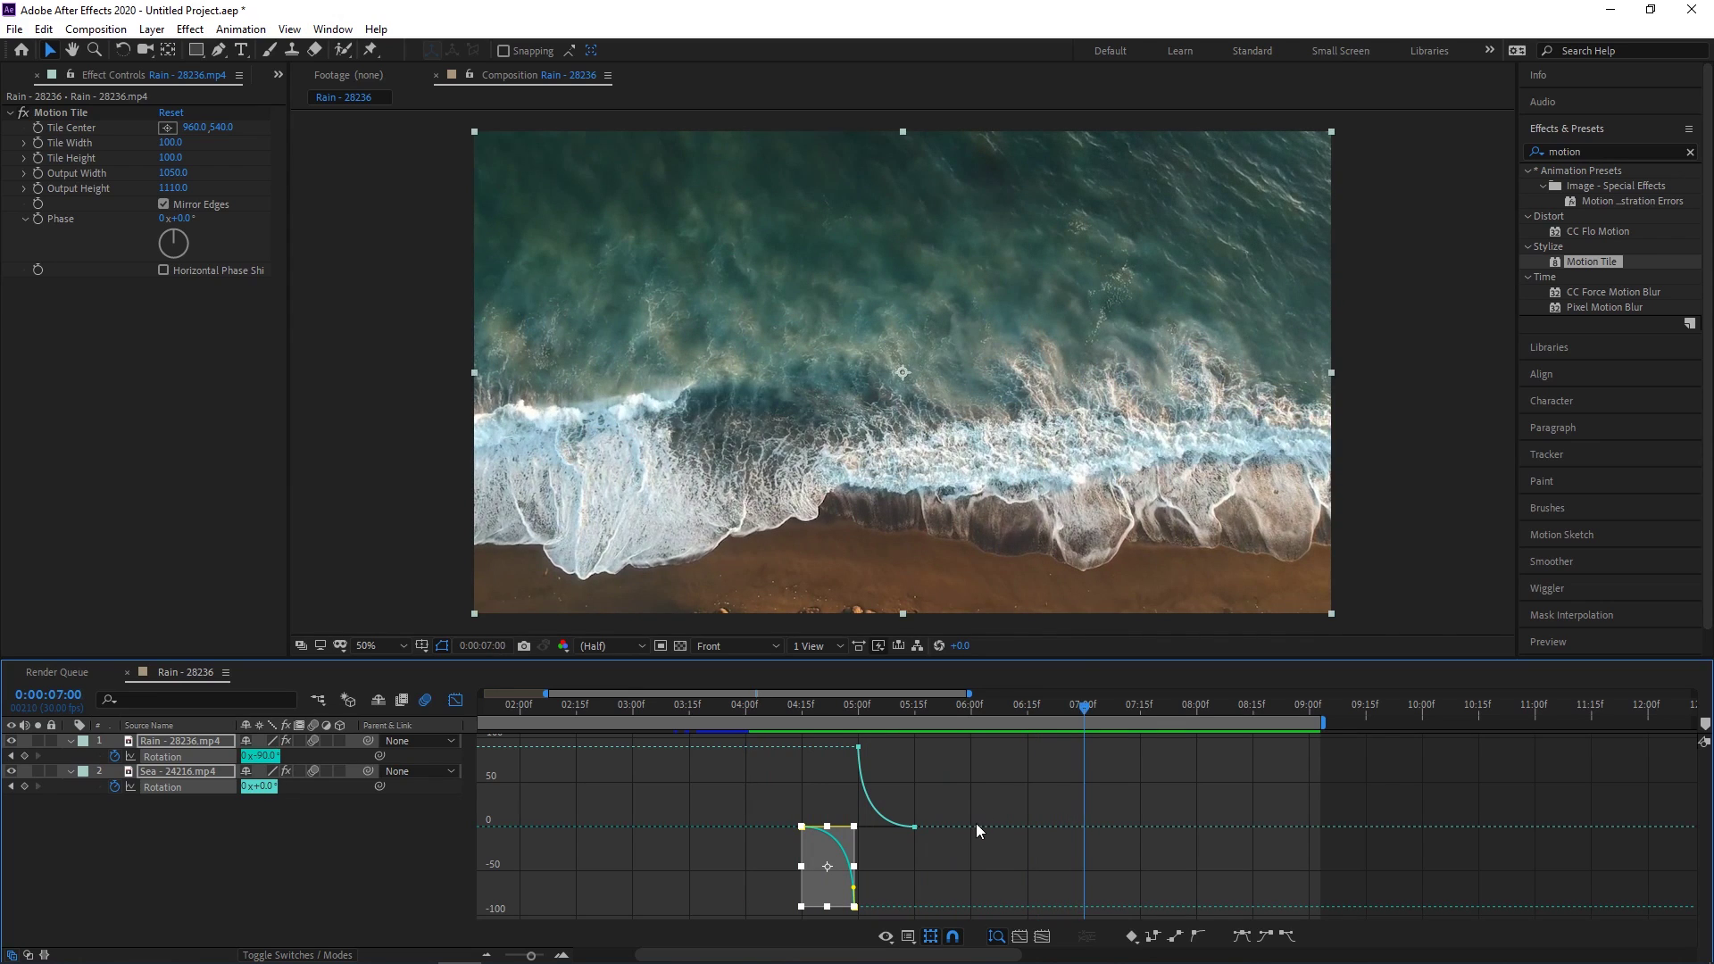